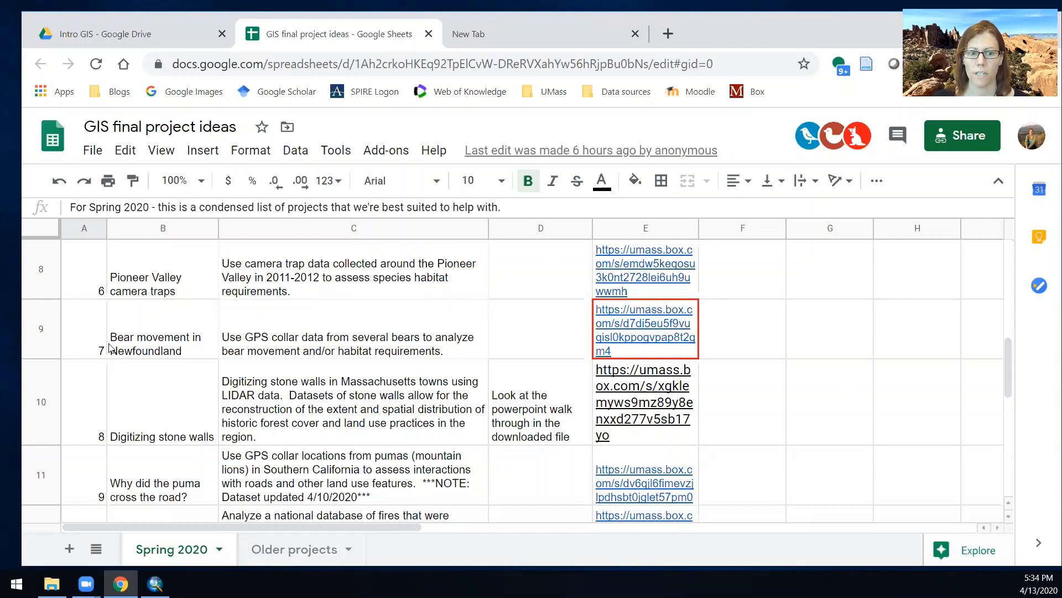
- Highlight the bear movement in Newfoundland row and the puma road-crossing row in the project ideas spreadsheet
{"action": "left_click_drag", "start_coordinate": [126, 342], "coordinate": [275, 340]}
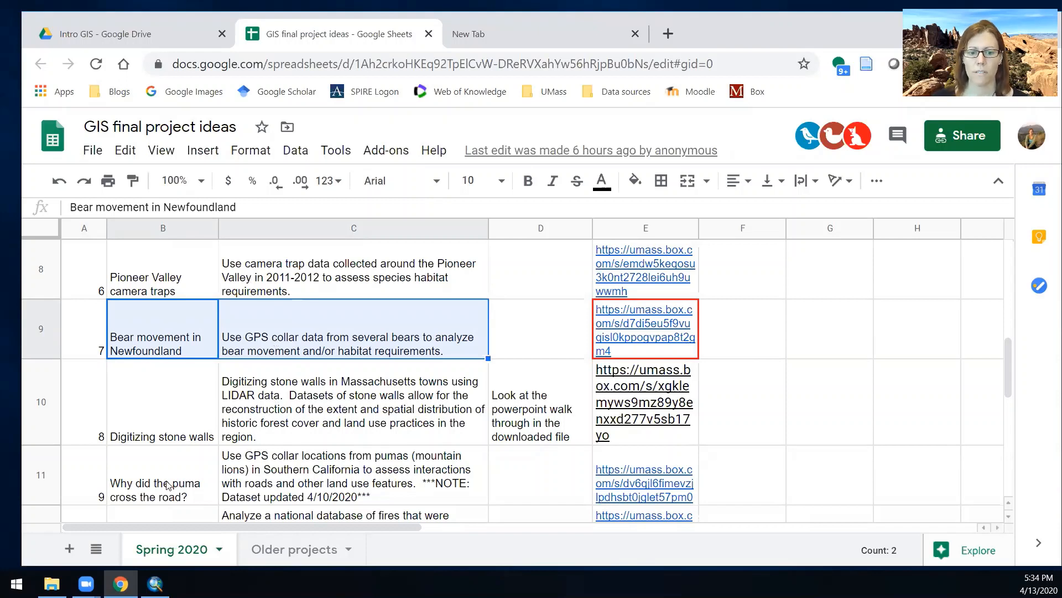
{"action": "left_click_drag", "start_coordinate": [168, 485], "coordinate": [272, 490]}
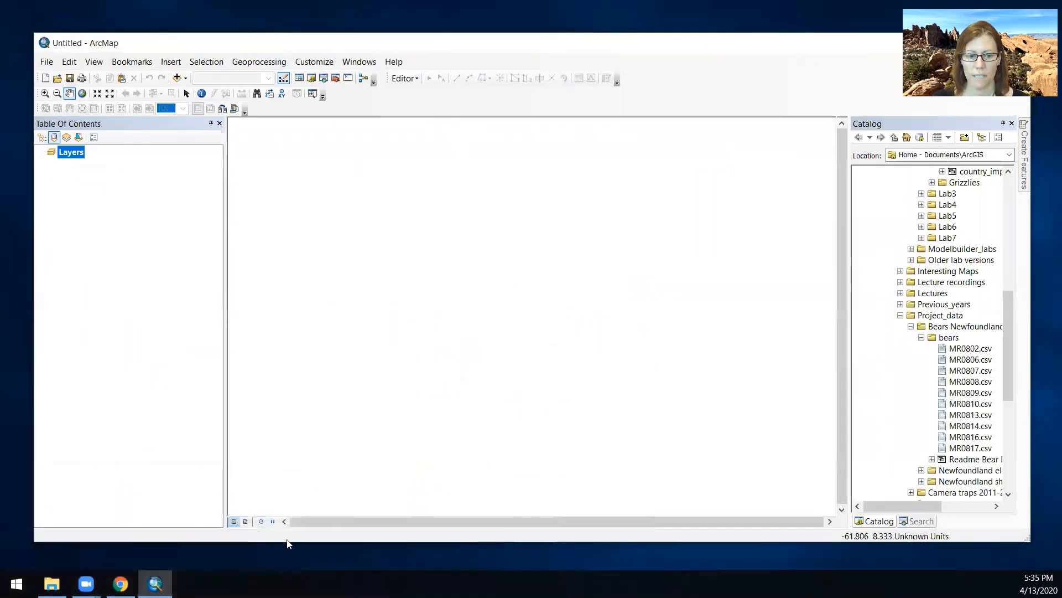
- Switch to File Explorer and look through the Newfoundland shapefiles folder inside Bears Newfoundland, returning to the parent folder
{"action": "left_click", "coordinate": [52, 584]}
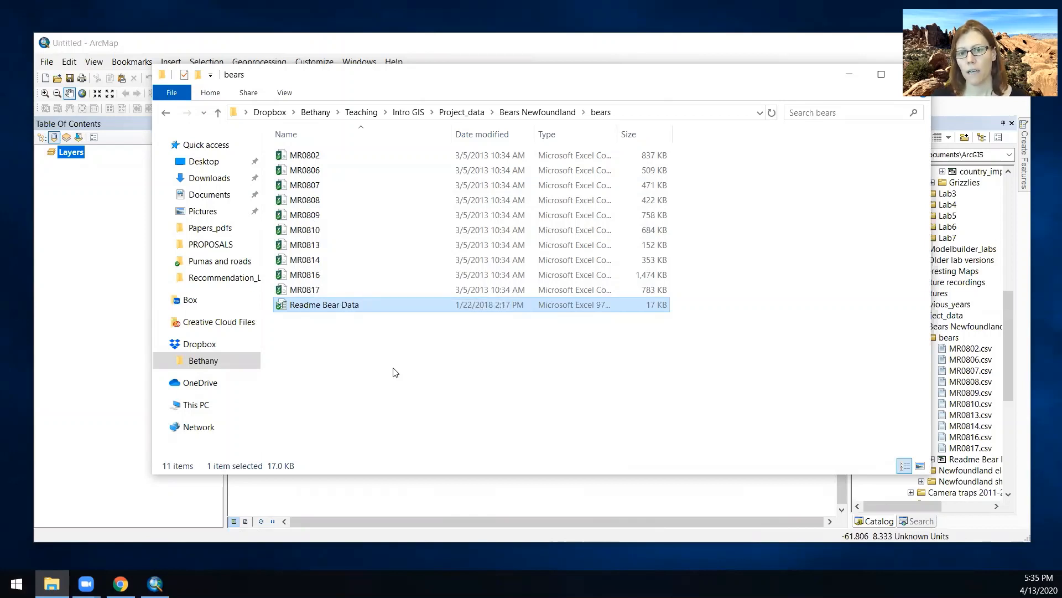
{"action": "left_click", "coordinate": [539, 112]}
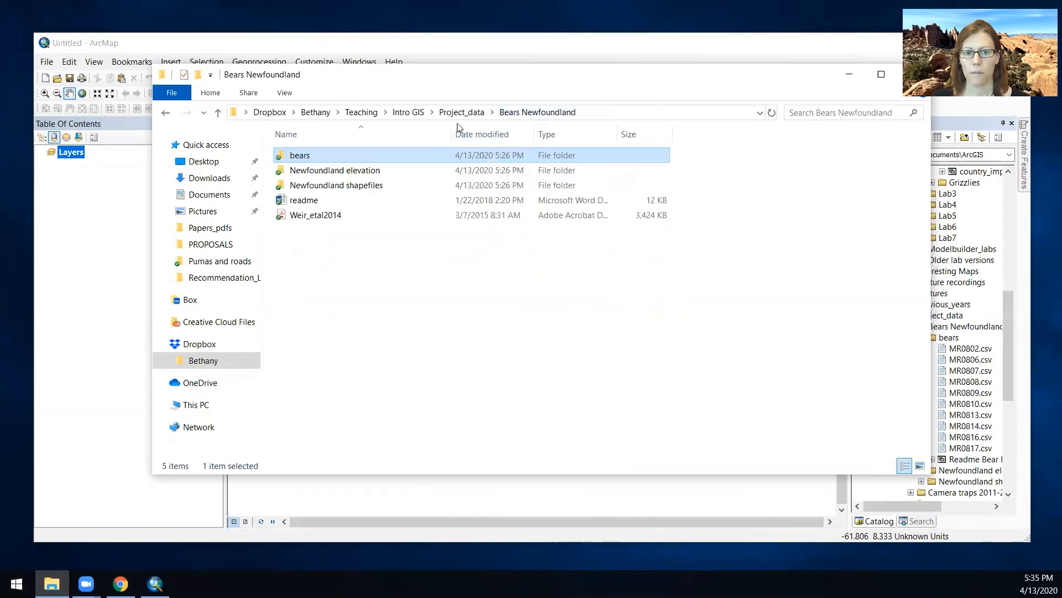
{"action": "double_click", "coordinate": [360, 186]}
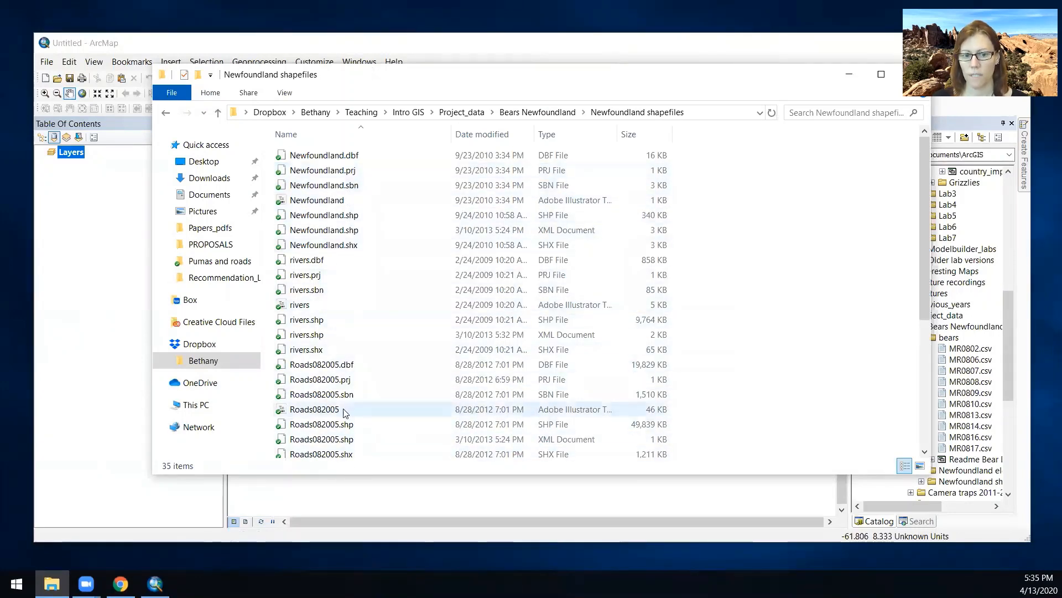
{"action": "left_click", "coordinate": [555, 113]}
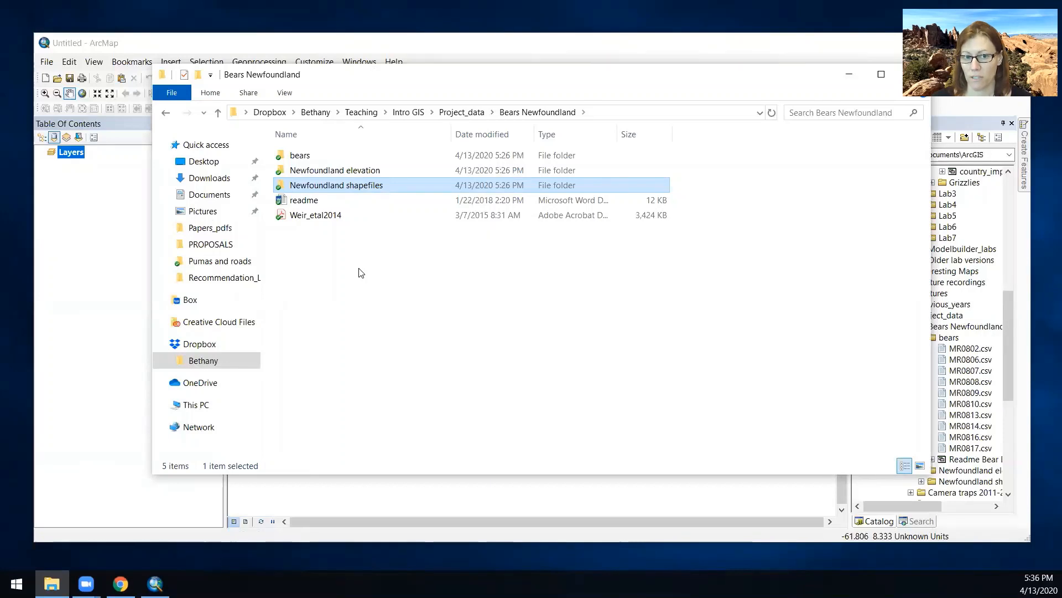
- Open Readme Bear Data from the bears folder in Excel, review the Sex values for all animals, and close the workbook
{"action": "double_click", "coordinate": [299, 156]}
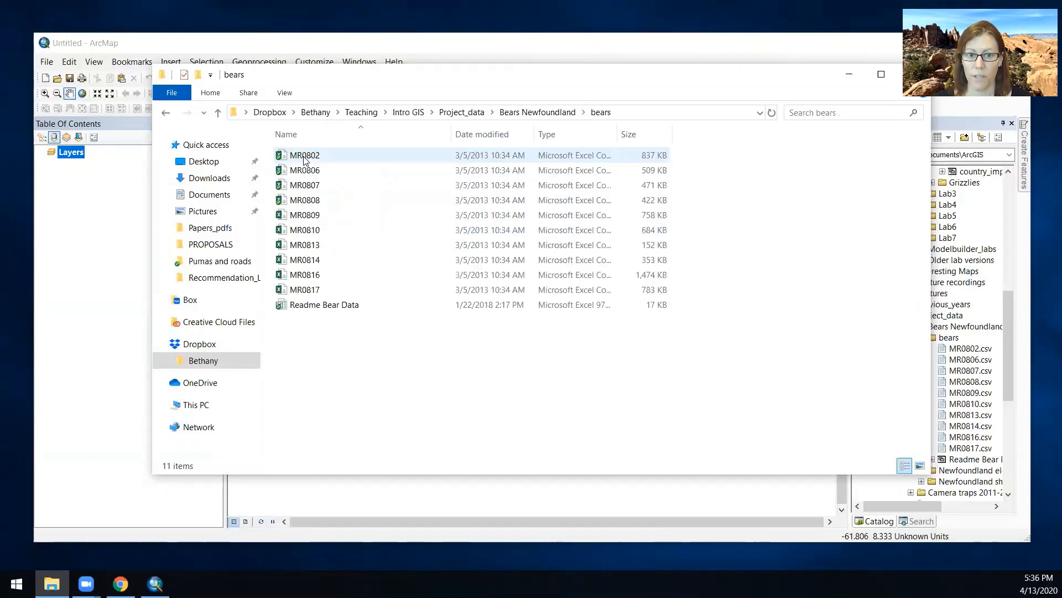
{"action": "double_click", "coordinate": [328, 308]}
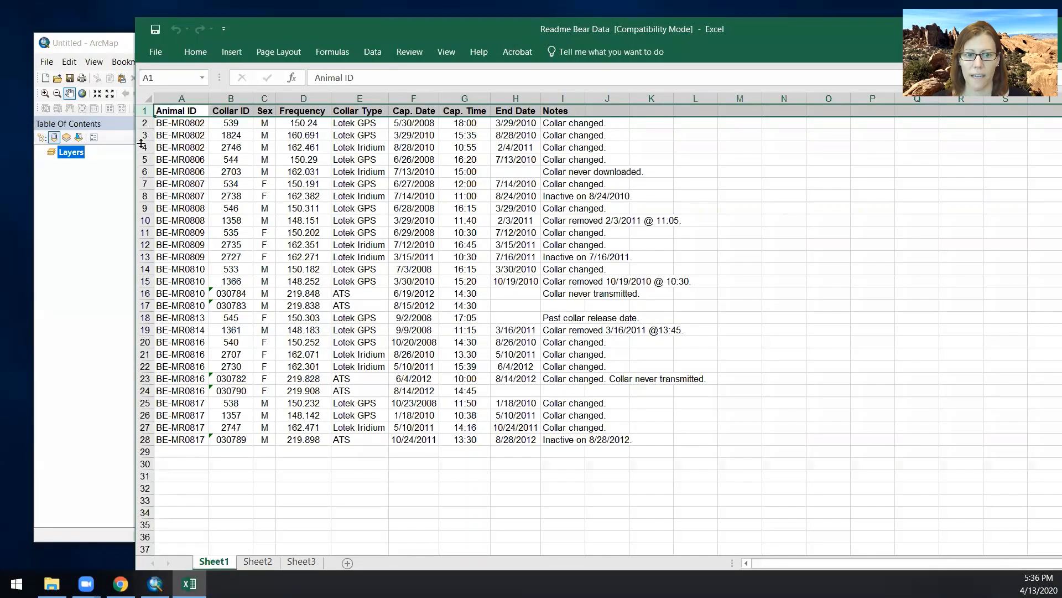
{"action": "left_click_drag", "start_coordinate": [275, 126], "coordinate": [265, 439]}
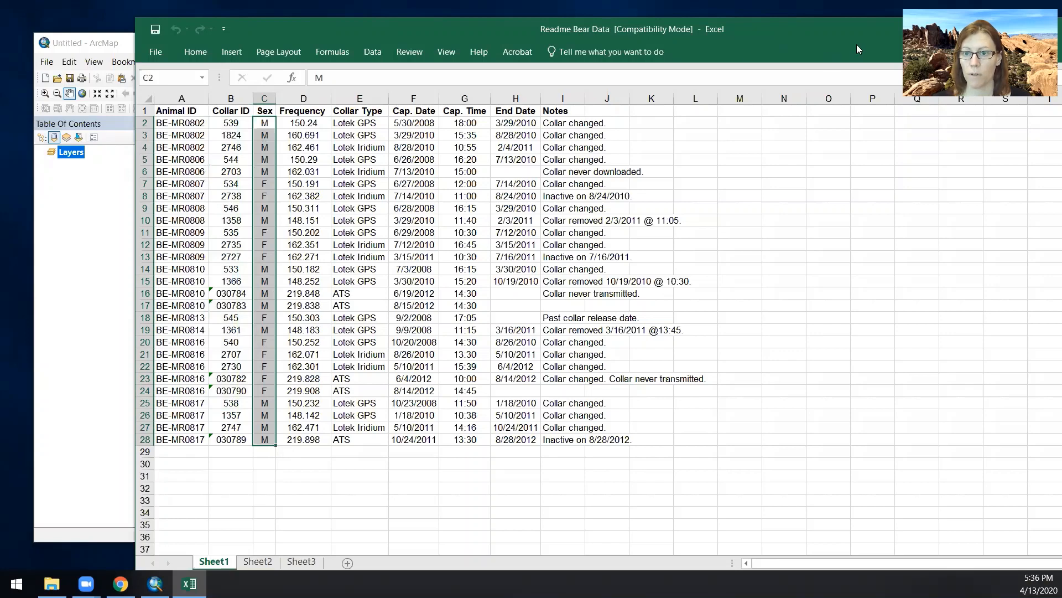
{"action": "left_click_drag", "start_coordinate": [840, 32], "coordinate": [498, 59]}
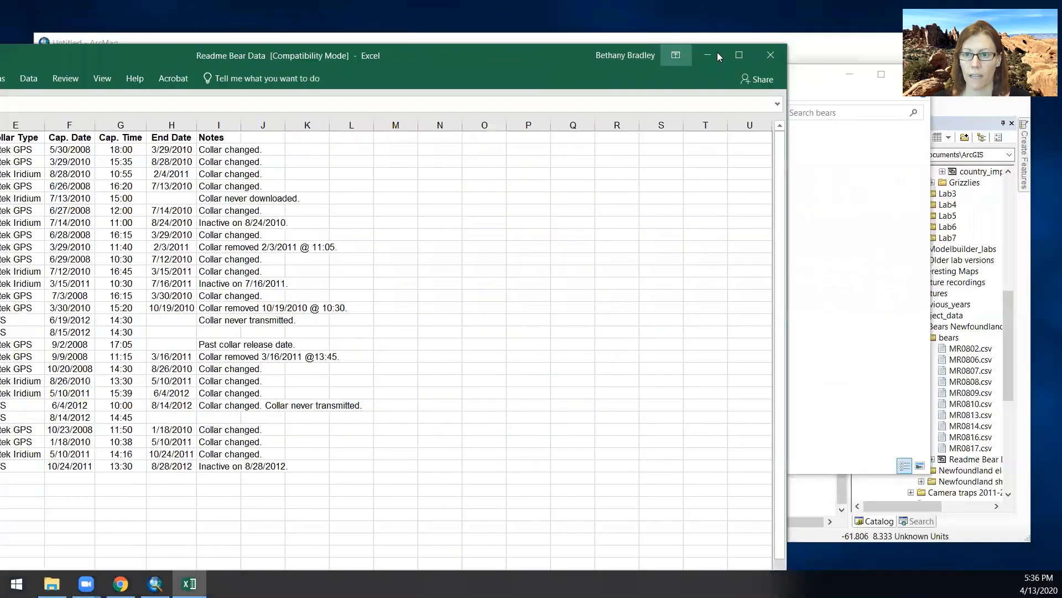
{"action": "left_click", "coordinate": [769, 52]}
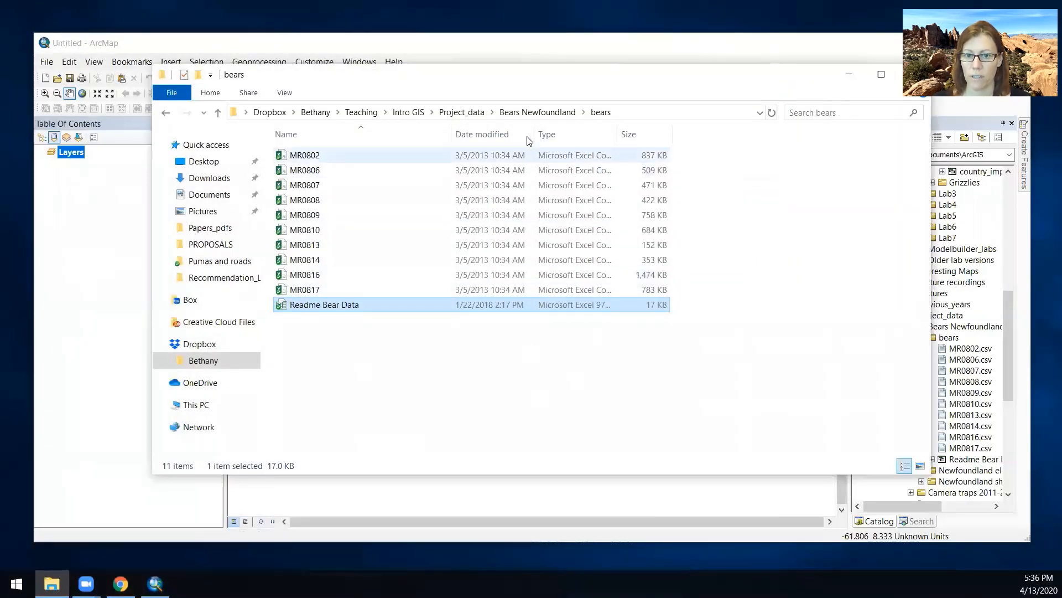
- Browse the female and male puma data files in the Pumas and roads folder of Project_data
{"action": "left_click", "coordinate": [470, 112]}
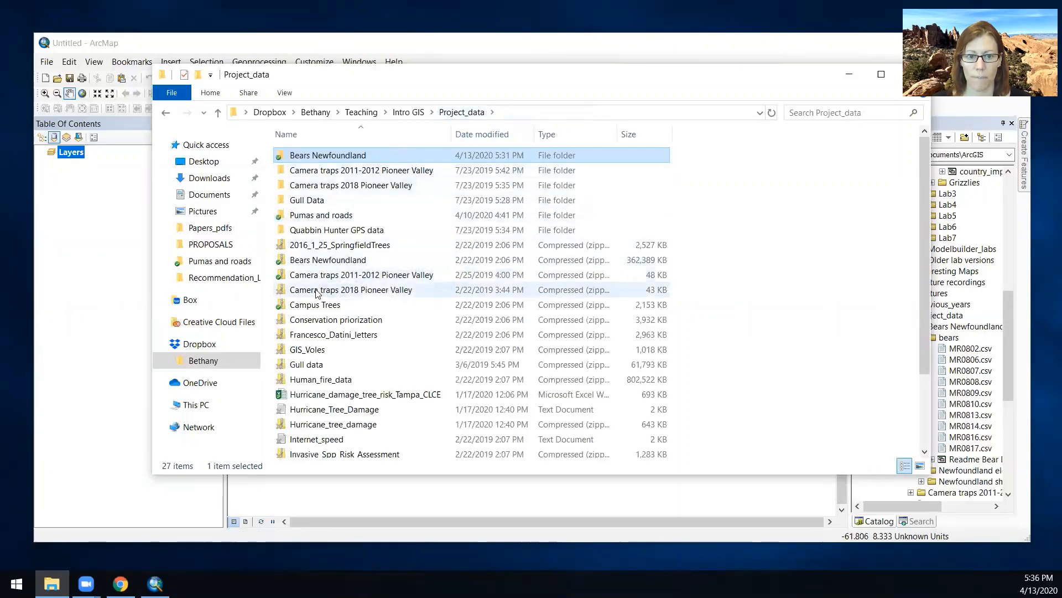
{"action": "double_click", "coordinate": [319, 215]}
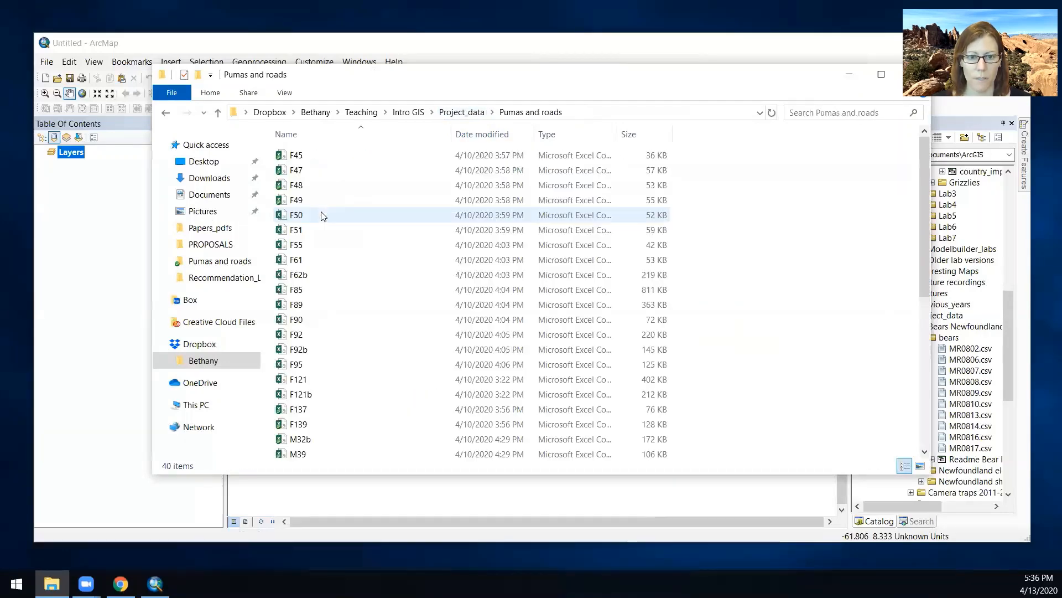
{"action": "left_click", "coordinate": [297, 155]}
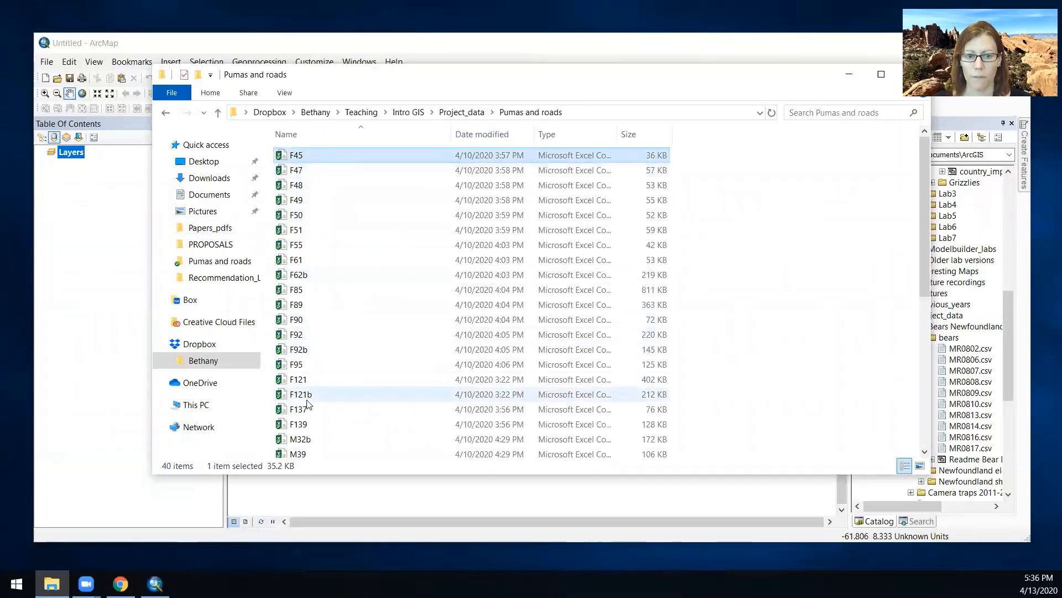
{"action": "scroll", "coordinate": [324, 402], "scroll_direction": "down", "scroll_amount": 2}
{"action": "left_click", "coordinate": [324, 390]}
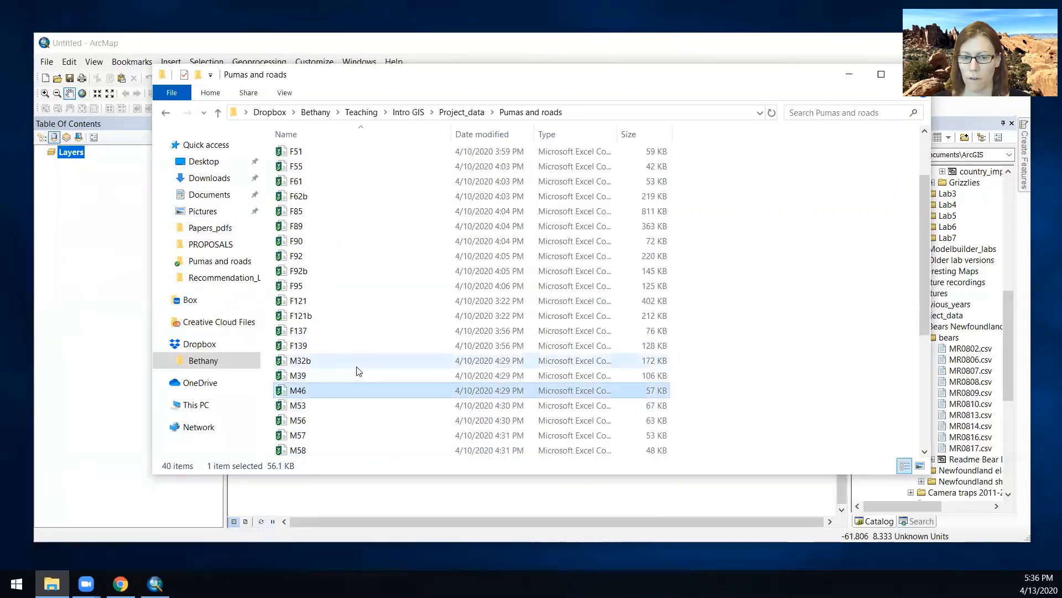
- Return to the Bears Newfoundland project folder and minimize File Explorer to get back to ArcMap
{"action": "left_click", "coordinate": [457, 116]}
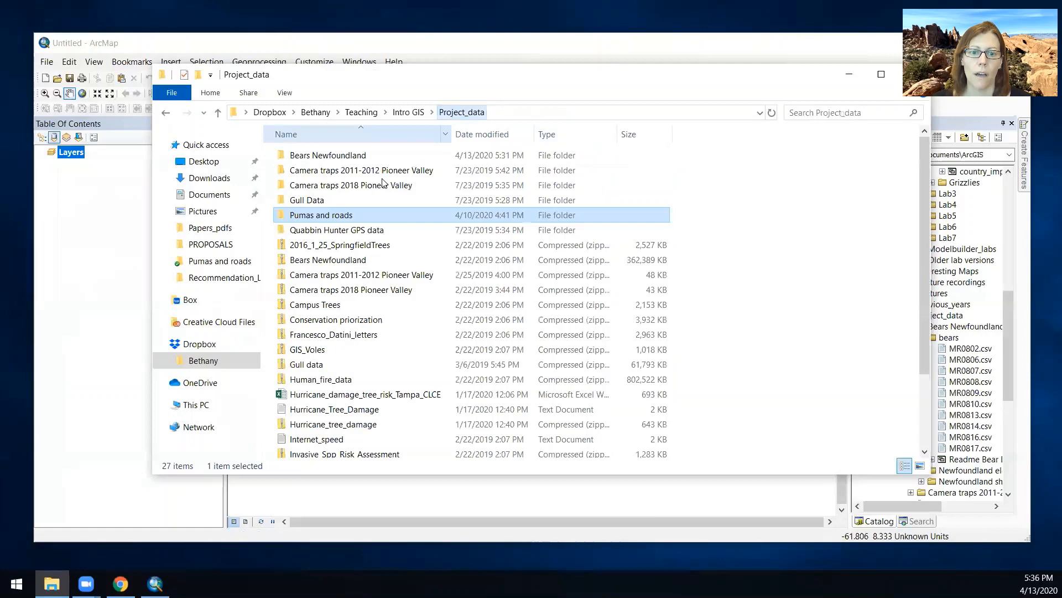
{"action": "double_click", "coordinate": [331, 157]}
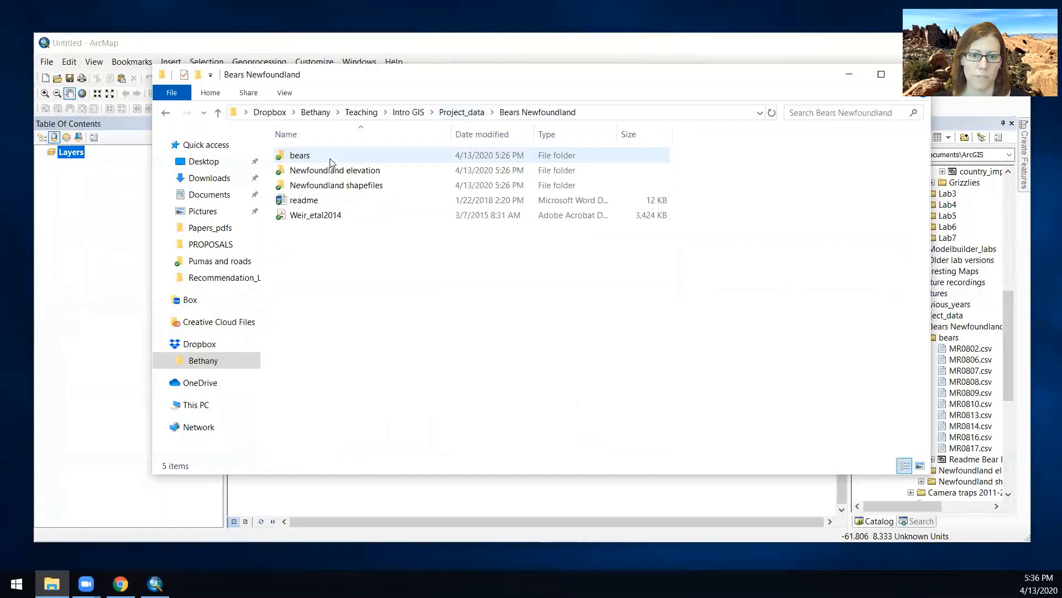
{"action": "left_click", "coordinate": [851, 75]}
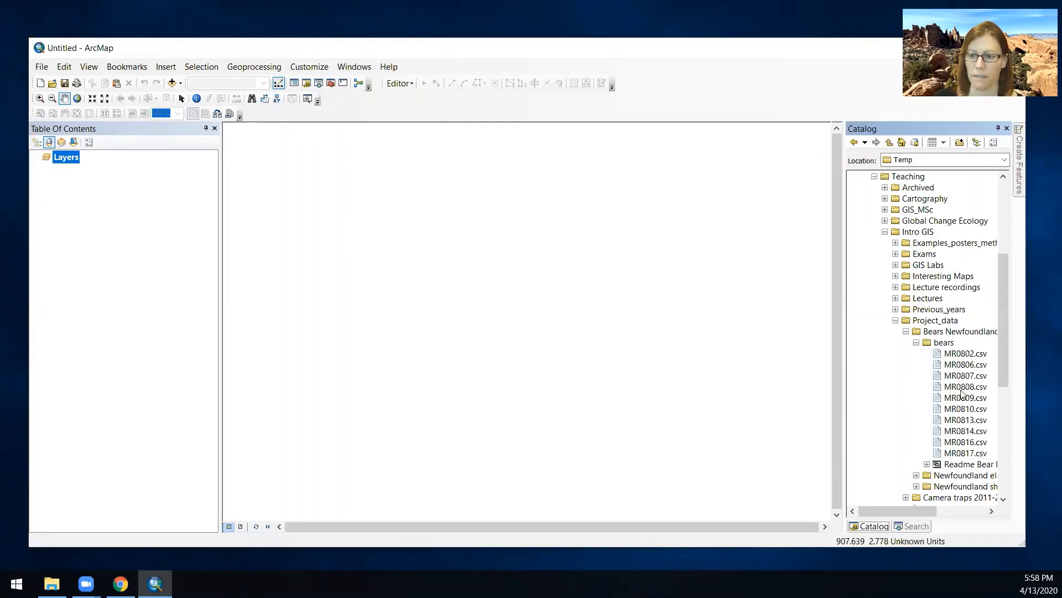
- Add MR0802.csv from the bears folder to the map and open its table
{"action": "left_click_drag", "start_coordinate": [958, 359], "coordinate": [569, 325]}
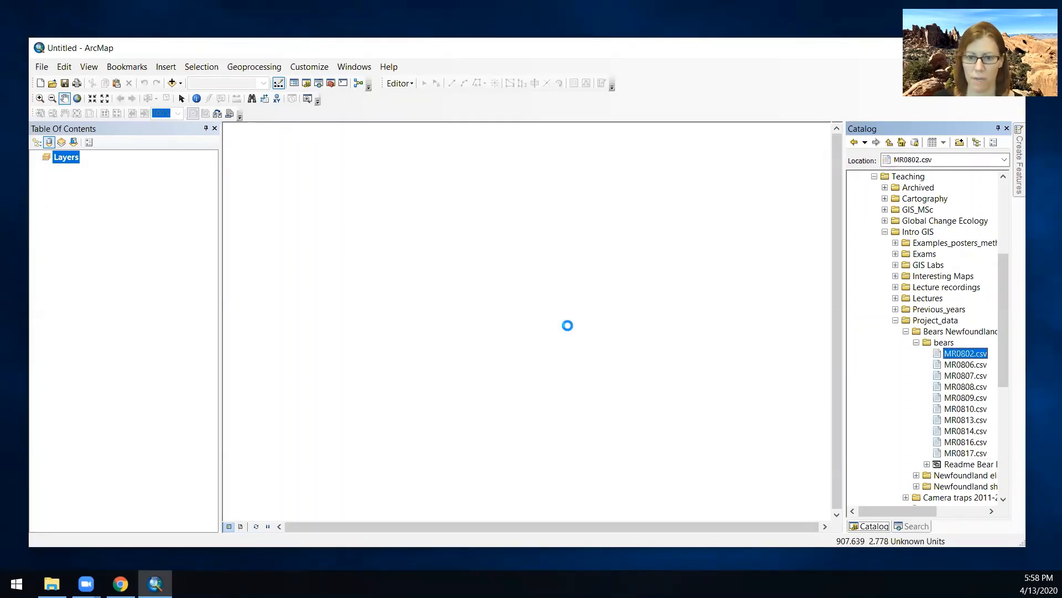
{"action": "right_click", "coordinate": [98, 183]}
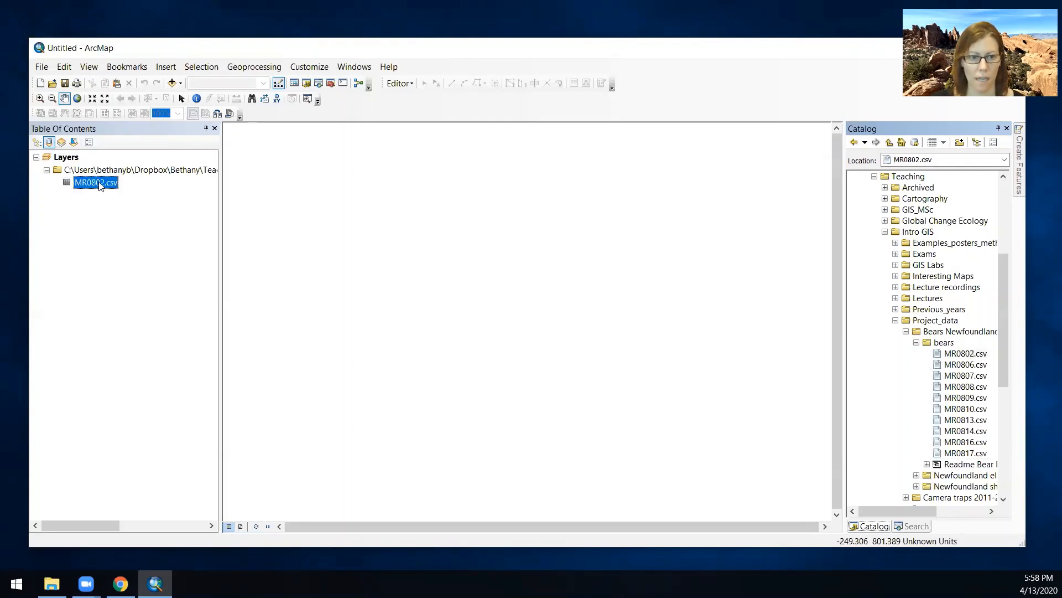
{"action": "left_click", "coordinate": [131, 194]}
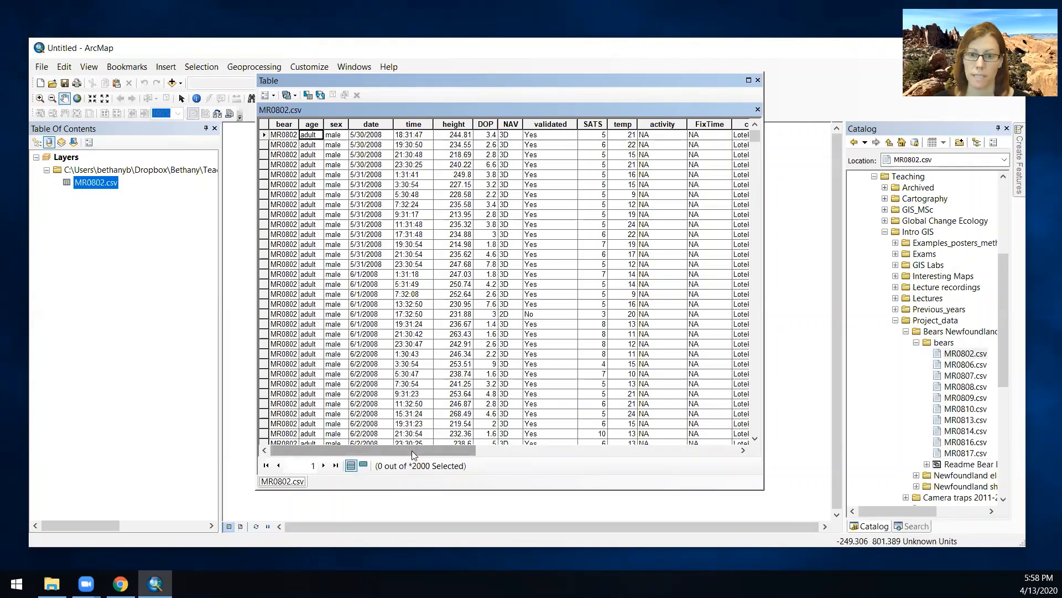
- Examine the x and y coordinate columns of the MR0802.csv table to judge their units, and close the table
{"action": "left_click_drag", "start_coordinate": [412, 450], "coordinate": [669, 448]}
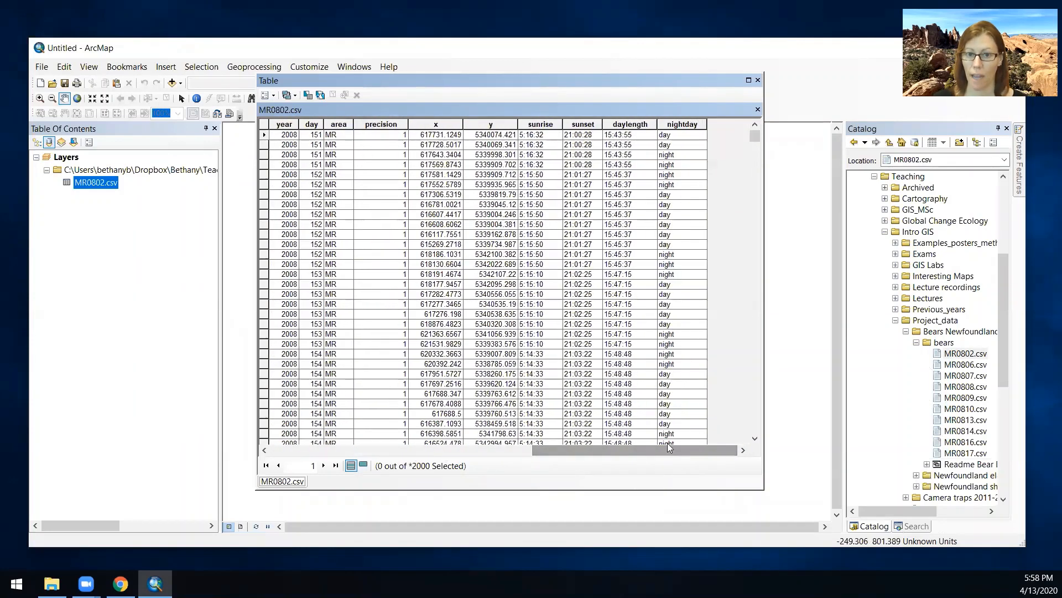
{"action": "left_click", "coordinate": [432, 123]}
{"action": "left_click", "coordinate": [503, 125], "text": "ctrl"}
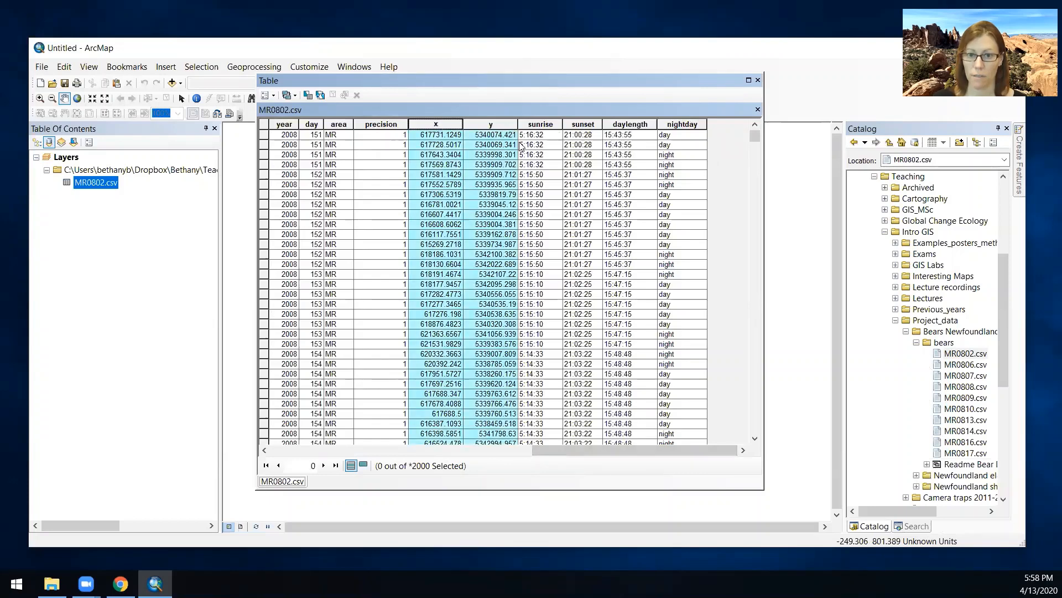
{"action": "left_click", "coordinate": [441, 138]}
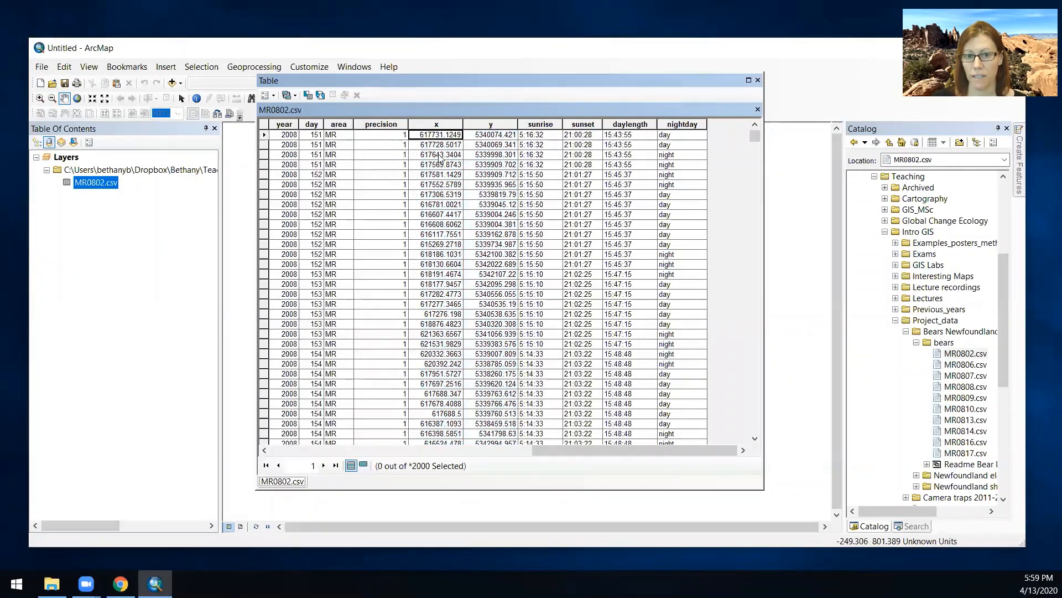
{"action": "left_click", "coordinate": [442, 156]}
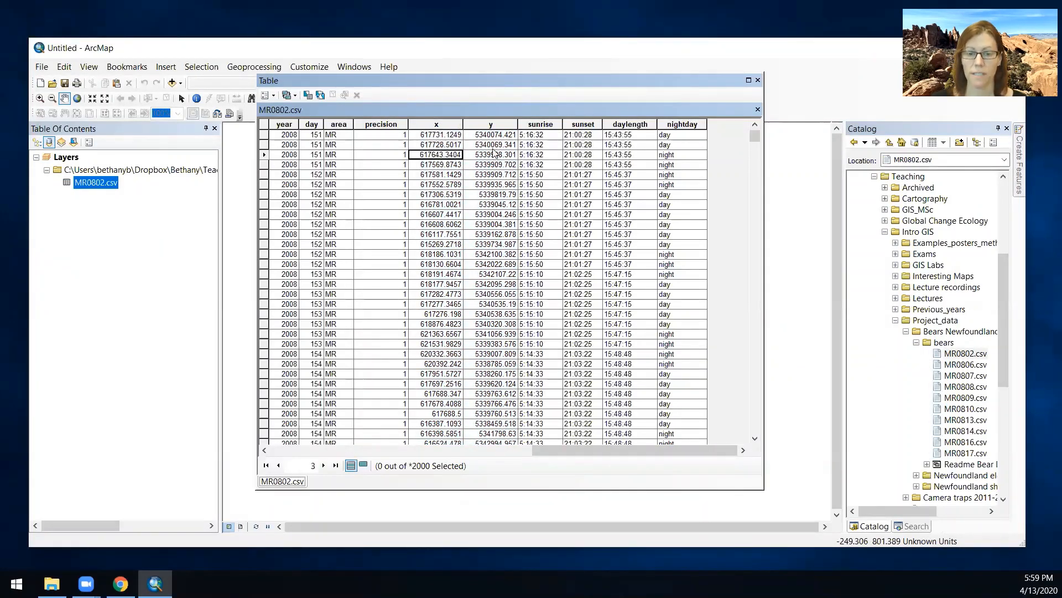
{"action": "left_click", "coordinate": [448, 122]}
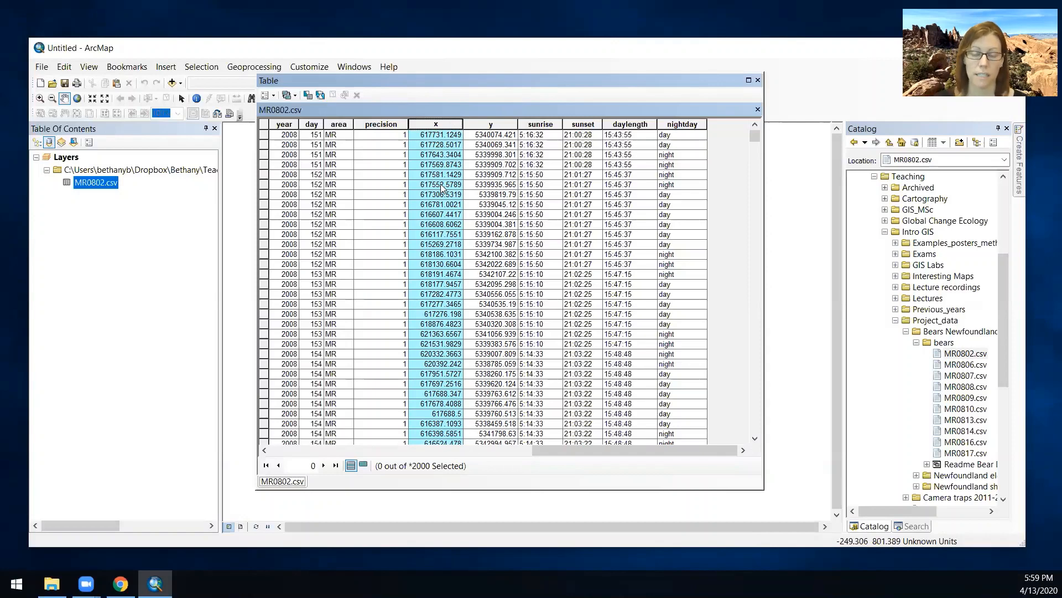
{"action": "left_click", "coordinate": [492, 124]}
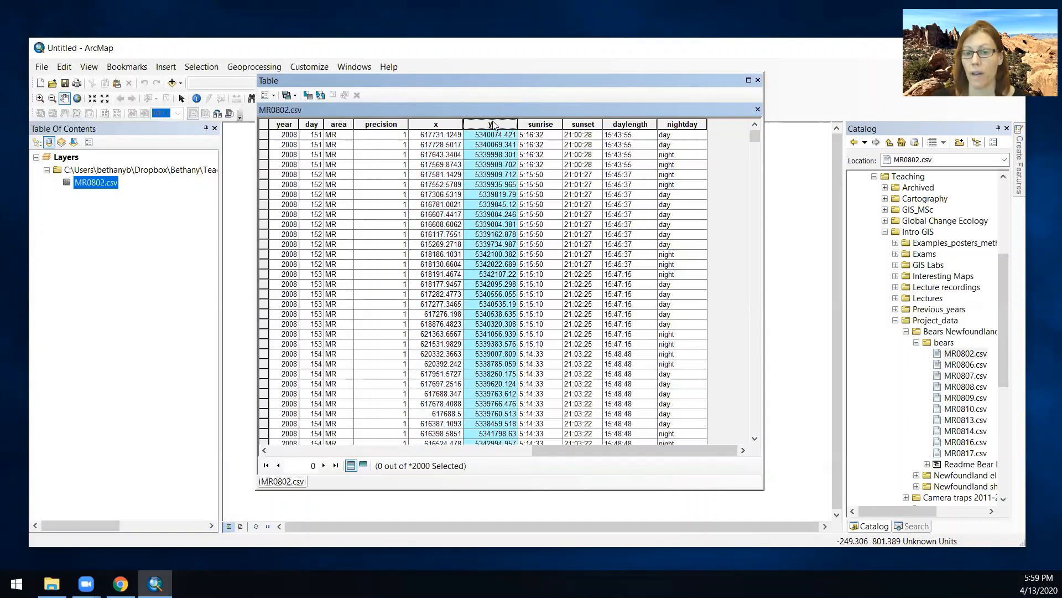
{"action": "left_click", "coordinate": [758, 81]}
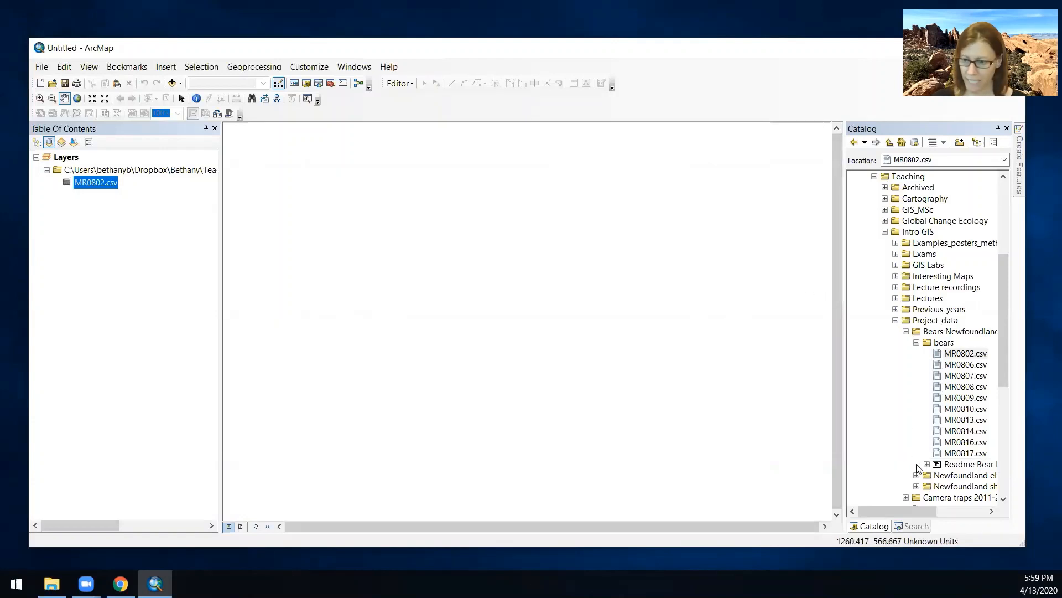
- Add the Newfoundland shapefile from the Newfoundland shapefiles folder to the map
{"action": "left_click", "coordinate": [916, 486]}
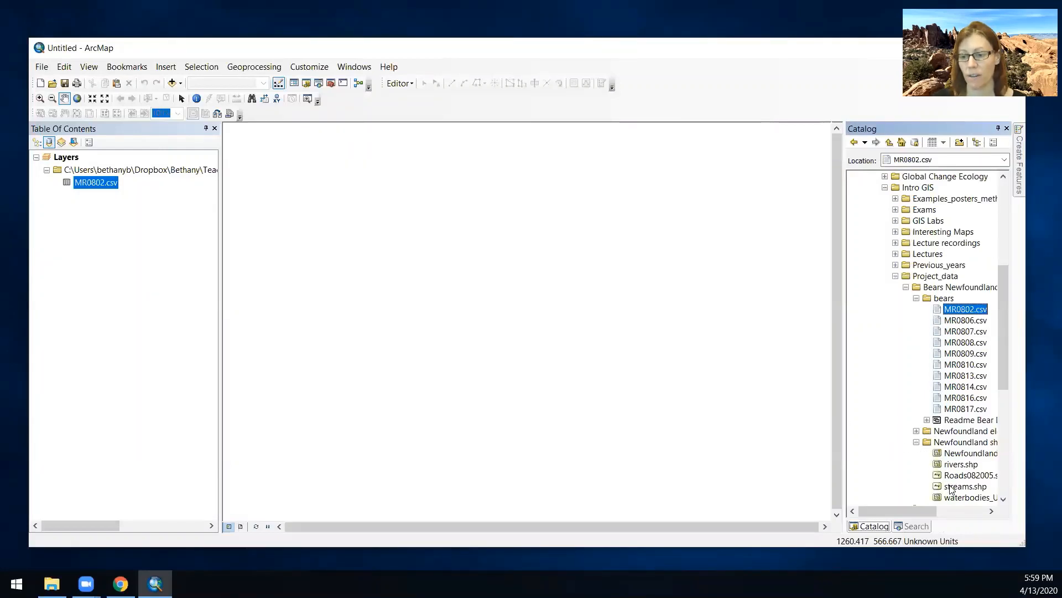
{"action": "left_click_drag", "start_coordinate": [965, 453], "coordinate": [398, 311]}
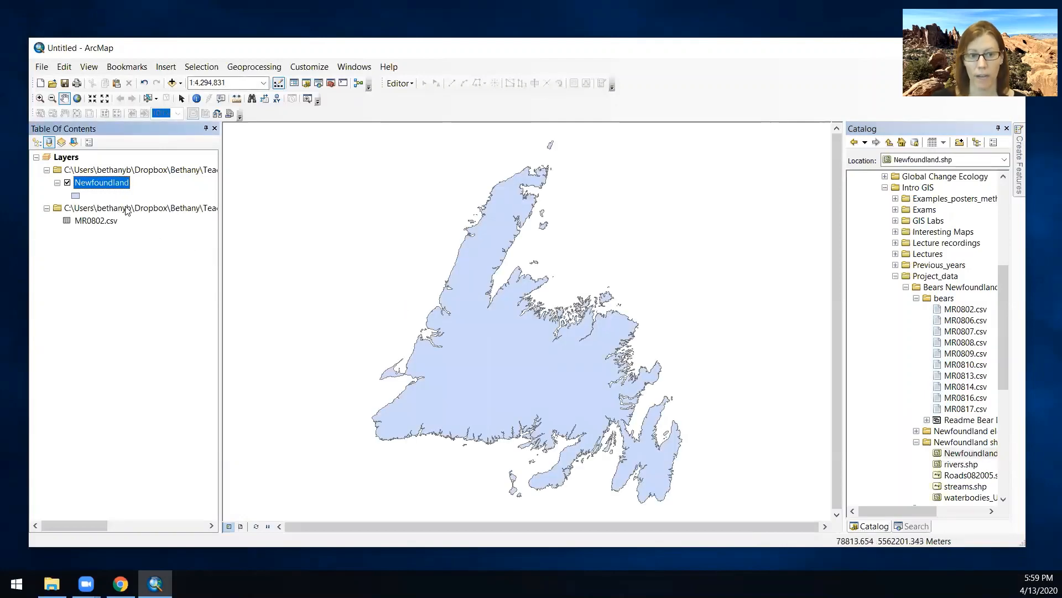
- Check the projected coordinate system in the Newfoundland layer's source properties and close the dialog
{"action": "right_click", "coordinate": [104, 187]}
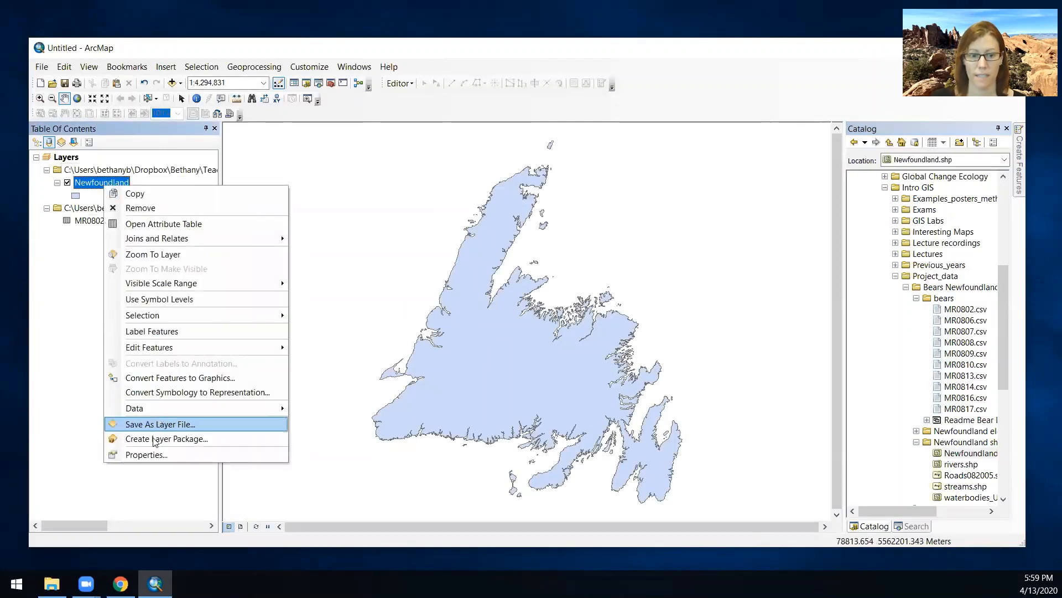
{"action": "left_click", "coordinate": [146, 454]}
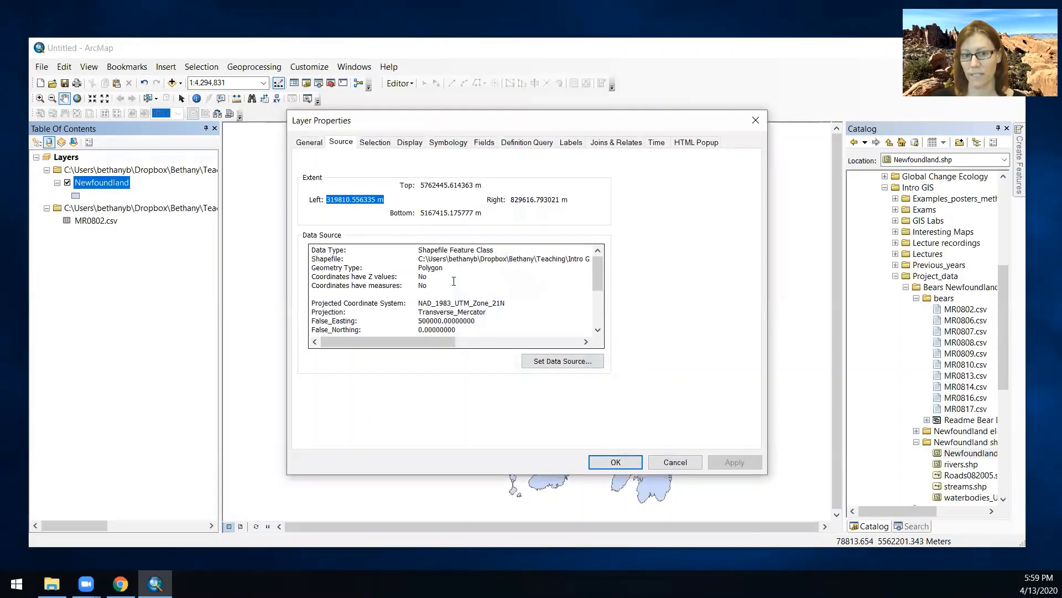
{"action": "left_click_drag", "start_coordinate": [419, 302], "coordinate": [524, 301]}
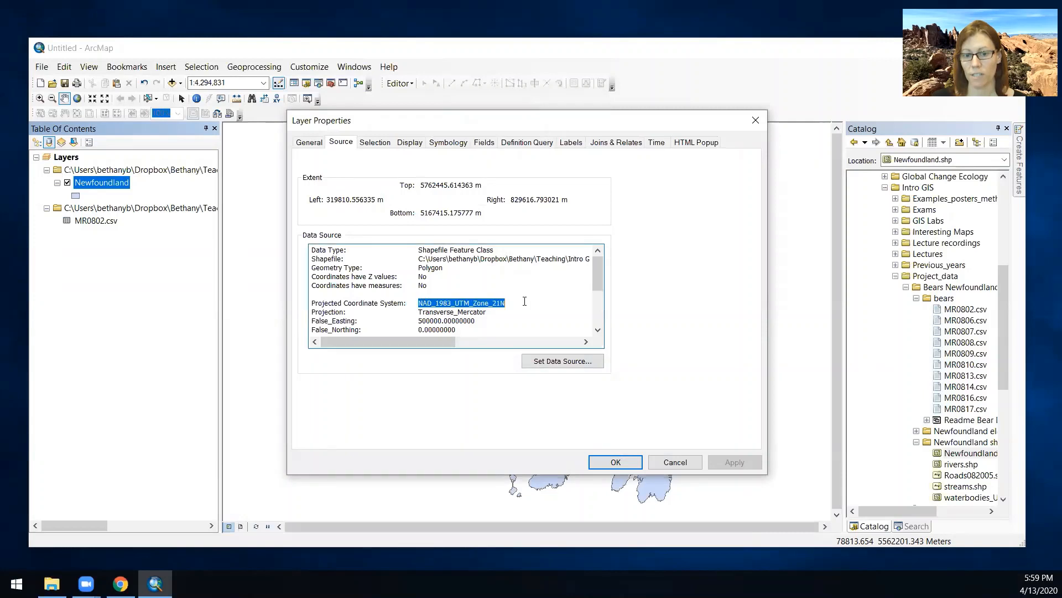
{"action": "left_click", "coordinate": [501, 311]}
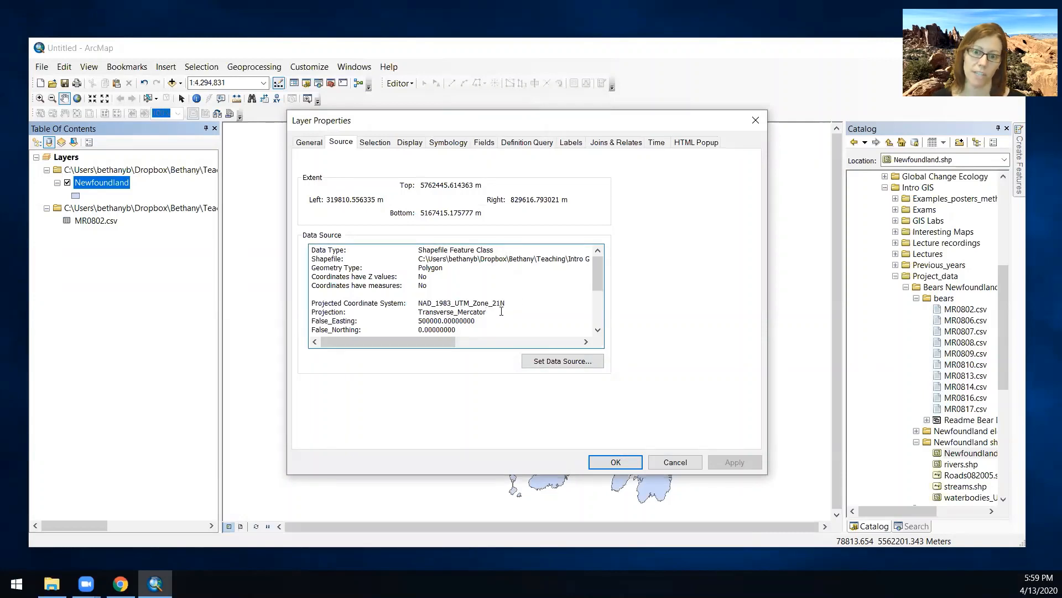
{"action": "left_click", "coordinate": [615, 461]}
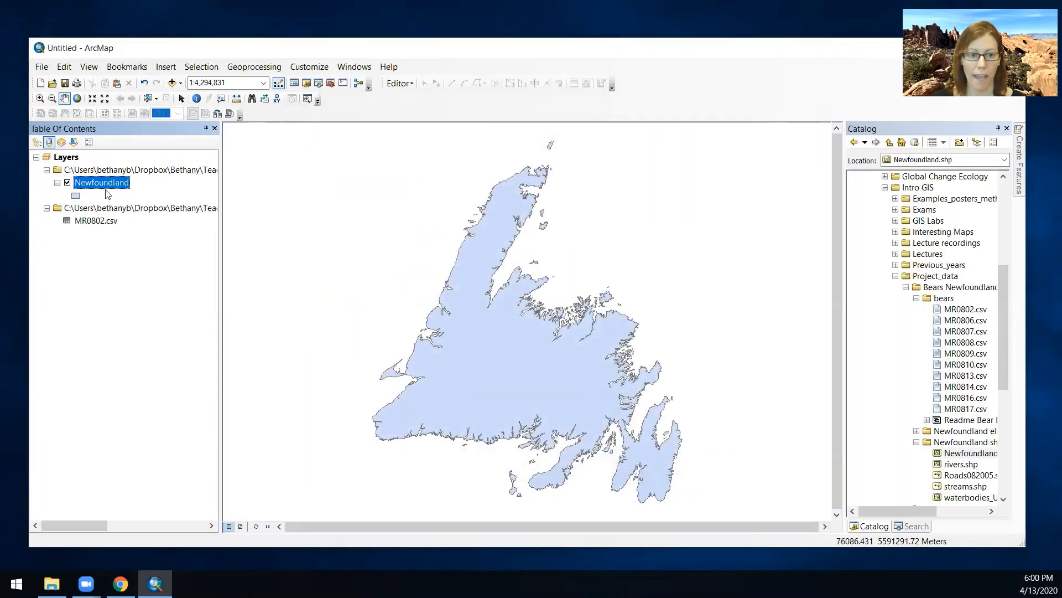
- Display the MR0802.csv table as XY data with x as the X field and y as the Y field, keeping NAD_1983_UTM_Zone_21N
{"action": "right_click", "coordinate": [105, 221]}
{"action": "left_click", "coordinate": [164, 338]}
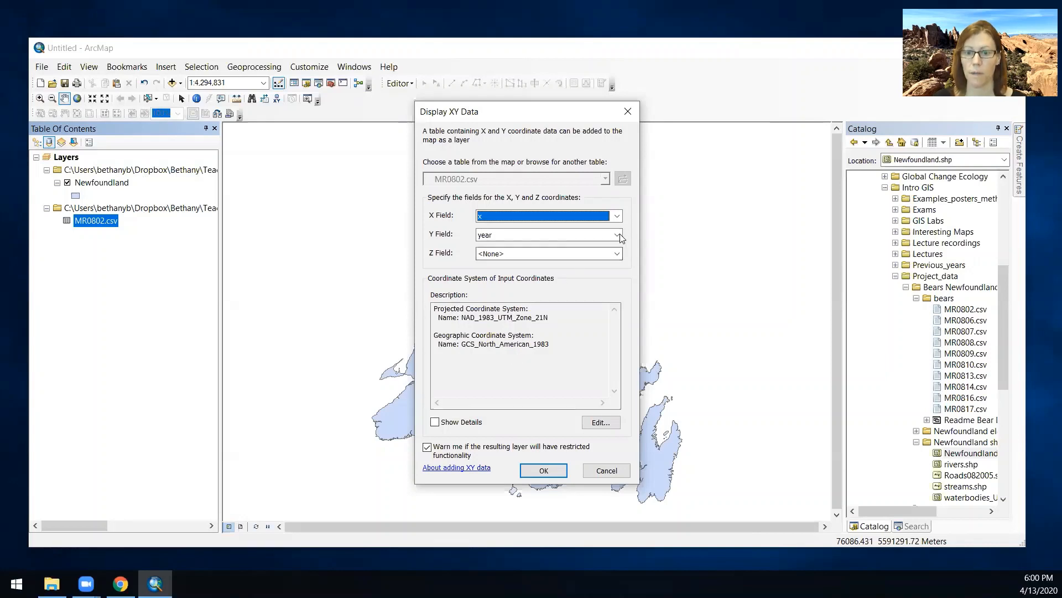
{"action": "left_click", "coordinate": [515, 234]}
{"action": "left_click", "coordinate": [506, 317]}
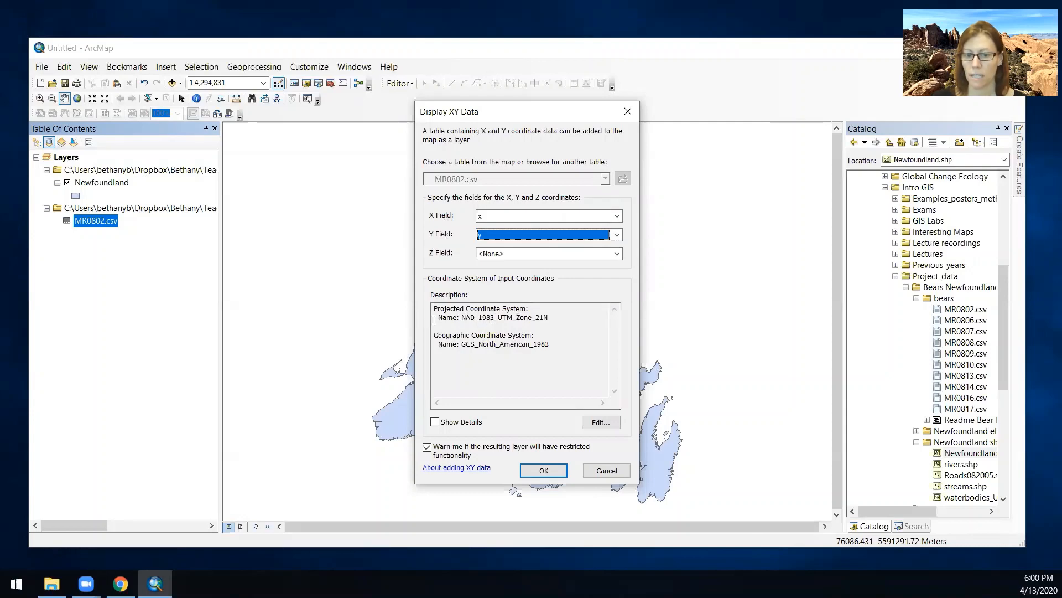
{"action": "left_click", "coordinate": [539, 468]}
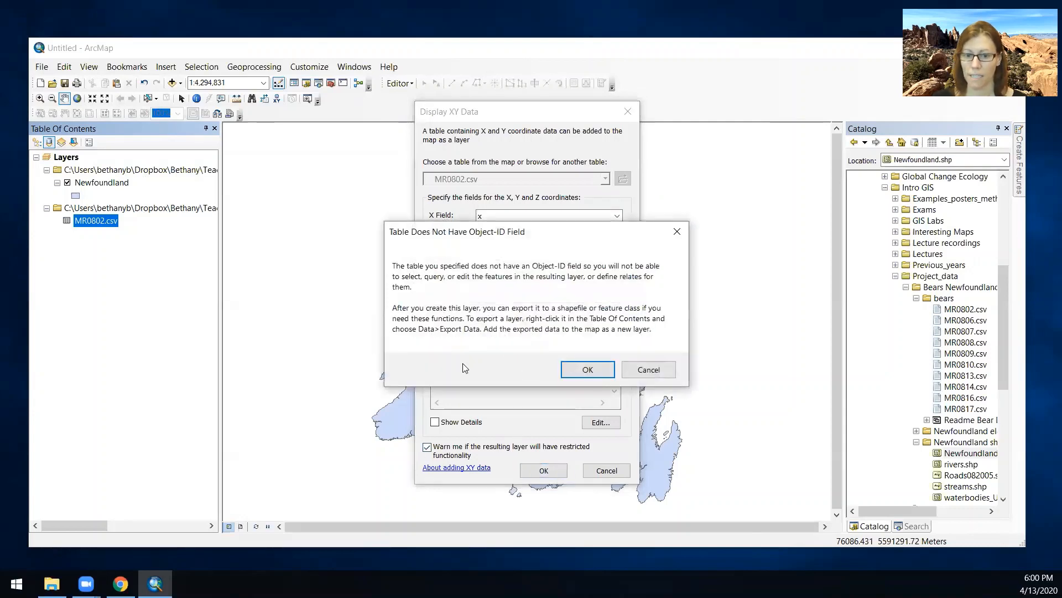
{"action": "left_click", "coordinate": [579, 368]}
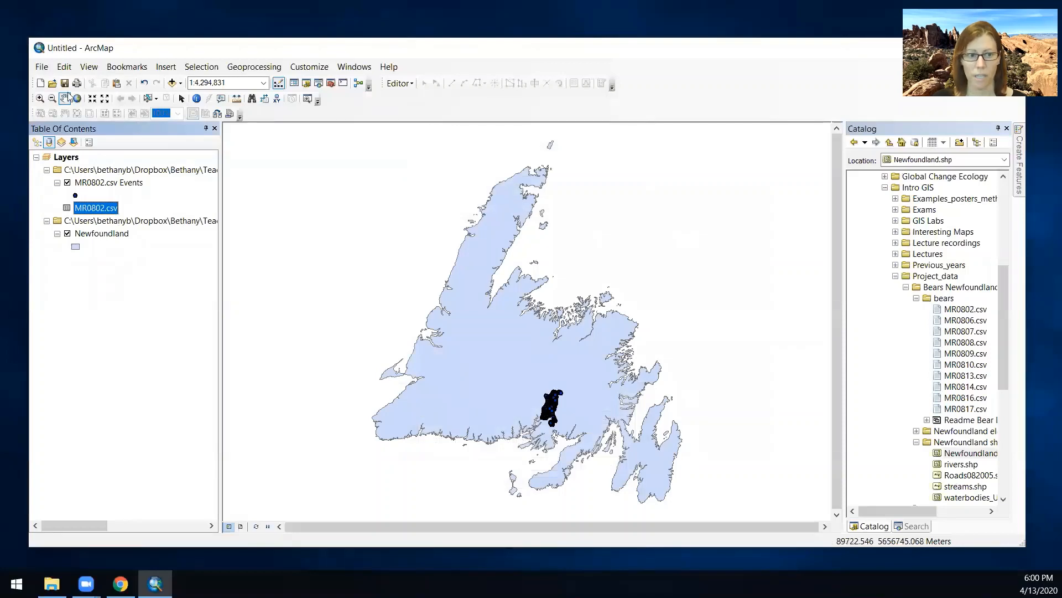
- Set up a data export of the MR0802.csv Events layer with MR0802.shp in the Temp folder as the output
{"action": "left_click", "coordinate": [40, 98]}
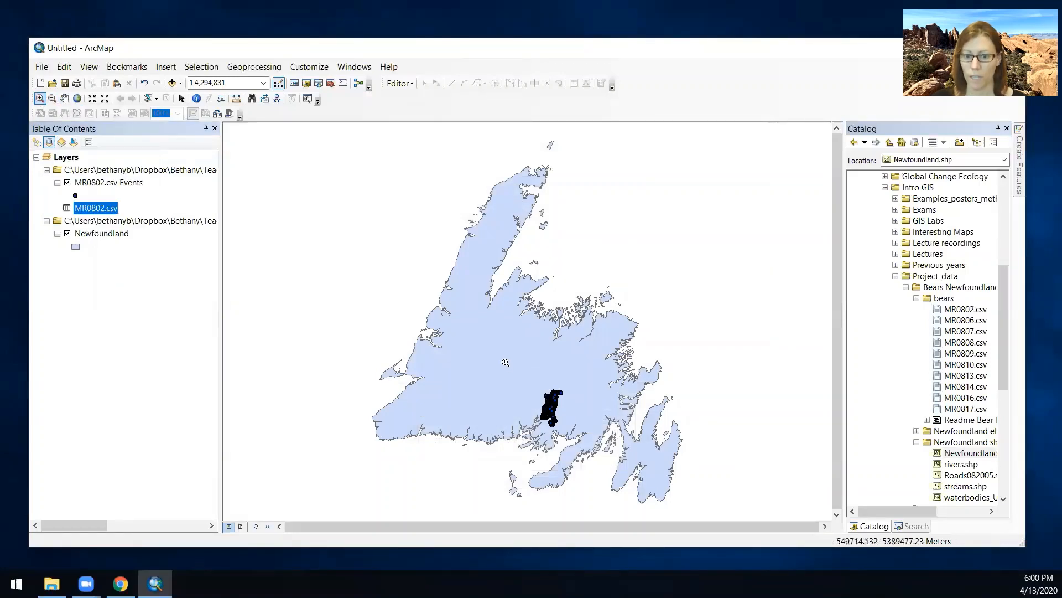
{"action": "left_click_drag", "start_coordinate": [504, 360], "coordinate": [618, 463]}
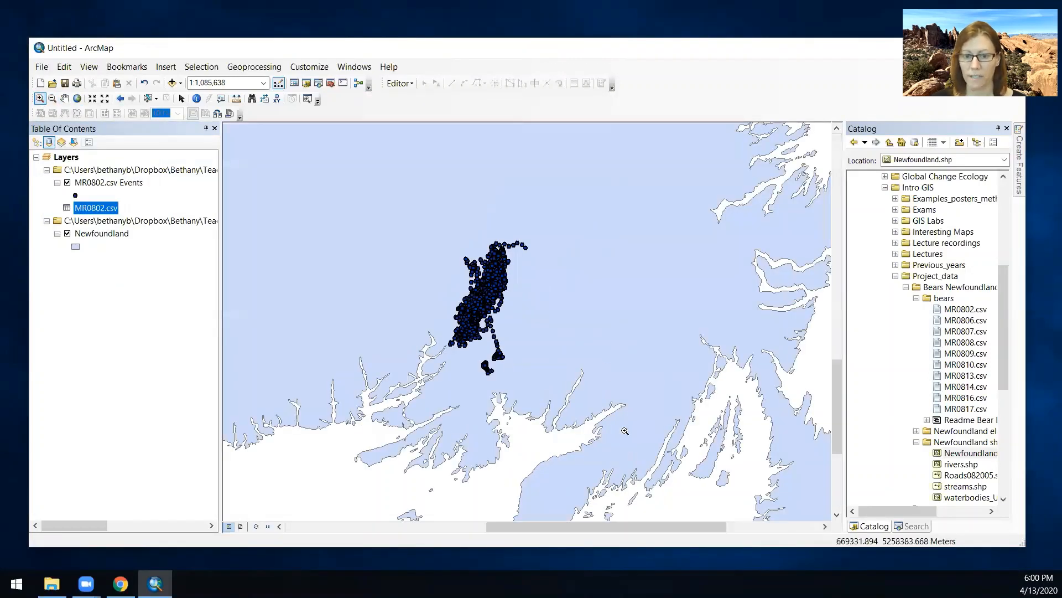
{"action": "right_click", "coordinate": [101, 183]}
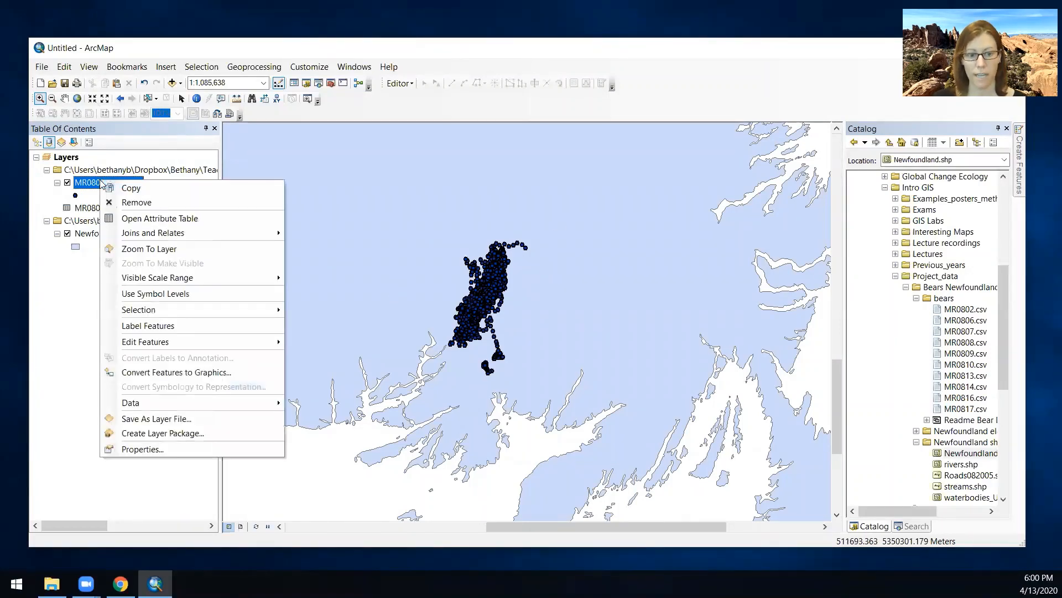
{"action": "left_click", "coordinate": [81, 185]}
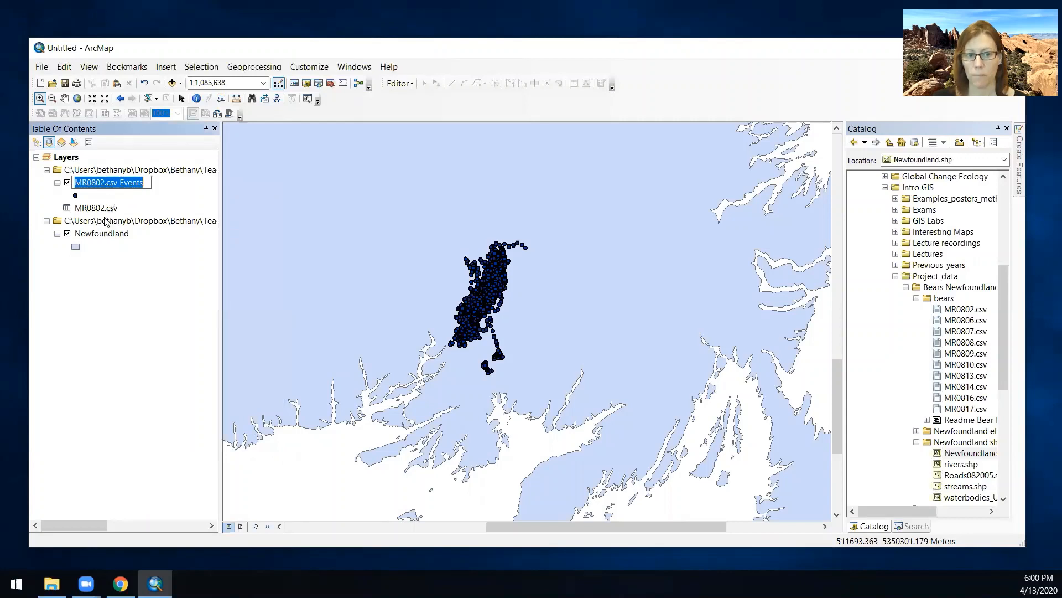
{"action": "right_click", "coordinate": [105, 184]}
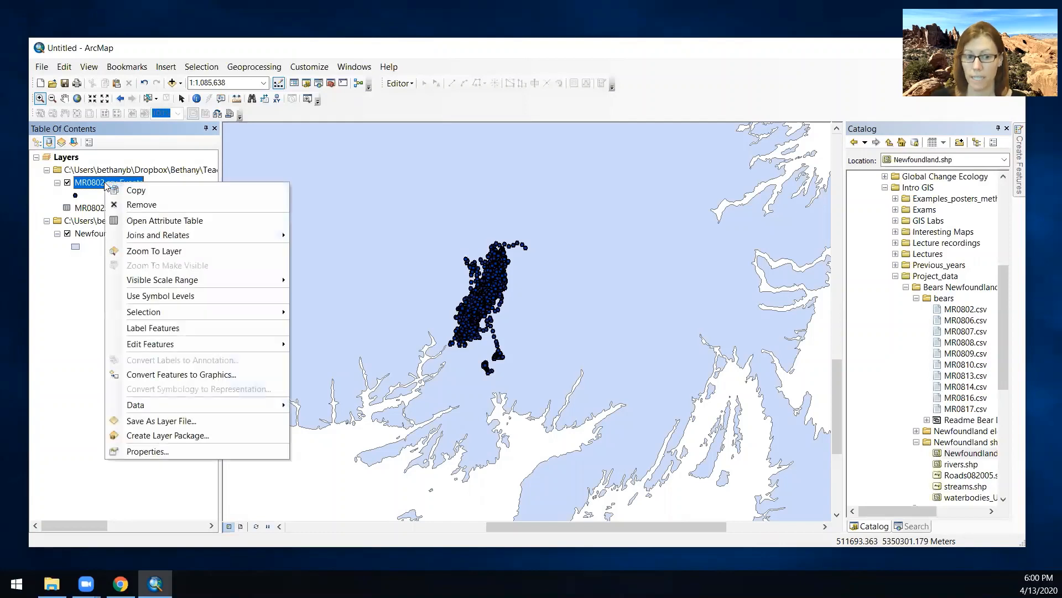
{"action": "mouse_move", "coordinate": [177, 405]}
{"action": "left_click", "coordinate": [335, 421]}
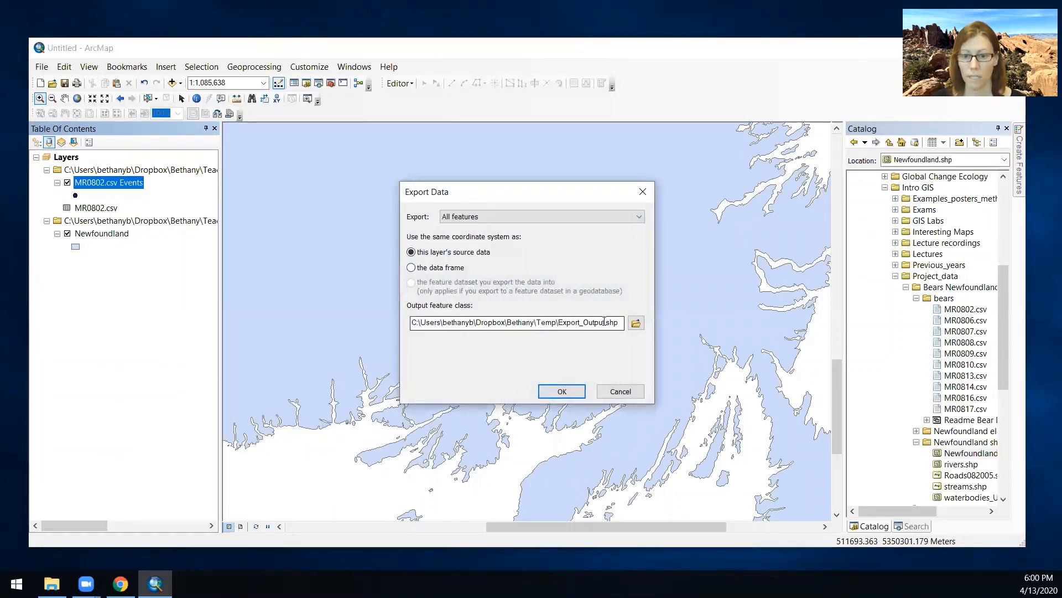
{"action": "left_click", "coordinate": [605, 322]}
{"action": "key", "text": "BackSpace"}
{"action": "key", "text": "BackSpace"}
{"action": "key", "text": "BackSpace"}
{"action": "key", "text": "BackSpace"}
{"action": "key", "text": "BackSpace"}
{"action": "key", "text": "BackSpace"}
{"action": "key", "text": "BackSpace"}
{"action": "key", "text": "BackSpace"}
{"action": "key", "text": "BackSpace"}
{"action": "key", "text": "BackSpace"}
{"action": "key", "text": "BackSpace"}
{"action": "key", "text": "BackSpace"}
{"action": "key", "text": "BackSpace"}
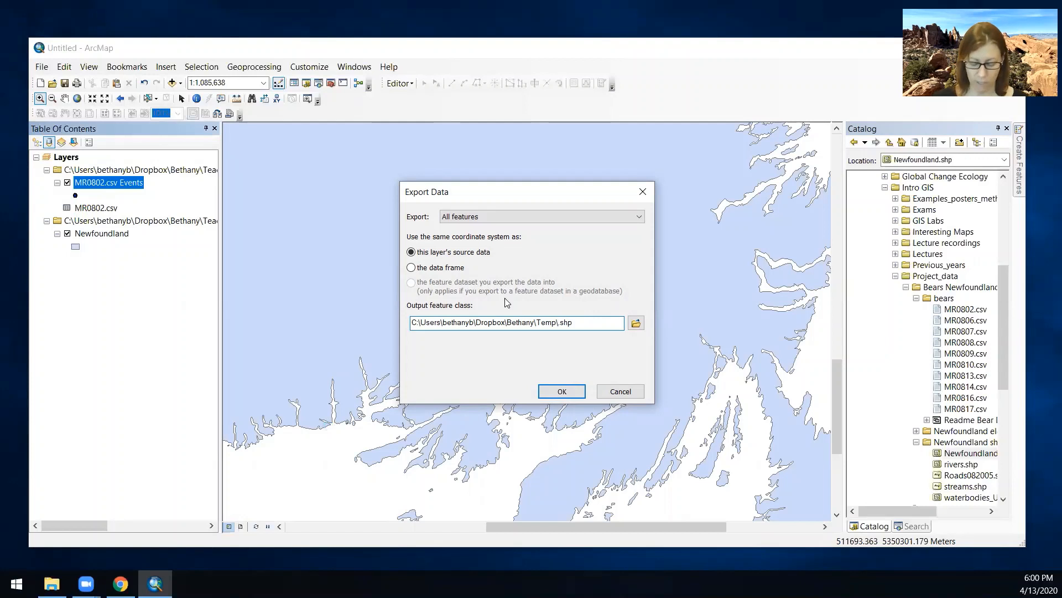
{"action": "type", "text": "MR0802"}
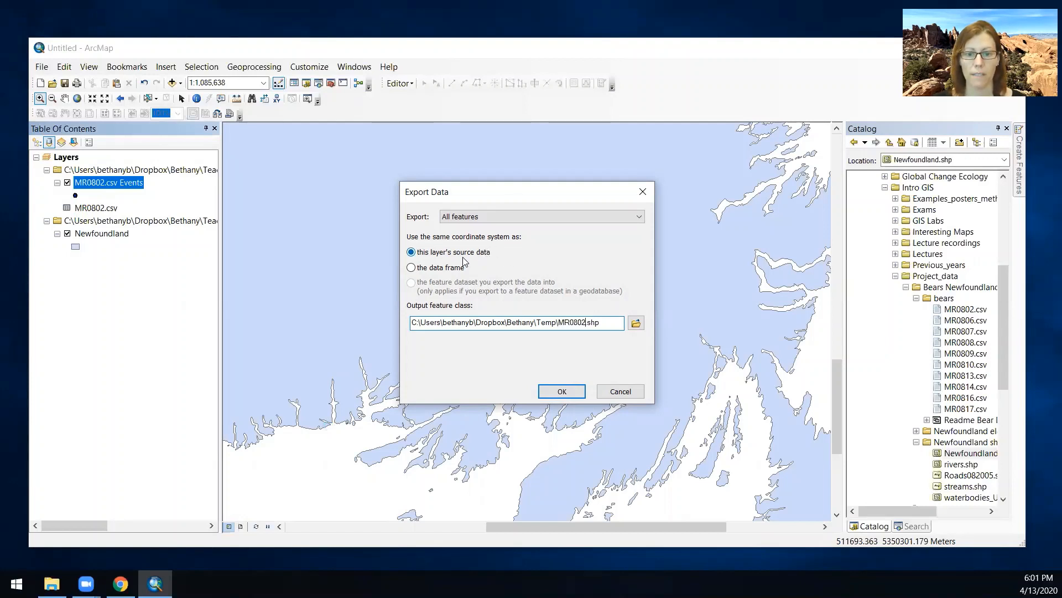
- Export the features using the data frame's coordinate system and add the exported data to the map as a layer
{"action": "left_click", "coordinate": [412, 270]}
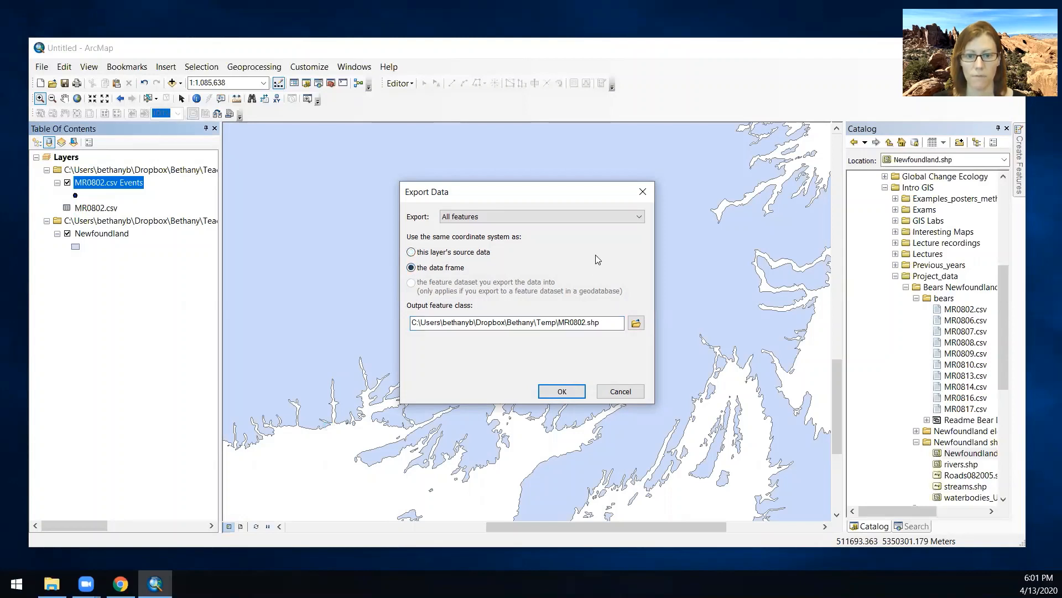
{"action": "left_click", "coordinate": [562, 392]}
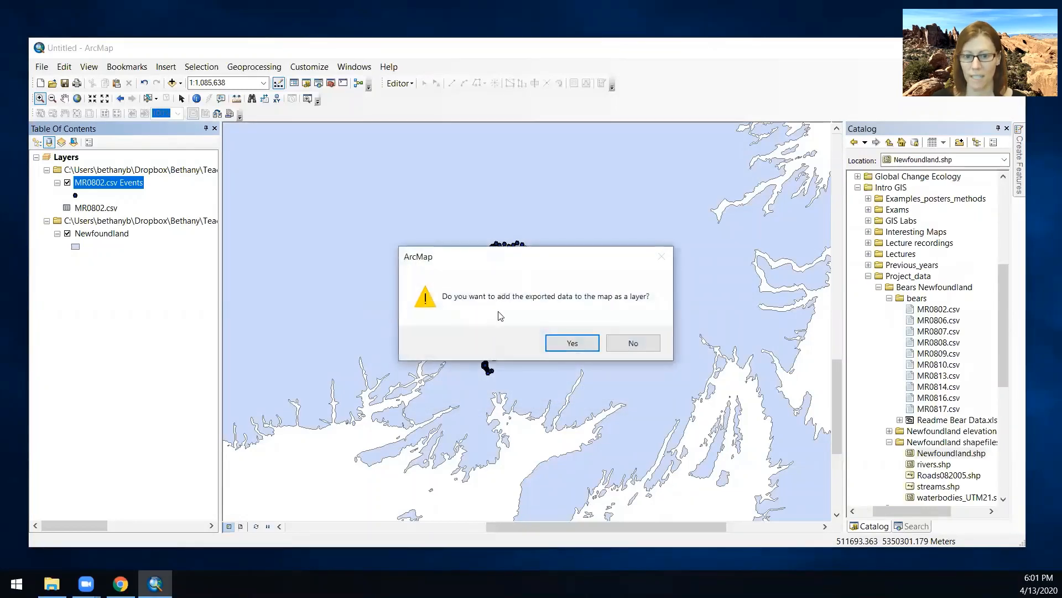
{"action": "left_click", "coordinate": [566, 340]}
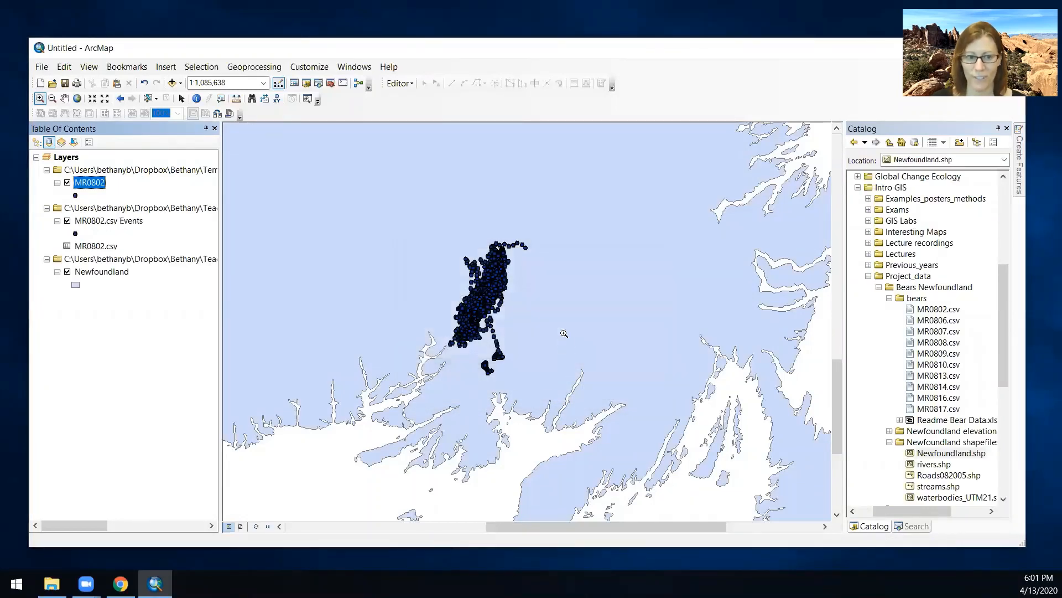
- Check the exported MR0802 layer's projected coordinate system in its source properties, and hide the MR0802.csv Events layer
{"action": "right_click", "coordinate": [93, 184]}
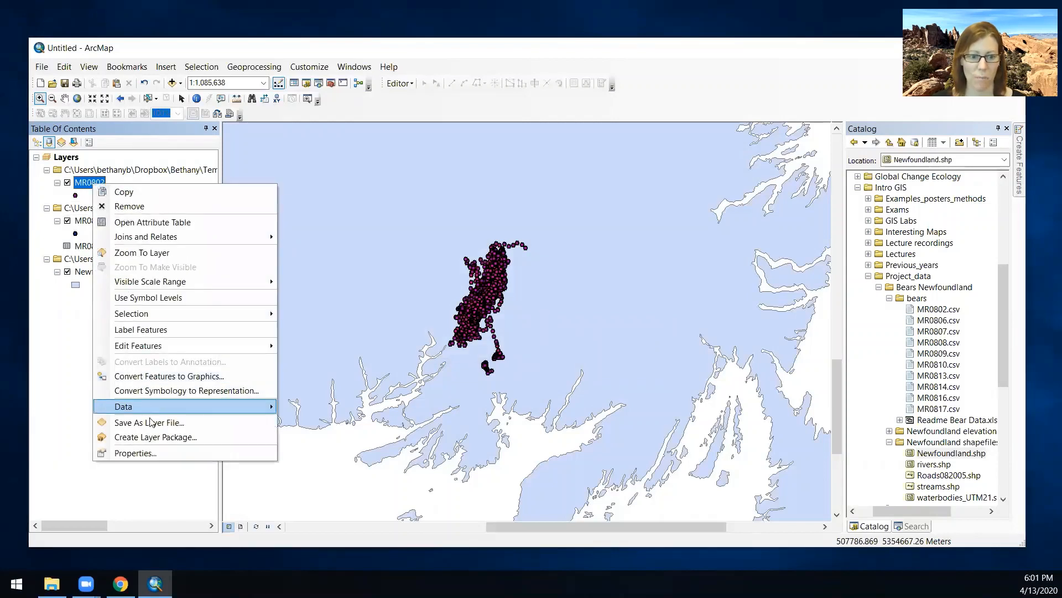
{"action": "left_click", "coordinate": [142, 453]}
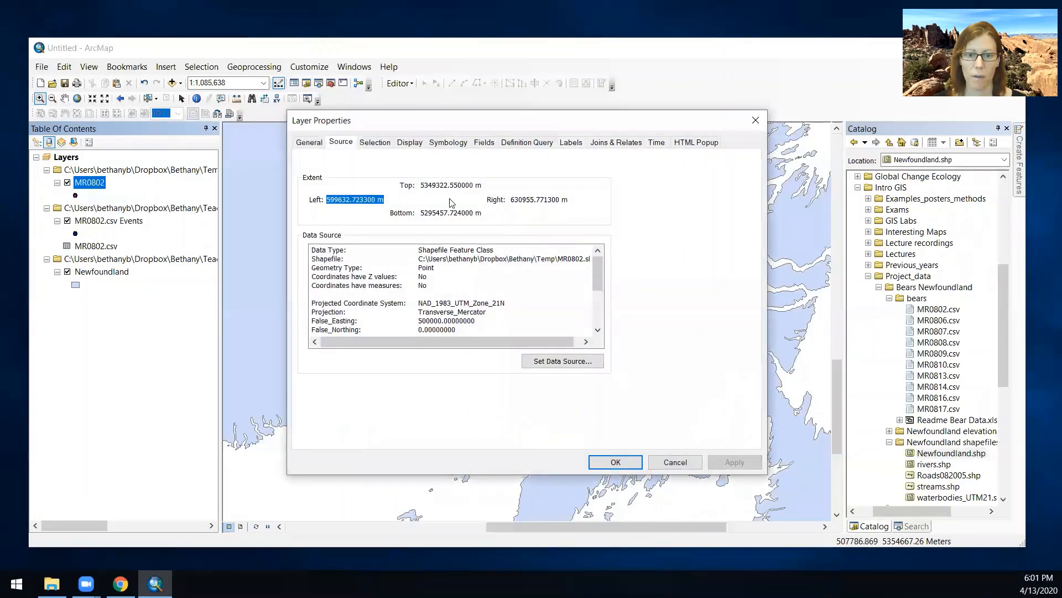
{"action": "left_click", "coordinate": [614, 462]}
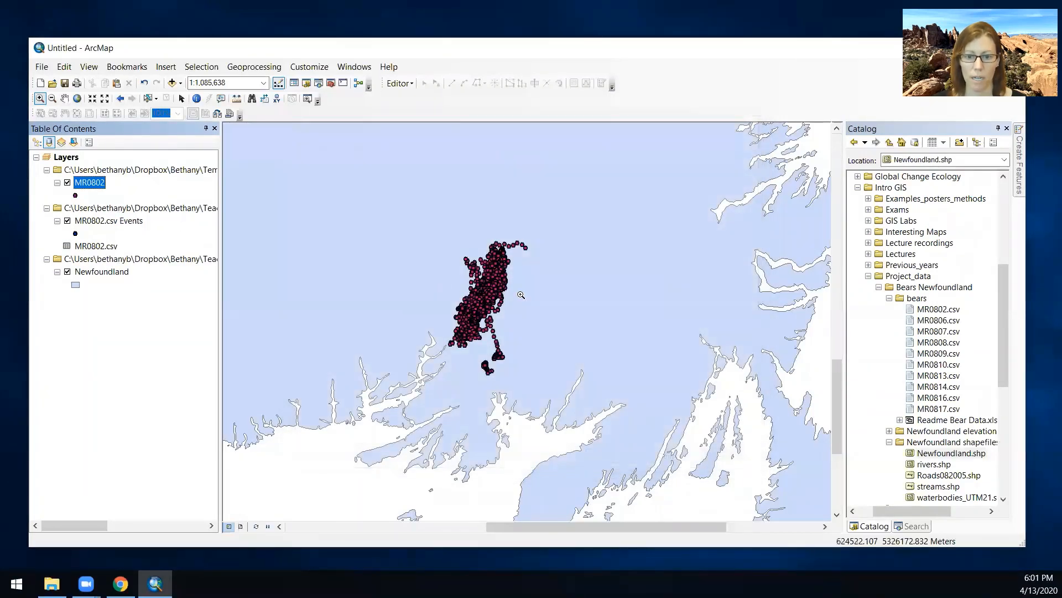
{"action": "left_click", "coordinate": [67, 221]}
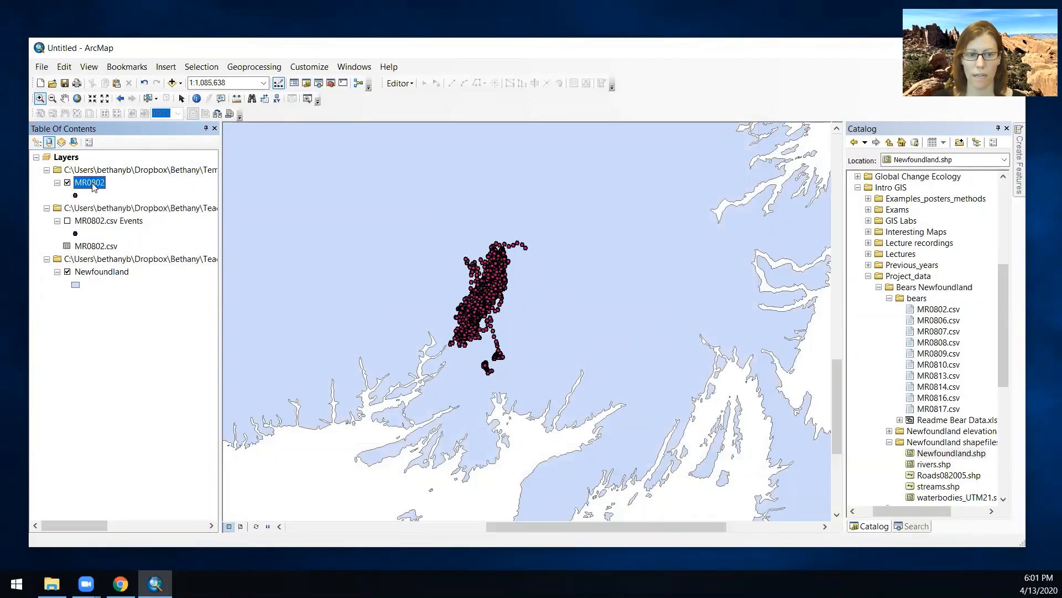
- Search for "points to line" and open the Points To Line tool with MR0802 as the input features
{"action": "left_click", "coordinate": [917, 526]}
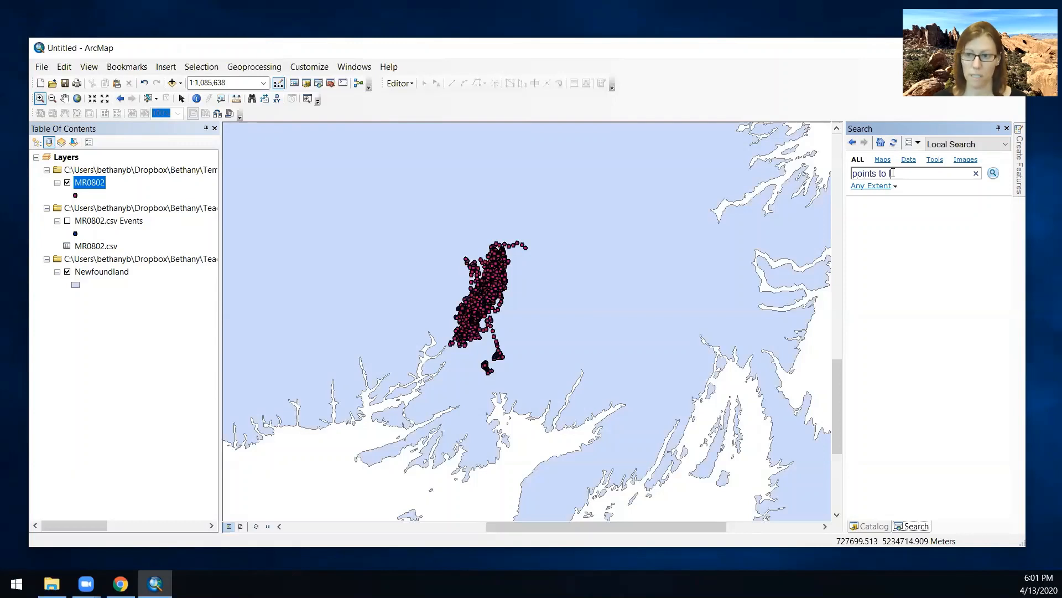
{"action": "key", "text": "Return"}
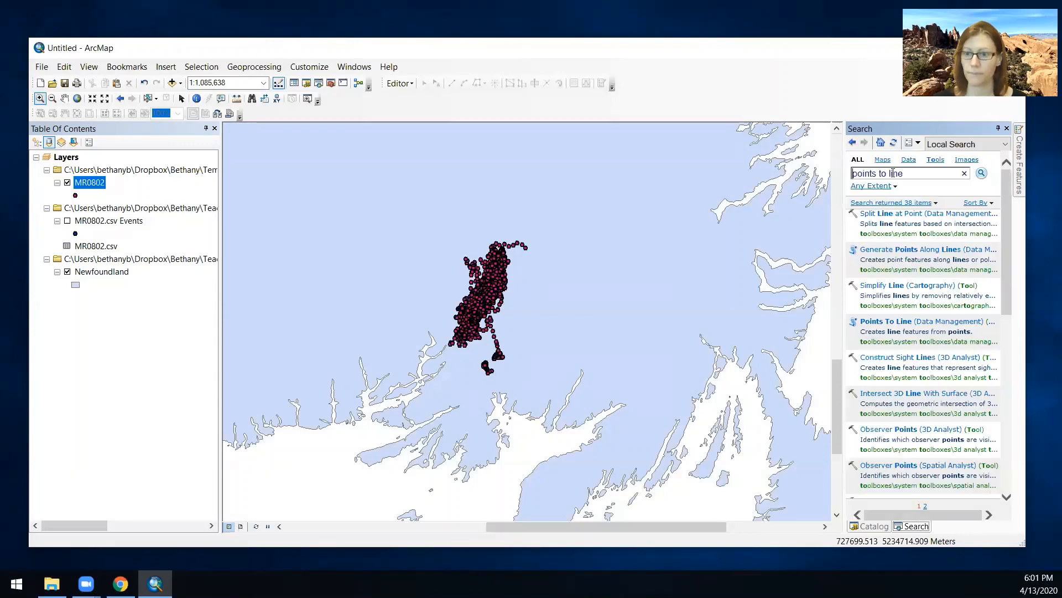
{"action": "left_click", "coordinate": [892, 321]}
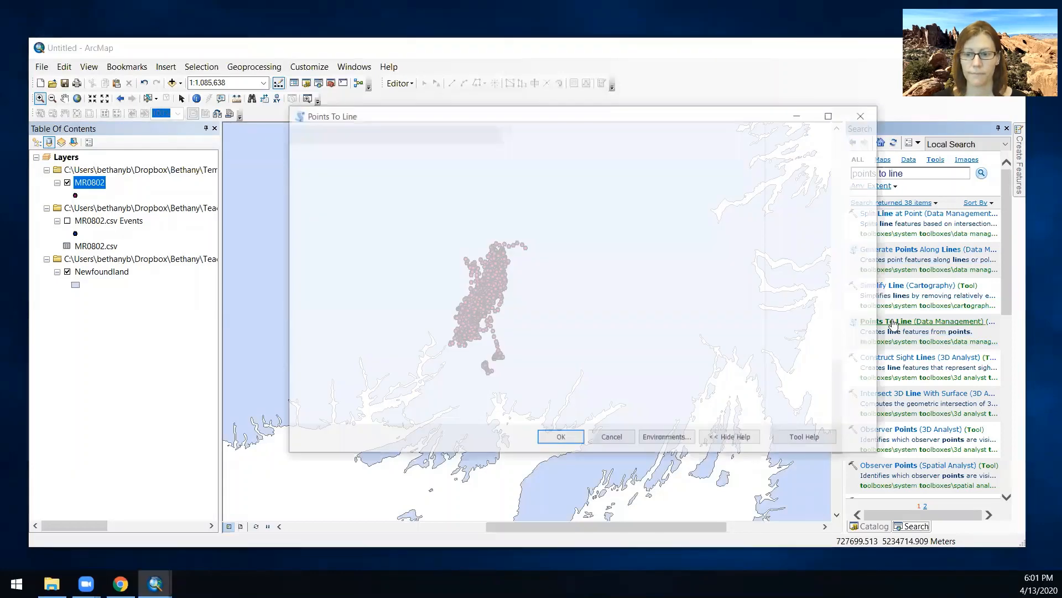
{"action": "left_click", "coordinate": [722, 152]}
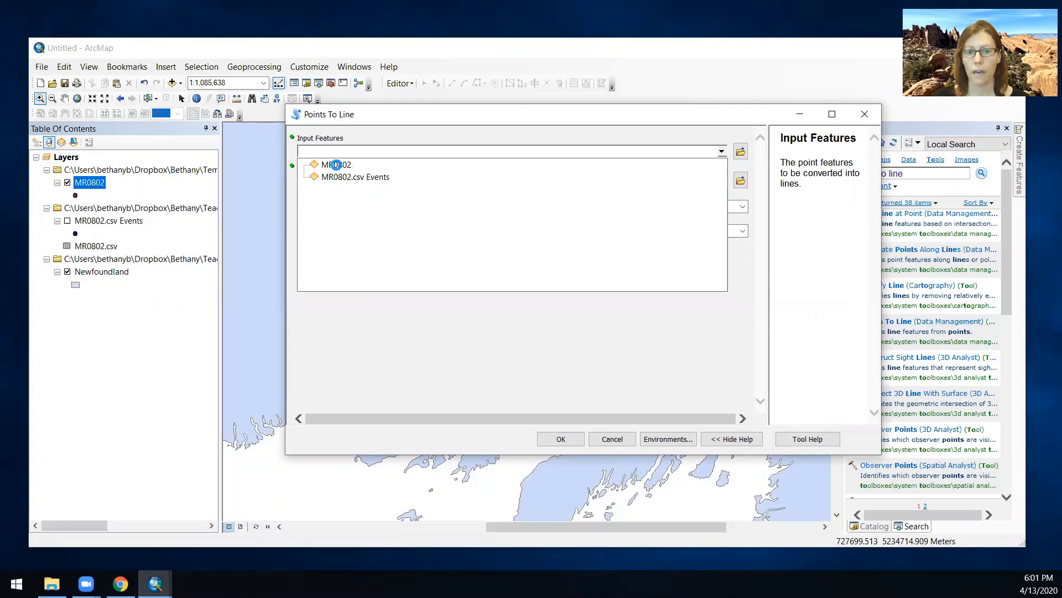
{"action": "left_click", "coordinate": [336, 165]}
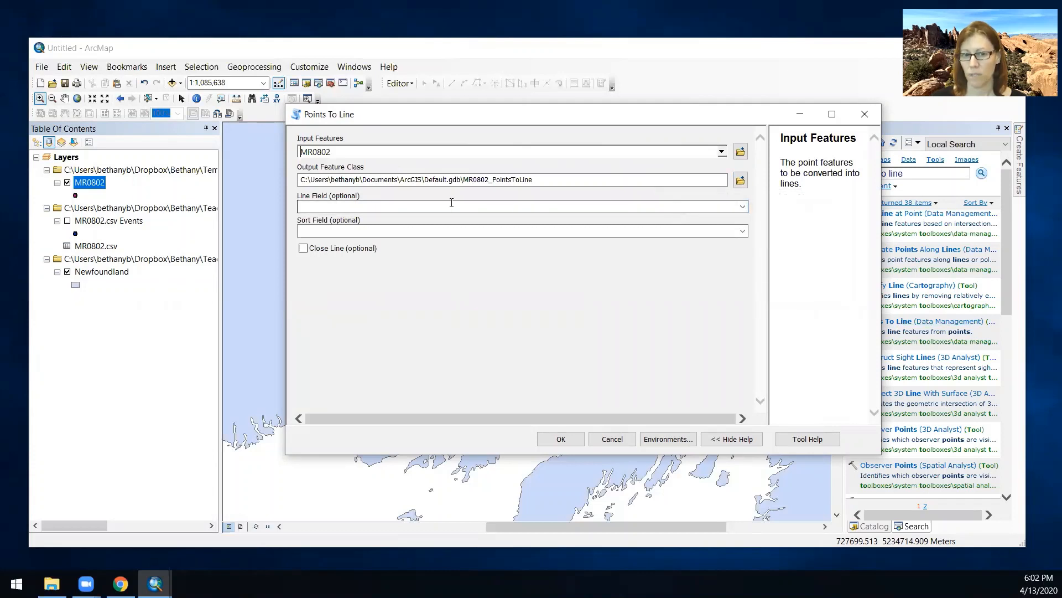
- Set the output feature class to MR0802_line.shp in the Temp folder and run the Points To Line tool
{"action": "left_click", "coordinate": [739, 180]}
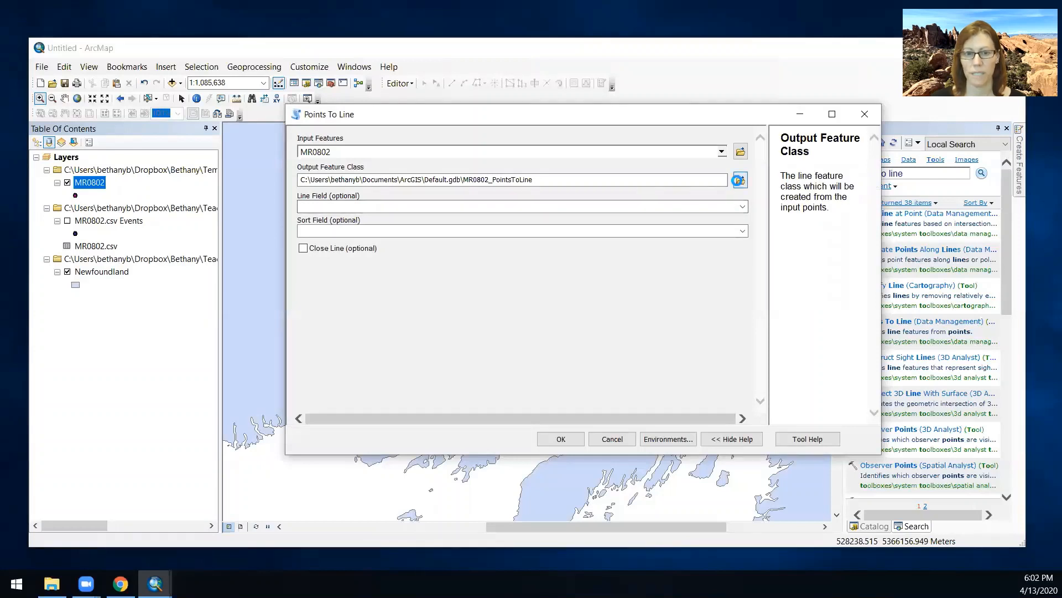
{"action": "left_click", "coordinate": [459, 218]}
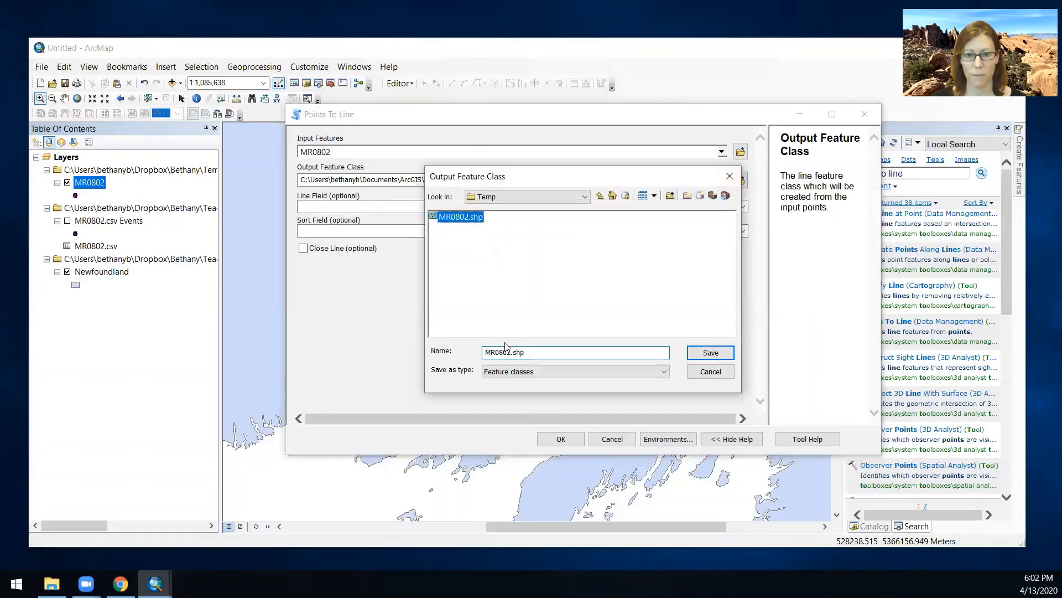
{"action": "left_click", "coordinate": [509, 352]}
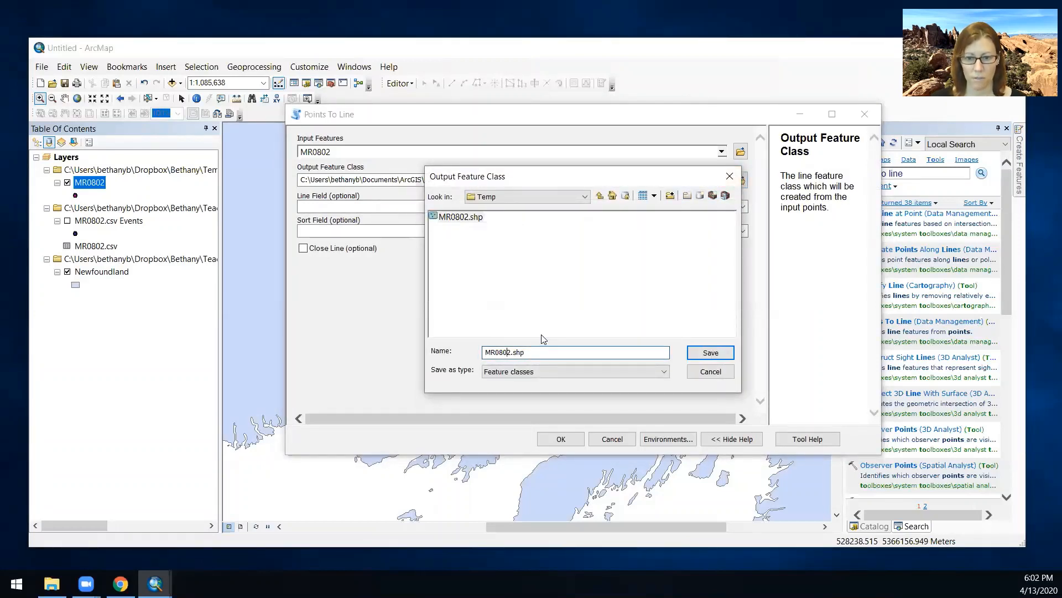
{"action": "type", "text": "_line"}
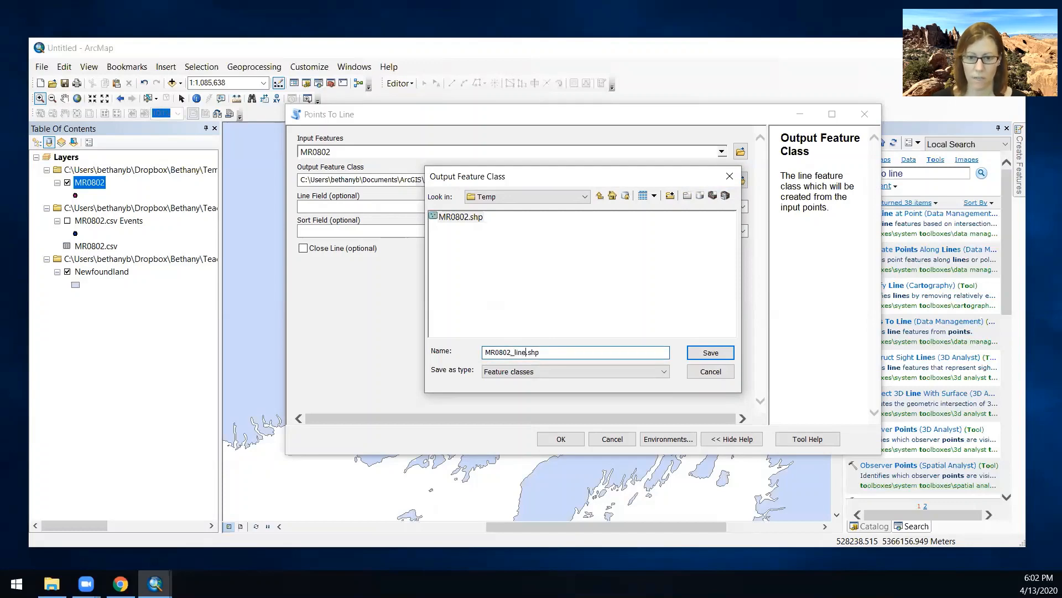
{"action": "key", "text": "Return"}
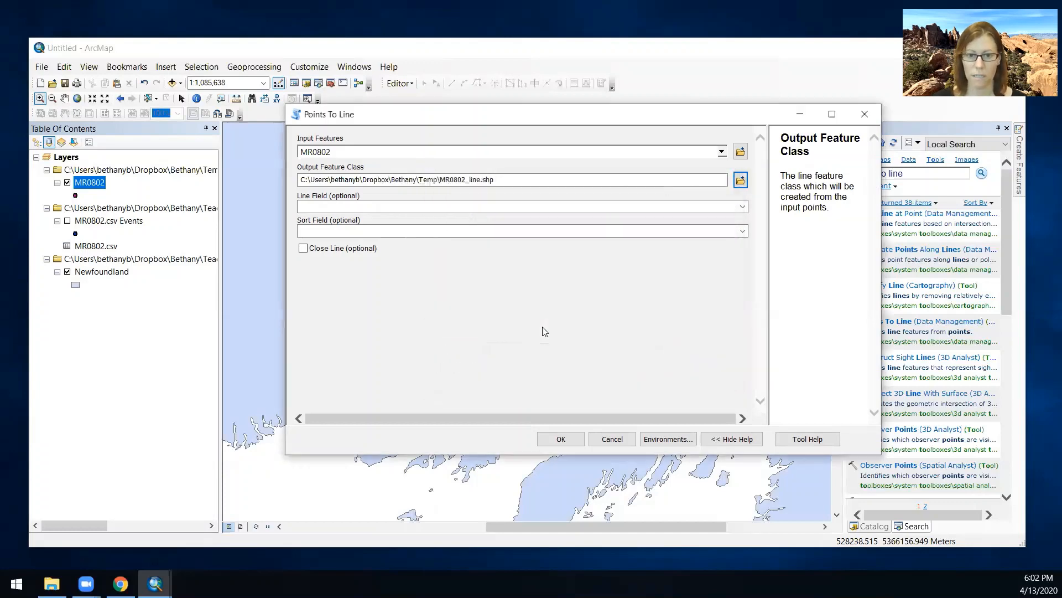
{"action": "left_click", "coordinate": [564, 443]}
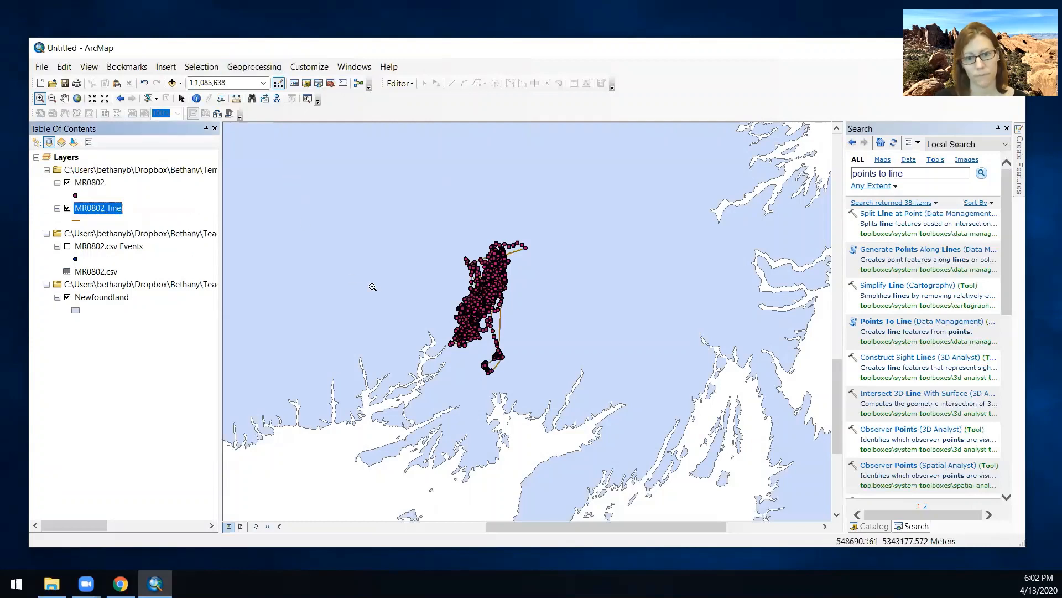
- Hide the MR0802 points layer and select the polyline record in the MR0802_line attribute table
{"action": "left_click", "coordinate": [68, 184]}
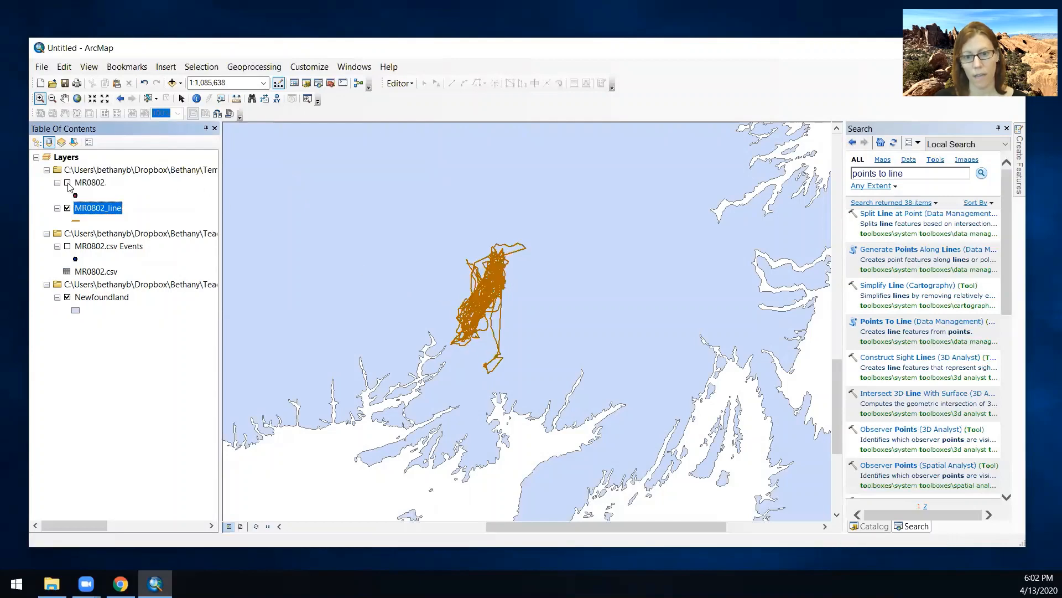
{"action": "right_click", "coordinate": [88, 209]}
{"action": "left_click", "coordinate": [133, 248]}
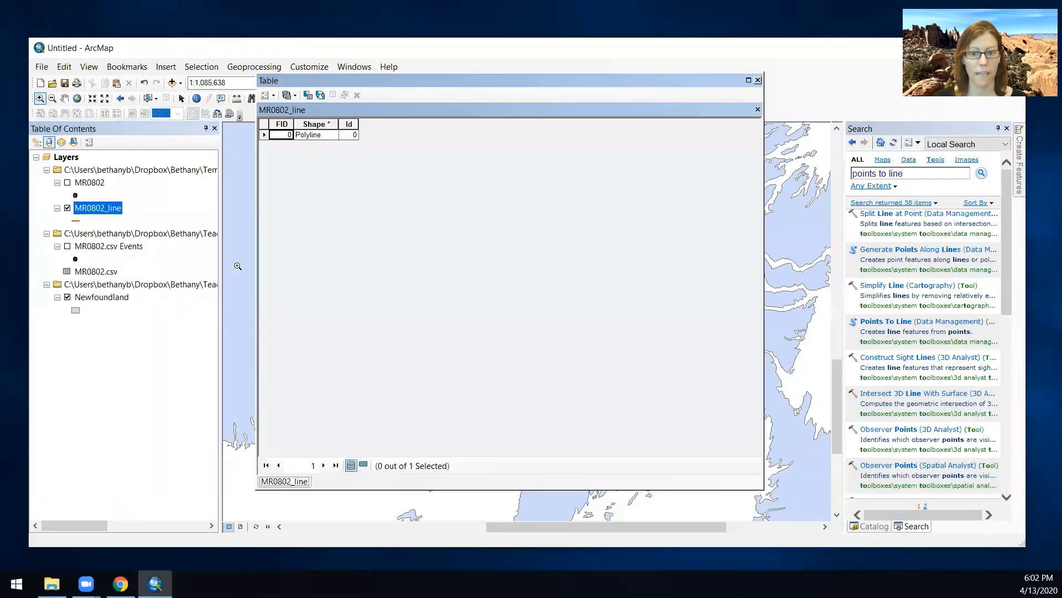
{"action": "left_click", "coordinate": [264, 135]}
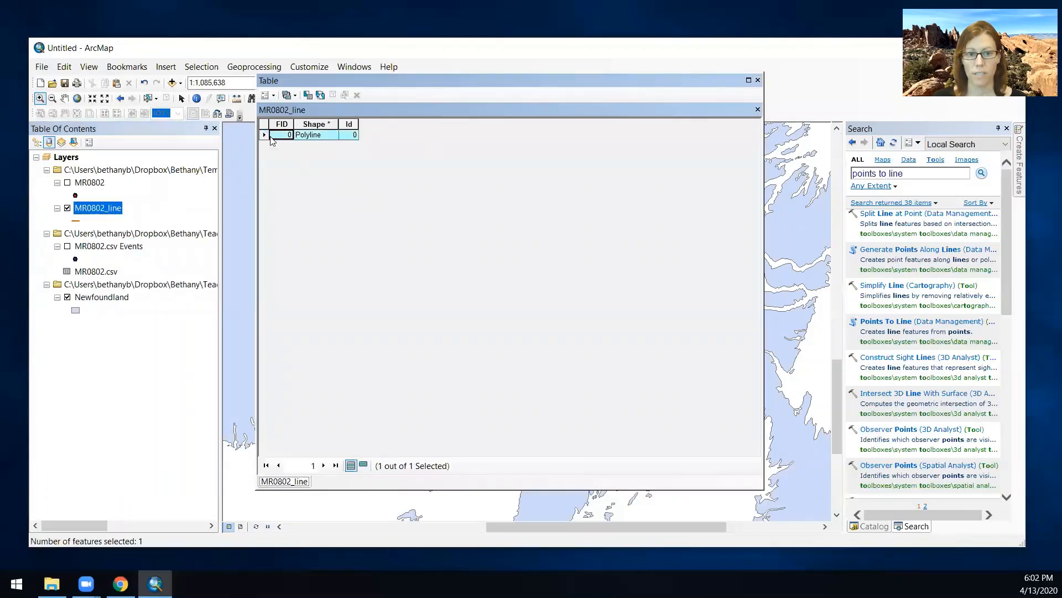
- Dock the attribute table together with the Catalog and Search windows to uncover the map
{"action": "left_click_drag", "start_coordinate": [603, 84], "coordinate": [384, 102]}
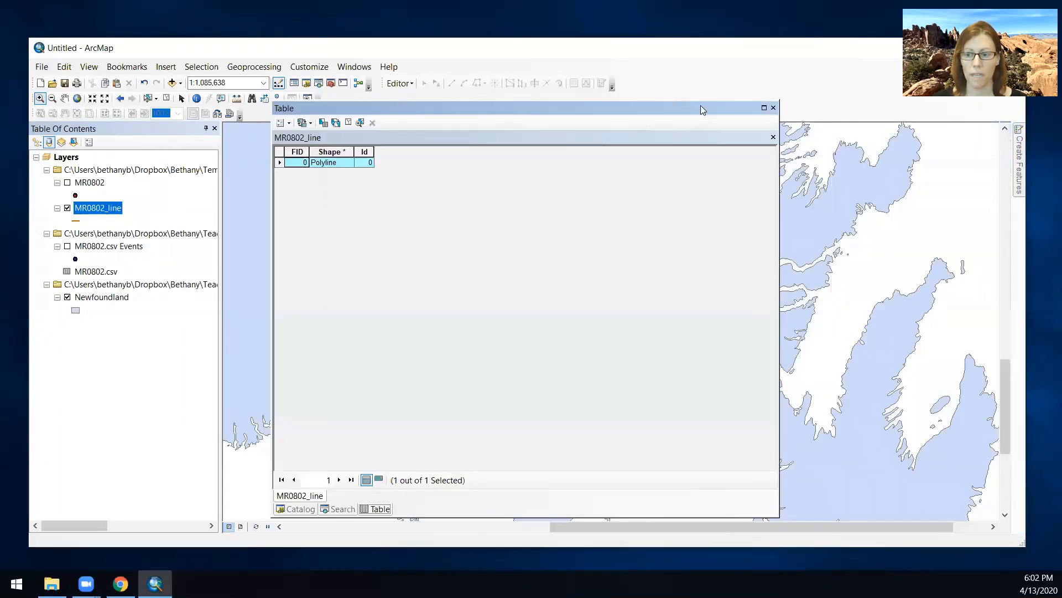
{"action": "left_click_drag", "start_coordinate": [459, 105], "coordinate": [994, 314]}
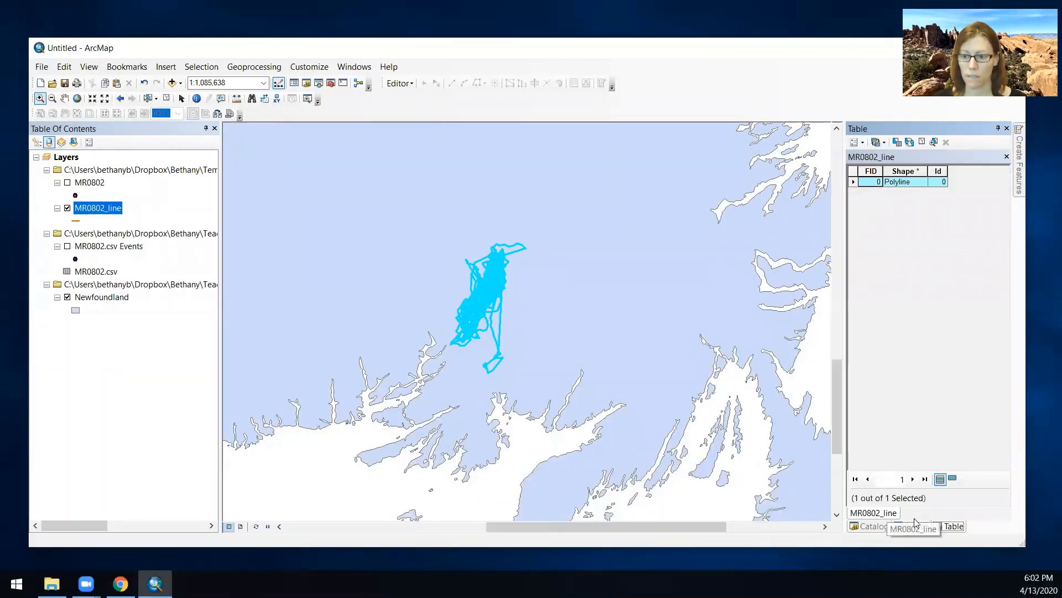
- Undock the MR0802_line attribute table from the docked windows and close it
{"action": "left_click_drag", "start_coordinate": [954, 526], "coordinate": [390, 449]}
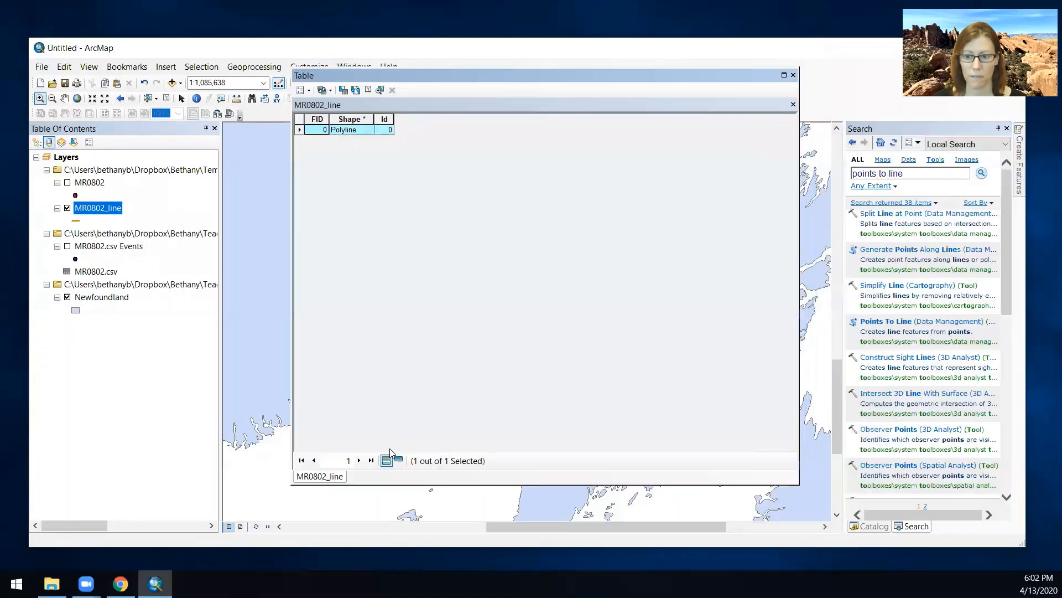
{"action": "left_click_drag", "start_coordinate": [493, 76], "coordinate": [462, 114]}
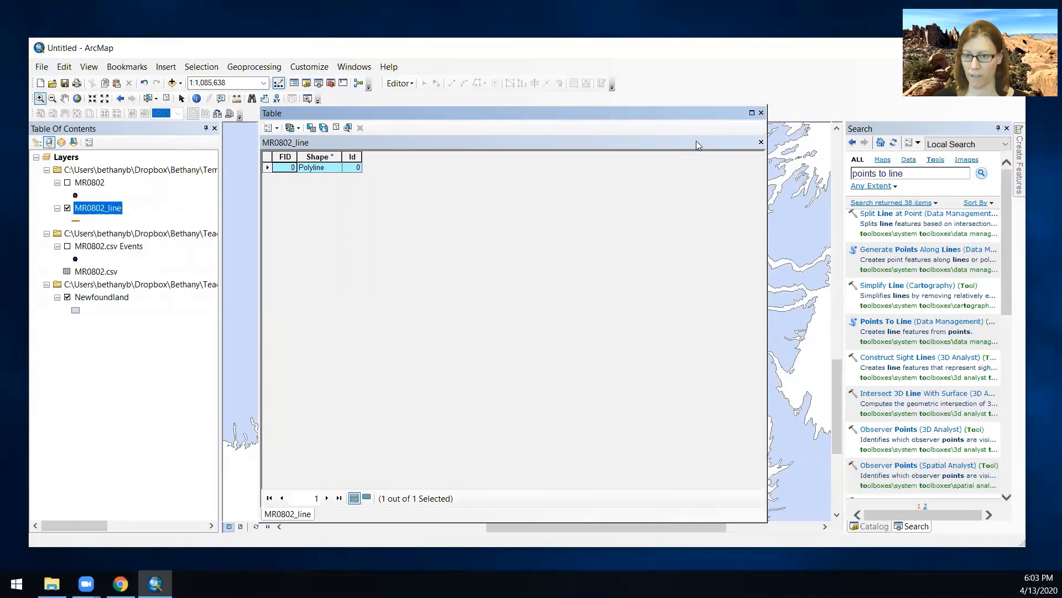
{"action": "left_click", "coordinate": [762, 113]}
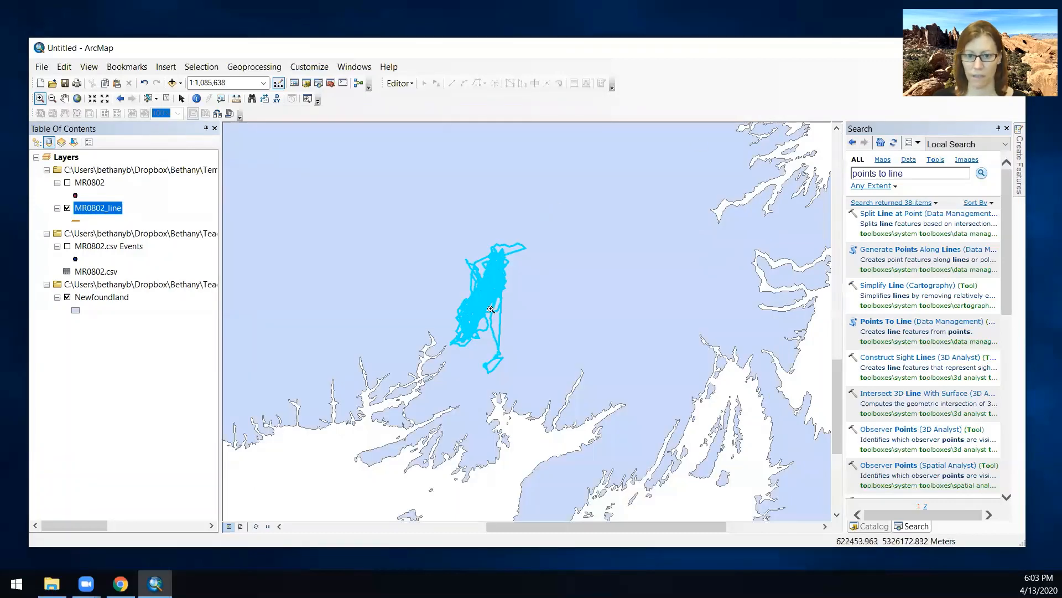
- Open the attribute table of the MR0802 points layer, review its fields, and close it
{"action": "right_click", "coordinate": [109, 181]}
{"action": "left_click", "coordinate": [126, 224]}
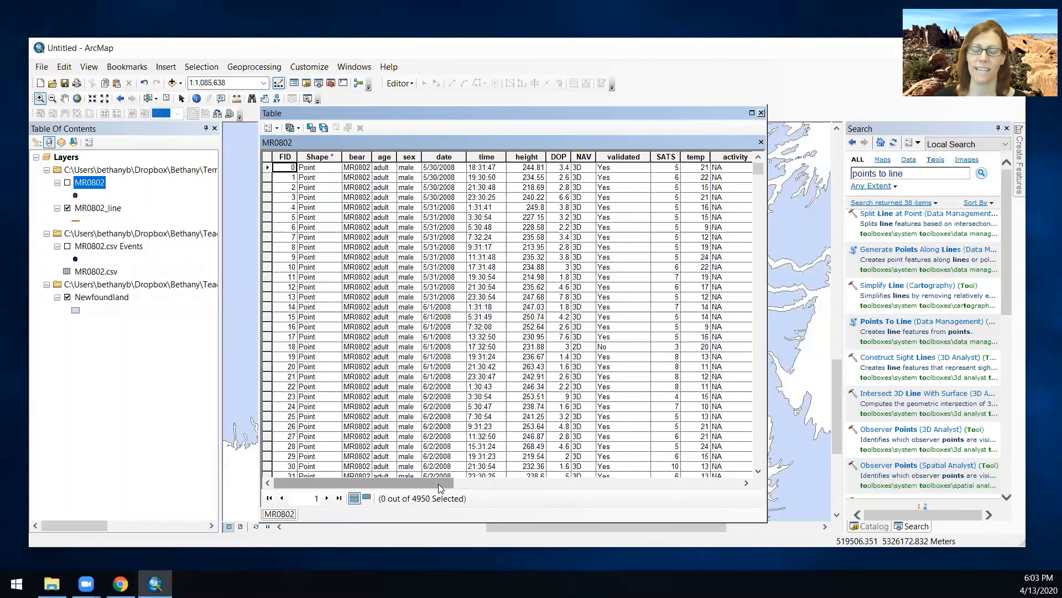
{"action": "left_click", "coordinate": [761, 113]}
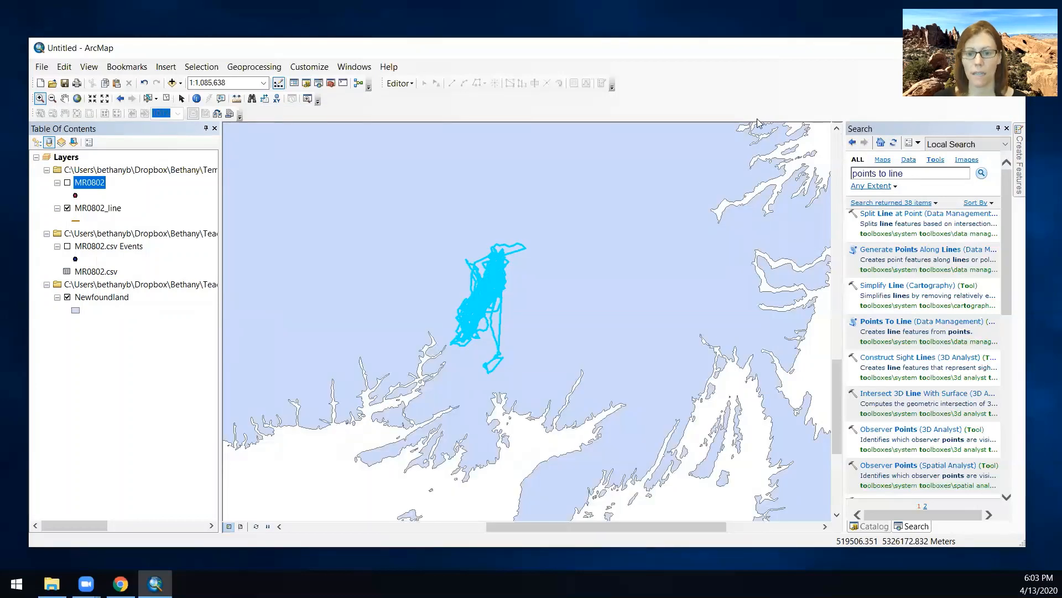
- Clear the selected line feature and search for "split vertices"
{"action": "left_click", "coordinate": [166, 98]}
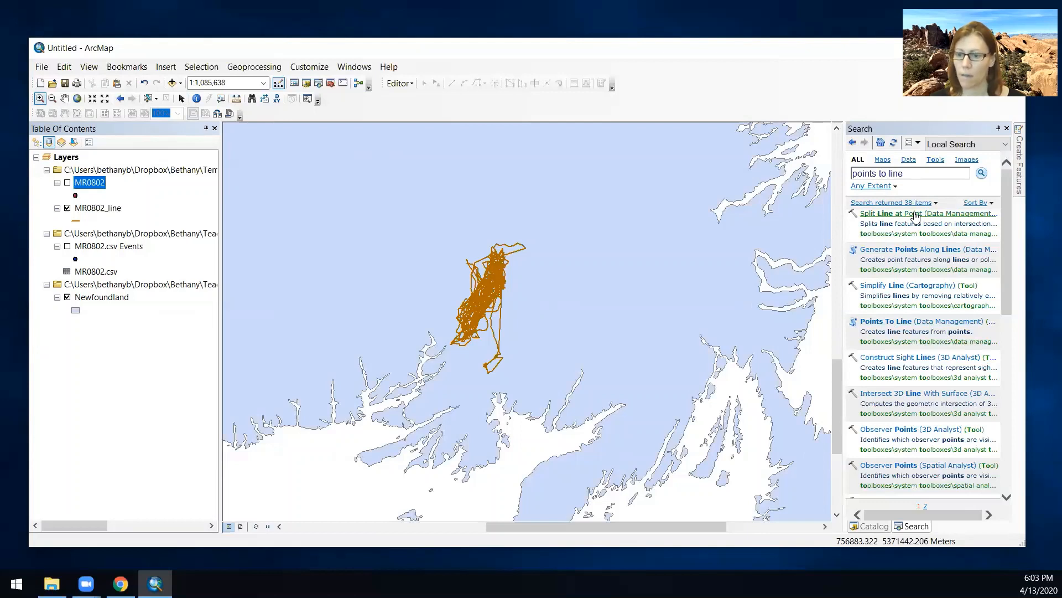
{"action": "left_click", "coordinate": [894, 173]}
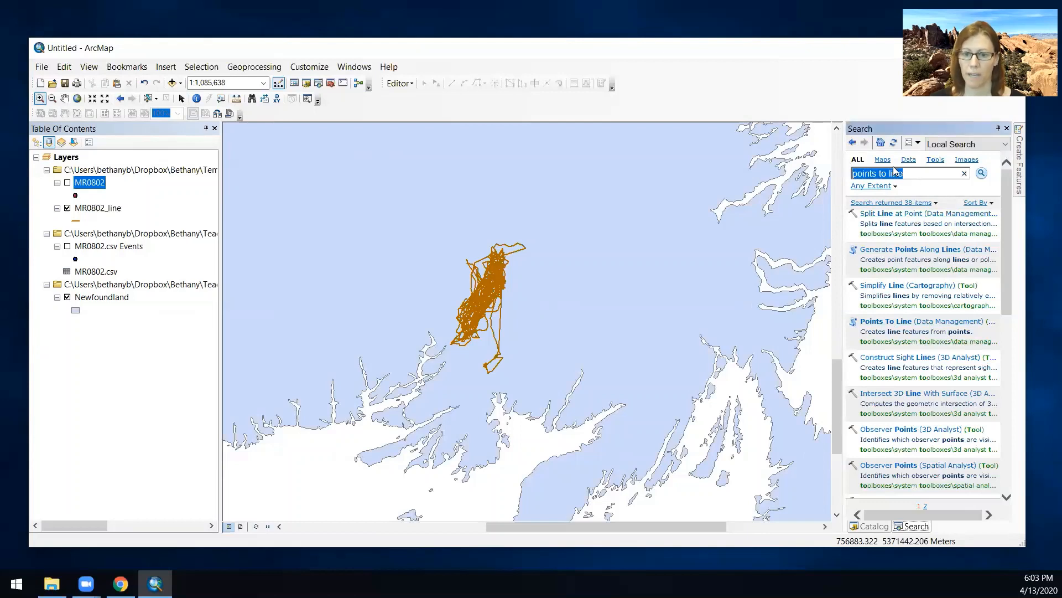
{"action": "type", "text": "sp"}
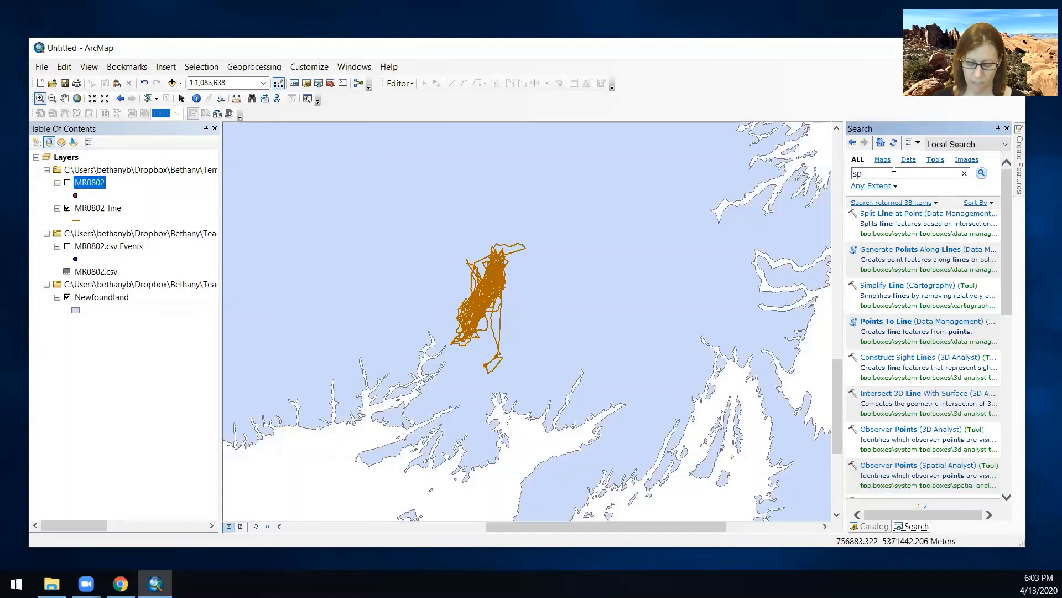
{"action": "type", "text": "lit vertic"}
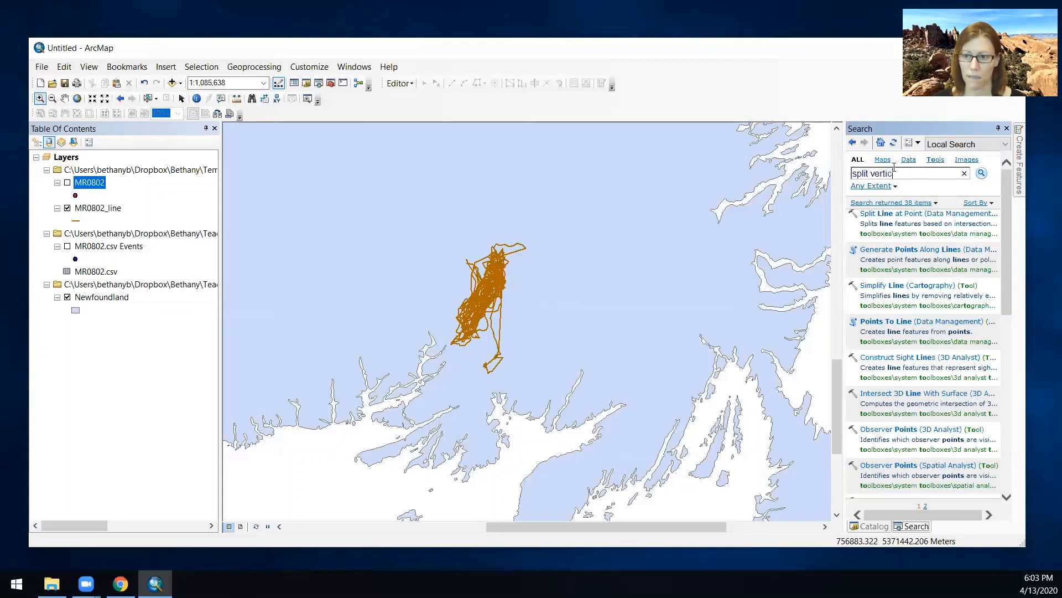
{"action": "type", "text": "es"}
{"action": "key", "text": "Return"}
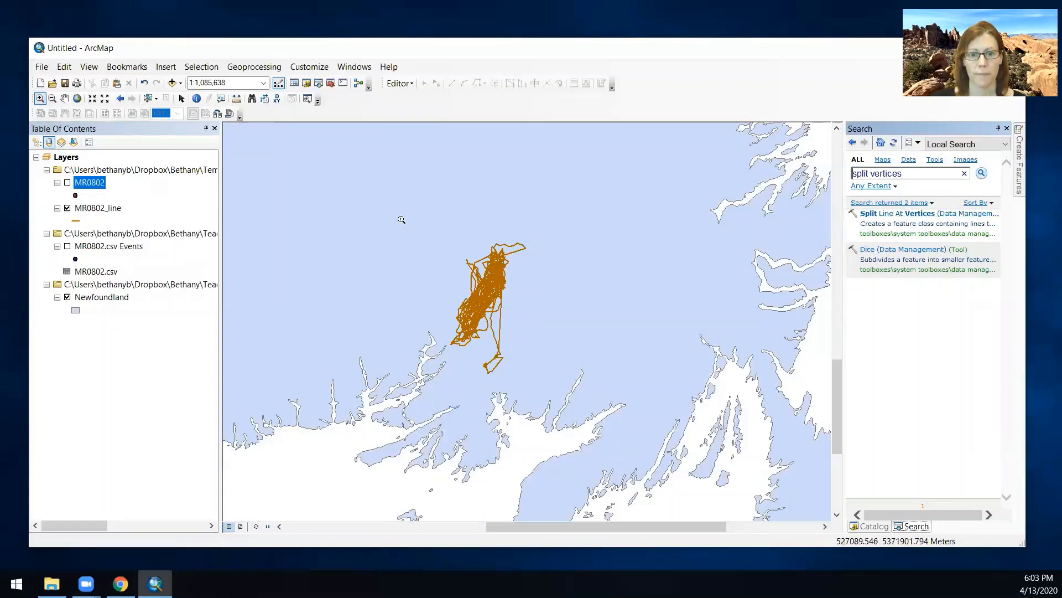
- Examine the movement line up close, temporarily showing the MR0802 points to compare them with its vertices
{"action": "left_click", "coordinate": [500, 287]}
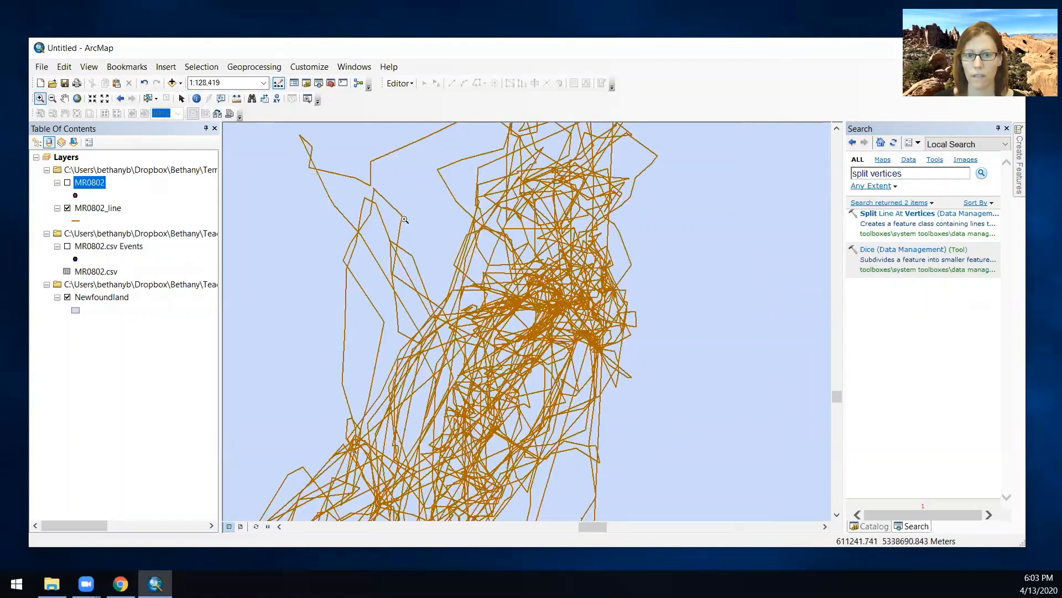
{"action": "left_click", "coordinate": [67, 183]}
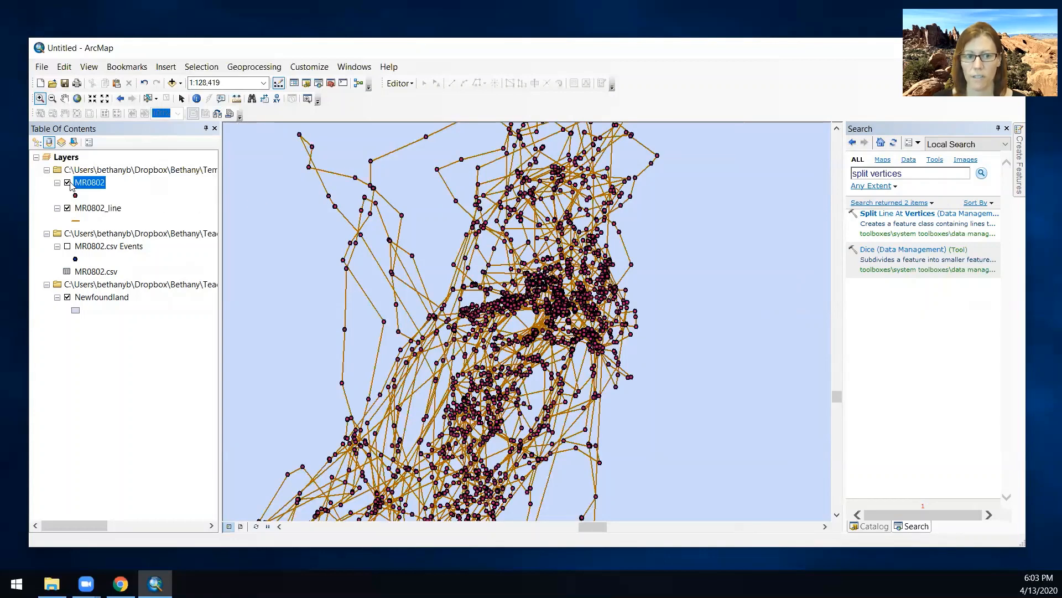
{"action": "left_click", "coordinate": [67, 183]}
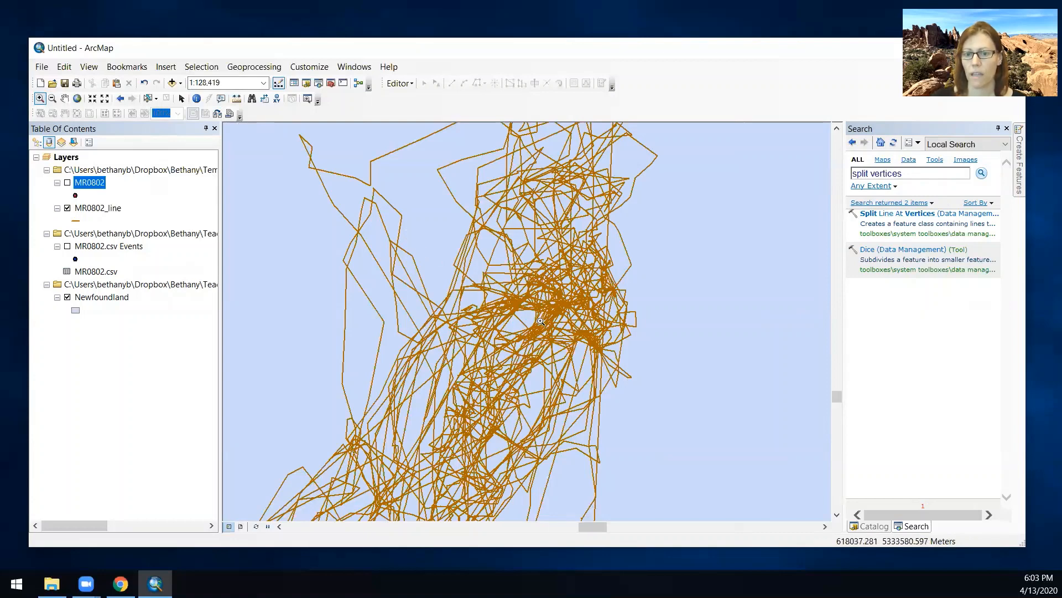
- Open the Split Line At Vertices tool with MR0802_line as the input features
{"action": "left_click", "coordinate": [929, 218]}
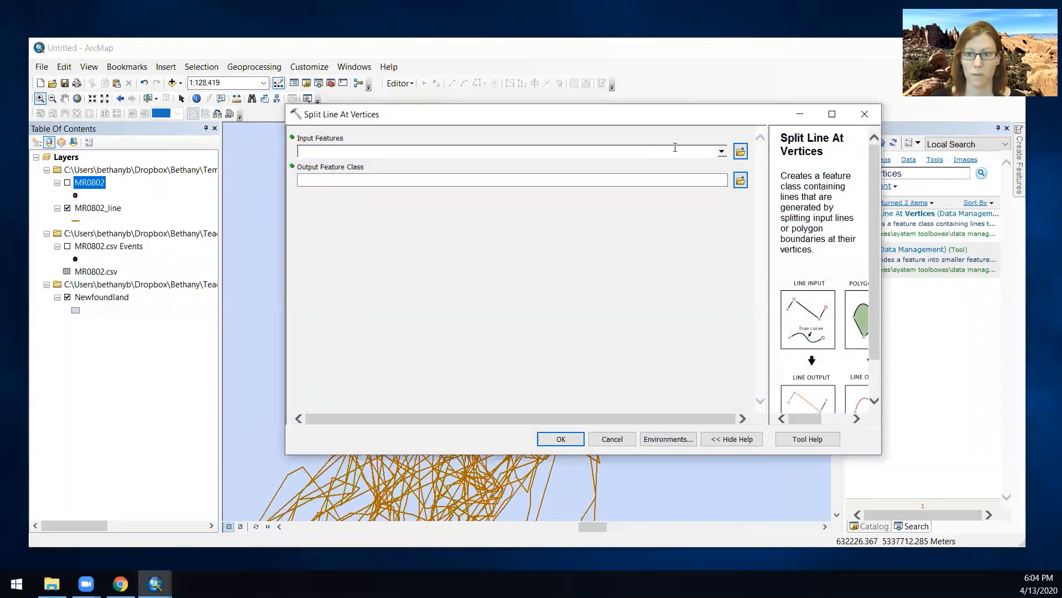
{"action": "left_click", "coordinate": [722, 152]}
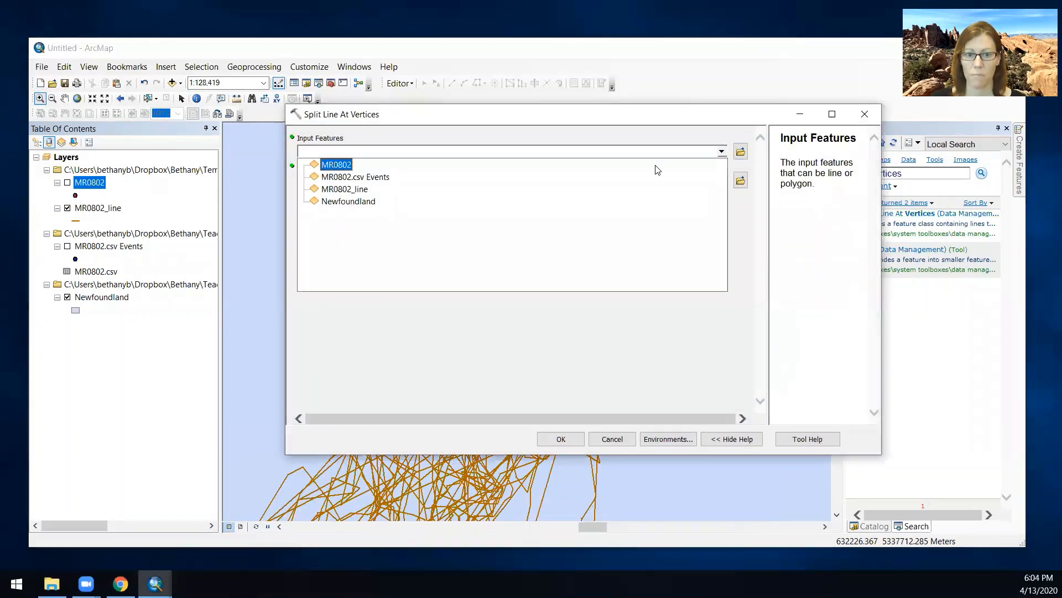
{"action": "left_click", "coordinate": [346, 188]}
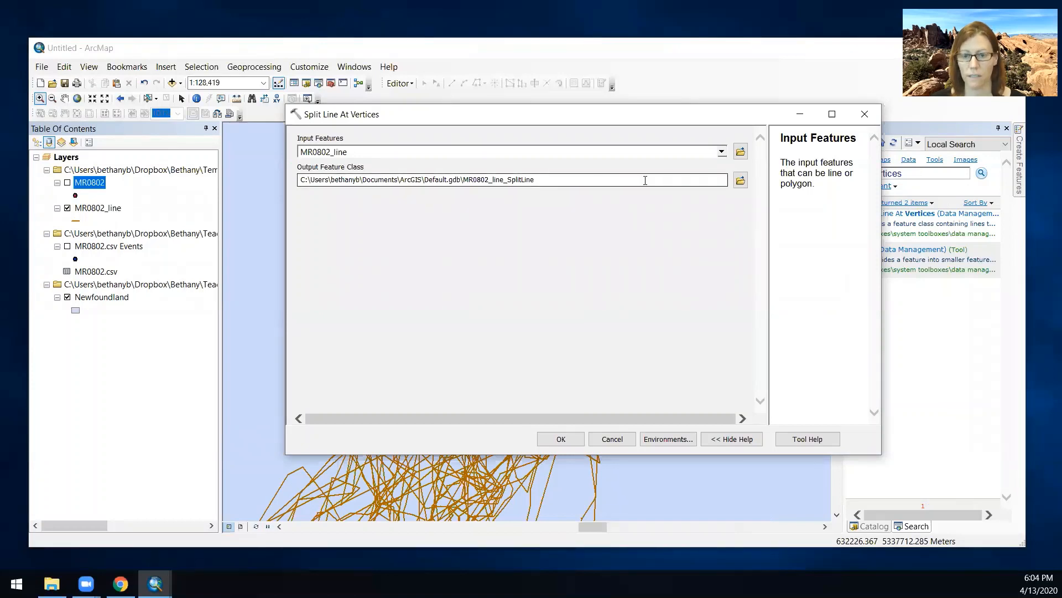
- Set the output feature class to MR0802_line_split.shp in the Temp folder and run the Split Line At Vertices tool
{"action": "left_click", "coordinate": [740, 180]}
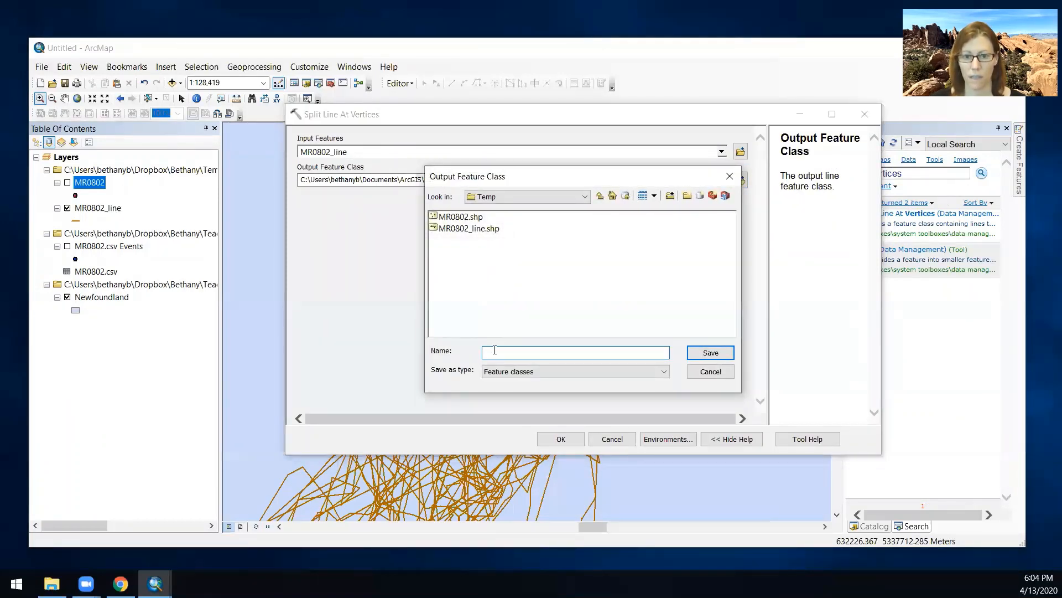
{"action": "left_click", "coordinate": [487, 230]}
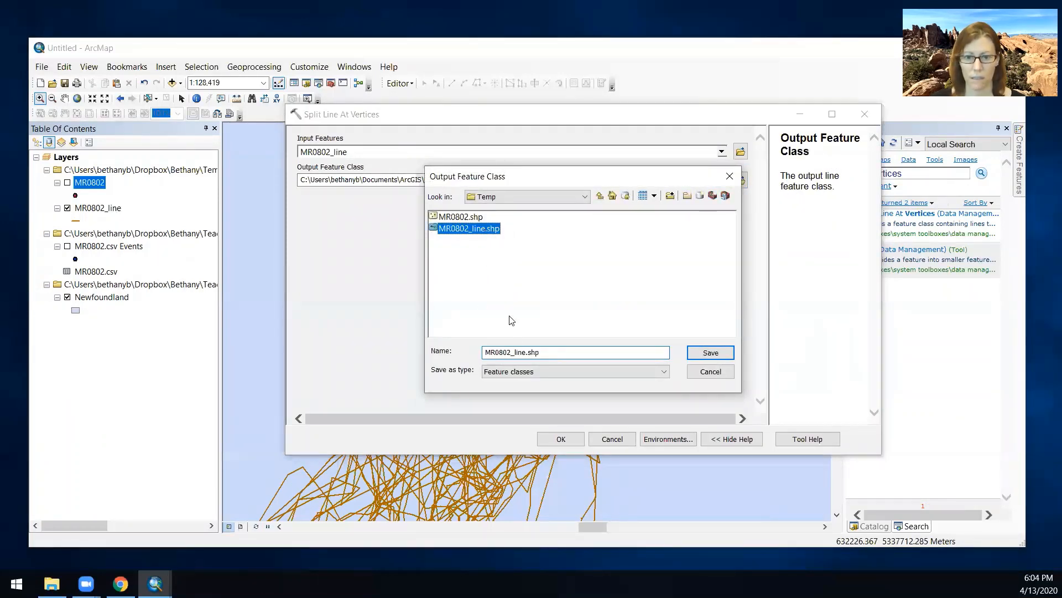
{"action": "left_click", "coordinate": [527, 352]}
{"action": "type", "text": "_plit"}
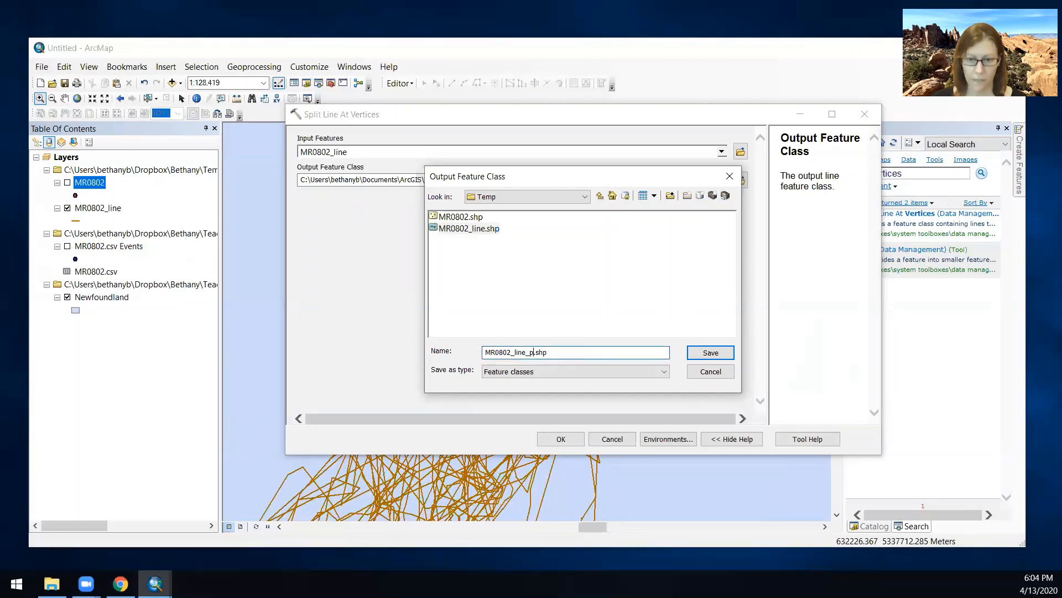
{"action": "key", "text": "Return"}
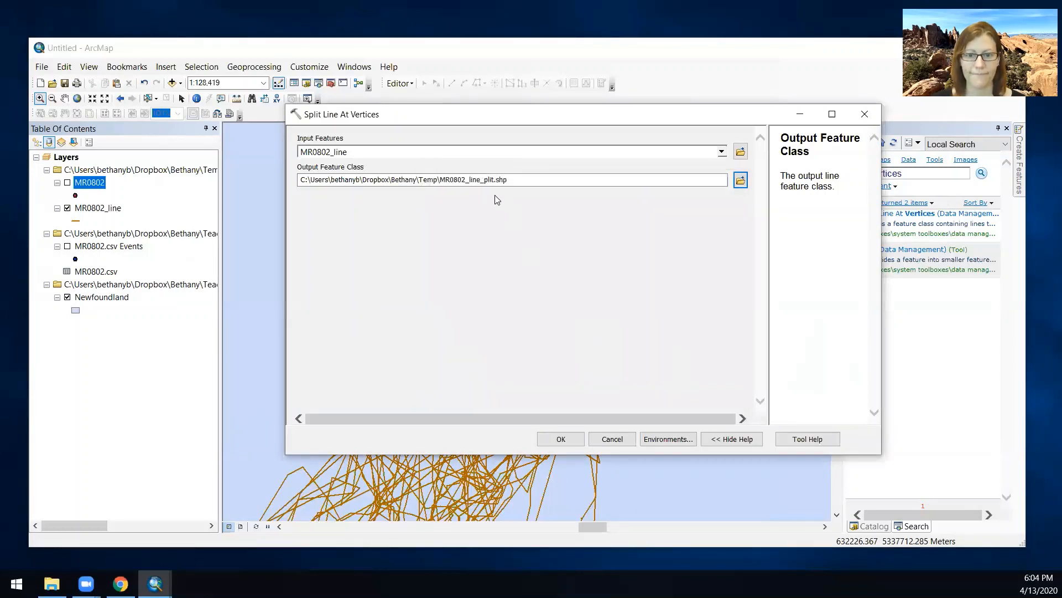
{"action": "left_click", "coordinate": [485, 179]}
{"action": "type", "text": "s"}
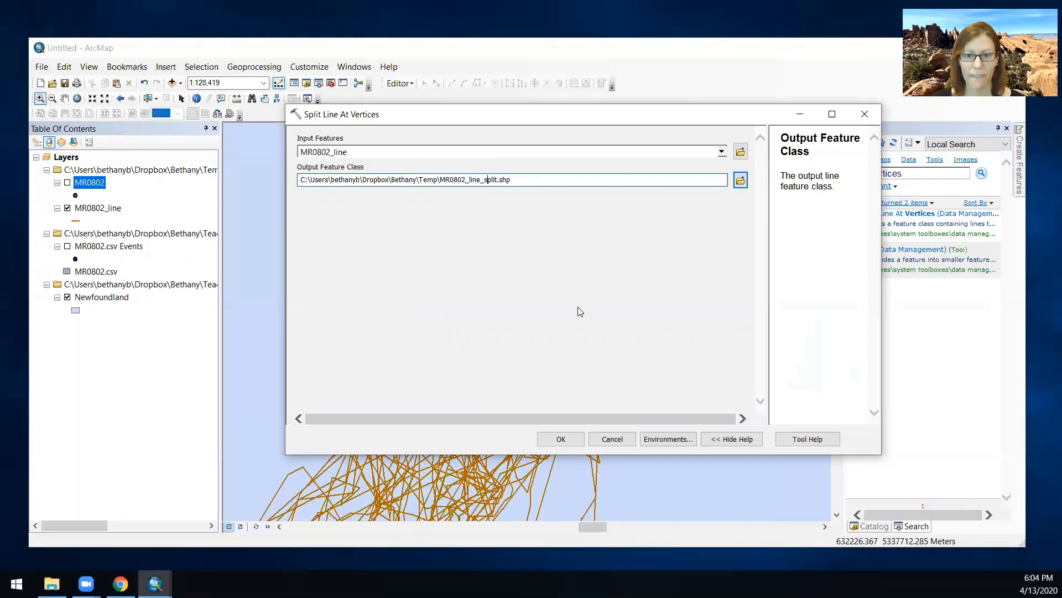
{"action": "left_click", "coordinate": [570, 439]}
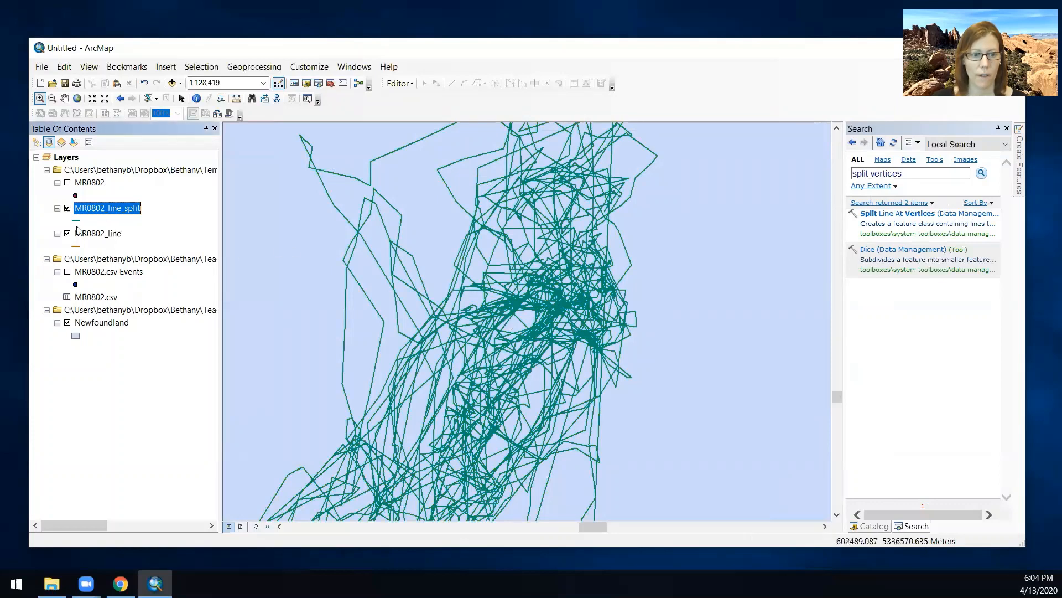
- Hide the MR0802_line layer and open the attribute table of MR0802_line_split
{"action": "left_click", "coordinate": [67, 233]}
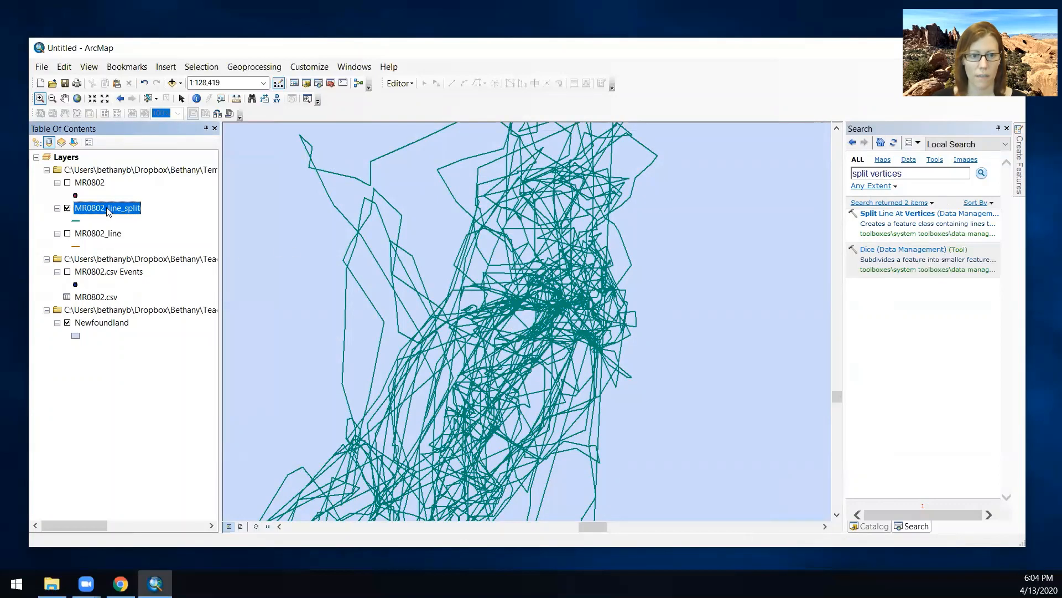
{"action": "right_click", "coordinate": [108, 209]}
{"action": "left_click", "coordinate": [166, 246]}
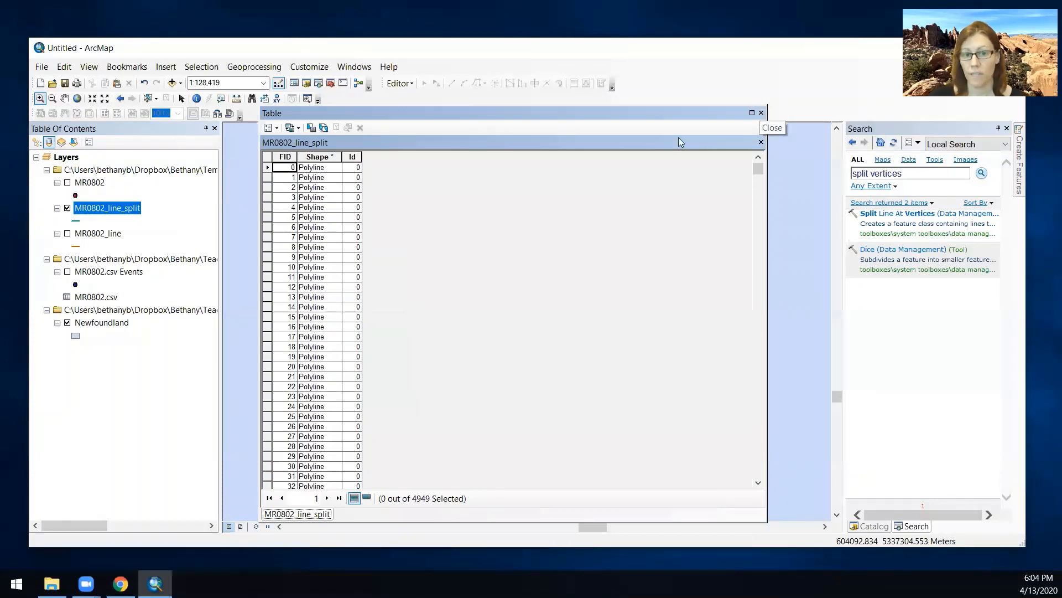
- Add a decimal number field named Distance_m to the MR0802_line_split table
{"action": "left_click", "coordinate": [277, 128]}
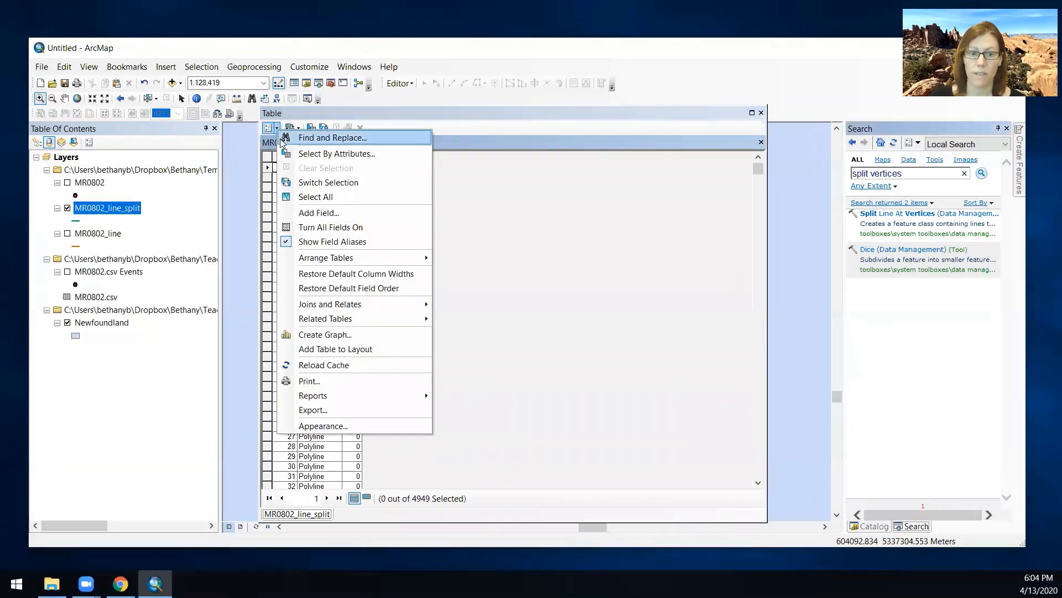
{"action": "left_click", "coordinate": [307, 216]}
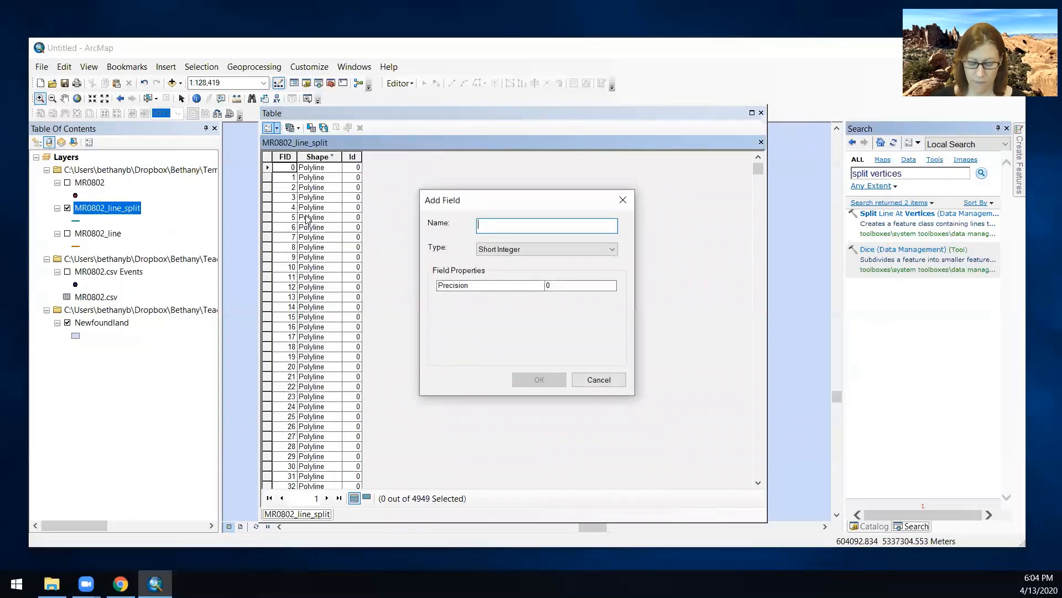
{"action": "type", "text": "Distance_m"}
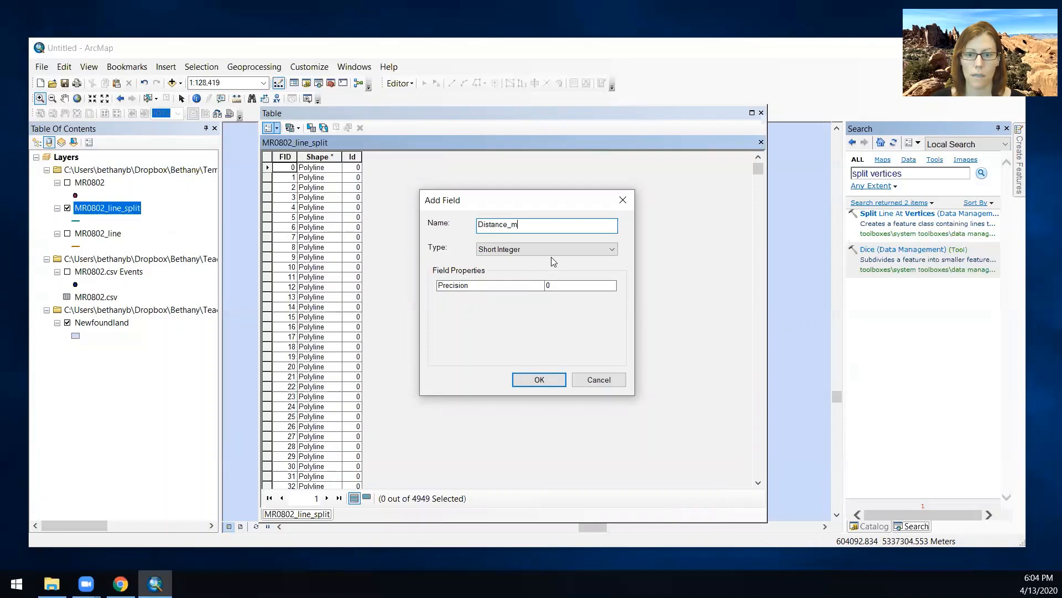
{"action": "left_click", "coordinate": [553, 252]}
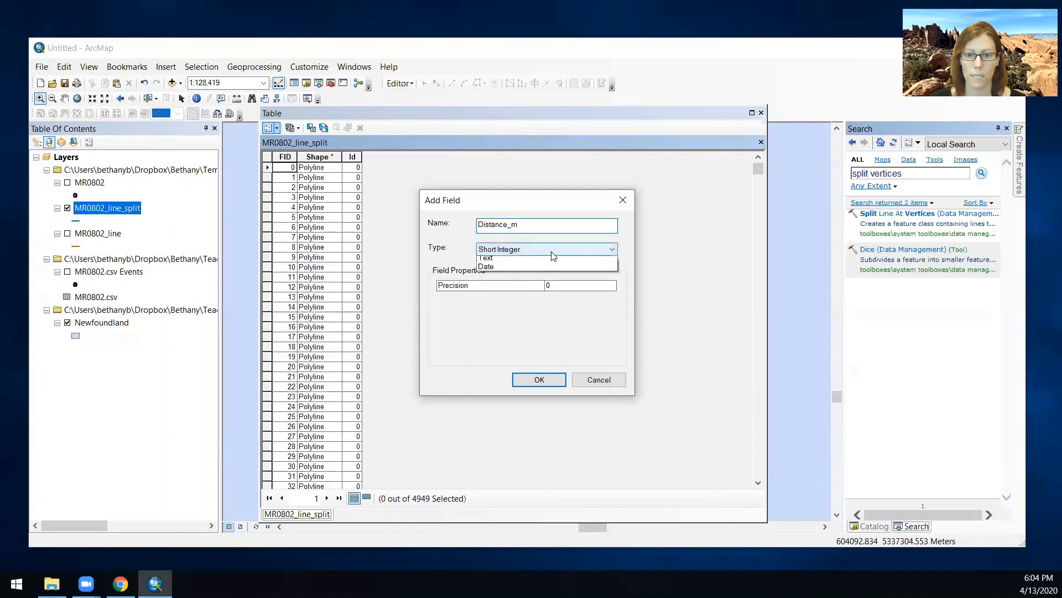
{"action": "left_click", "coordinate": [558, 286]}
{"action": "left_click", "coordinate": [537, 380]}
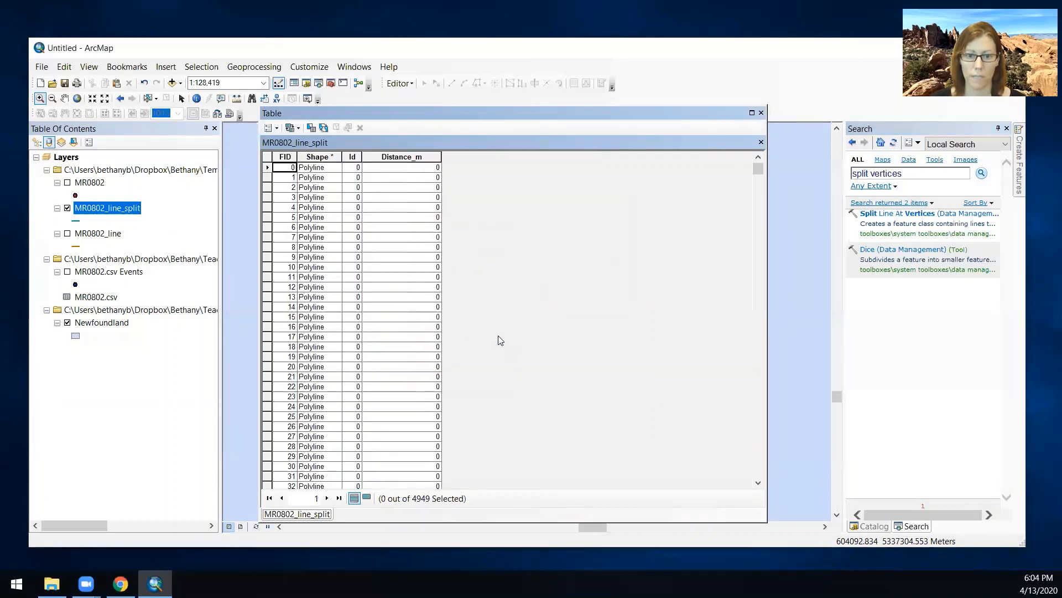
- Calculate the Length geometry in meters for the Distance_m field, using the coordinate system of the data source
{"action": "right_click", "coordinate": [408, 159]}
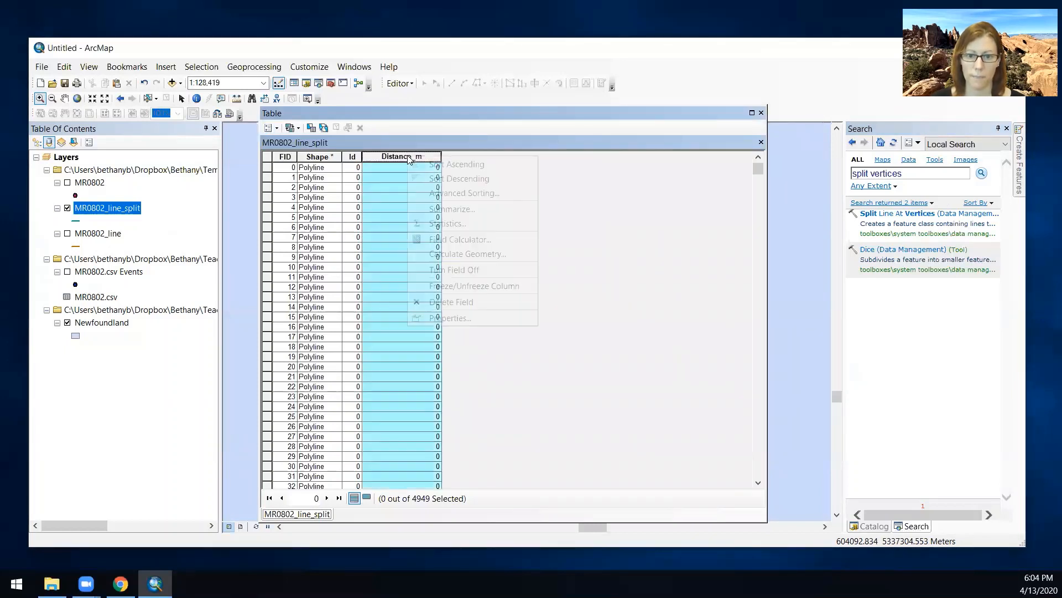
{"action": "left_click", "coordinate": [468, 252]}
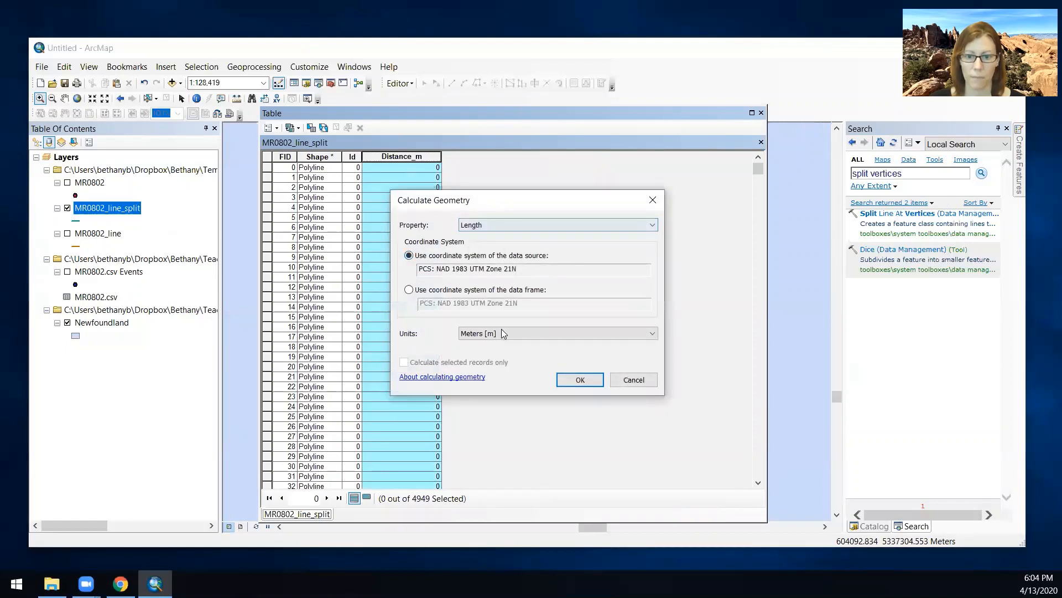
{"action": "left_click", "coordinate": [579, 381]}
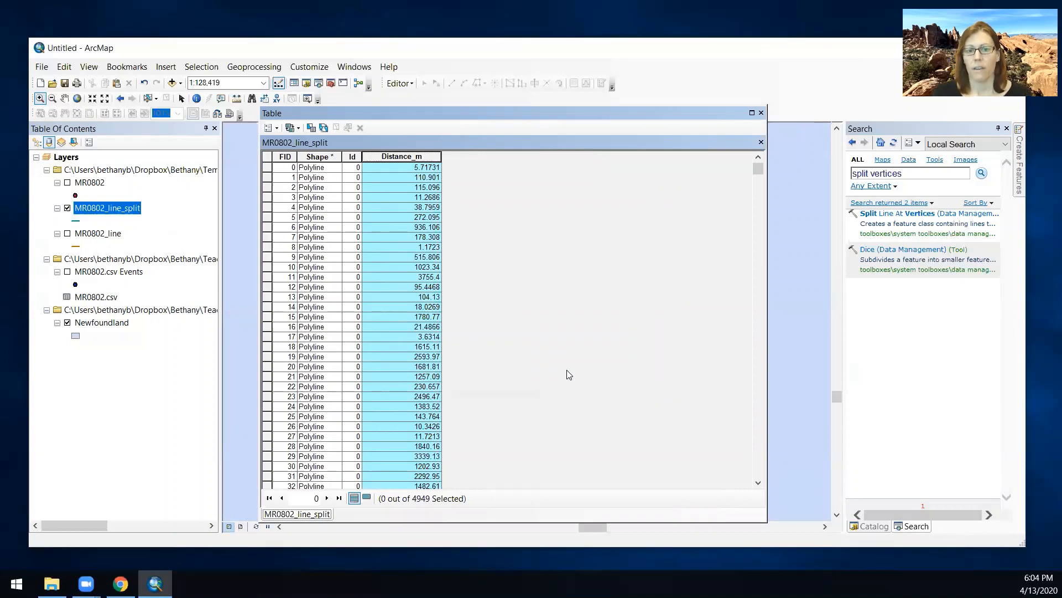
- Select the record with FID 1 and sort the table by Distance_m in ascending order
{"action": "left_click", "coordinate": [267, 178]}
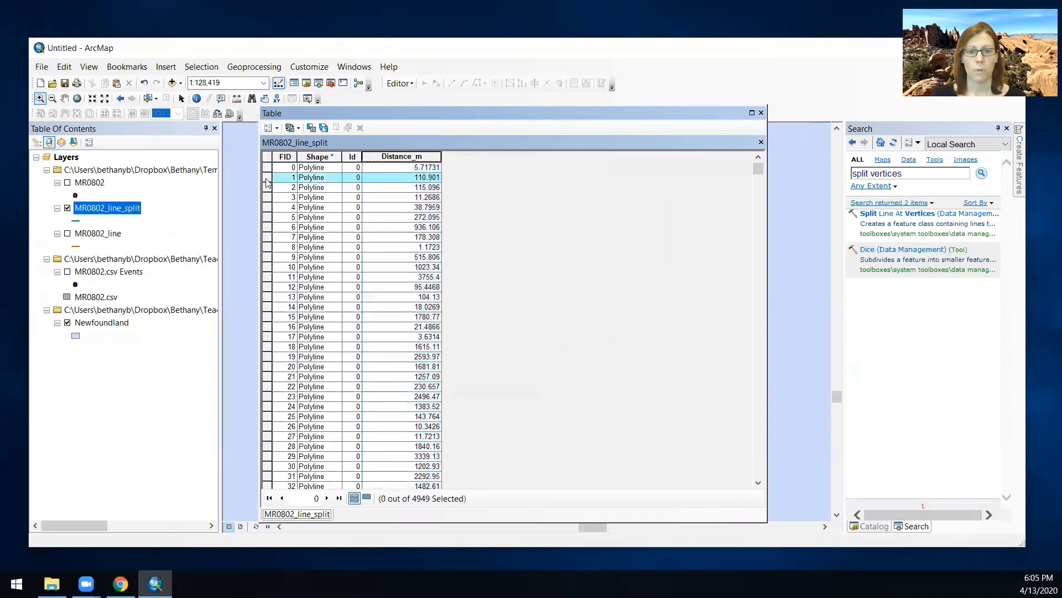
{"action": "right_click", "coordinate": [423, 157]}
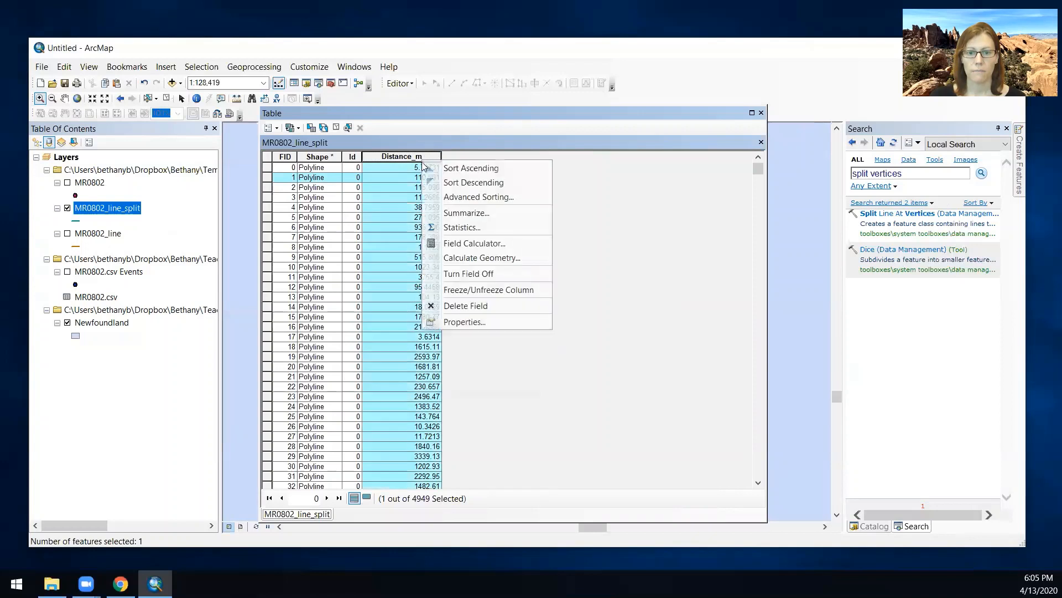
{"action": "left_click", "coordinate": [433, 169]}
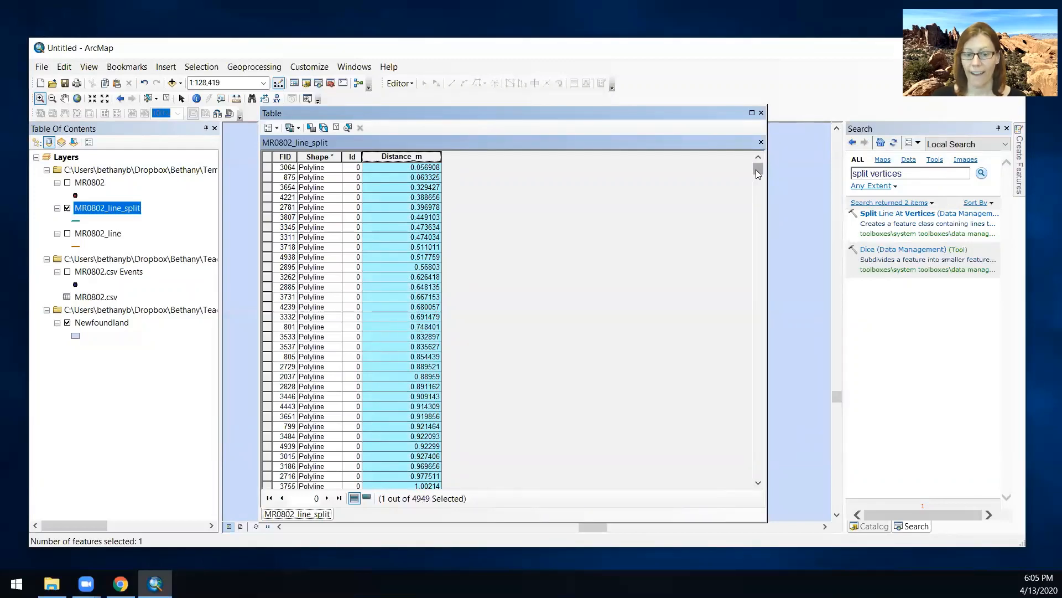
- Review the longest step distances at the end of the sorted MR0802_line_split table and close the table
{"action": "left_click_drag", "start_coordinate": [757, 172], "coordinate": [758, 471]}
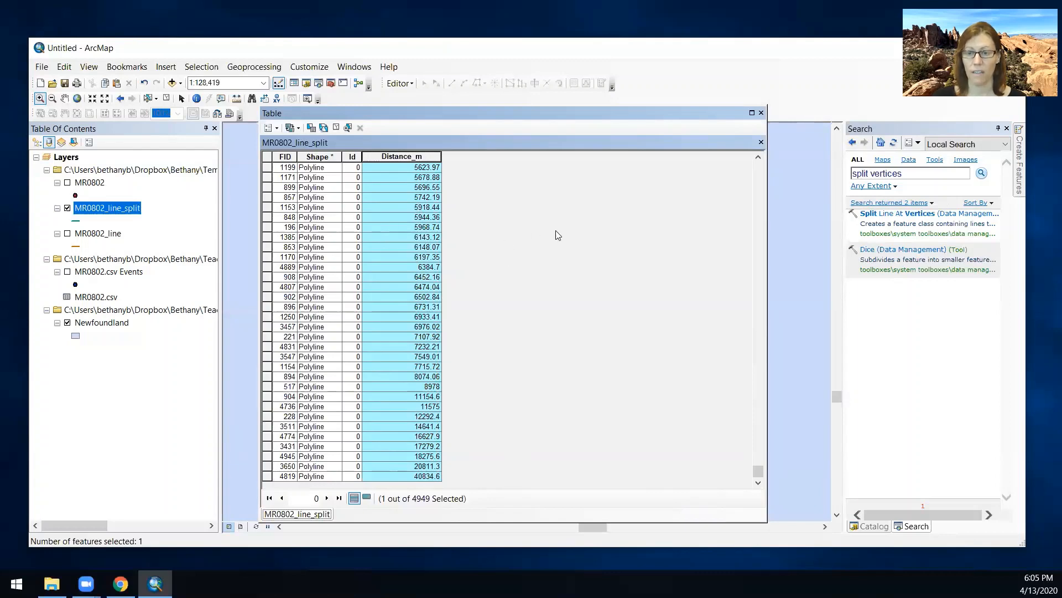
{"action": "scroll", "coordinate": [559, 234], "scroll_direction": "up", "scroll_amount": 10}
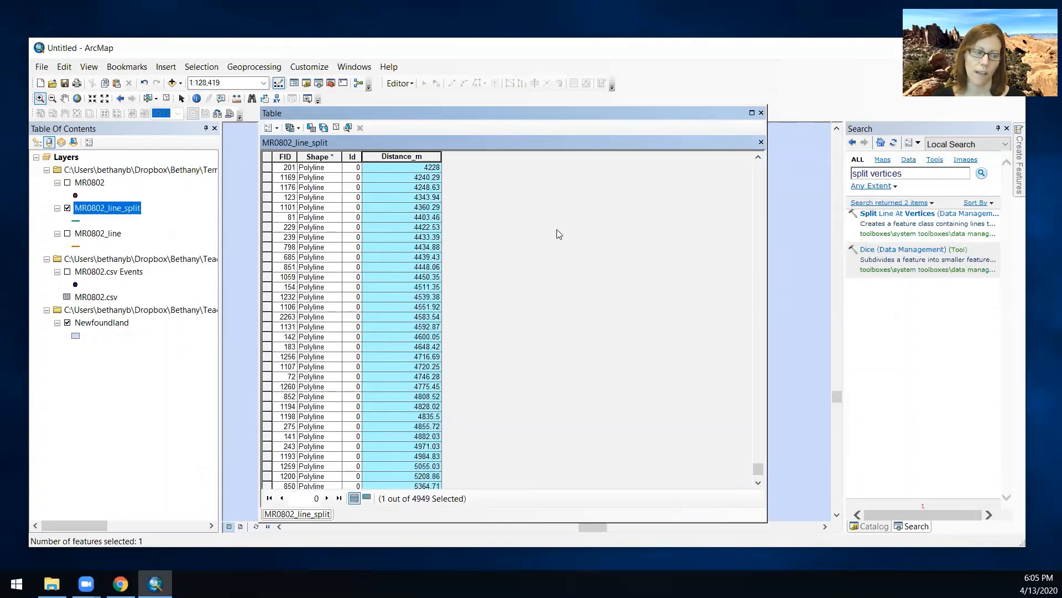
{"action": "left_click", "coordinate": [762, 114]}
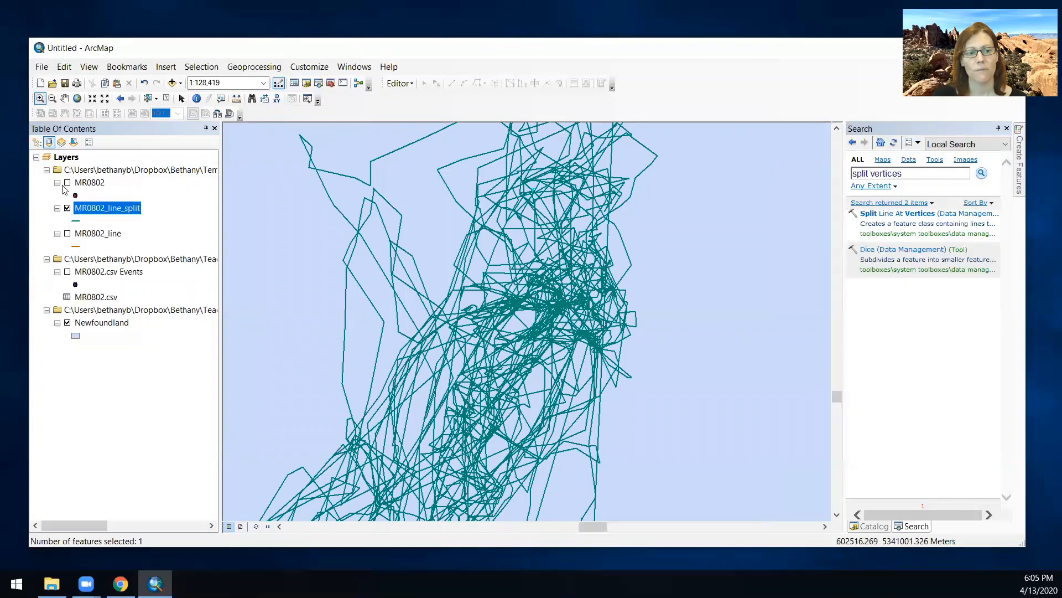
- Show the MR0802 point layer and open its attribute table
{"action": "left_click", "coordinate": [67, 183]}
{"action": "right_click", "coordinate": [79, 184]}
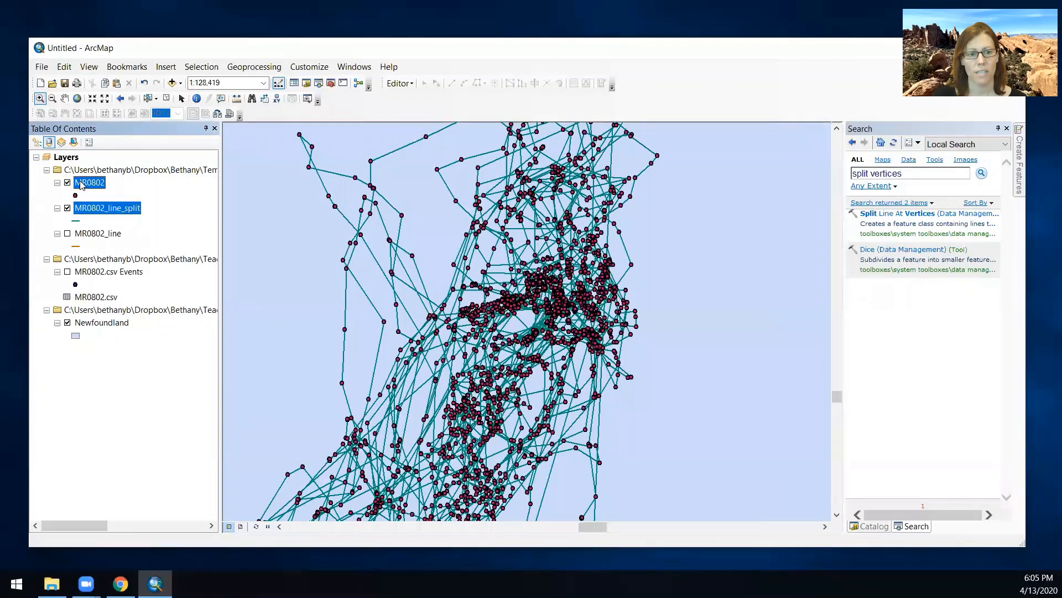
{"action": "left_click", "coordinate": [158, 219]}
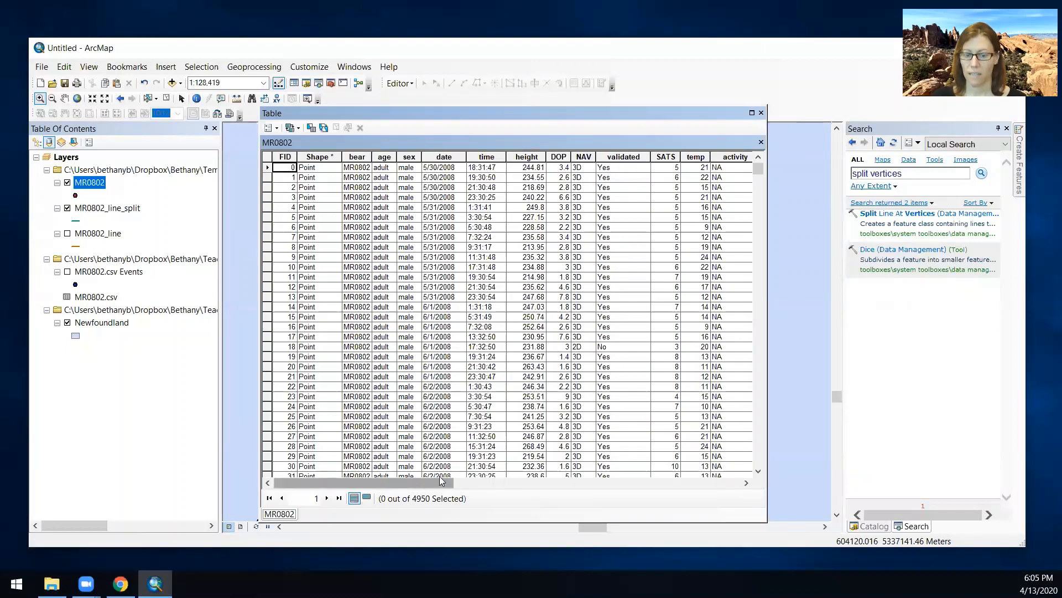
- Examine the day and nightday fields in the MR0802 attribute table, and close the table
{"action": "left_click_drag", "start_coordinate": [433, 480], "coordinate": [612, 481]}
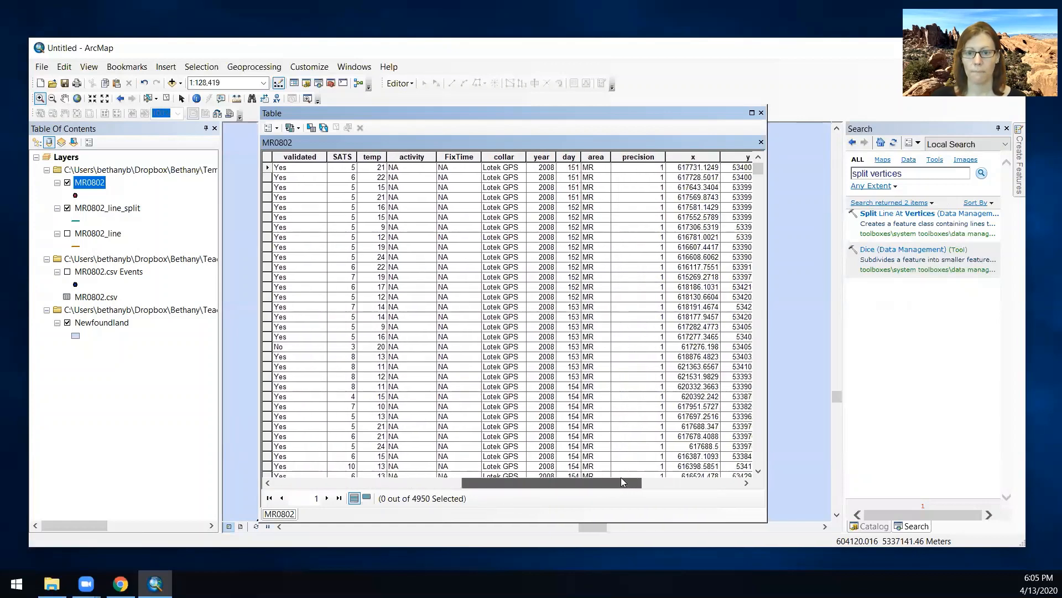
{"action": "left_click", "coordinate": [570, 157]}
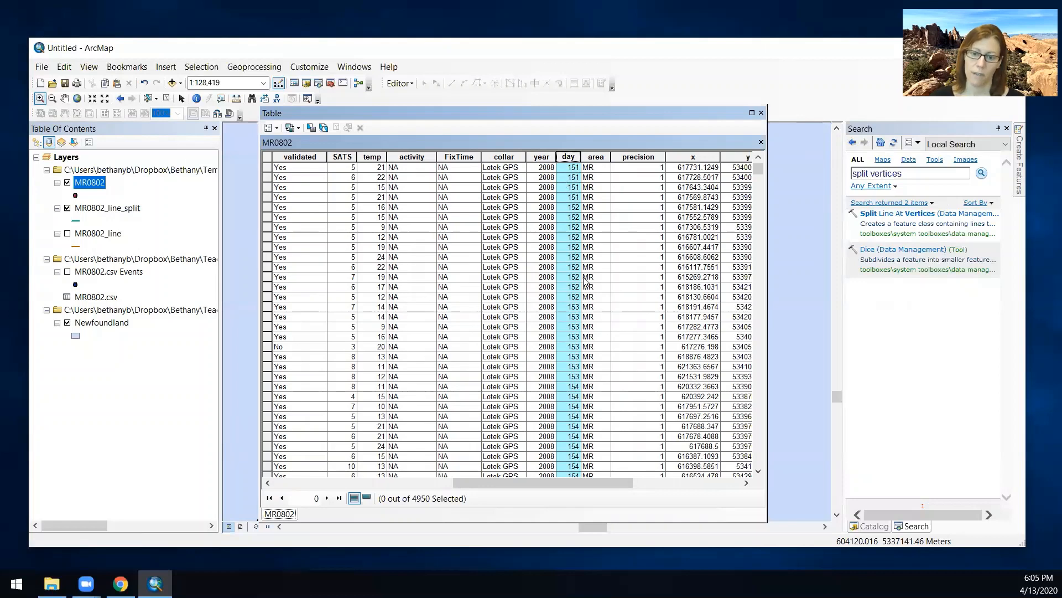
{"action": "left_click_drag", "start_coordinate": [624, 487], "coordinate": [714, 488]}
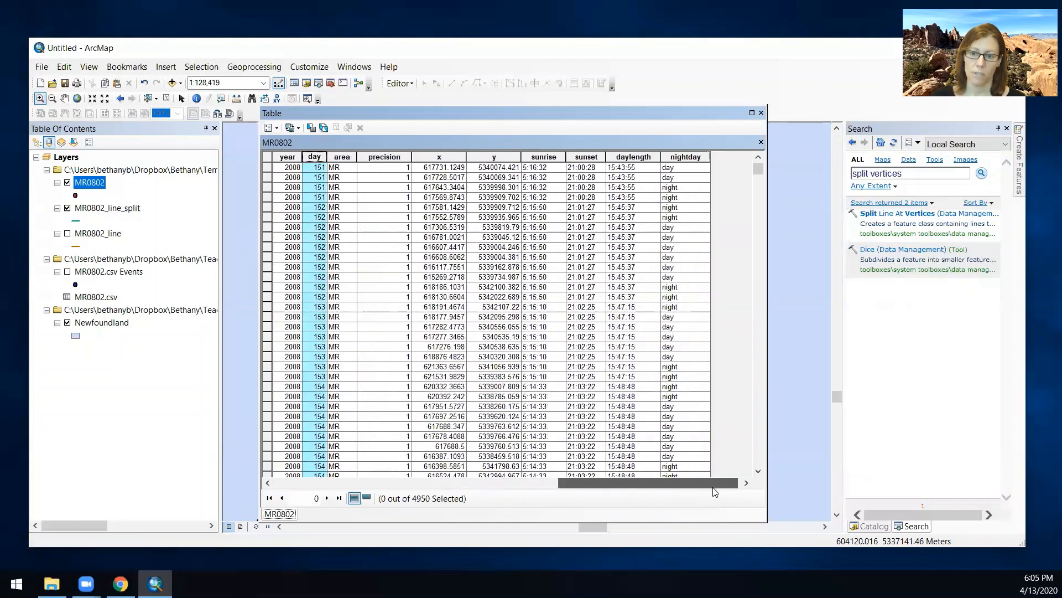
{"action": "left_click", "coordinate": [684, 156]}
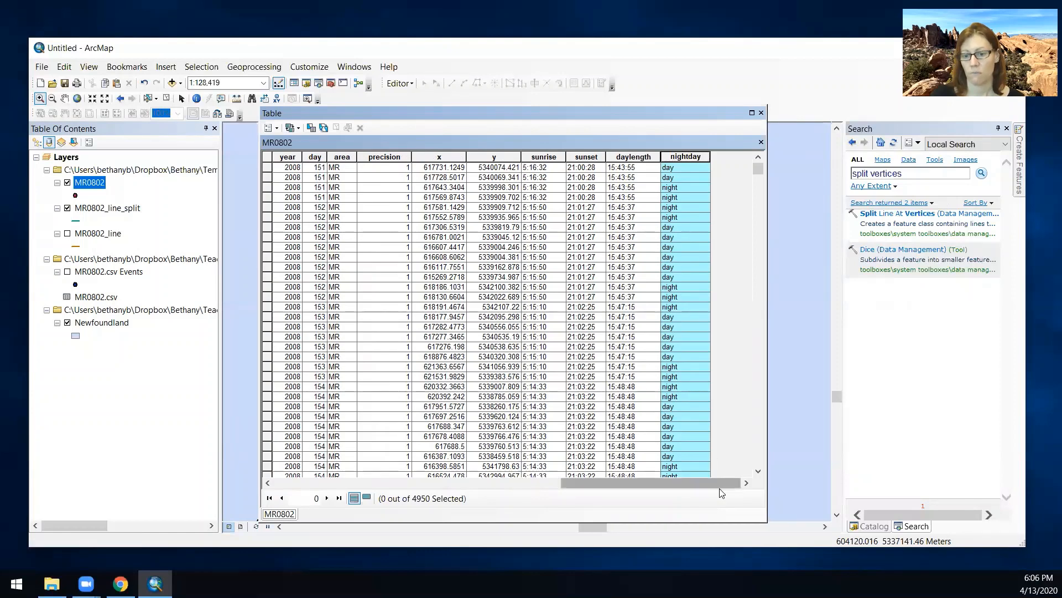
{"action": "mouse_move", "coordinate": [722, 483]}
{"action": "left_mouse_down"}
{"action": "mouse_move", "coordinate": [442, 488]}
{"action": "mouse_move", "coordinate": [725, 482]}
{"action": "left_mouse_up"}
{"action": "left_click", "coordinate": [685, 156]}
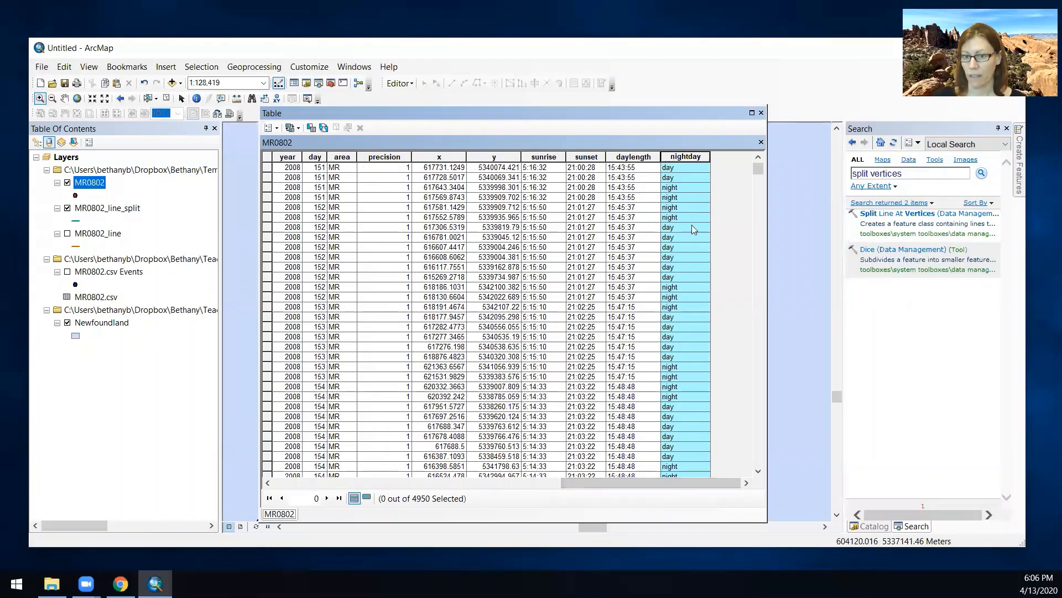
{"action": "left_click", "coordinate": [762, 113]}
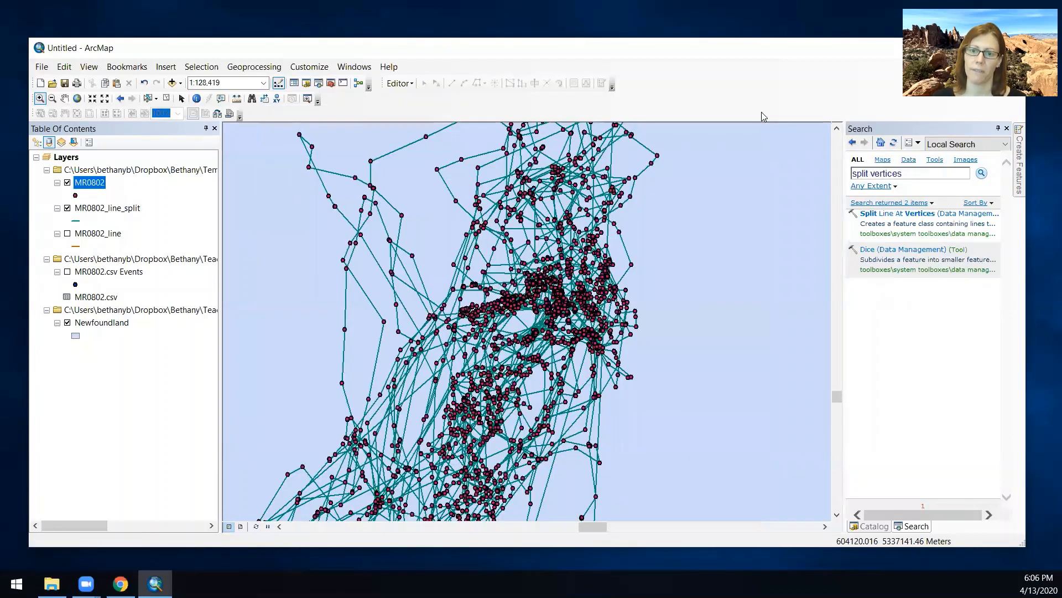
- Search the local tools for "spatial join"
{"action": "left_click", "coordinate": [916, 176]}
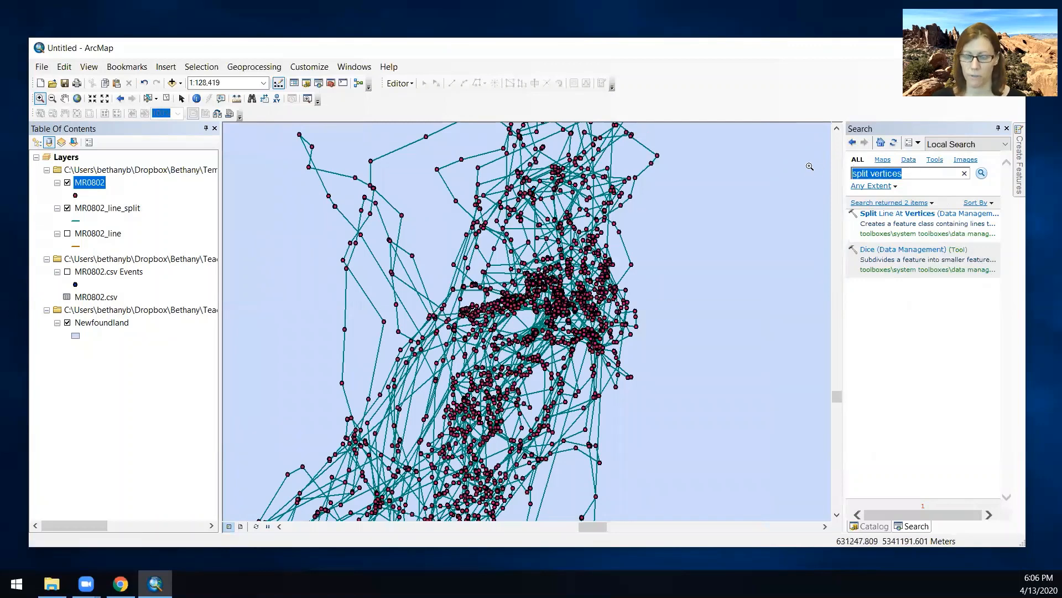
{"action": "type", "text": "spatial "}
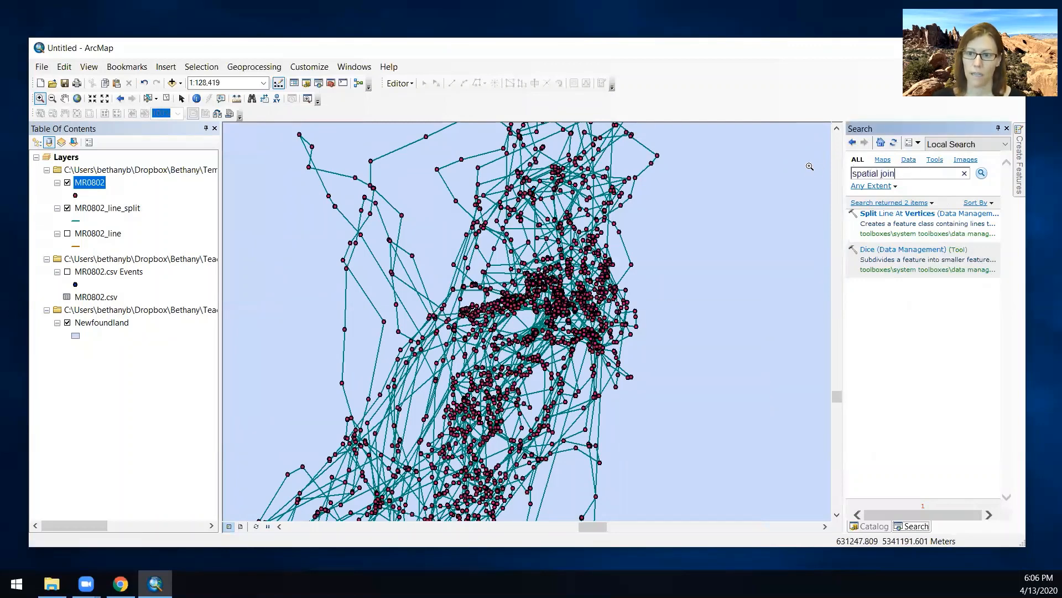
{"action": "type", "text": "join"}
{"action": "key", "text": "Return"}
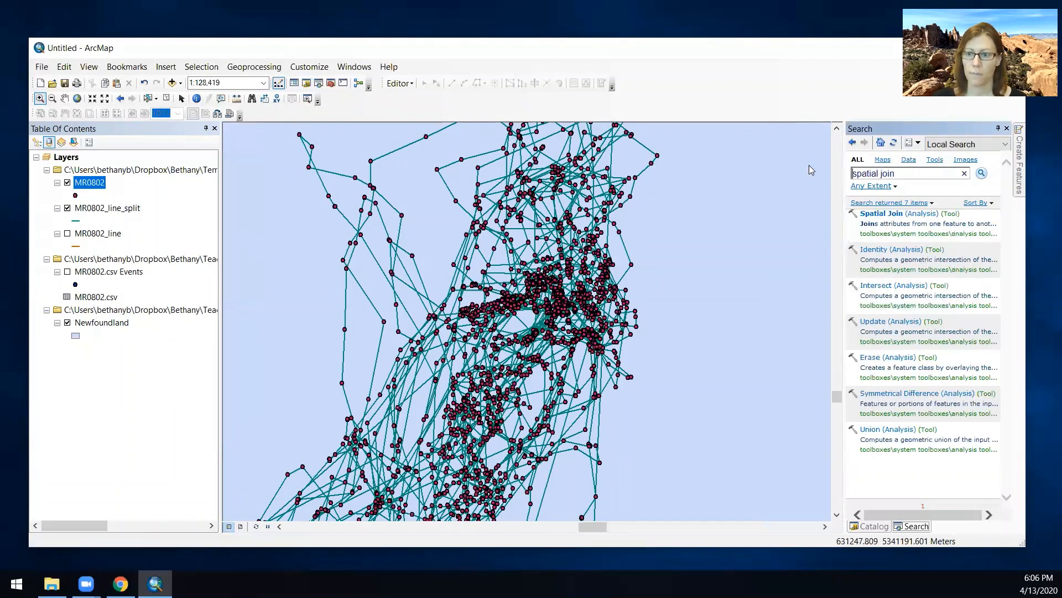
- Start a Spatial Join with MR0802 as the target features and MR0802_line_split as the join features
{"action": "left_click", "coordinate": [881, 217]}
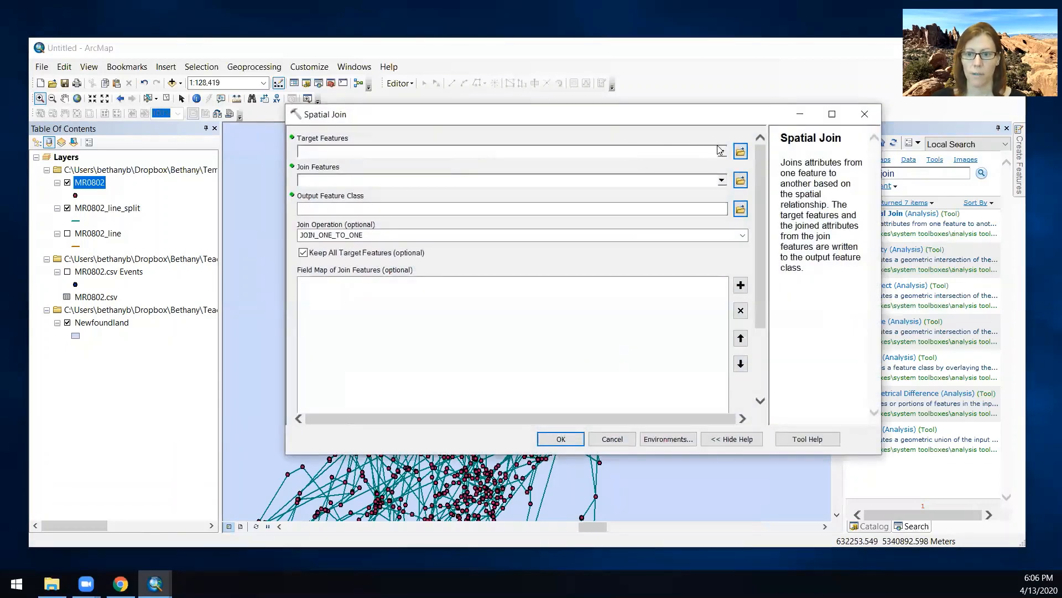
{"action": "left_click", "coordinate": [721, 150]}
{"action": "left_click", "coordinate": [343, 162]}
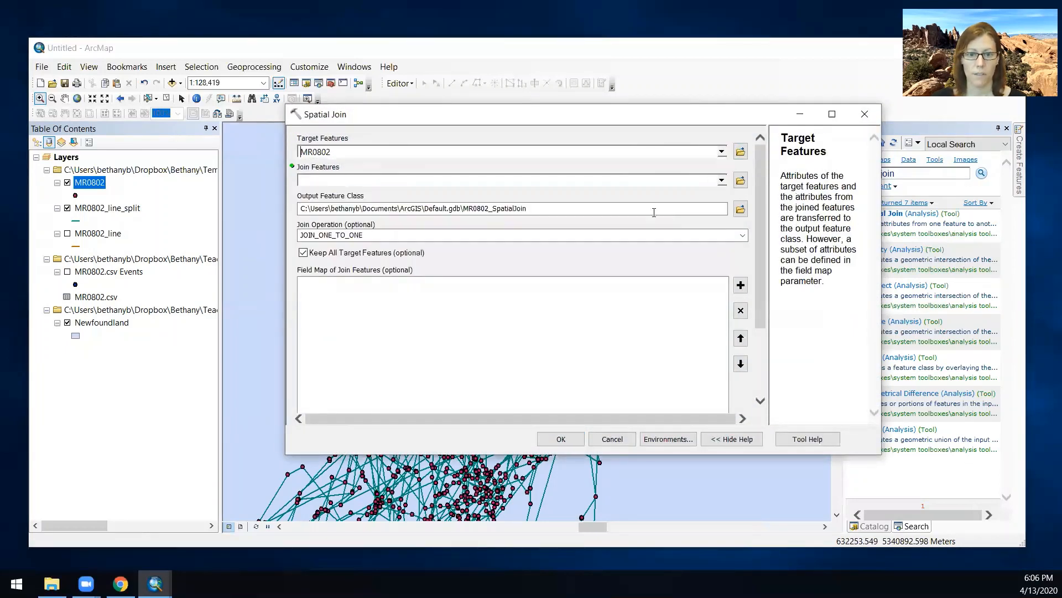
{"action": "left_click", "coordinate": [721, 181]}
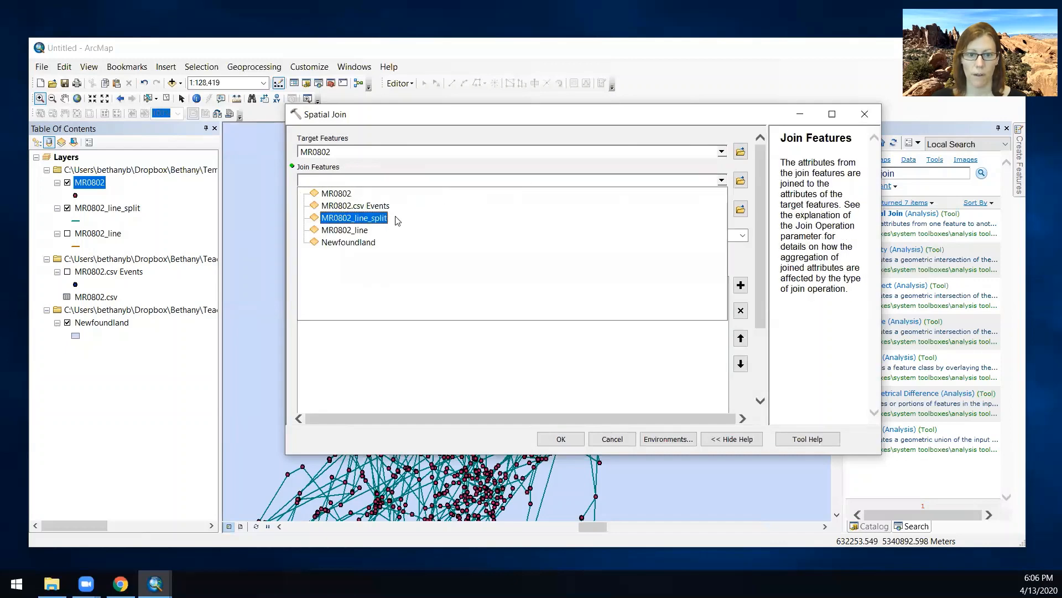
{"action": "left_click", "coordinate": [391, 219]}
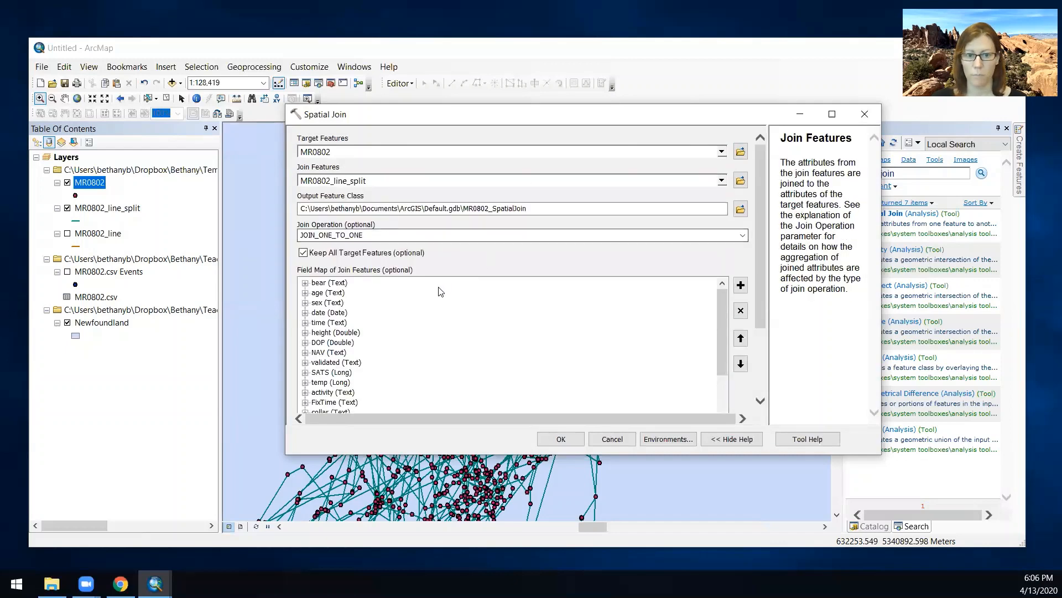
- Remove the Id field from the join's field map, keep the INTERSECT match option, and run the Spatial Join
{"action": "left_click_drag", "start_coordinate": [722, 298], "coordinate": [721, 397]}
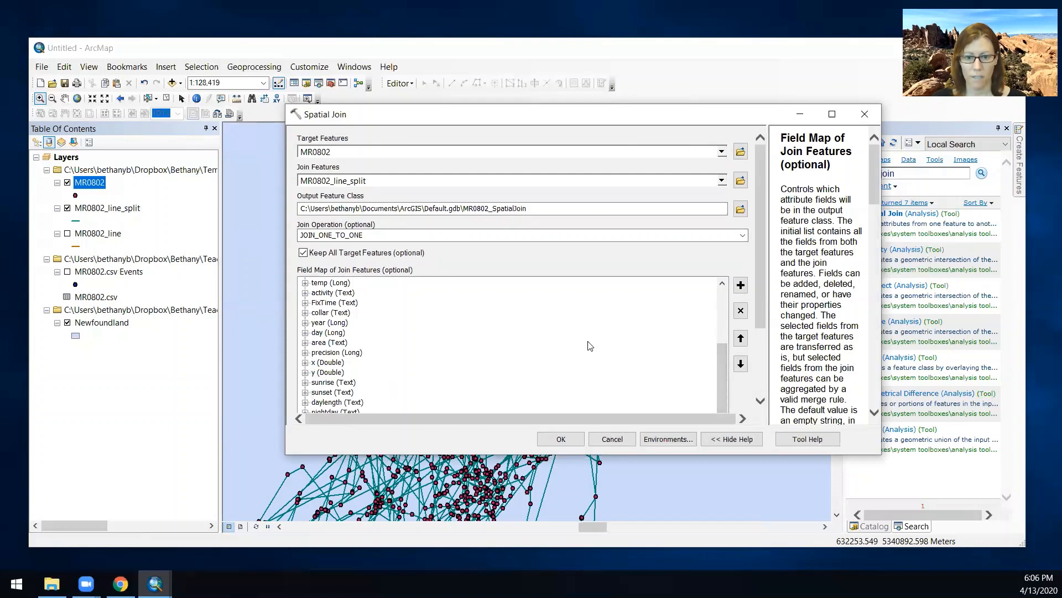
{"action": "scroll", "coordinate": [763, 230], "scroll_direction": "down", "scroll_amount": 3}
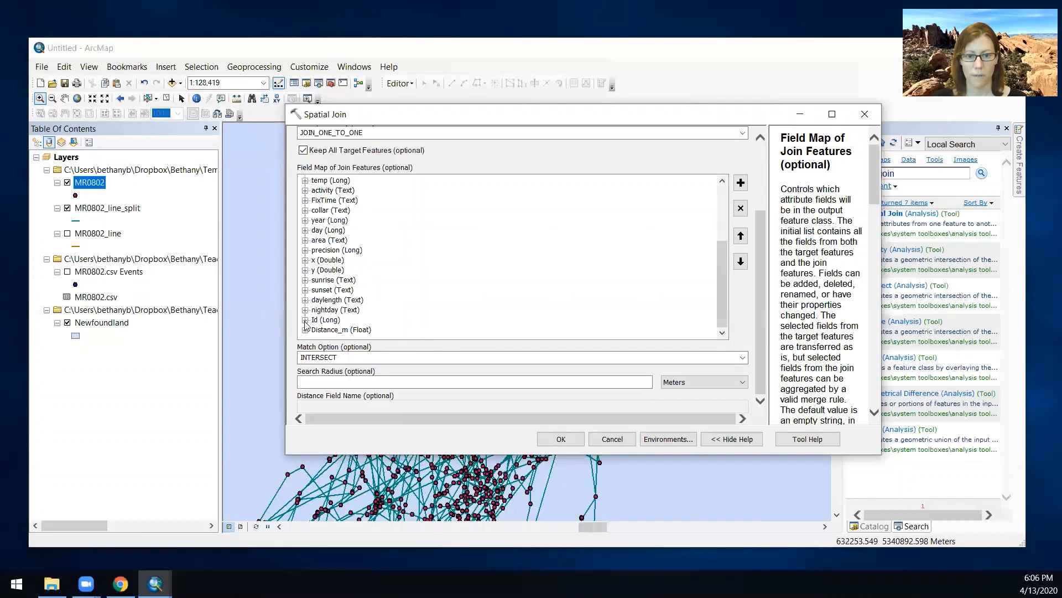
{"action": "left_click", "coordinate": [305, 320]}
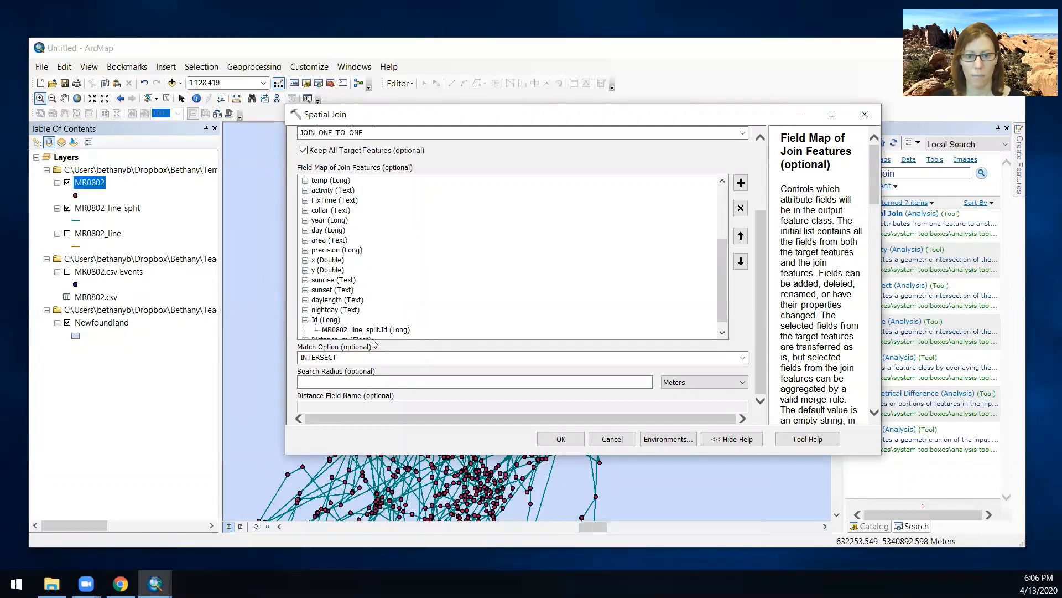
{"action": "left_click", "coordinate": [330, 319]}
{"action": "left_click", "coordinate": [740, 208]}
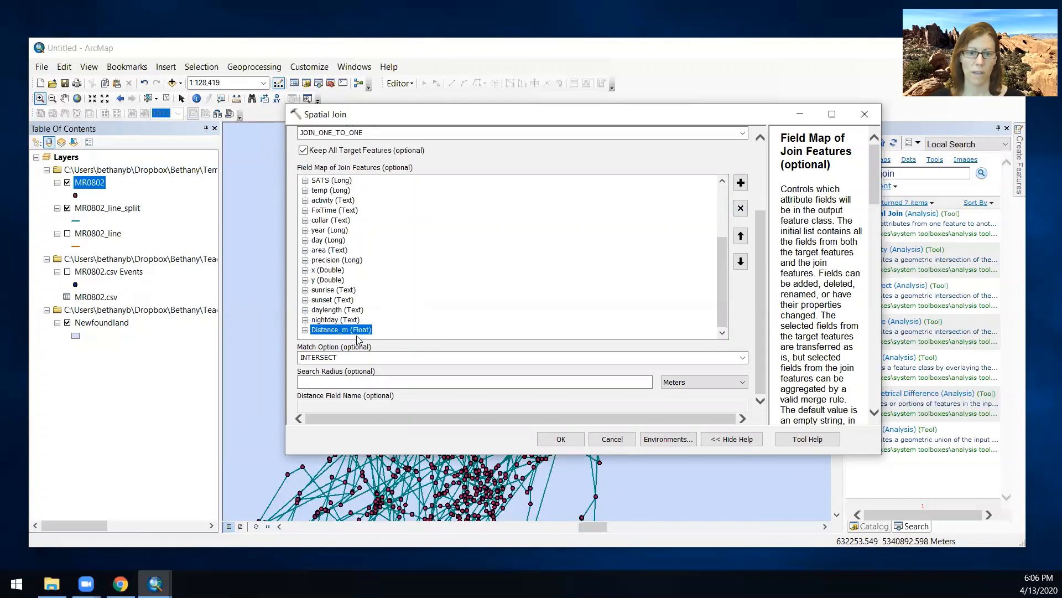
{"action": "left_click", "coordinate": [560, 439]}
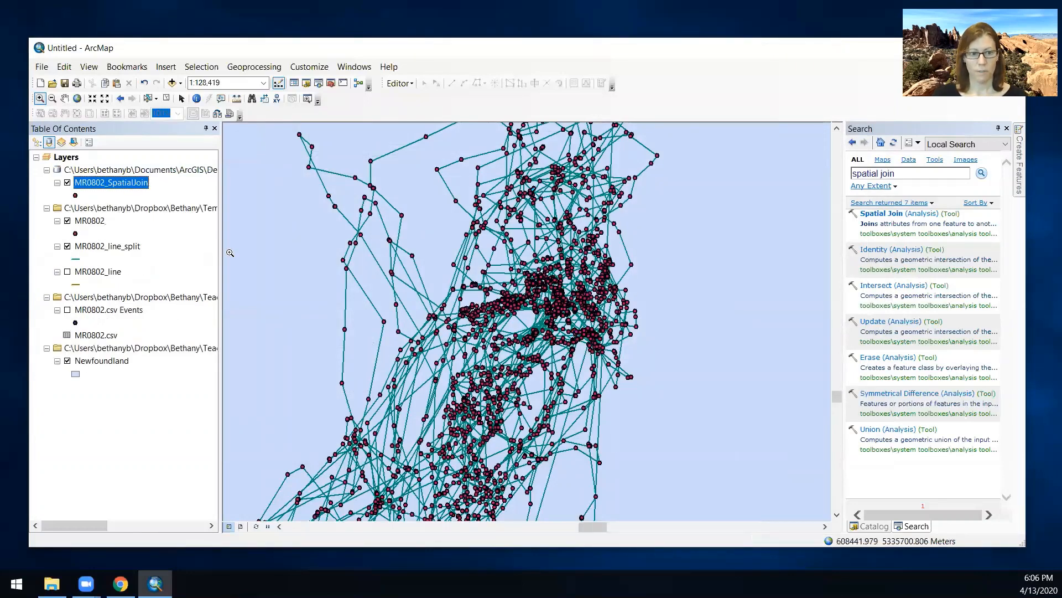
- Open the MR0802_SpatialJoin attribute table and examine the joined Distance_m field
{"action": "right_click", "coordinate": [93, 183]}
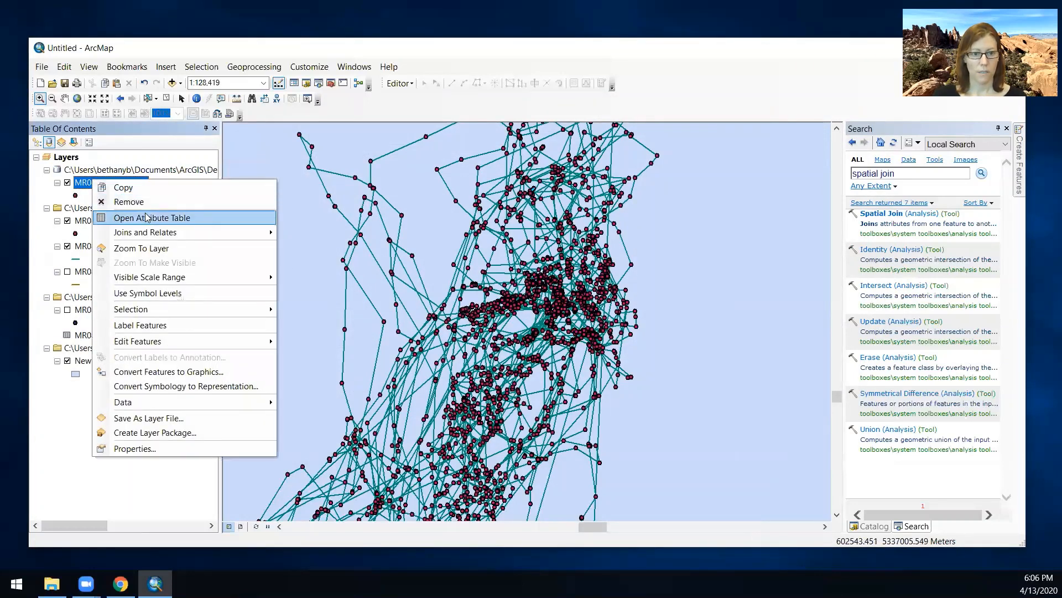
{"action": "left_click", "coordinate": [146, 216]}
{"action": "left_click_drag", "start_coordinate": [389, 479], "coordinate": [729, 496]}
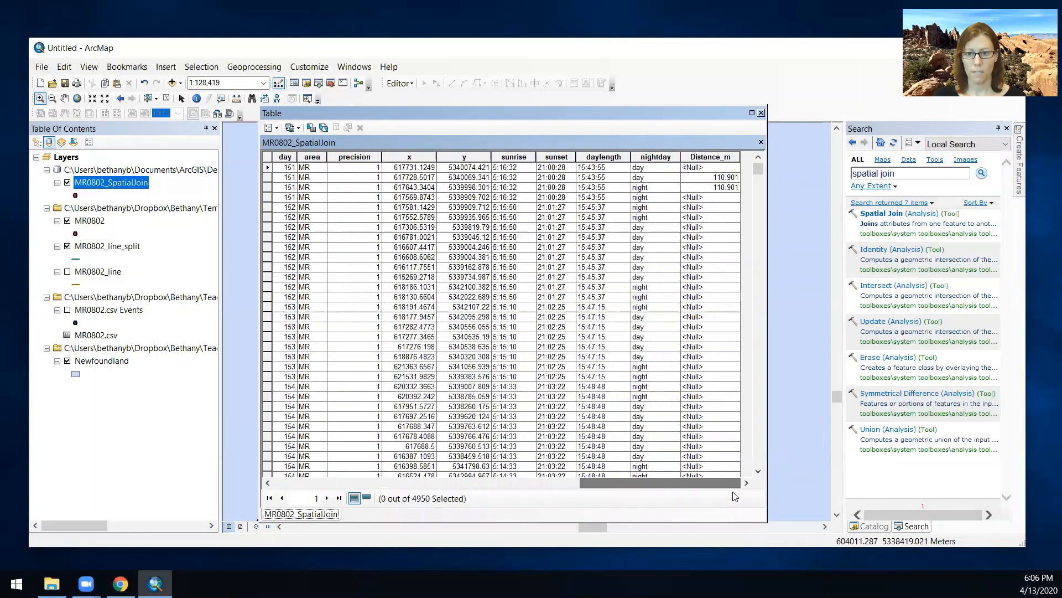
{"action": "left_click_drag", "start_coordinate": [760, 171], "coordinate": [771, 145]}
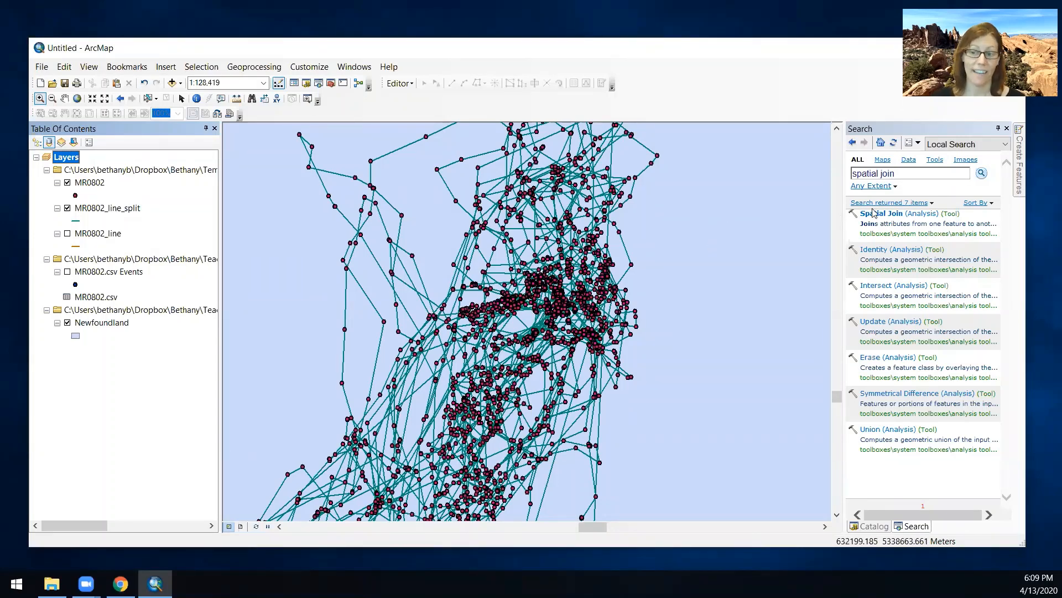
- Set up a new Spatial Join with MR0802 as the target features and MR0802_line_split as the join features
{"action": "left_click", "coordinate": [889, 218]}
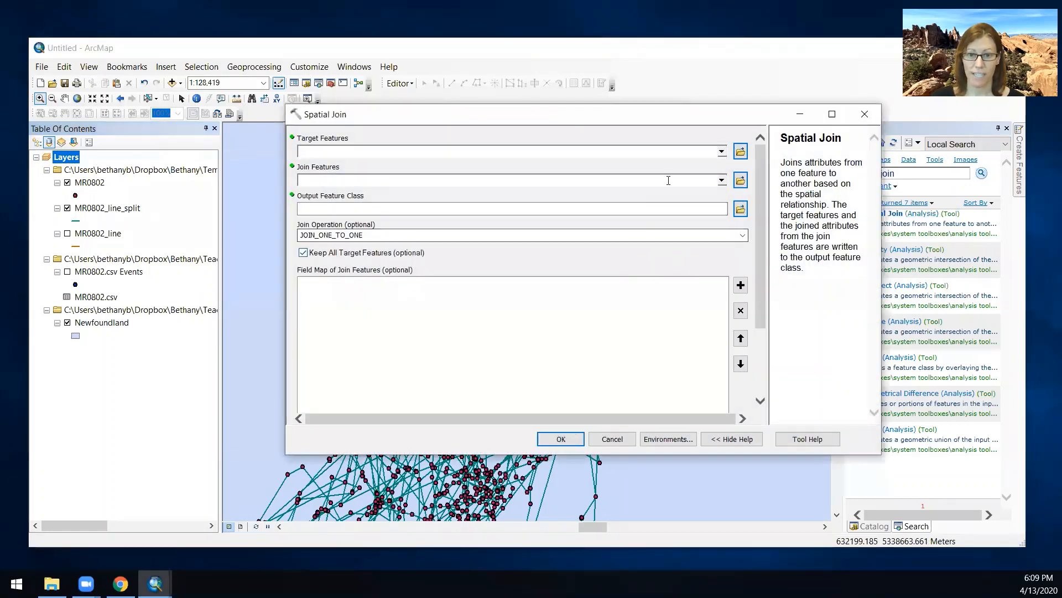
{"action": "left_click", "coordinate": [721, 151]}
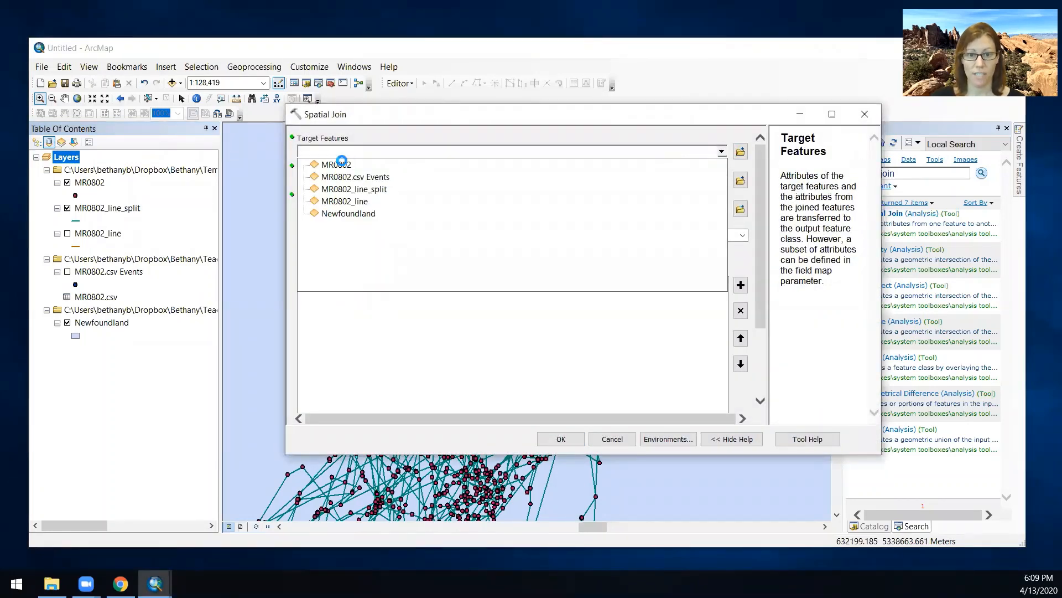
{"action": "left_click", "coordinate": [337, 164]}
{"action": "left_click", "coordinate": [722, 180]}
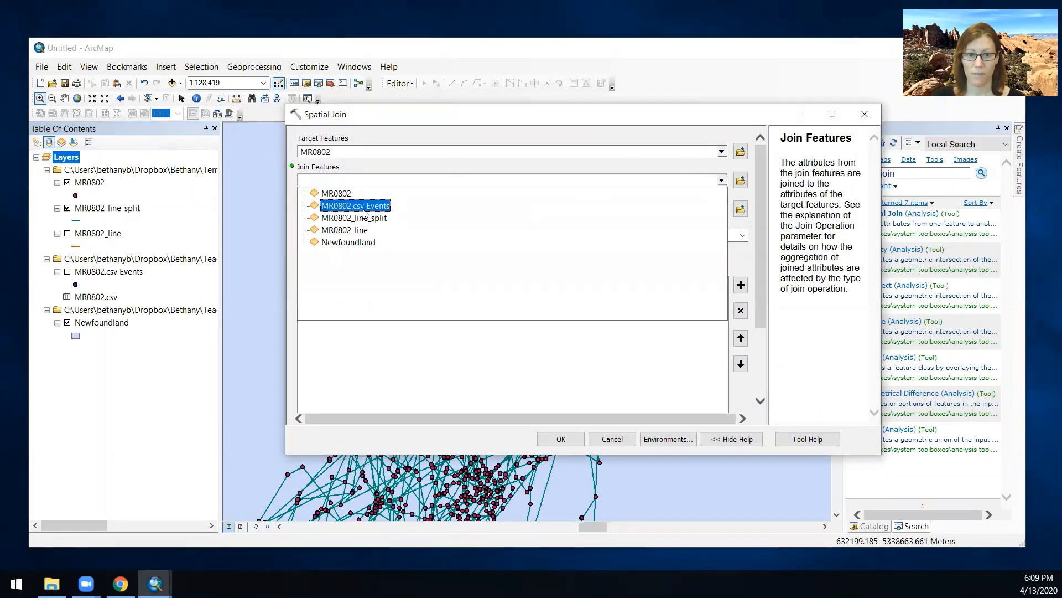
{"action": "left_click", "coordinate": [364, 219]}
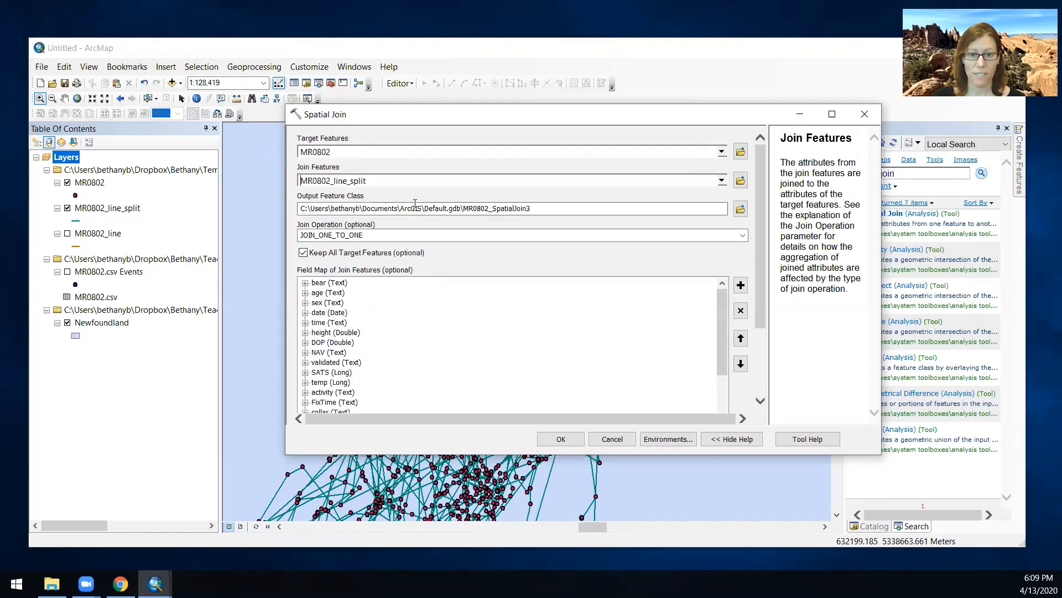
- Set the Spatial Join's output feature class to MR0802_with_distances.shp in the Temp folder
{"action": "left_click", "coordinate": [463, 211]}
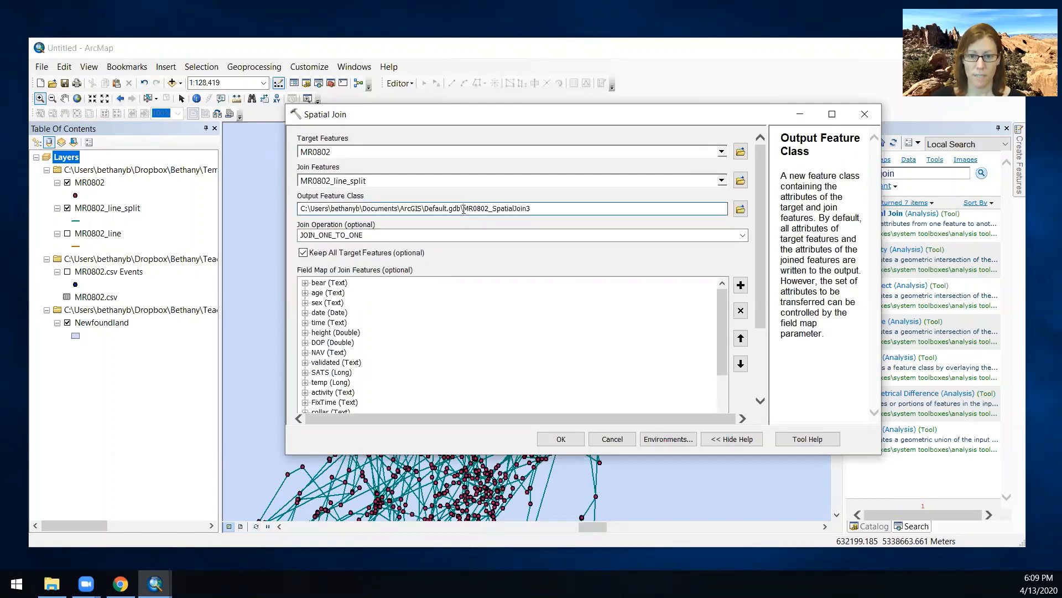
{"action": "left_click", "coordinate": [741, 208]}
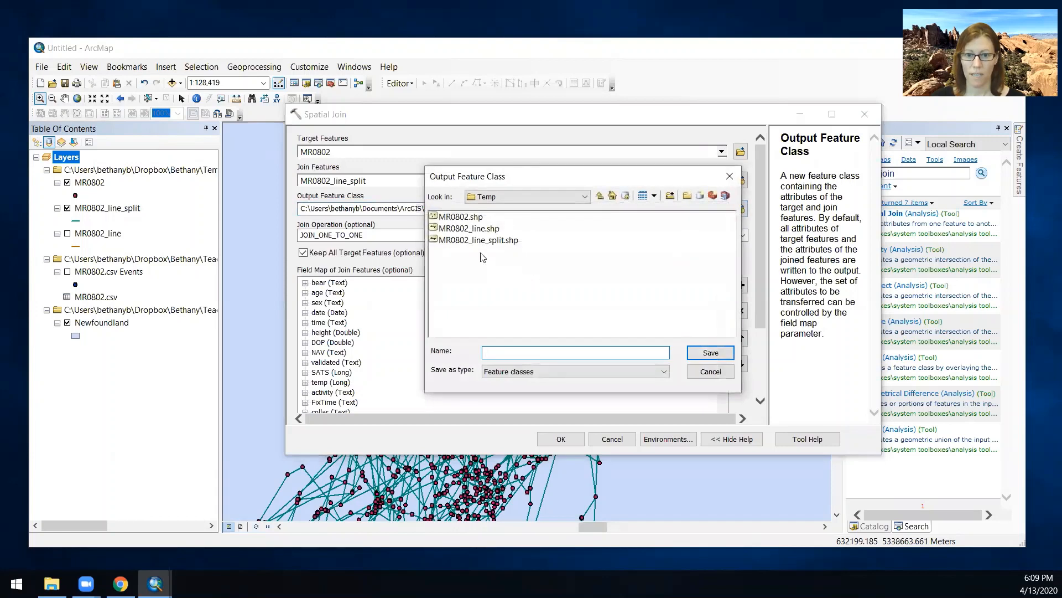
{"action": "left_click", "coordinate": [461, 217]}
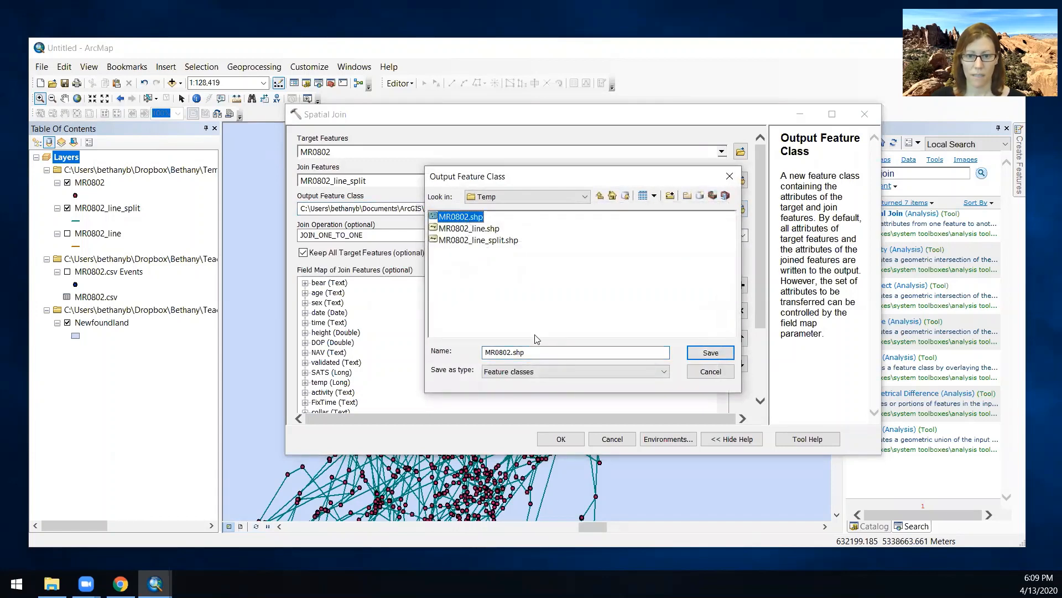
{"action": "left_click", "coordinate": [510, 352]}
{"action": "type", "text": "_with"}
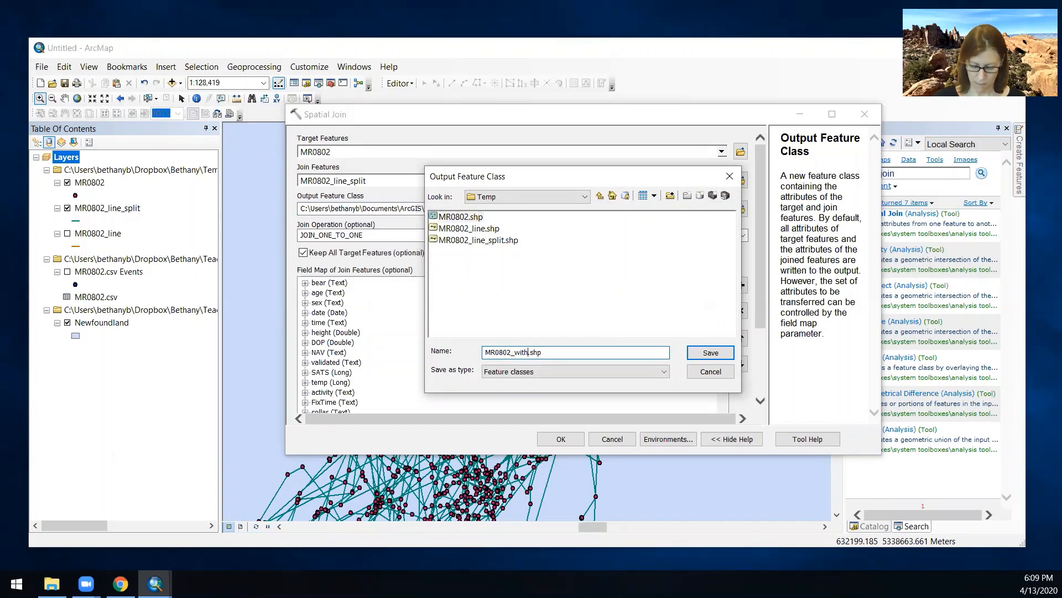
{"action": "type", "text": "_distances"}
{"action": "key", "text": "Return"}
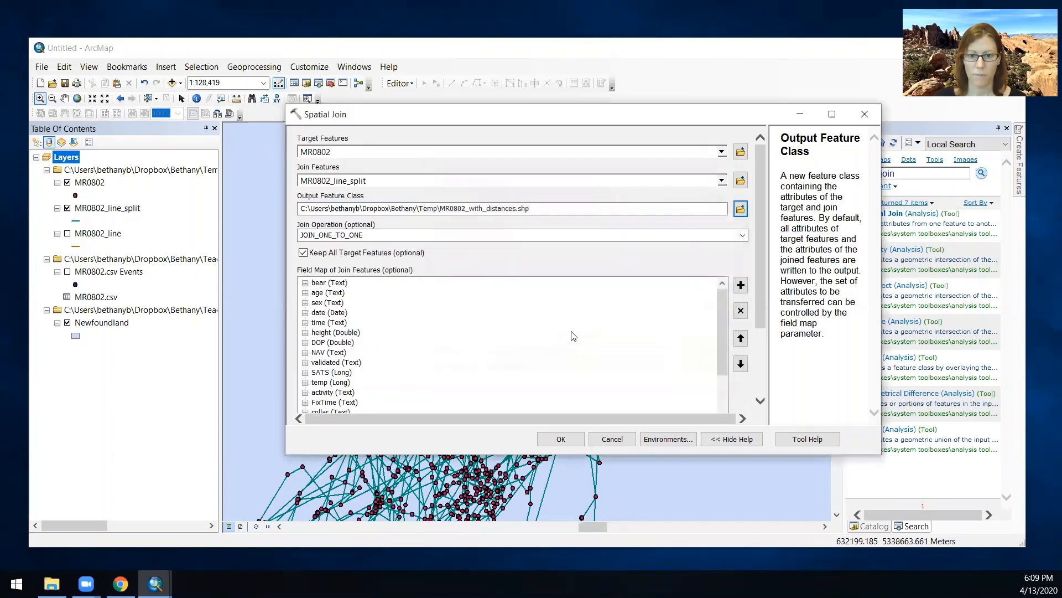
- Try to remove the Id field from the join's field map, and run the Spatial Join with the INTERSECT match option
{"action": "left_click_drag", "start_coordinate": [763, 235], "coordinate": [763, 371]}
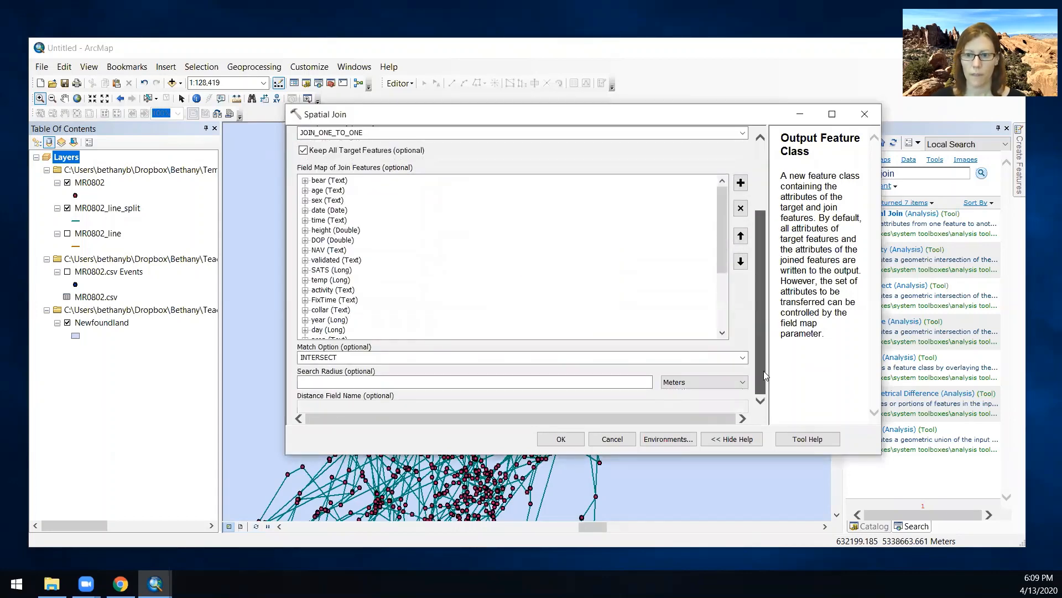
{"action": "left_click_drag", "start_coordinate": [724, 246], "coordinate": [724, 351]}
{"action": "left_click", "coordinate": [332, 320]}
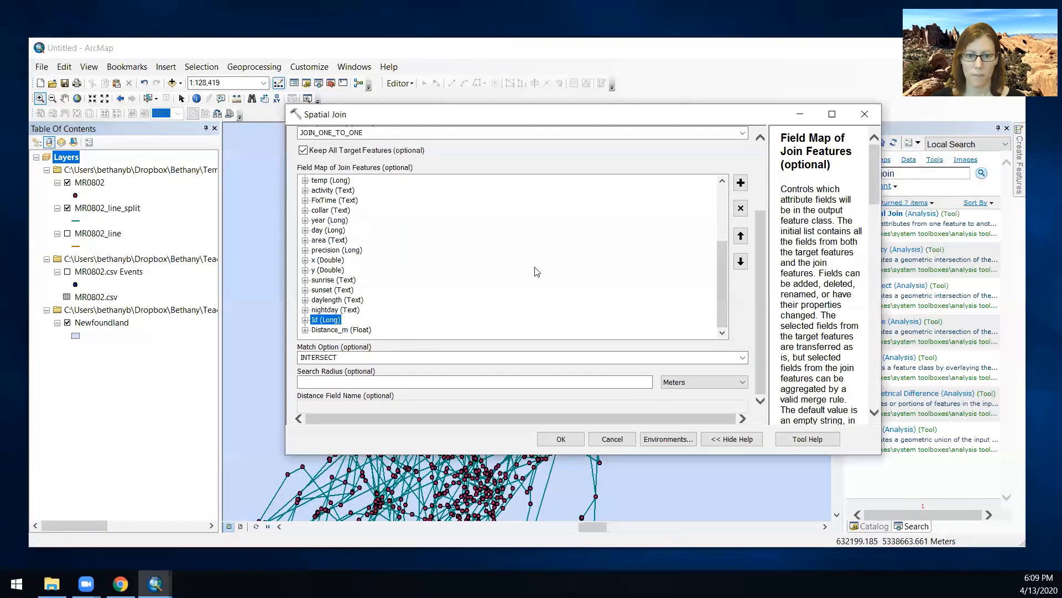
{"action": "left_click", "coordinate": [305, 320]}
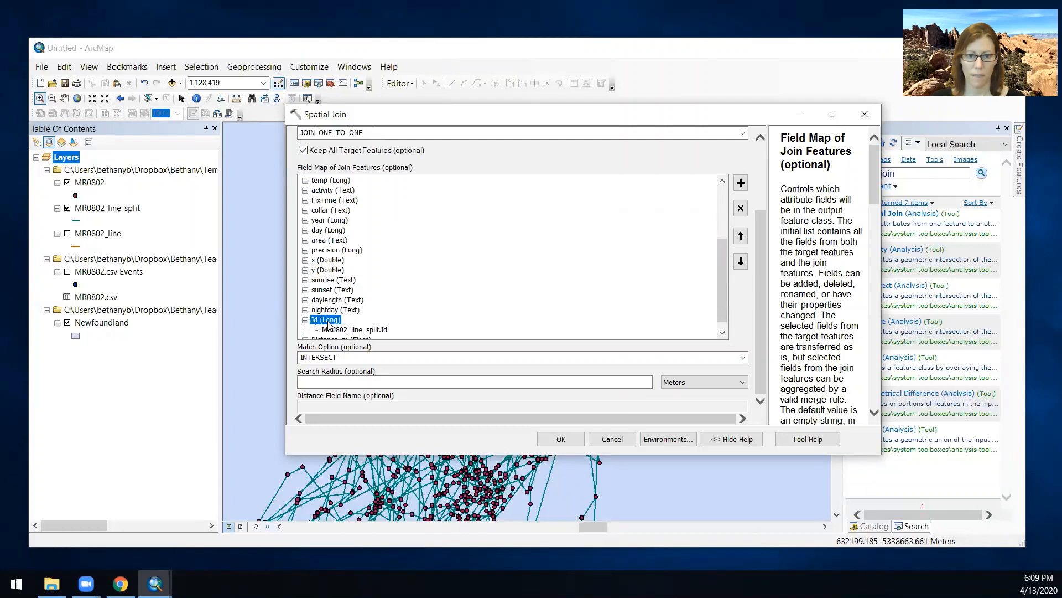
{"action": "left_click", "coordinate": [741, 209]}
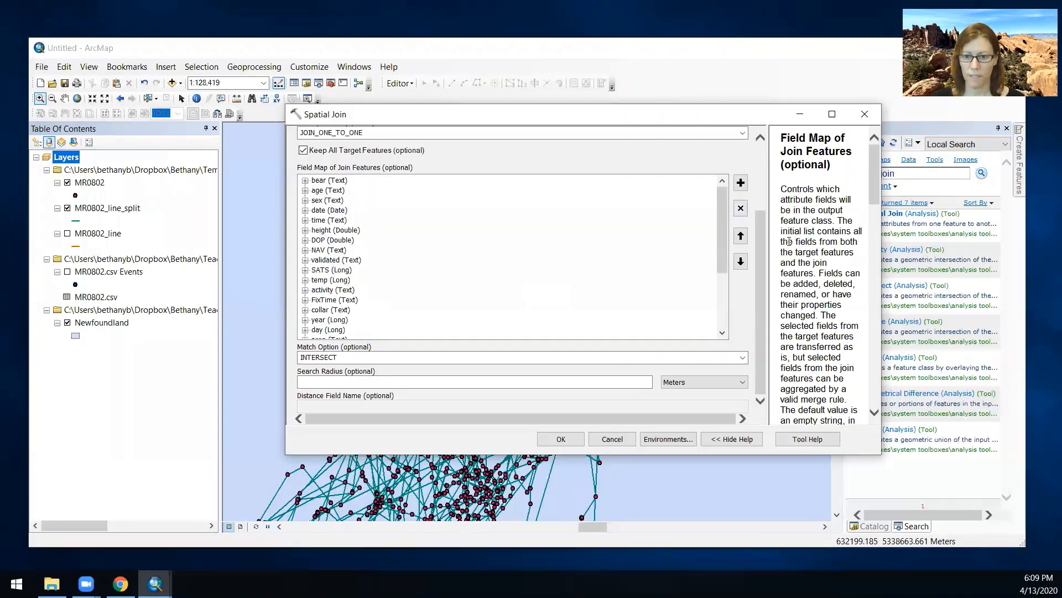
{"action": "left_click_drag", "start_coordinate": [721, 244], "coordinate": [721, 299]}
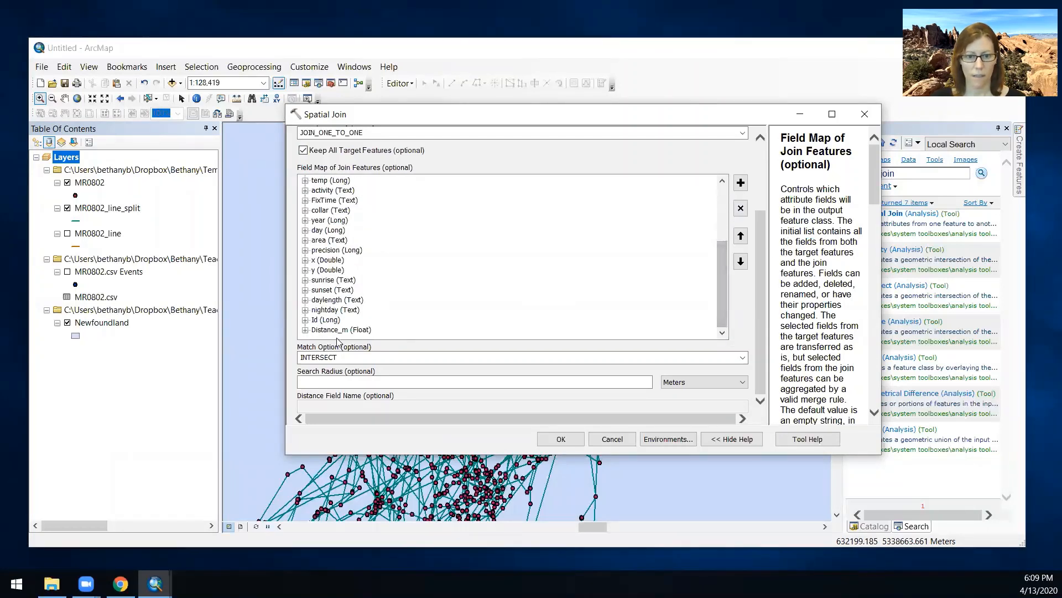
{"action": "left_click", "coordinate": [560, 439]}
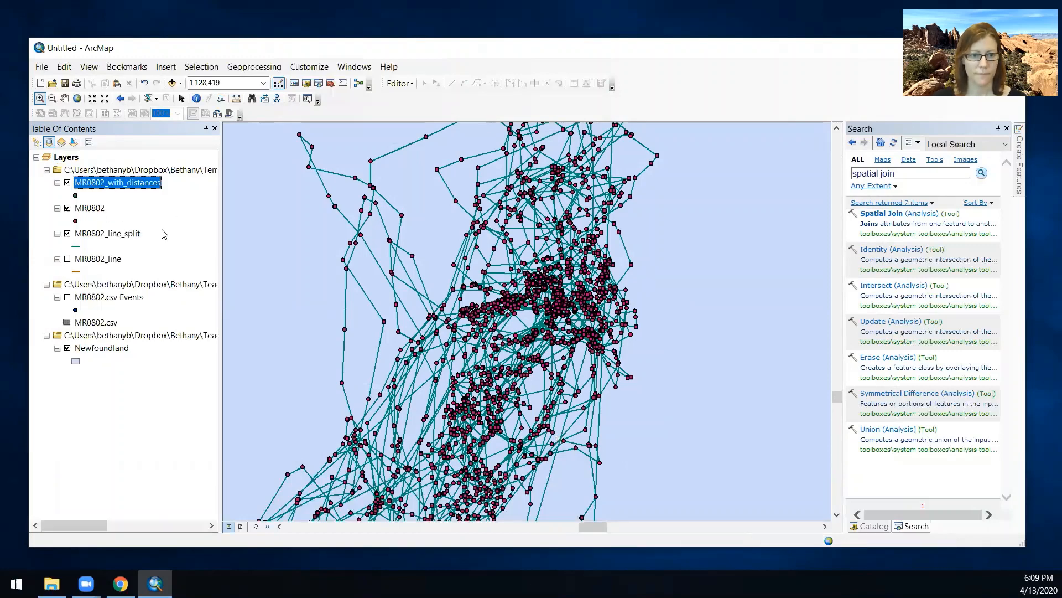
- Open the MR0802_with_distances attribute table, sort the Distance_m field in ascending order, and examine its shortest and longest distances
{"action": "right_click", "coordinate": [101, 186]}
{"action": "left_click", "coordinate": [163, 224]}
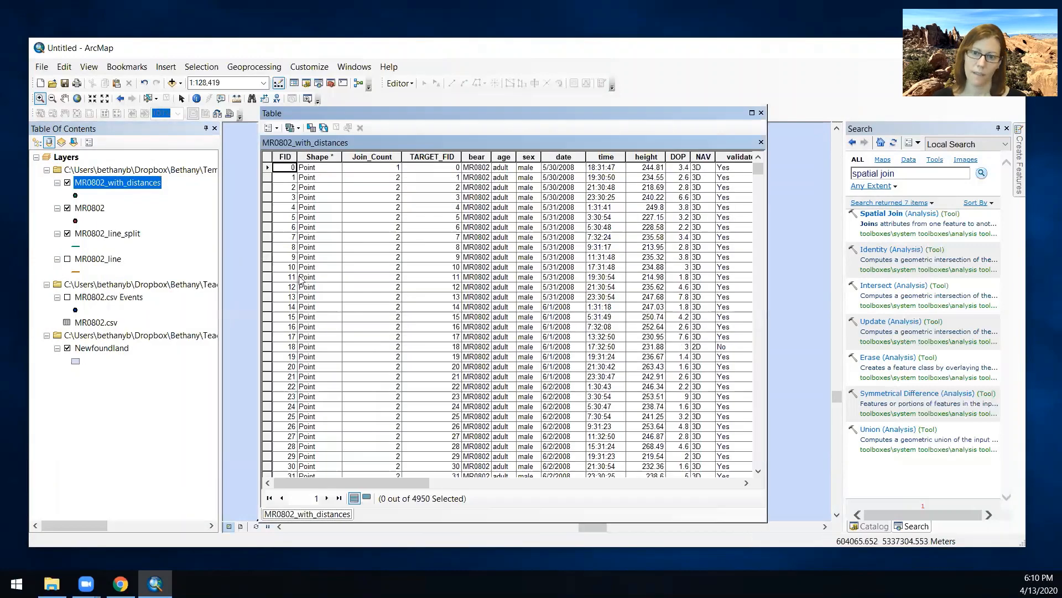
{"action": "left_click_drag", "start_coordinate": [431, 483], "coordinate": [736, 483]}
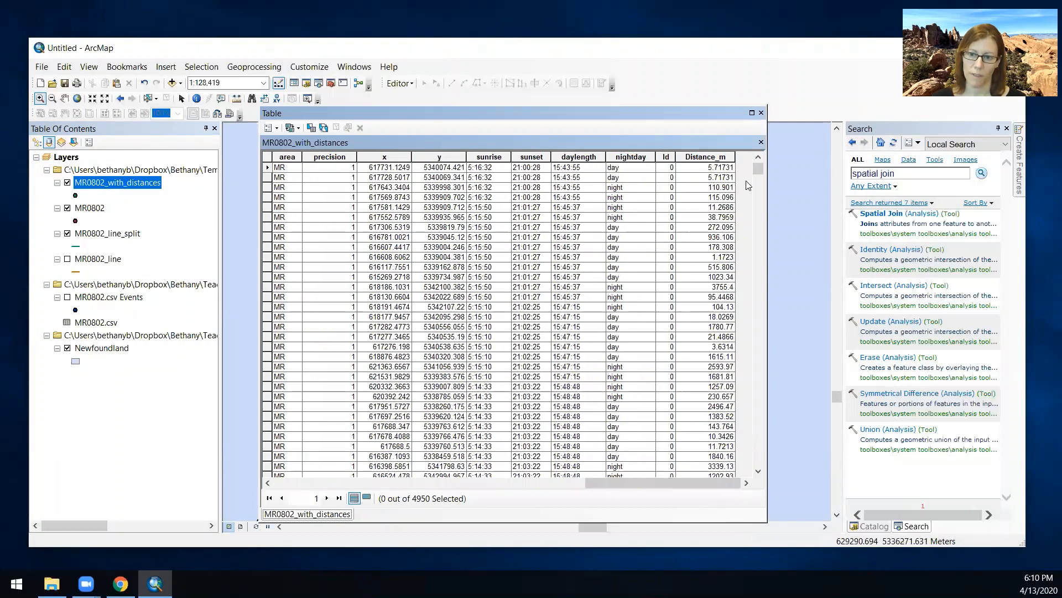
{"action": "left_click", "coordinate": [706, 157]}
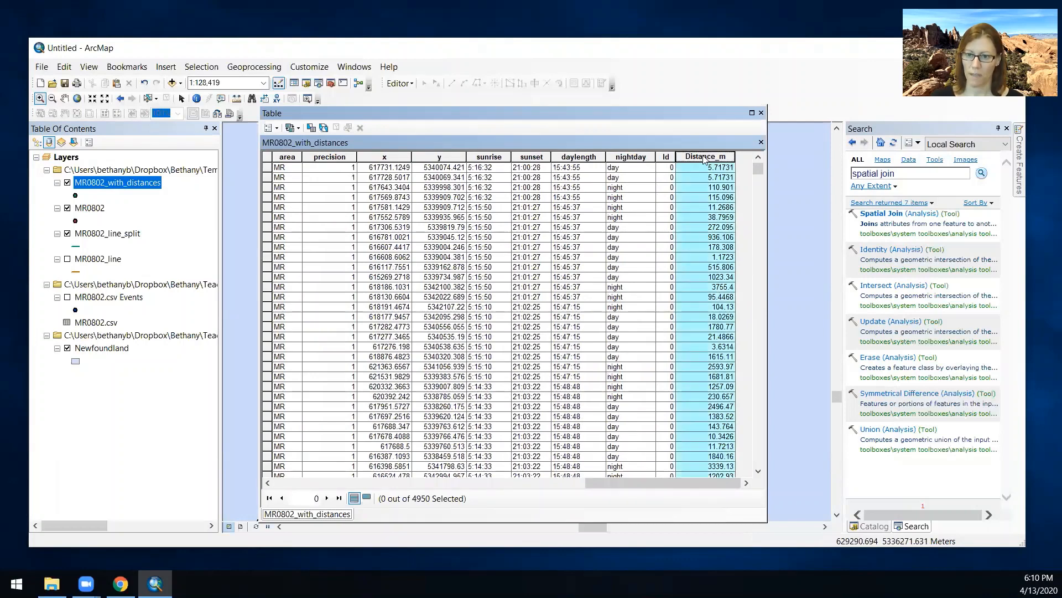
{"action": "right_click", "coordinate": [707, 157]}
{"action": "left_click", "coordinate": [719, 164]}
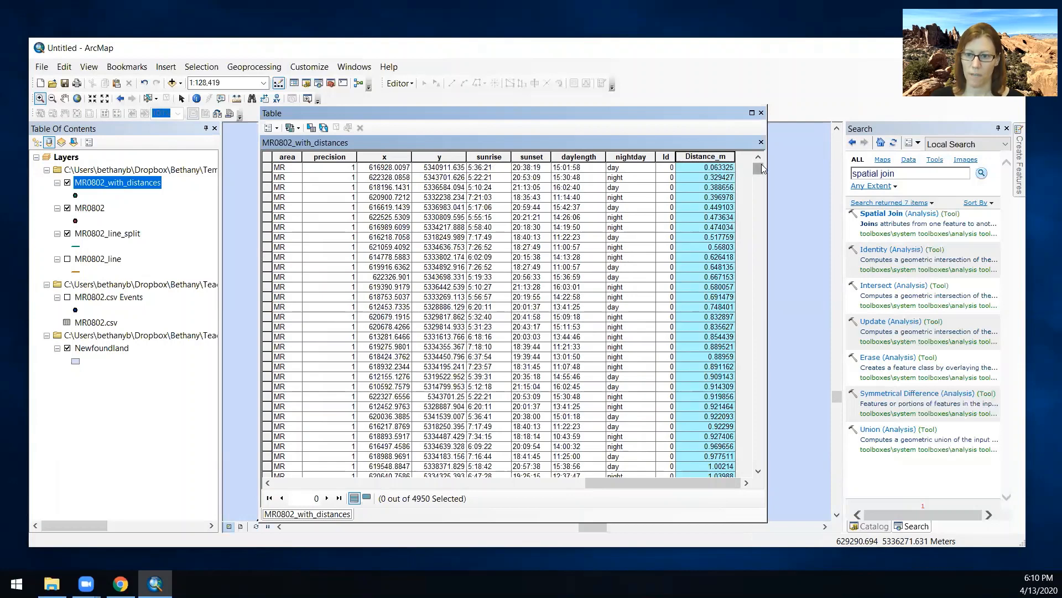
{"action": "left_click_drag", "start_coordinate": [758, 168], "coordinate": [769, 487]}
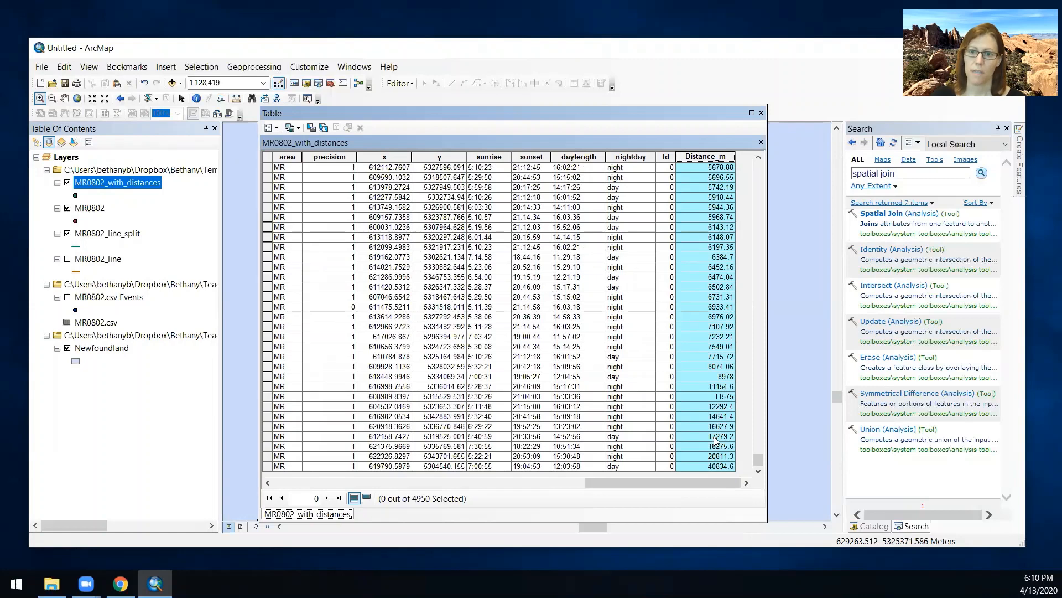
- View the summary statistics and frequency distribution of the Distance_m field
{"action": "right_click", "coordinate": [719, 159]}
{"action": "left_click", "coordinate": [748, 223]}
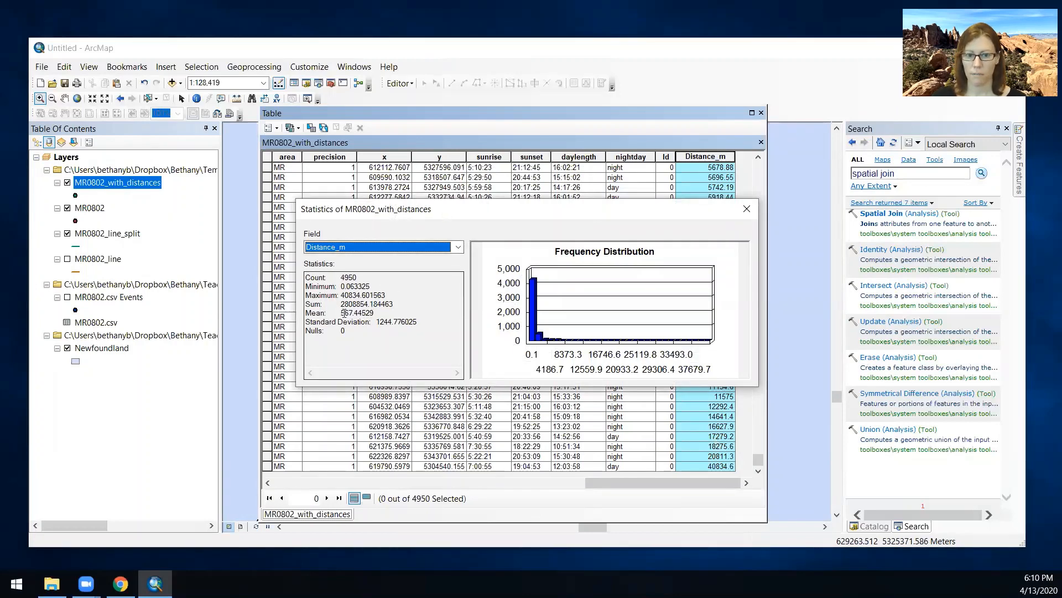
{"action": "left_click", "coordinate": [747, 208]}
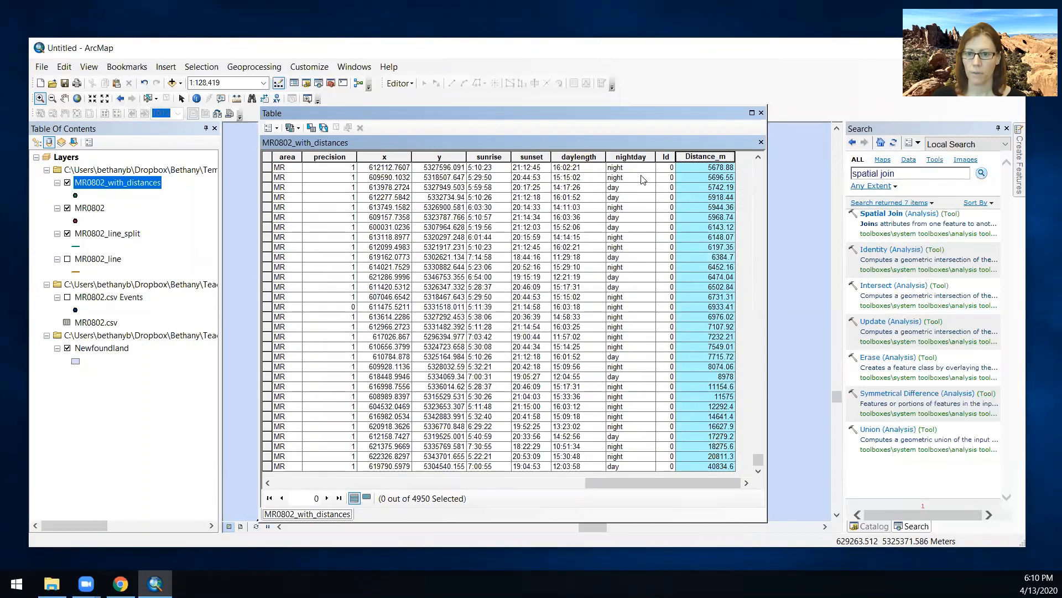
- Summarize the nightday field with the sum of Distance_m into Sum_Output.dbf in the Temp folder, and add the result table to the map
{"action": "left_click", "coordinate": [631, 156]}
{"action": "right_click", "coordinate": [632, 157]}
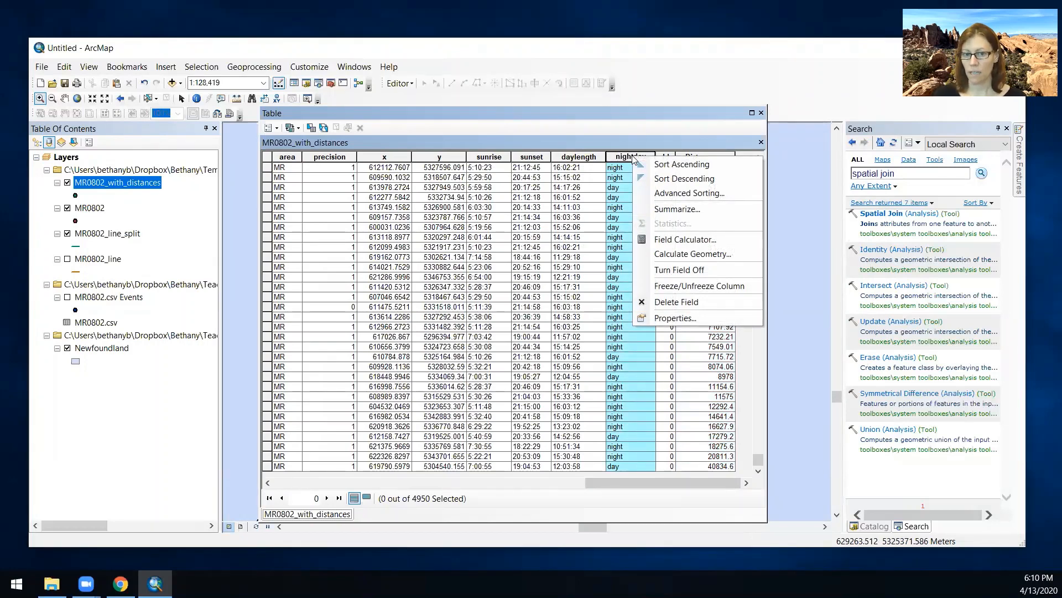
{"action": "left_click", "coordinate": [677, 208]}
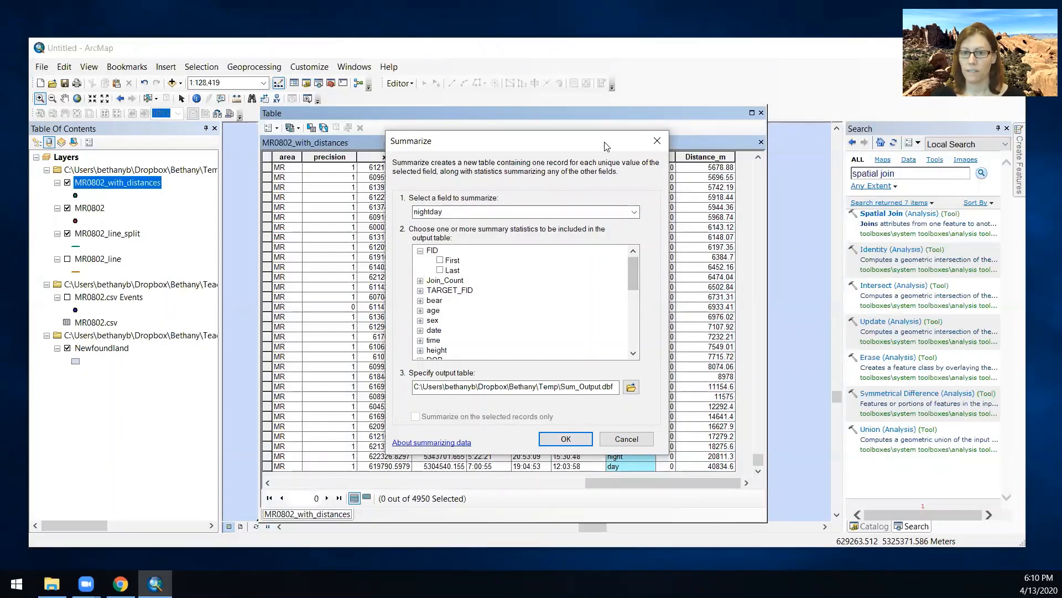
{"action": "left_click_drag", "start_coordinate": [603, 142], "coordinate": [417, 123]}
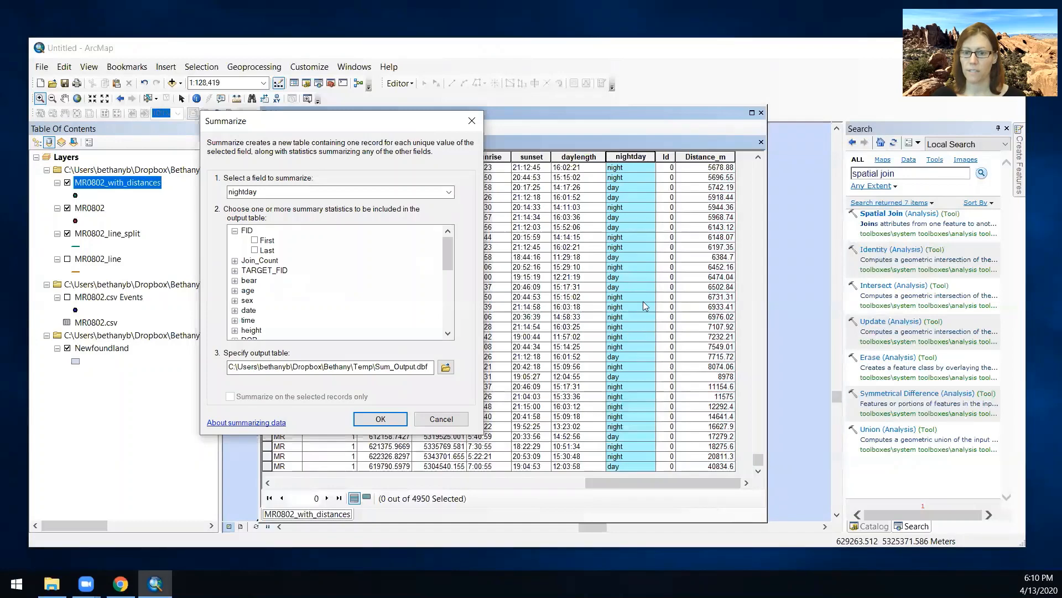
{"action": "left_click_drag", "start_coordinate": [448, 243], "coordinate": [449, 301]}
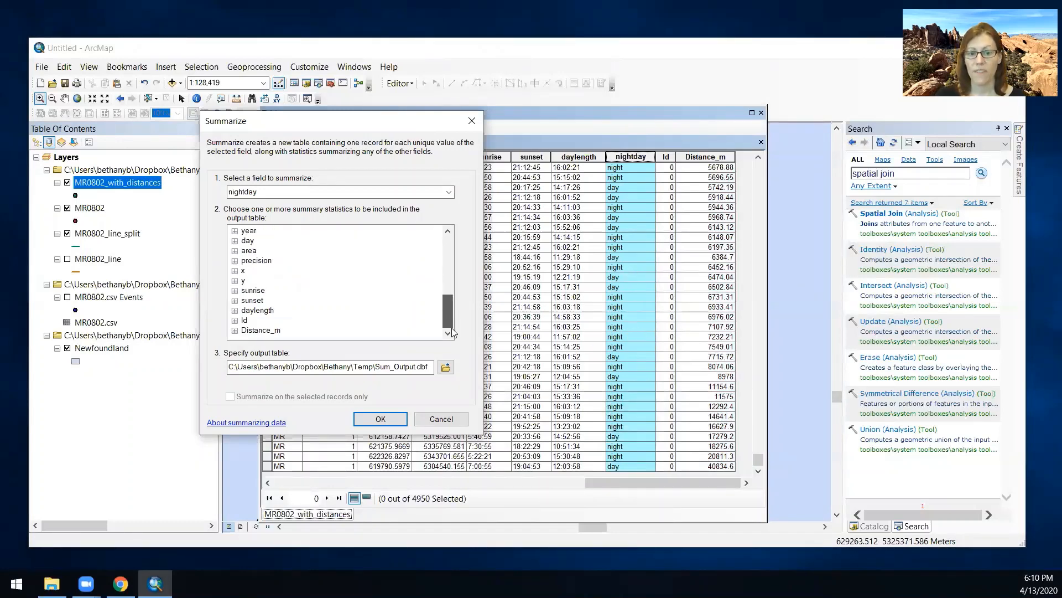
{"action": "left_click", "coordinate": [235, 330]}
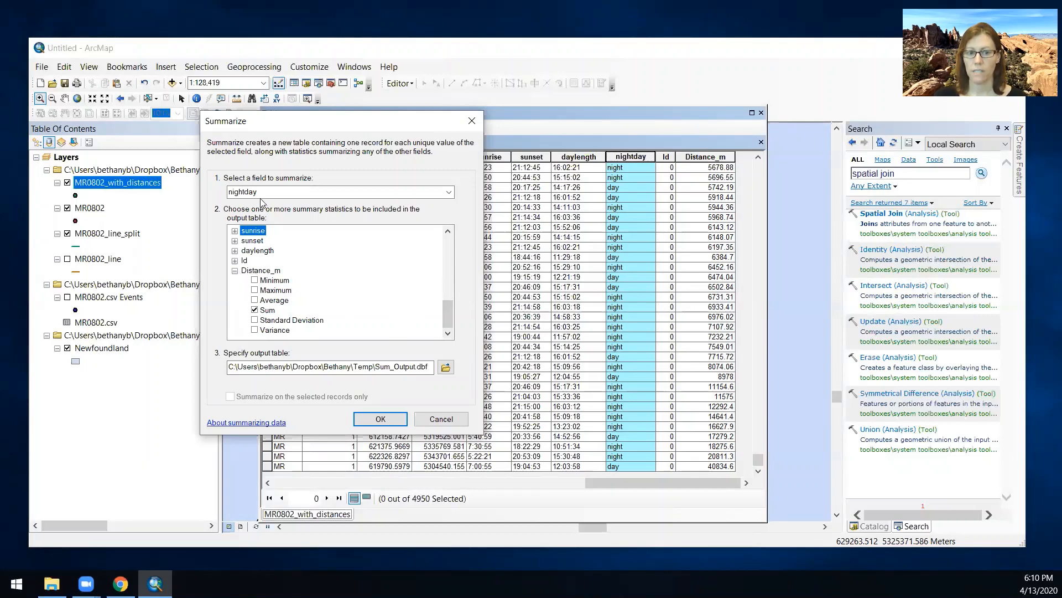
{"action": "left_click", "coordinate": [390, 419]}
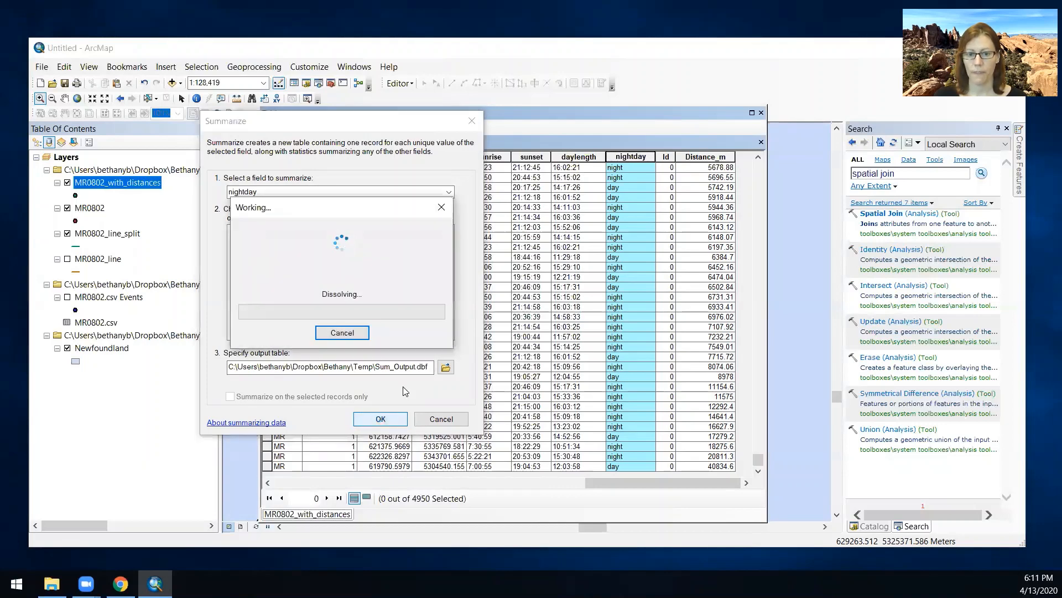
{"action": "left_click", "coordinate": [549, 346]}
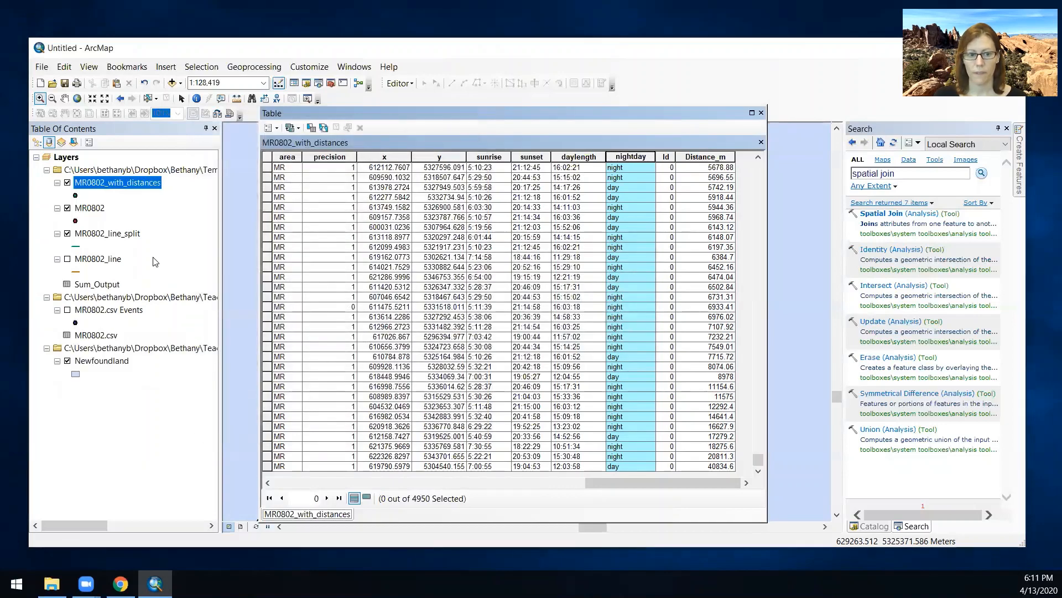
- Open the Sum_Output table, compare the total distances for day and night, and close that table
{"action": "right_click", "coordinate": [97, 286]}
{"action": "left_click", "coordinate": [139, 287]}
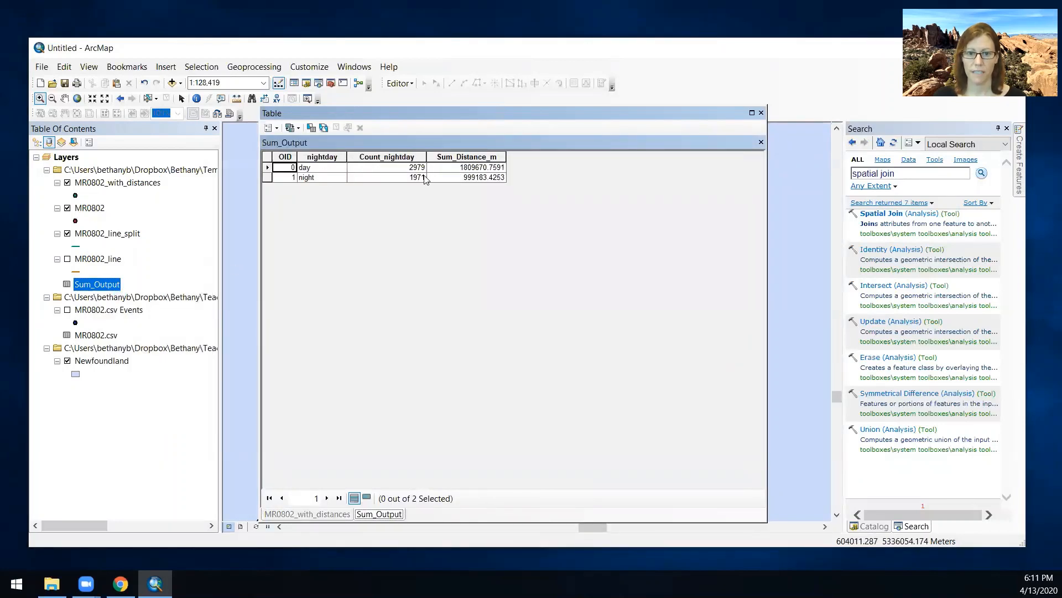
{"action": "left_click", "coordinate": [492, 169]}
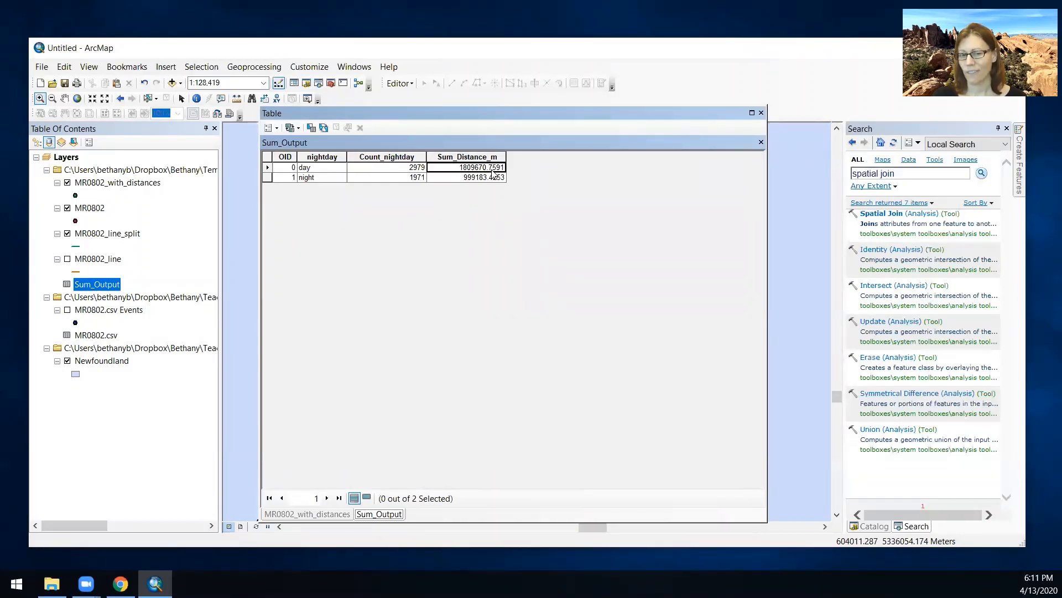
{"action": "left_click", "coordinate": [761, 143]}
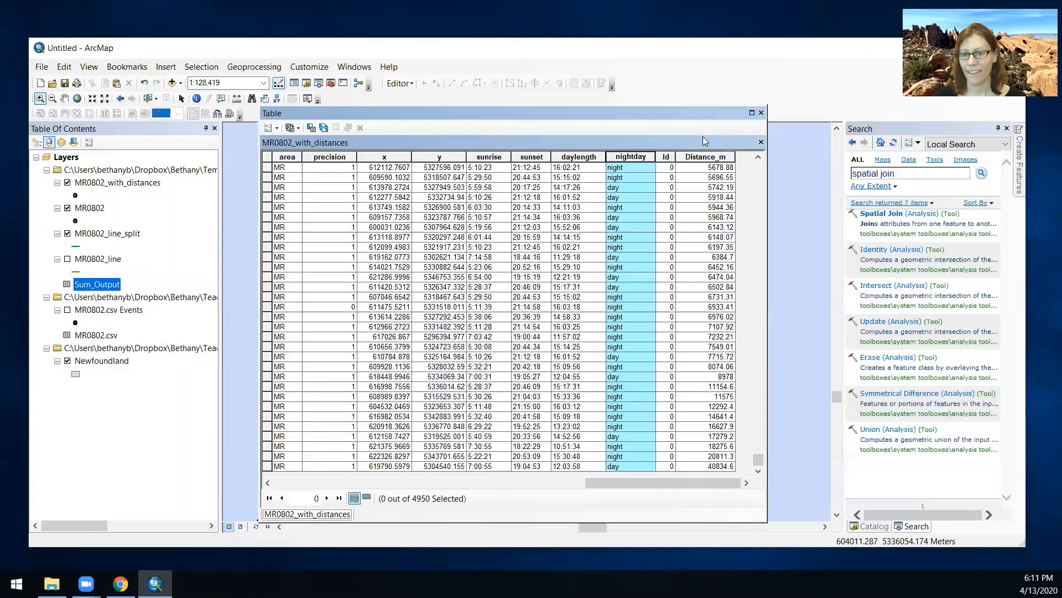
- Summarize the nightday field with the average of Distance_m into Sum_Output_2 in the Temp folder, and add the result table to the map
{"action": "right_click", "coordinate": [649, 166]}
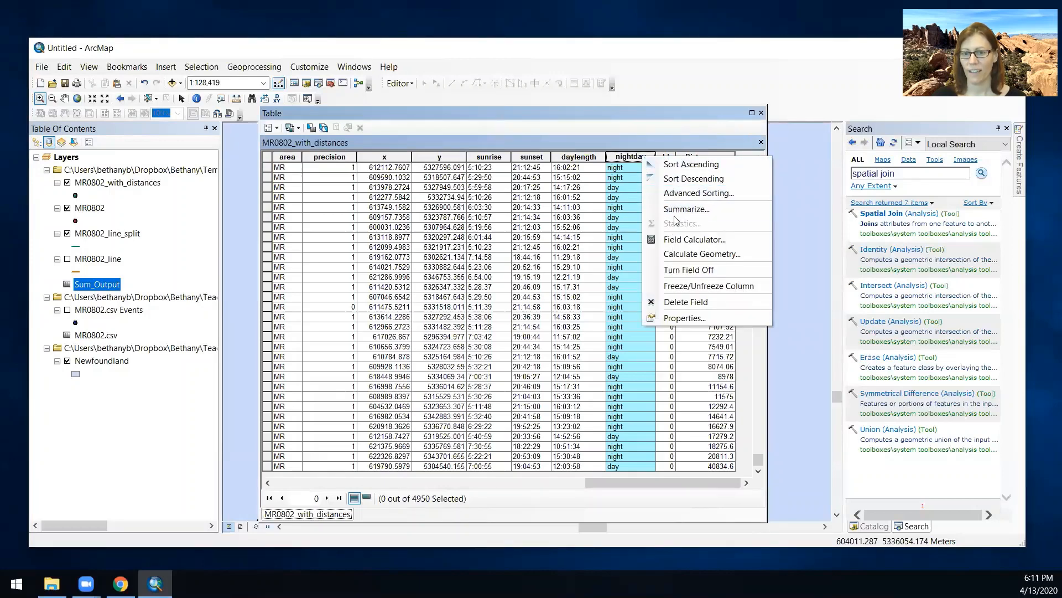
{"action": "left_click", "coordinate": [669, 214]}
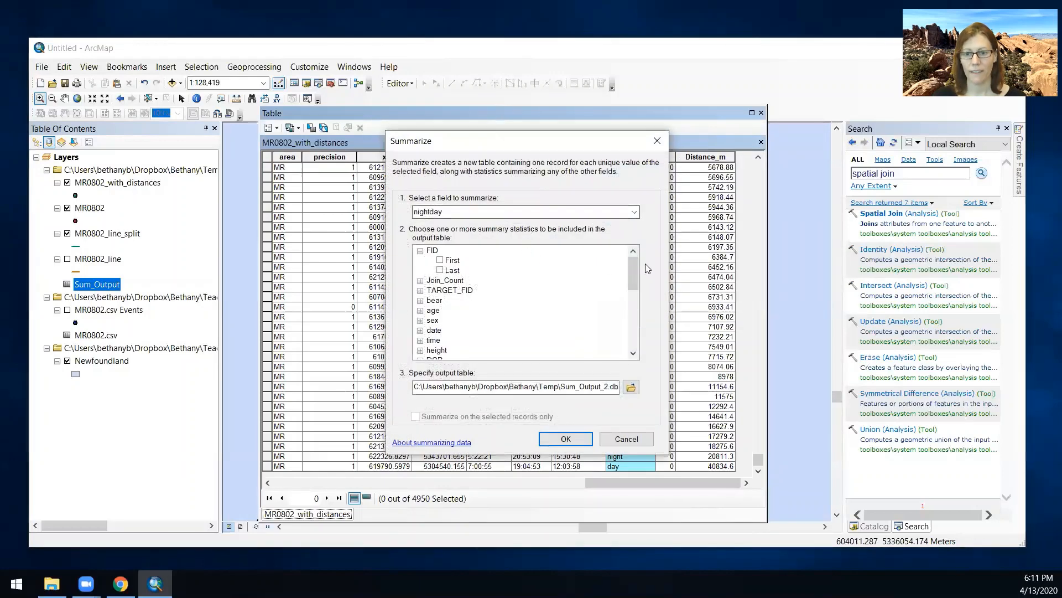
{"action": "left_click_drag", "start_coordinate": [635, 267], "coordinate": [634, 336]}
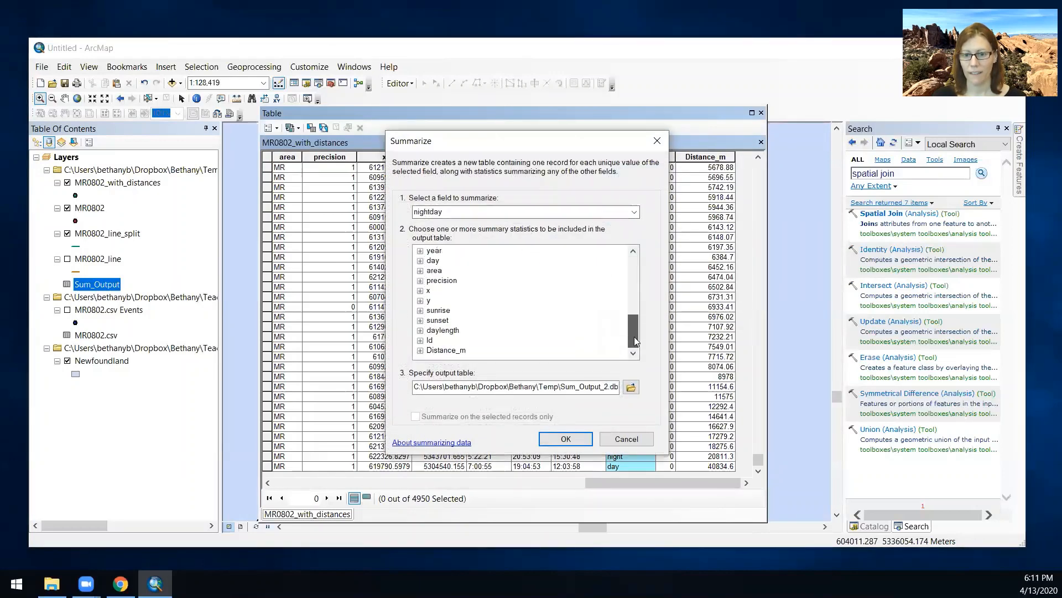
{"action": "left_click", "coordinate": [421, 351]}
{"action": "left_click", "coordinate": [447, 322]}
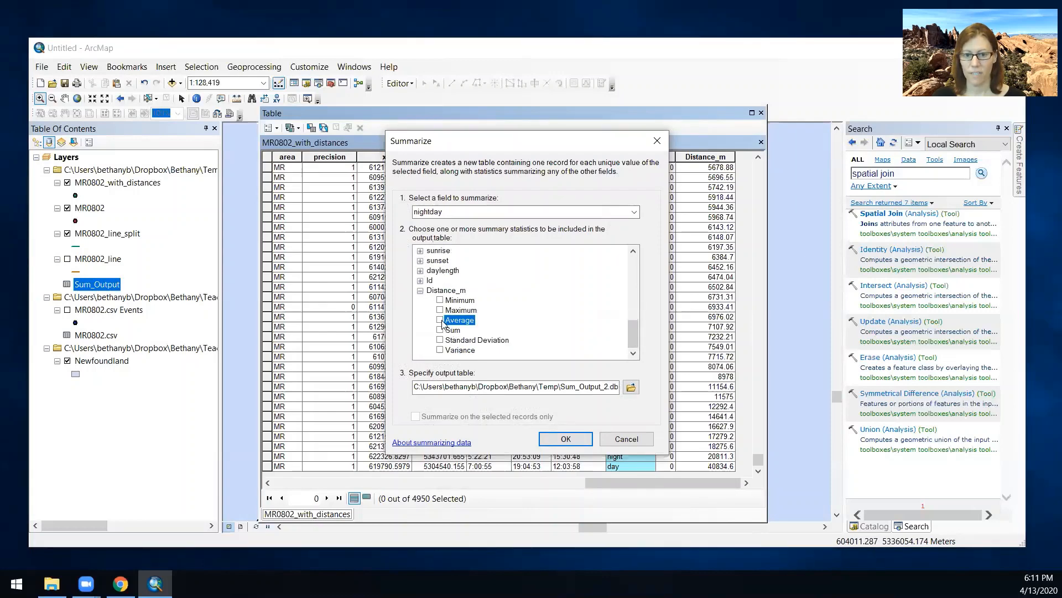
{"action": "left_click", "coordinate": [556, 438]}
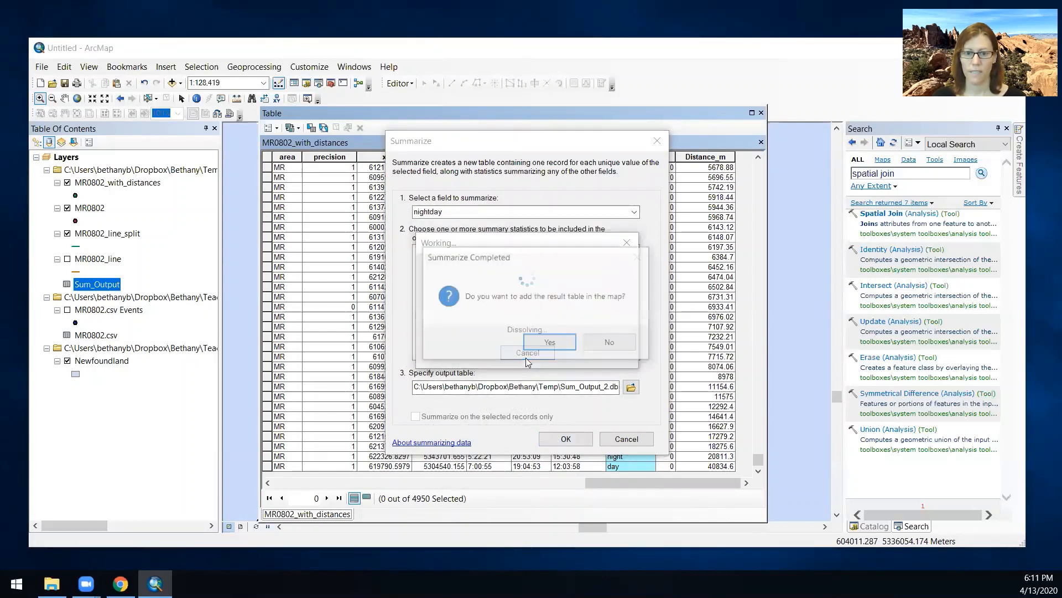
{"action": "left_click", "coordinate": [550, 343]}
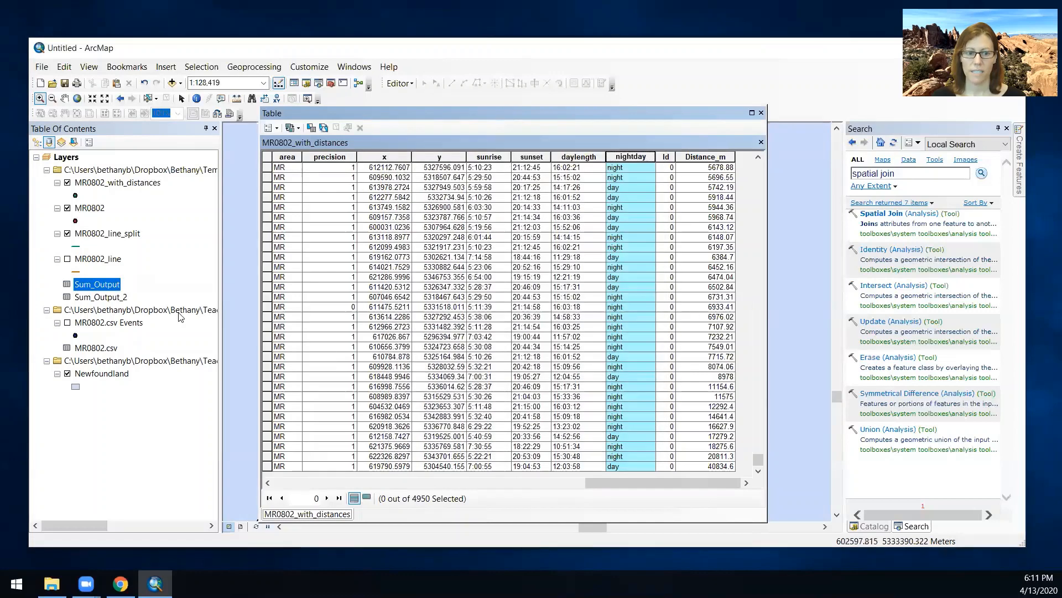
- Open the Sum_Output_2 table, compare the average step distances for day and night, and close the table window
{"action": "right_click", "coordinate": [106, 299]}
{"action": "left_click", "coordinate": [126, 305]}
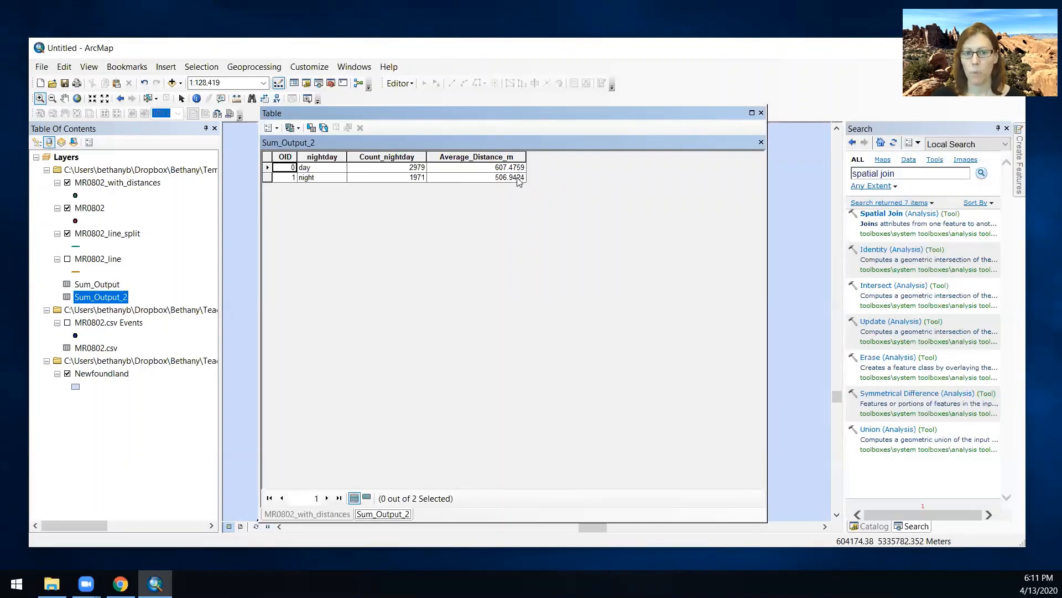
{"action": "left_click", "coordinate": [762, 113]}
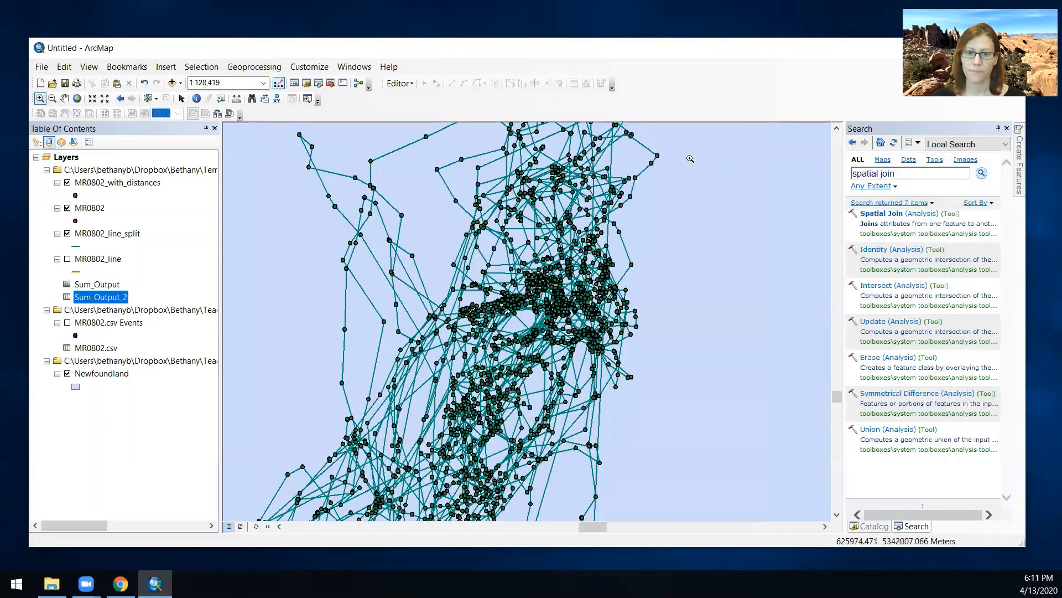
- Open the MR0802_with_distances attribute table and examine its day and area fields
{"action": "right_click", "coordinate": [96, 183]}
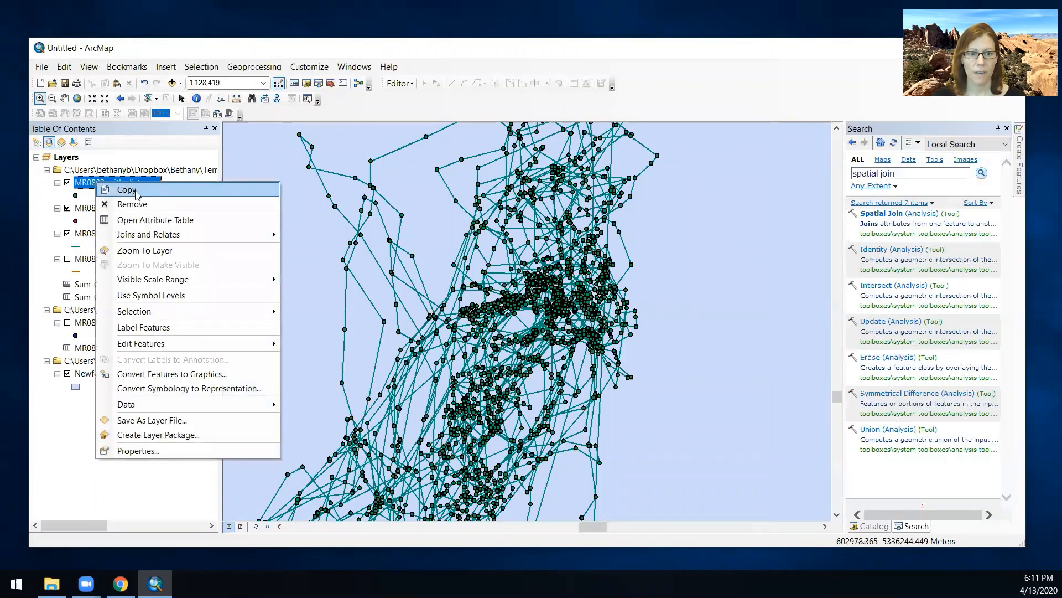
{"action": "left_click", "coordinate": [147, 220]}
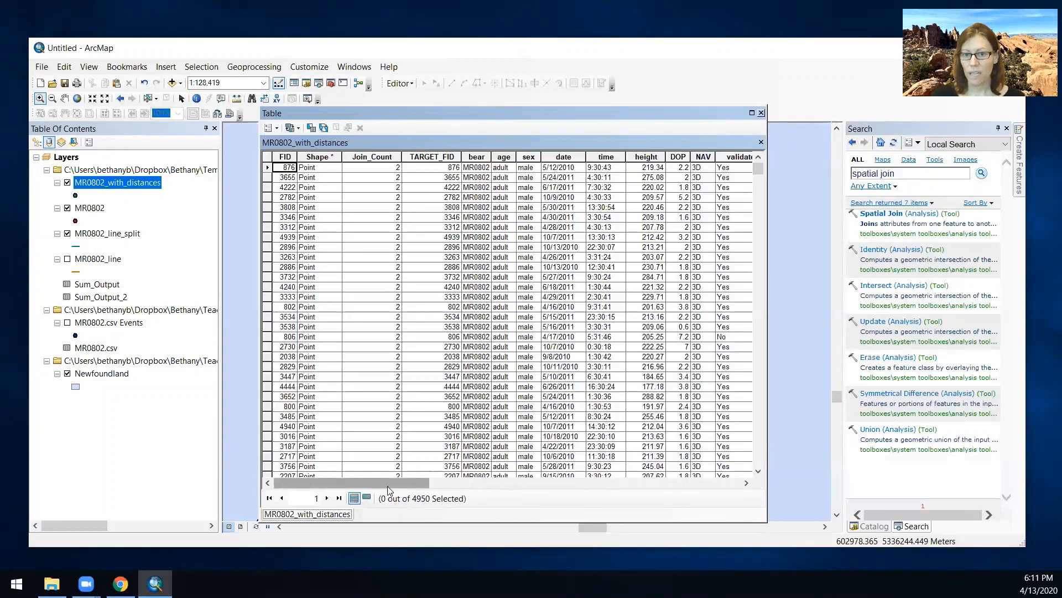
{"action": "left_click_drag", "start_coordinate": [388, 487], "coordinate": [590, 482]}
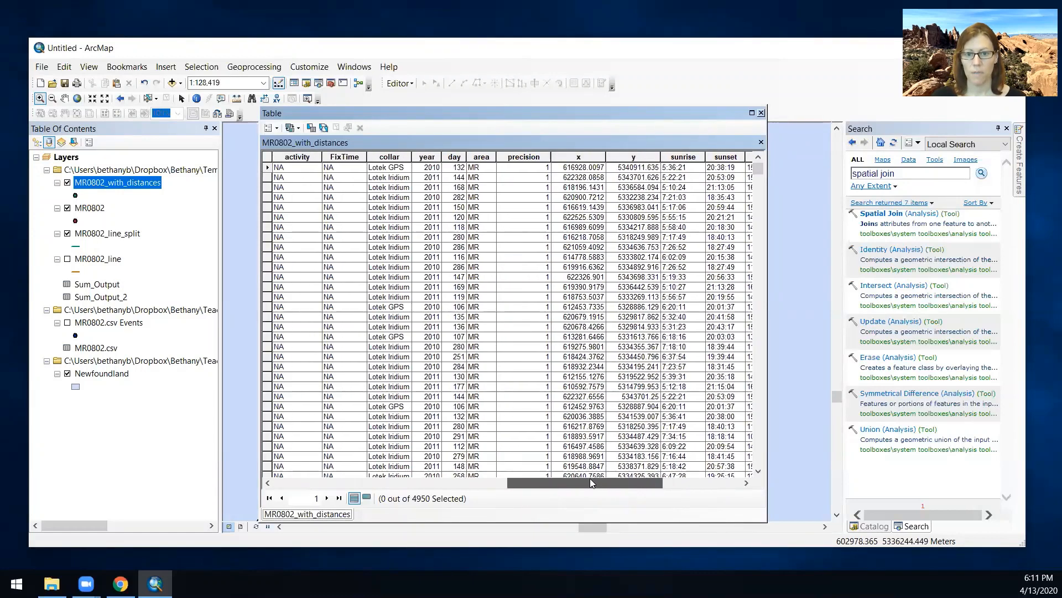
{"action": "left_click", "coordinate": [480, 158]}
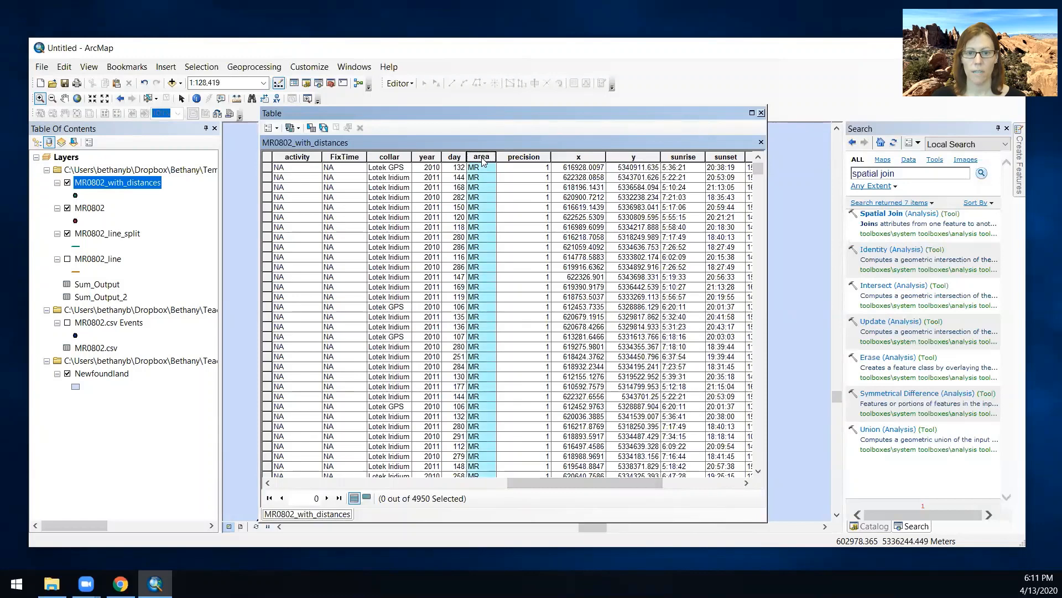
{"action": "right_click", "coordinate": [482, 157]}
{"action": "left_click", "coordinate": [482, 158]}
{"action": "left_click", "coordinate": [451, 157]}
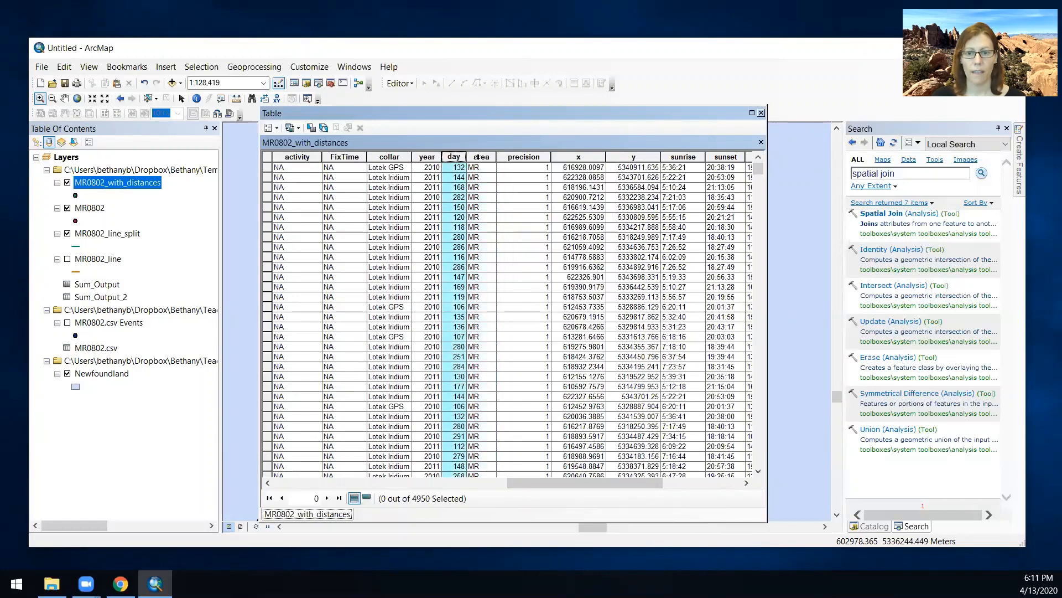
- Turn off the Id field in the MR0802_with_distances table and clear the column highlighting
{"action": "left_click_drag", "start_coordinate": [477, 158], "coordinate": [666, 159]}
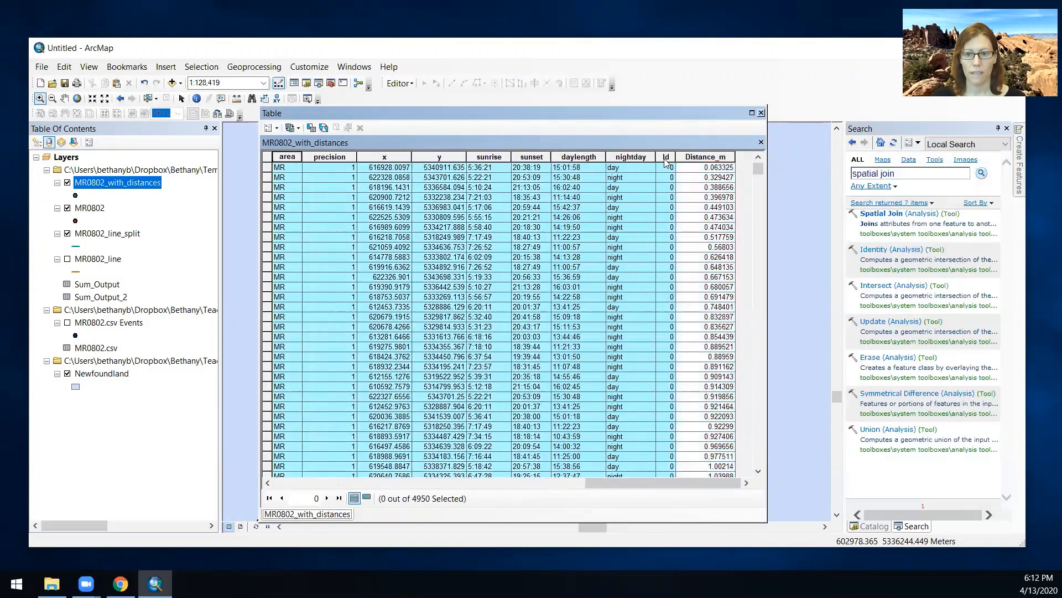
{"action": "right_click", "coordinate": [666, 159]}
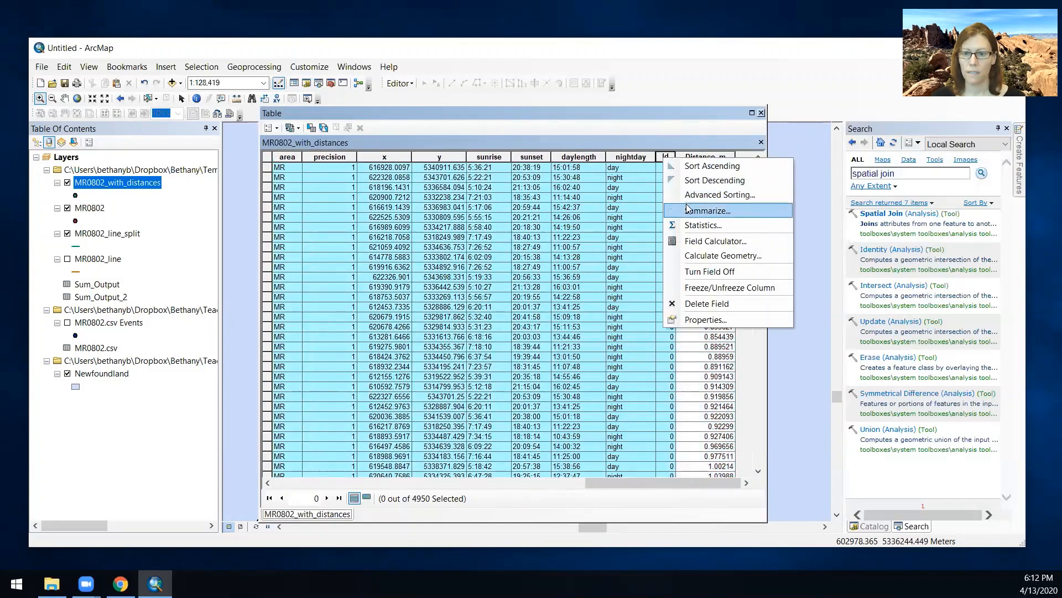
{"action": "left_click", "coordinate": [708, 271]}
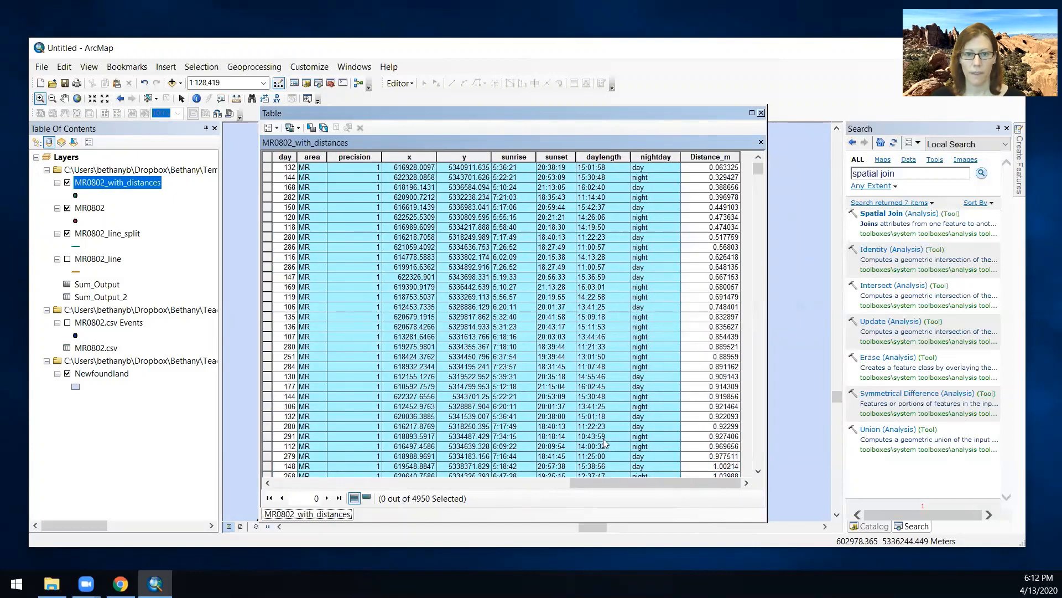
{"action": "left_click", "coordinate": [658, 180]}
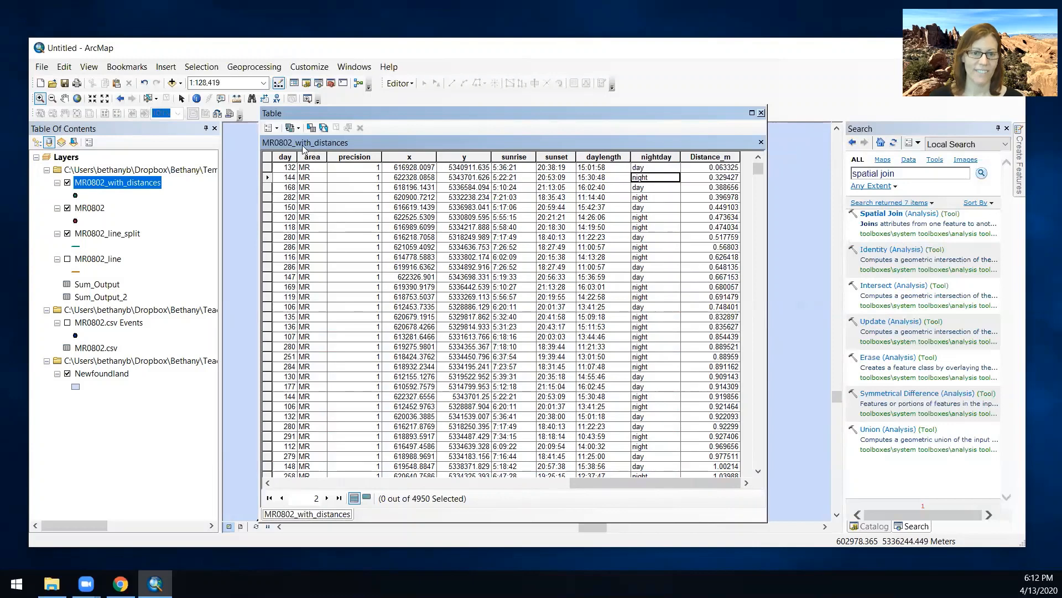
- Add a Short Integer field named Month to the MR0802_with_distances table and bring the new column into view
{"action": "left_click", "coordinate": [278, 129]}
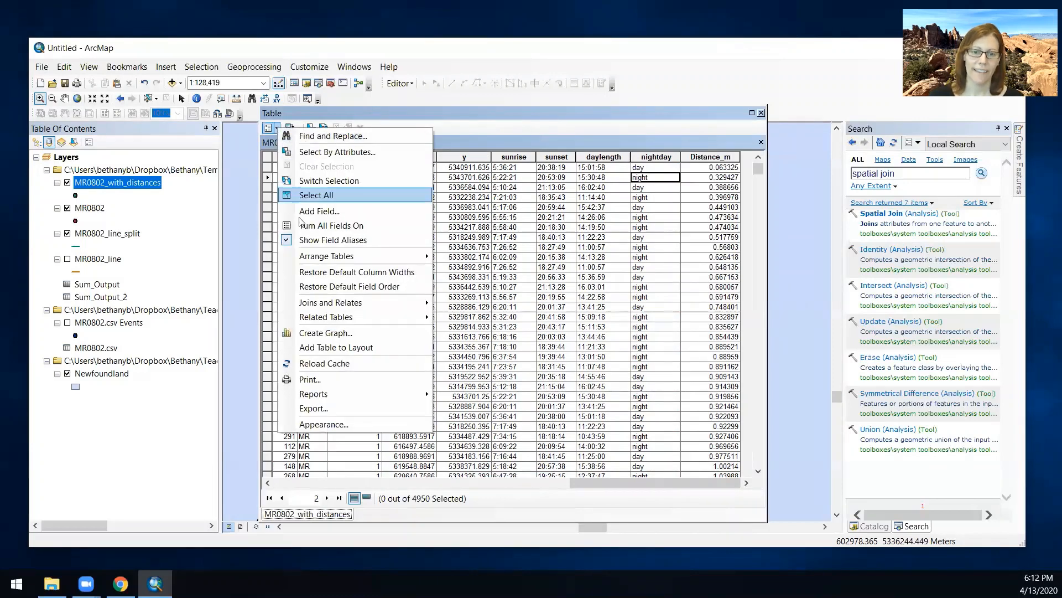
{"action": "left_click", "coordinate": [337, 210]}
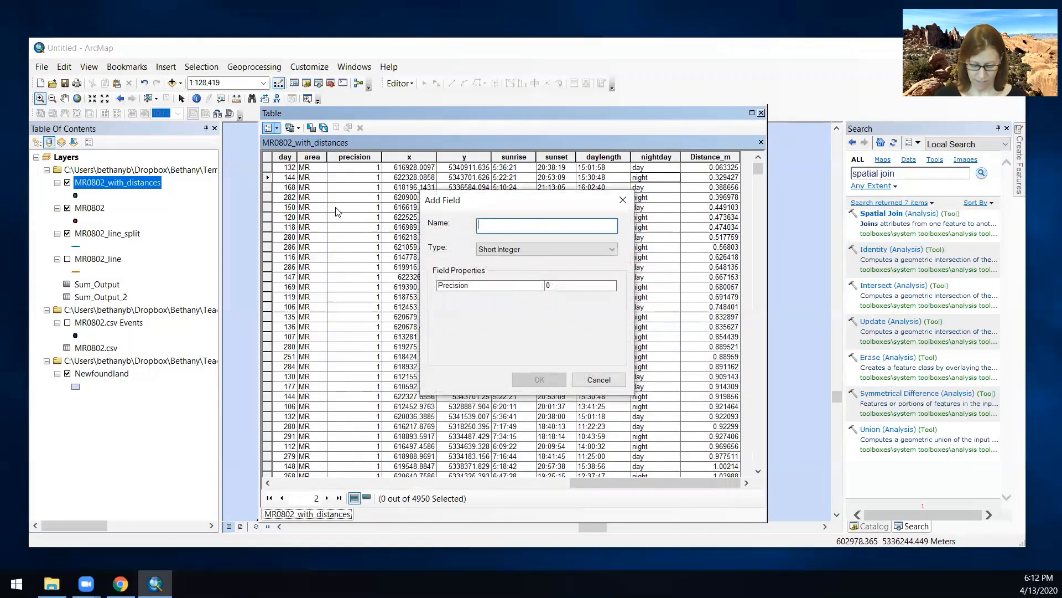
{"action": "type", "text": "Month"}
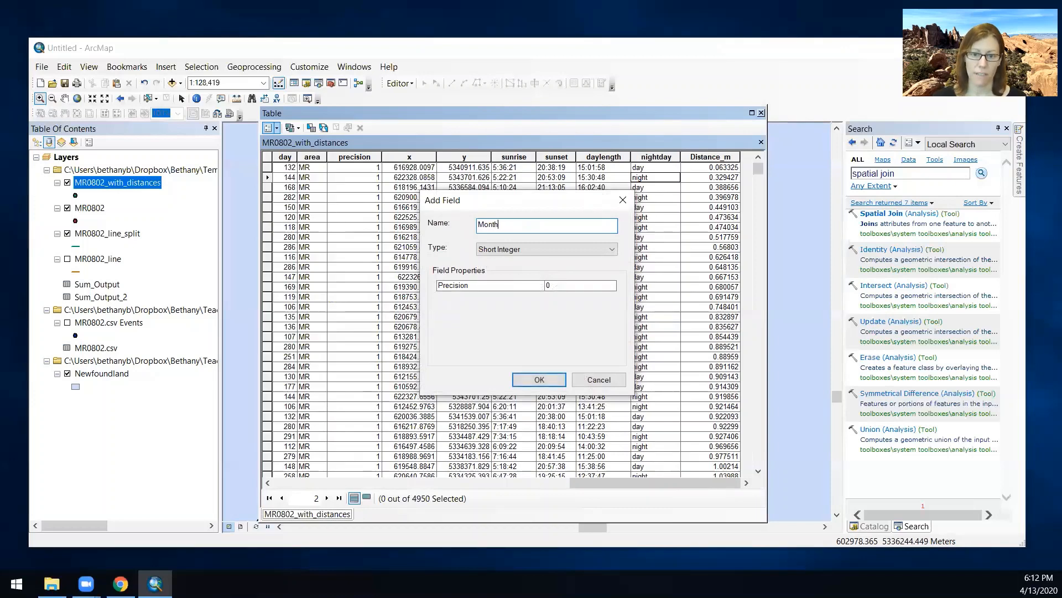
{"action": "left_click", "coordinate": [535, 380]}
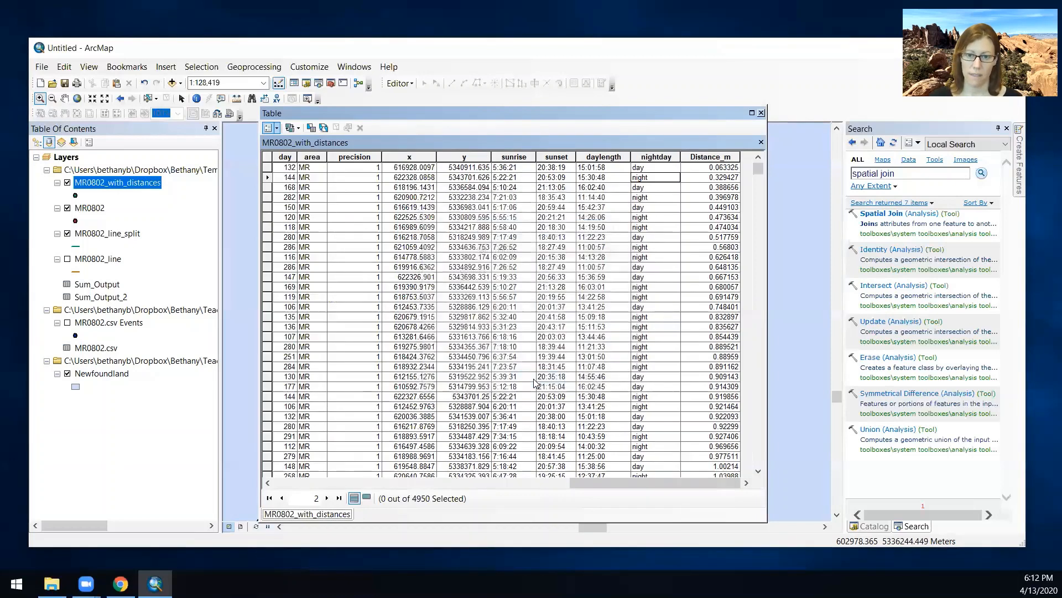
{"action": "left_click_drag", "start_coordinate": [604, 479], "coordinate": [620, 479]}
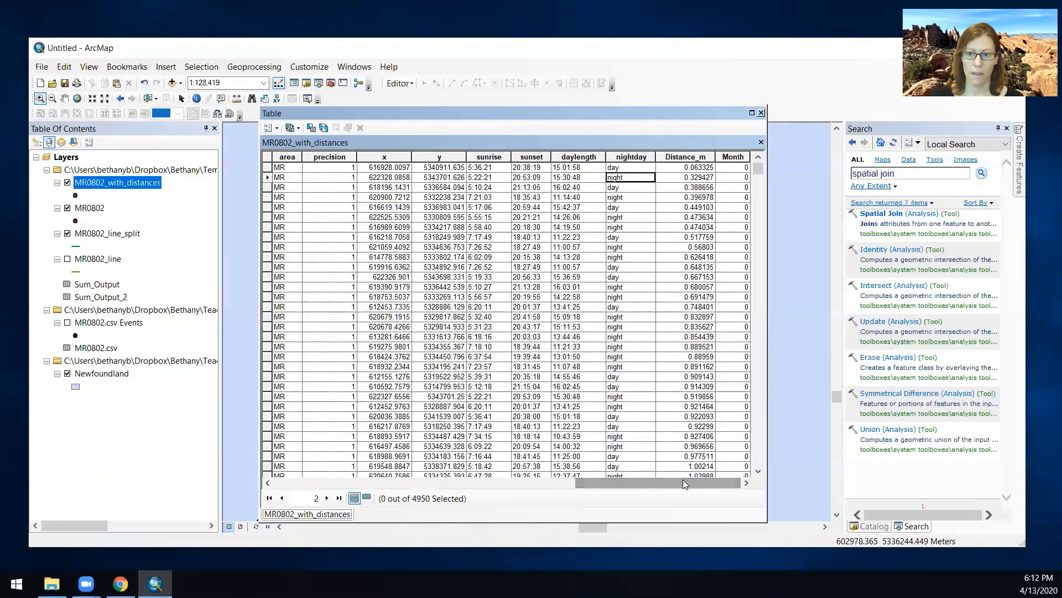
- Switch to Chrome and search Google in a new tab for julian day calendar 2020
{"action": "left_click", "coordinate": [121, 583]}
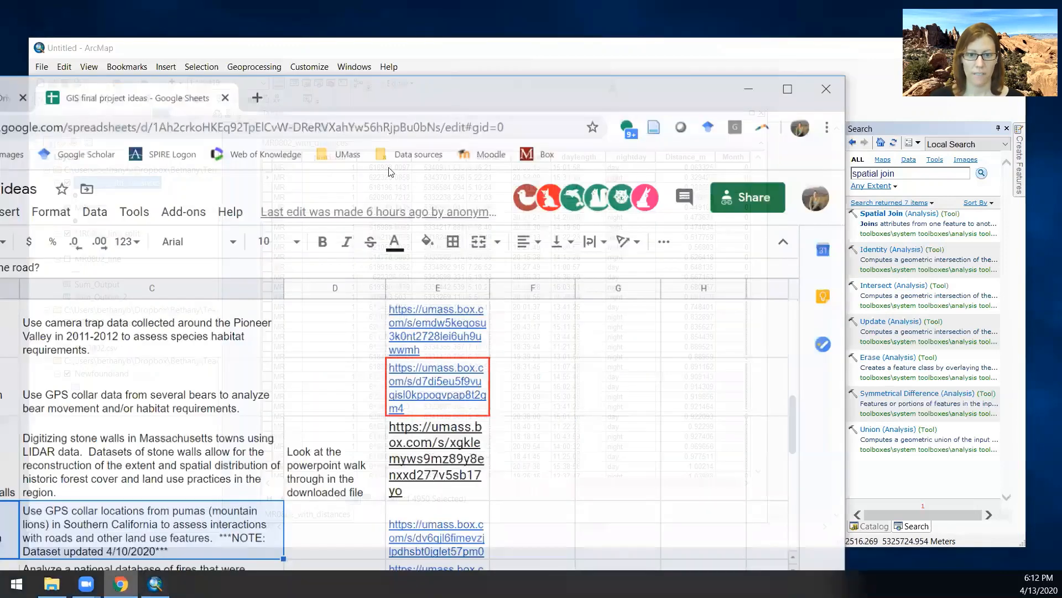
{"action": "left_click", "coordinate": [259, 86]}
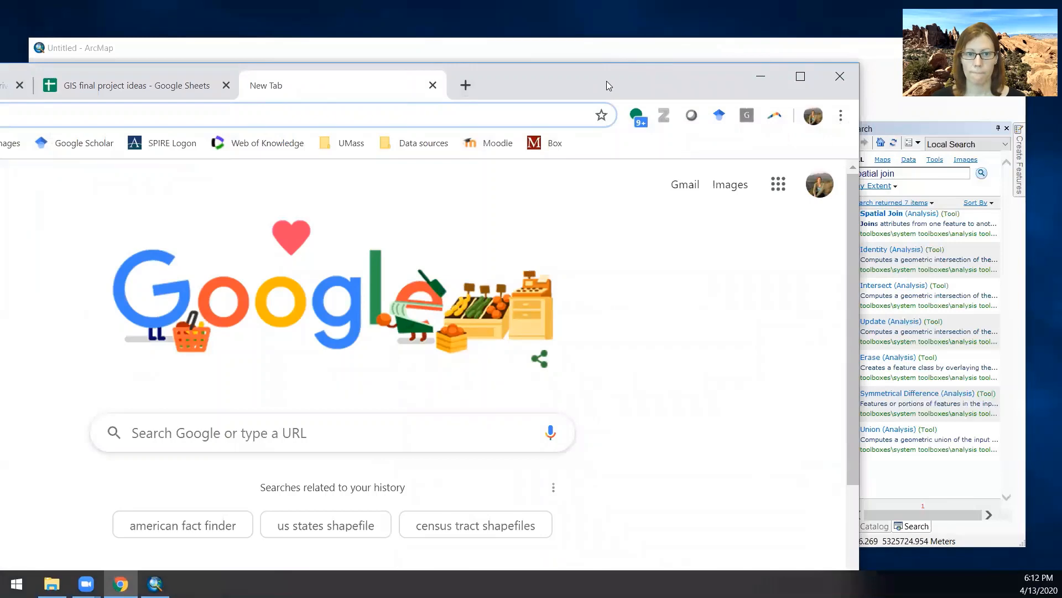
{"action": "left_click_drag", "start_coordinate": [607, 81], "coordinate": [814, 55]}
{"action": "type", "text": "julian day c"}
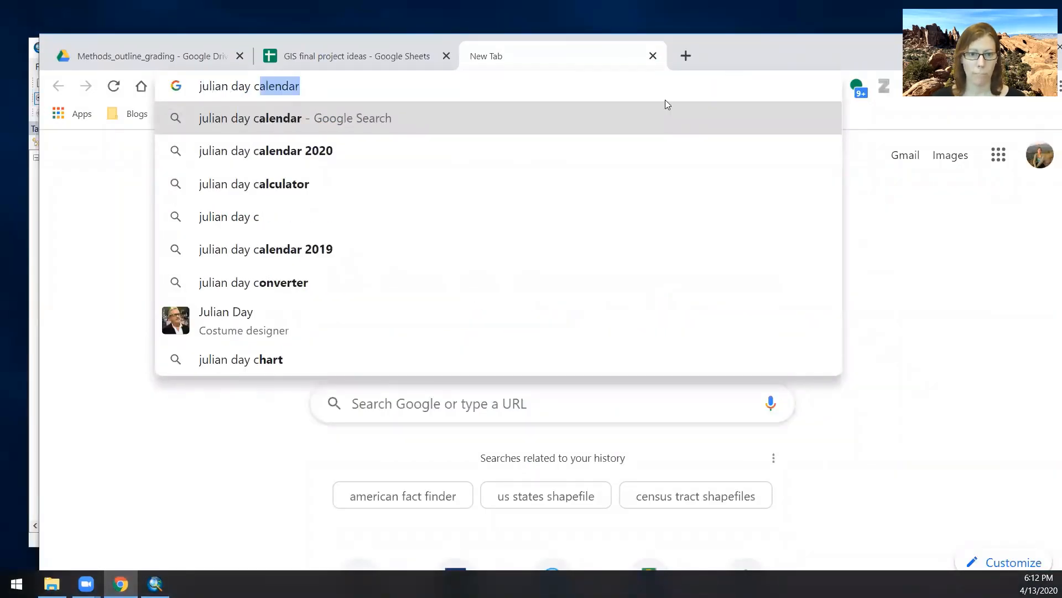
{"action": "left_click", "coordinate": [309, 147]}
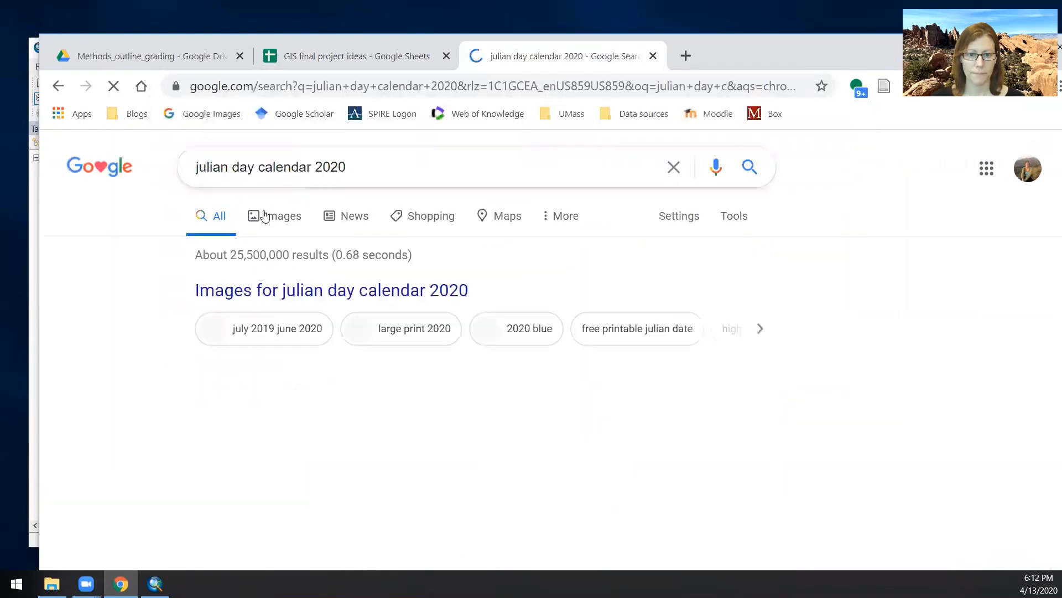
- Show the image results, enlarge the CalendarLabs Julian date calendar for 2020, and return to ArcMap
{"action": "left_click", "coordinate": [230, 404]}
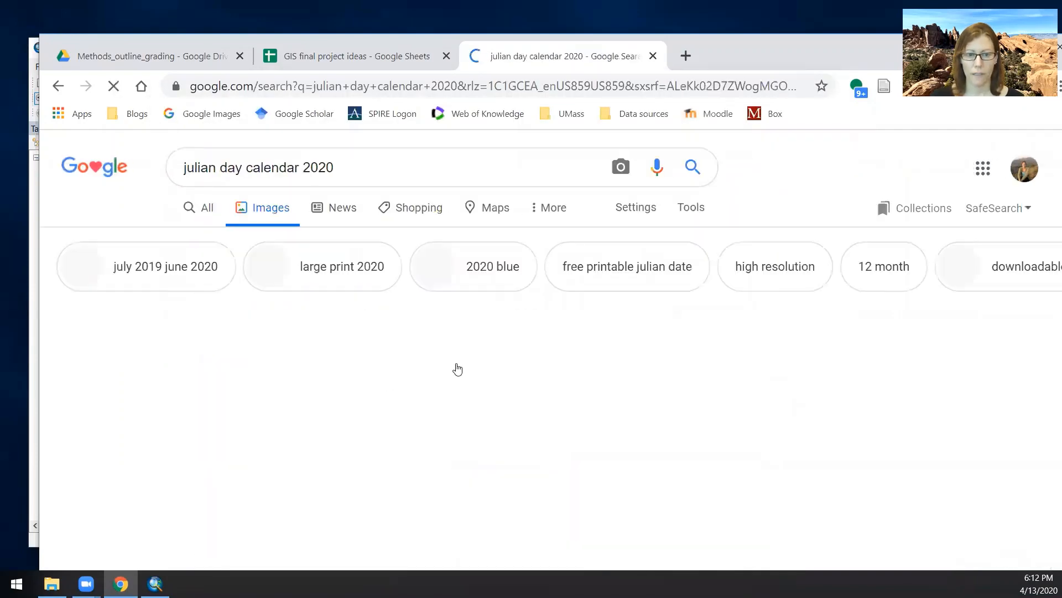
{"action": "left_click", "coordinate": [458, 364]}
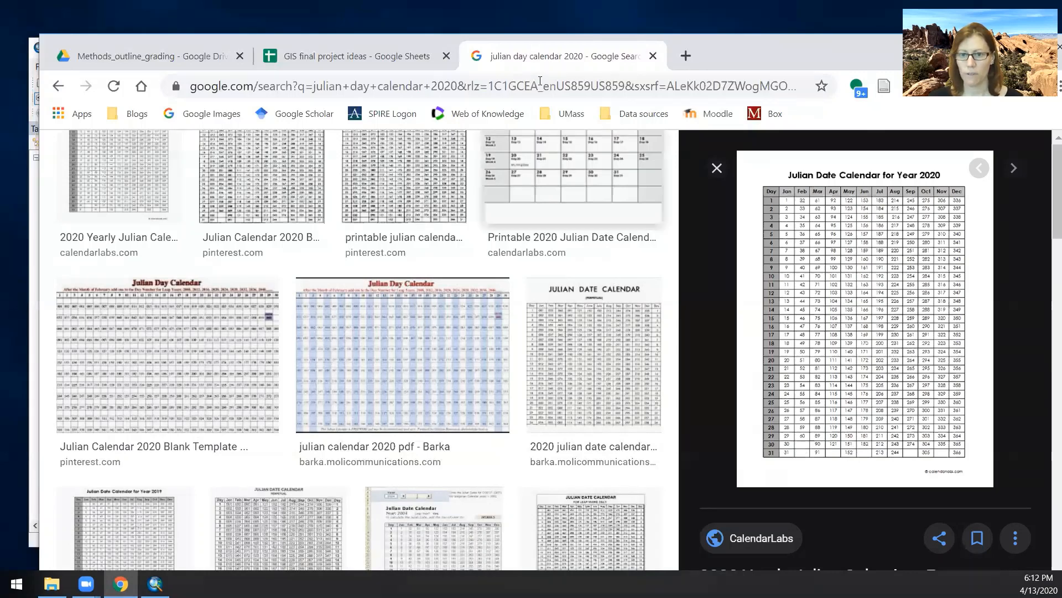
{"action": "left_click_drag", "start_coordinate": [809, 54], "coordinate": [547, 36]}
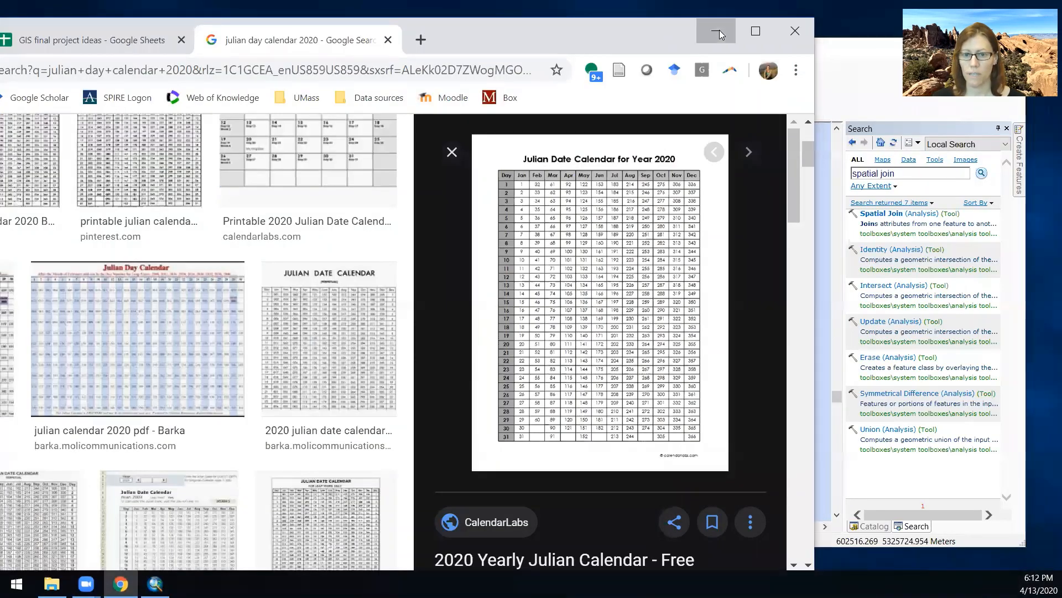
{"action": "left_click", "coordinate": [720, 31]}
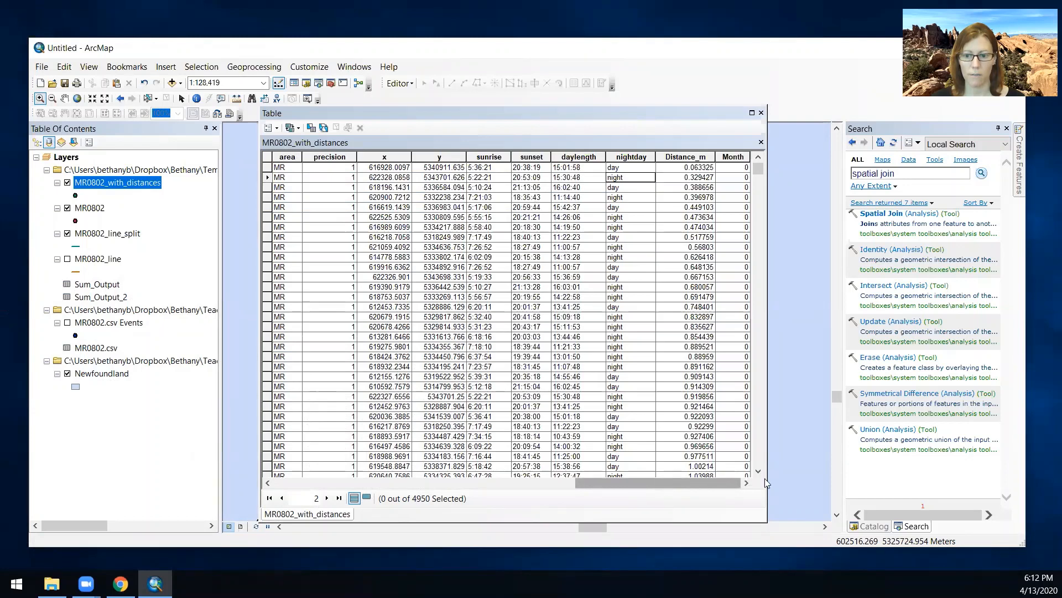
- Widen the table window, sort the records by ascending day, and check the earliest days against the Julian calendar in Chrome
{"action": "left_click_drag", "start_coordinate": [883, 477], "coordinate": [884, 477]}
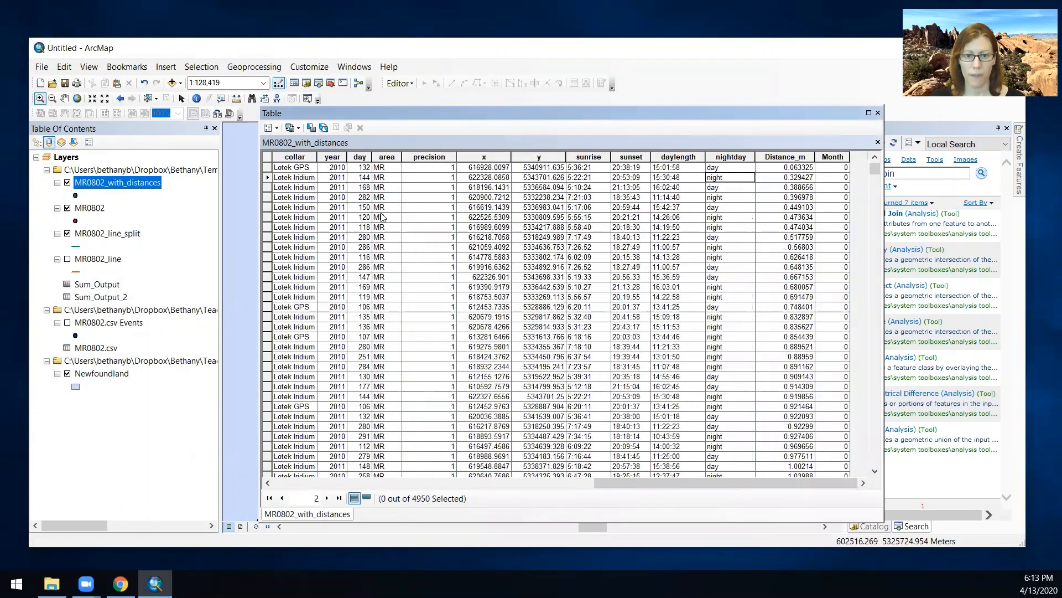
{"action": "right_click", "coordinate": [367, 159]}
{"action": "left_click", "coordinate": [373, 164]}
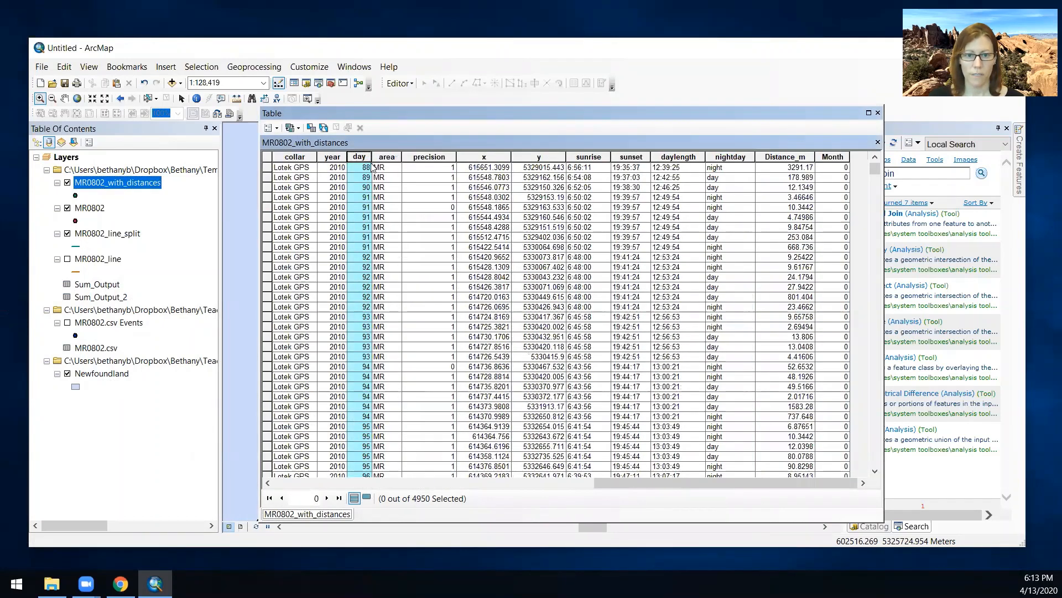
{"action": "scroll", "coordinate": [660, 360], "scroll_direction": "down", "scroll_amount": 20}
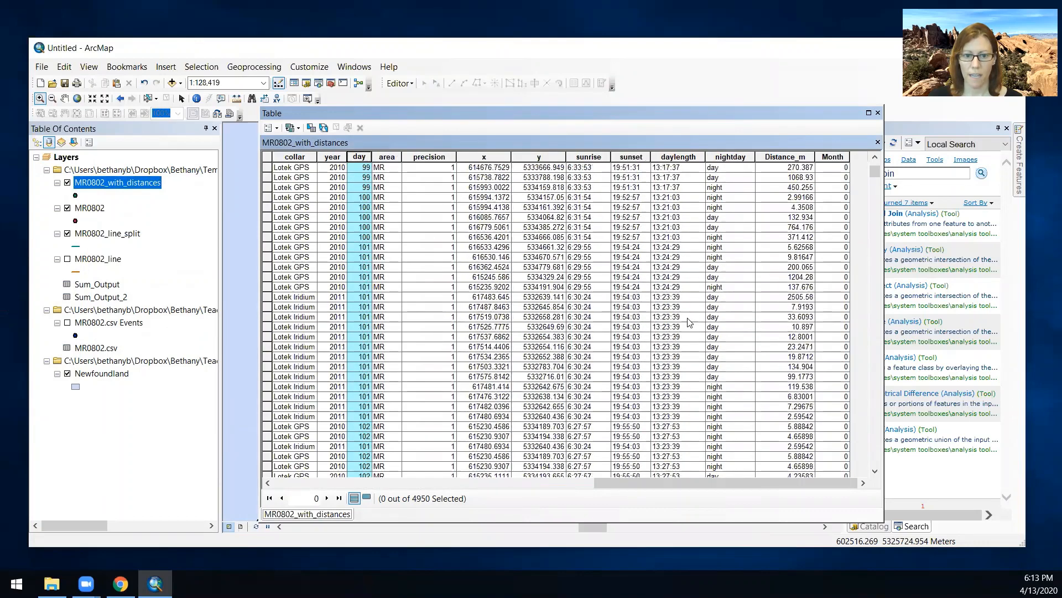
{"action": "scroll", "coordinate": [660, 359], "scroll_direction": "up", "scroll_amount": 20}
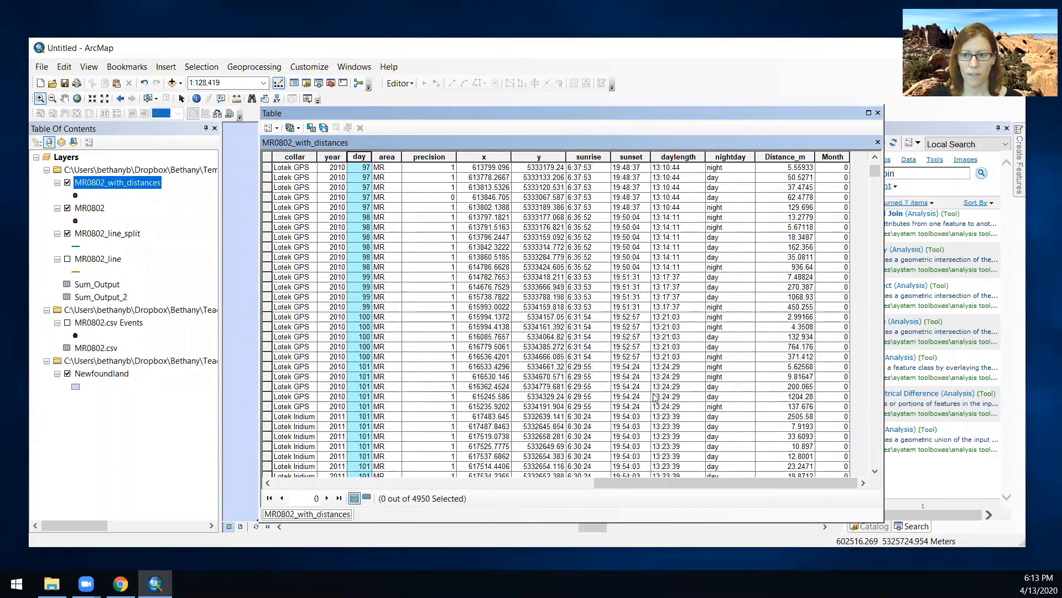
{"action": "scroll", "coordinate": [654, 399], "scroll_direction": "up", "scroll_amount": 1}
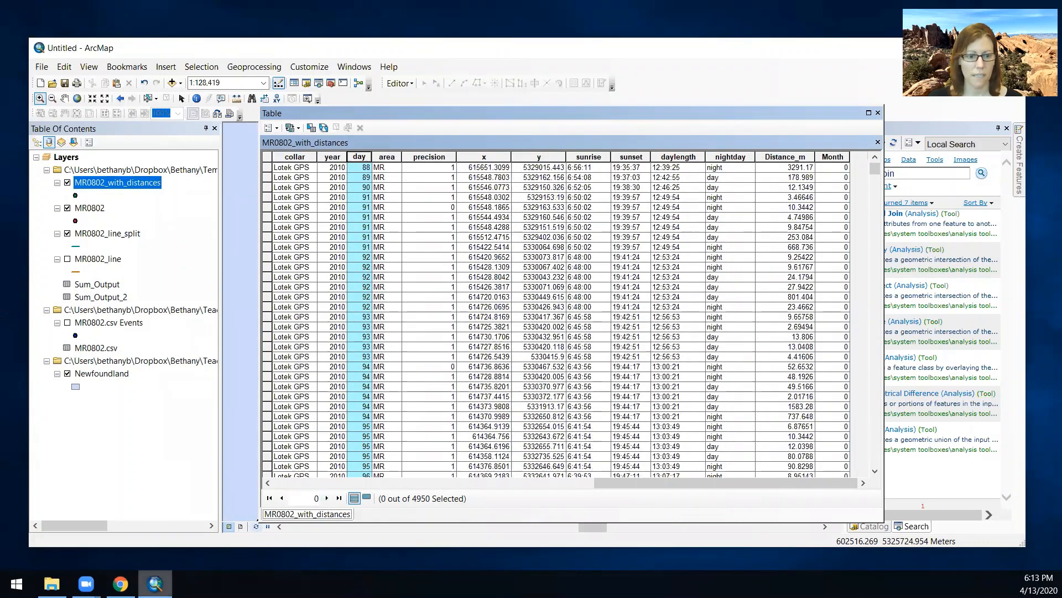
{"action": "left_click", "coordinate": [120, 583]}
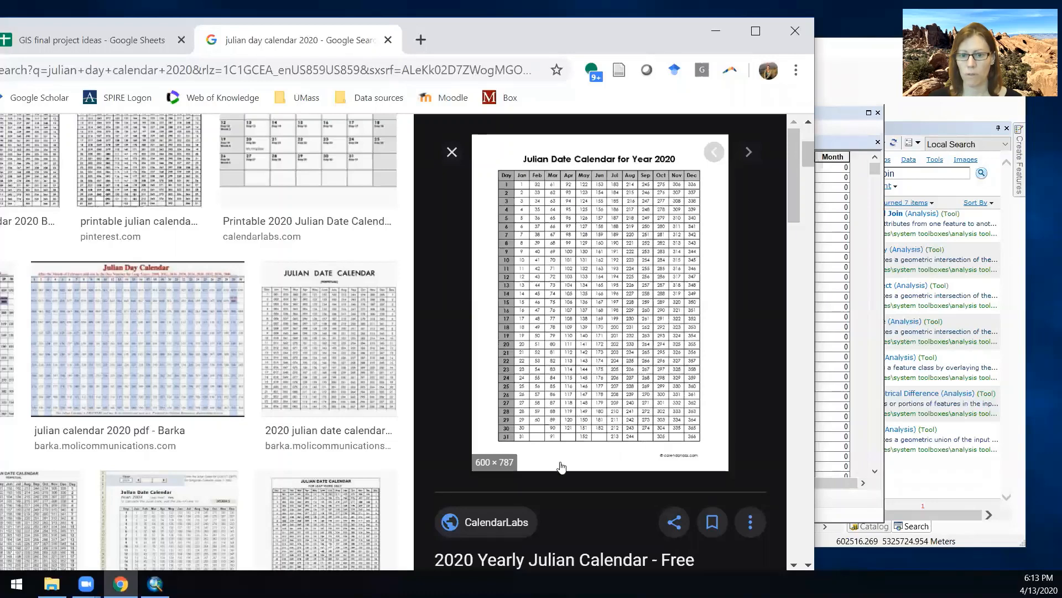
{"action": "left_click", "coordinate": [716, 30]}
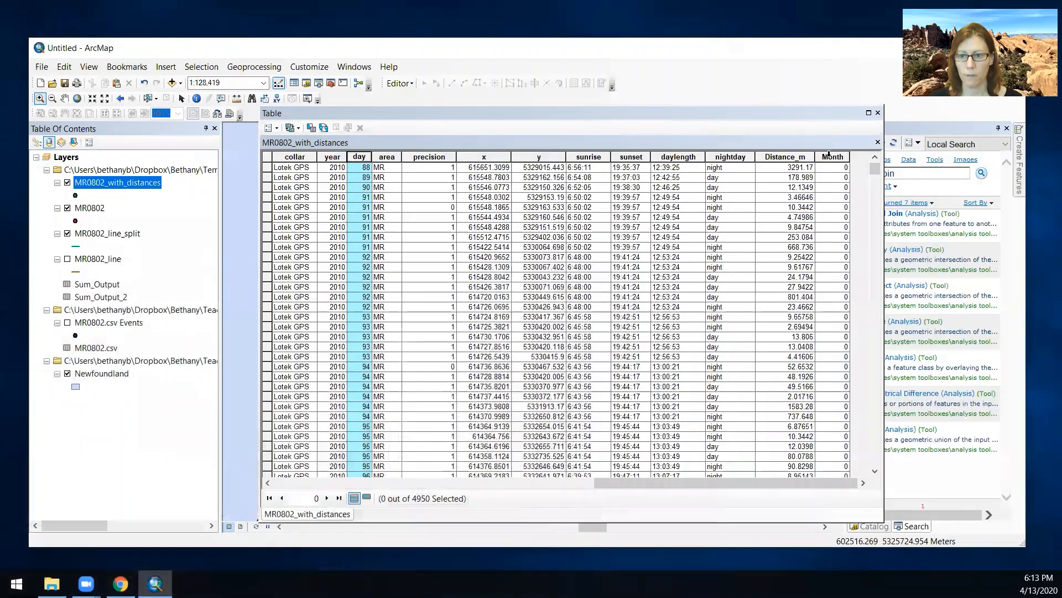
- Select the records from the first one, day 88, through the last day 121 record and calculate their Month field as 4
{"action": "left_click", "coordinate": [833, 156]}
{"action": "right_click", "coordinate": [833, 156]}
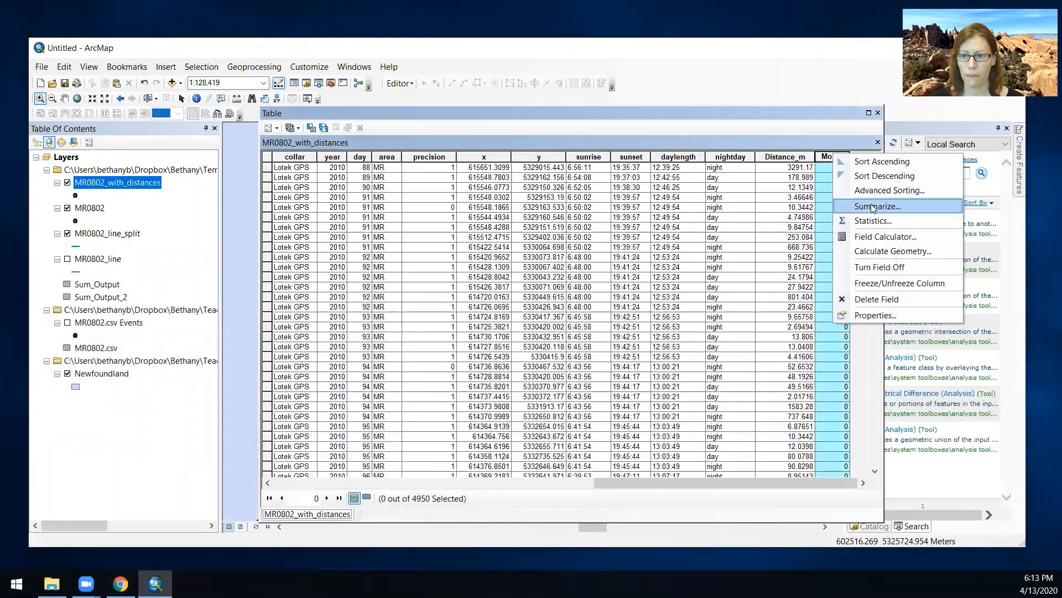
{"action": "left_click", "coordinate": [269, 167]}
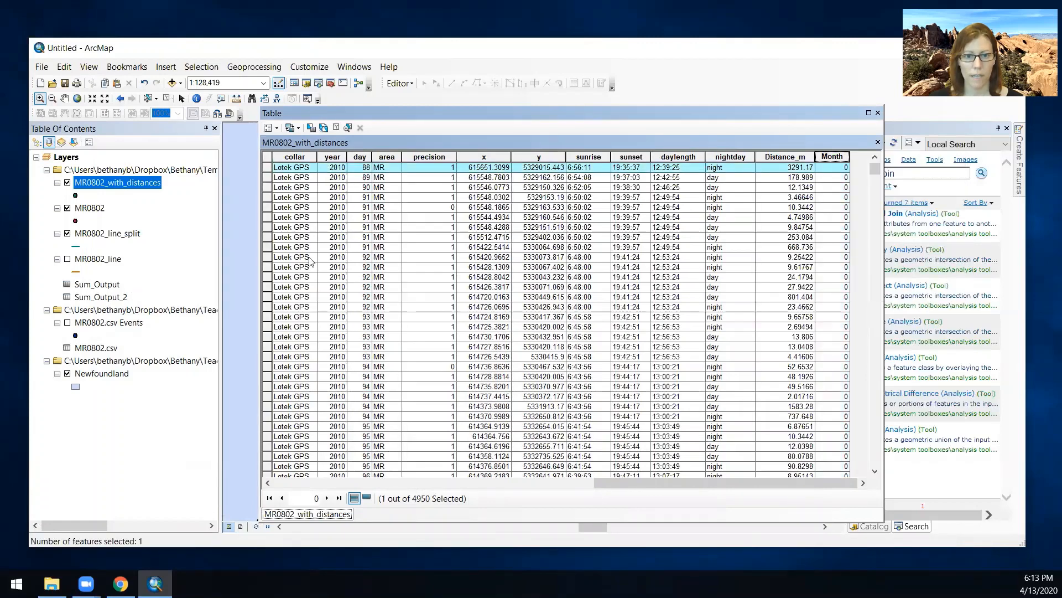
{"action": "scroll", "coordinate": [284, 327], "scroll_direction": "down", "scroll_amount": 15}
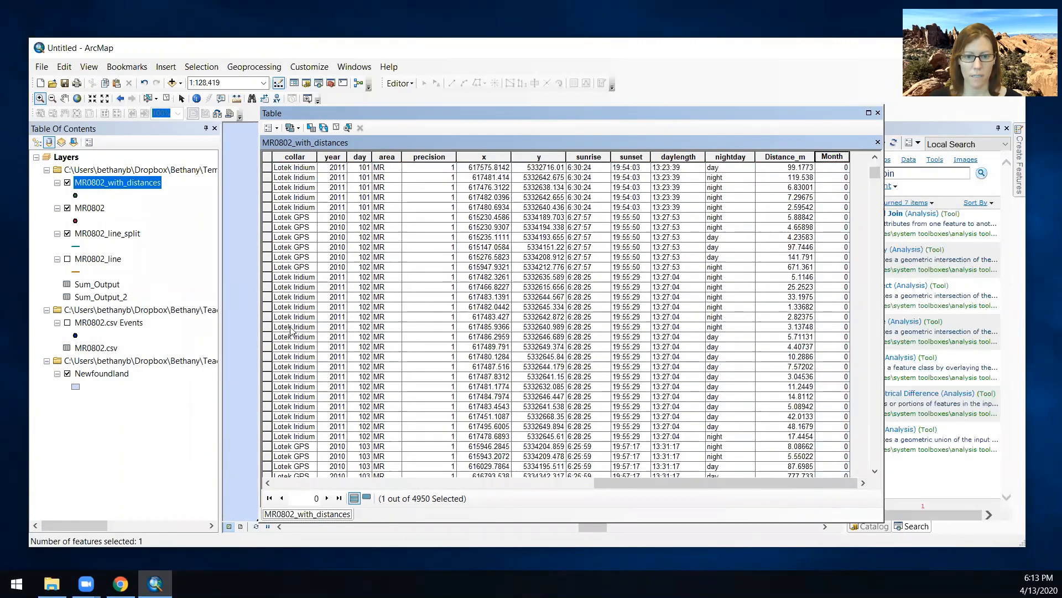
{"action": "mouse_move", "coordinate": [879, 178]}
{"action": "left_mouse_down"}
{"action": "mouse_move", "coordinate": [882, 206]}
{"action": "mouse_move", "coordinate": [885, 194]}
{"action": "left_mouse_up"}
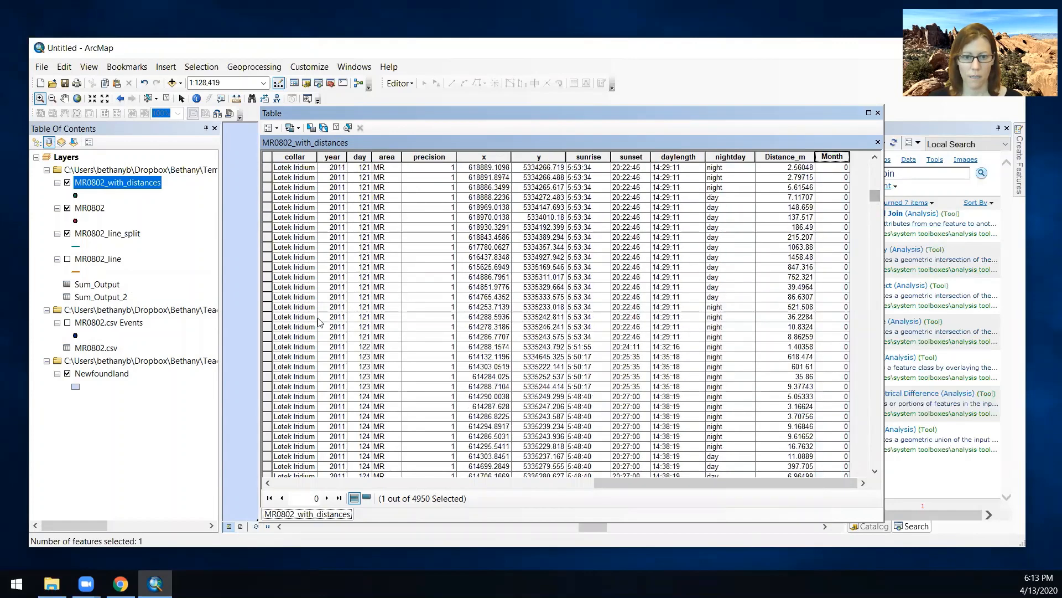
{"action": "left_click", "coordinate": [270, 336], "text": "shift"}
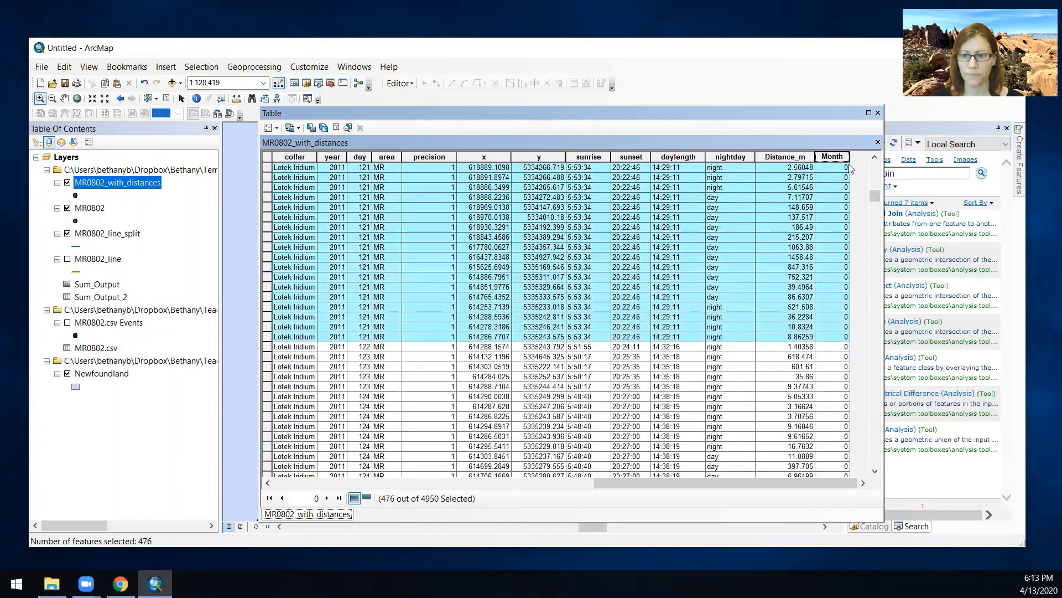
{"action": "right_click", "coordinate": [836, 157]}
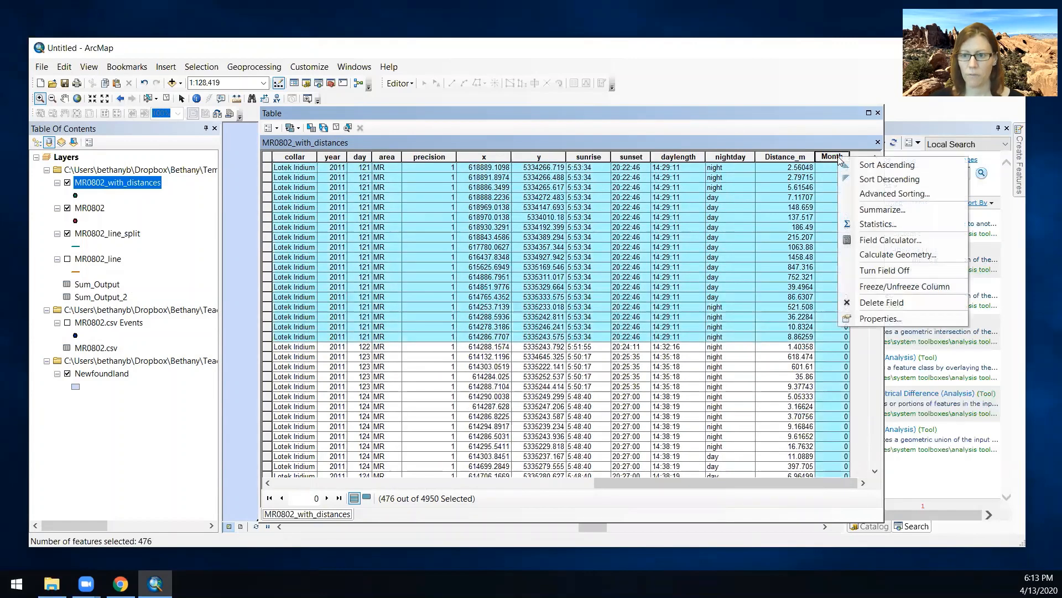
{"action": "left_click", "coordinate": [885, 243]}
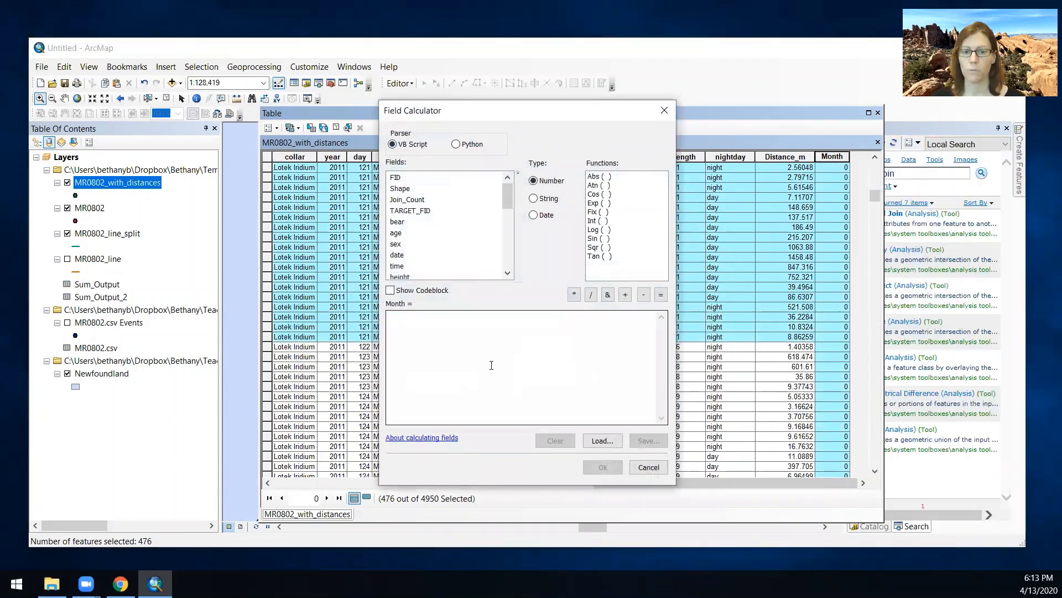
{"action": "left_click", "coordinate": [457, 334]}
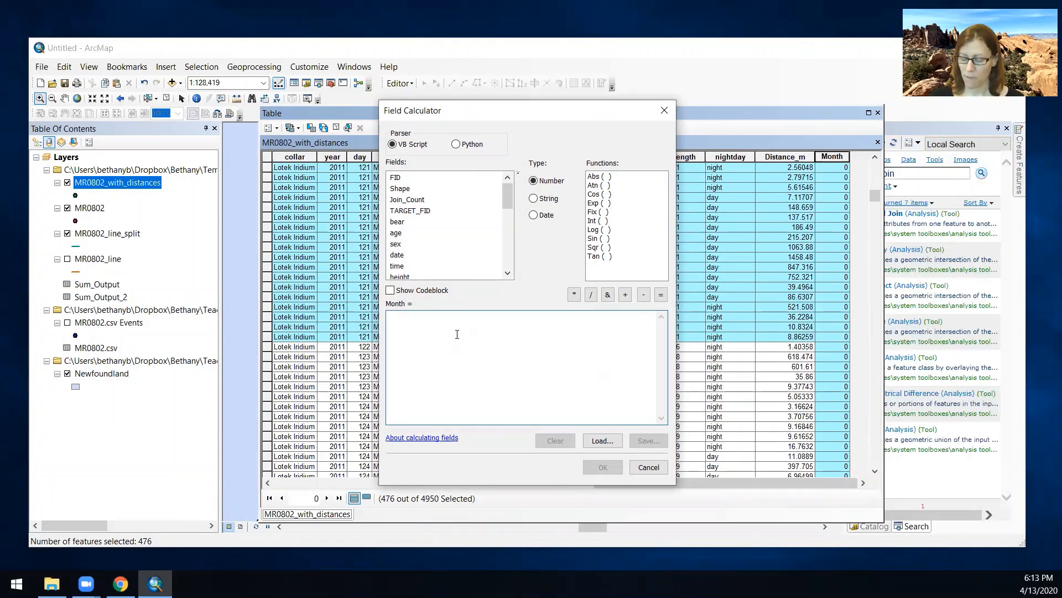
{"action": "type", "text": "4"}
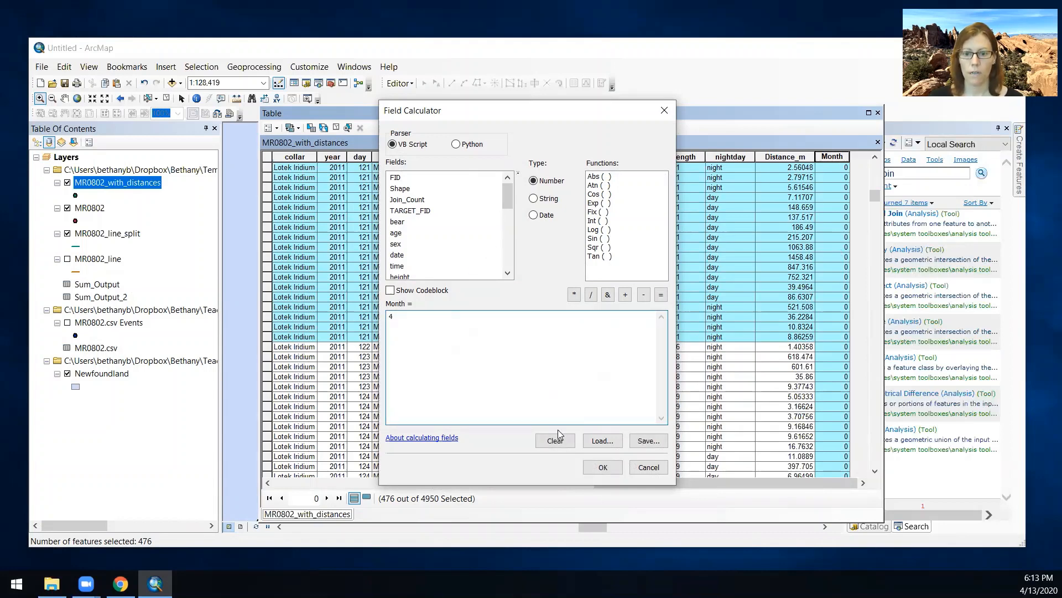
{"action": "left_click", "coordinate": [603, 467]}
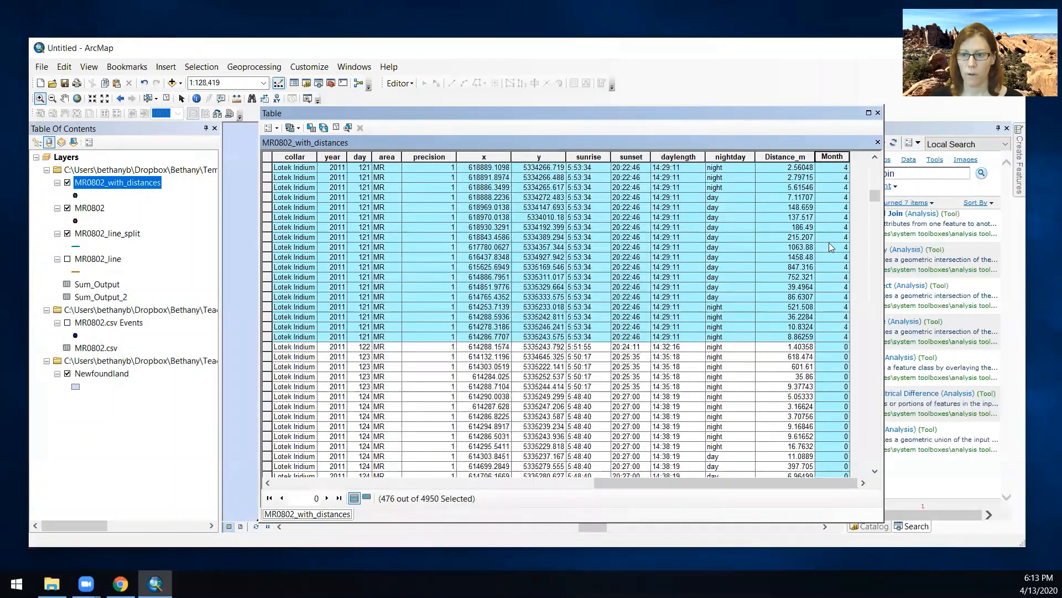
- Check the Julian calendar in Chrome, select the records from day 122 through day 152, and calculate their Month field as 5
{"action": "left_click", "coordinate": [269, 347]}
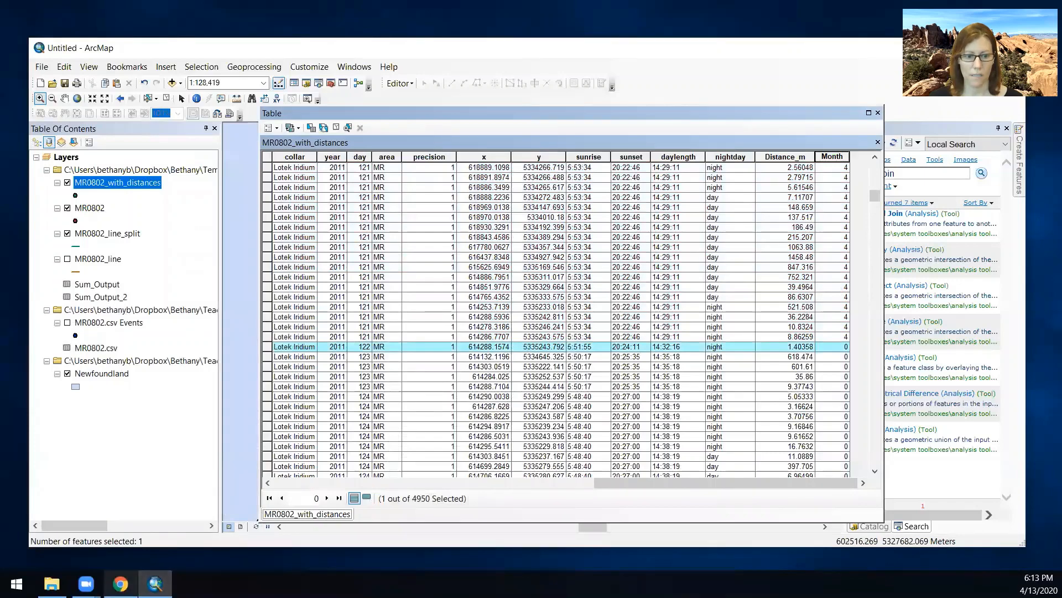
{"action": "left_click", "coordinate": [120, 583]}
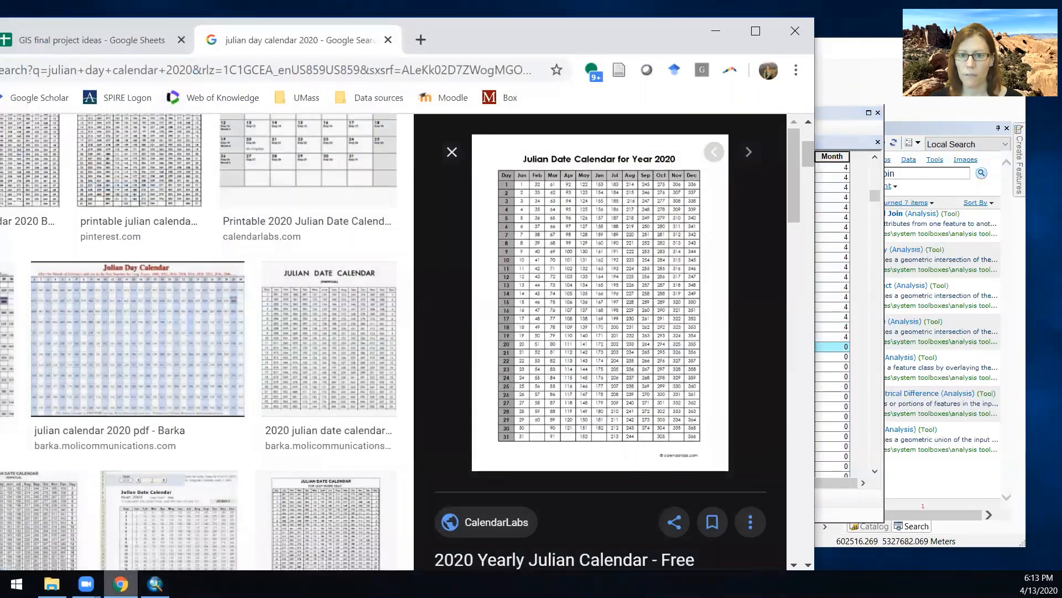
{"action": "left_click", "coordinate": [120, 583]}
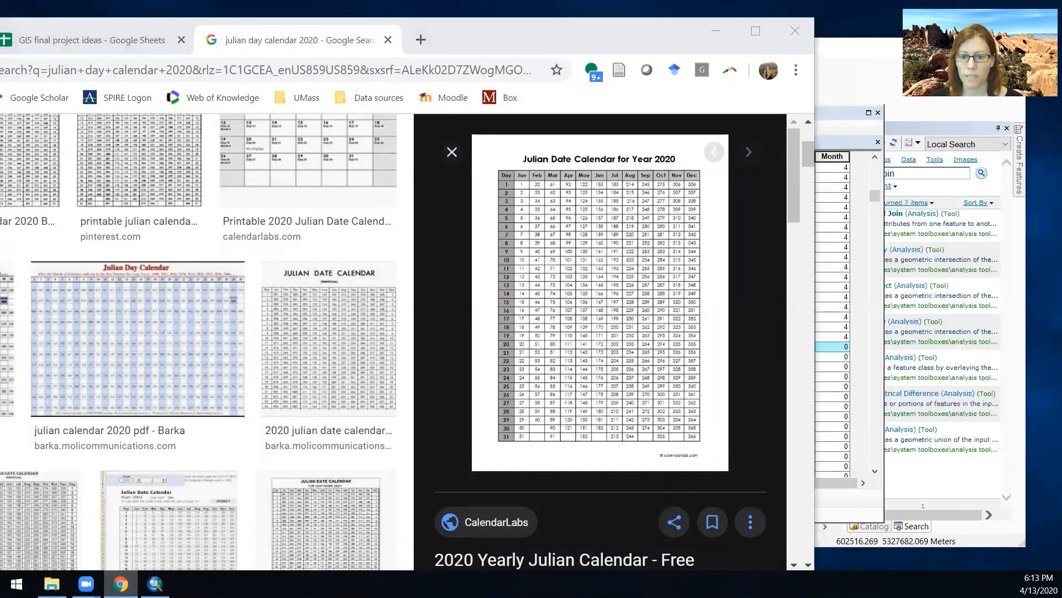
{"action": "left_click_drag", "start_coordinate": [877, 196], "coordinate": [867, 231]}
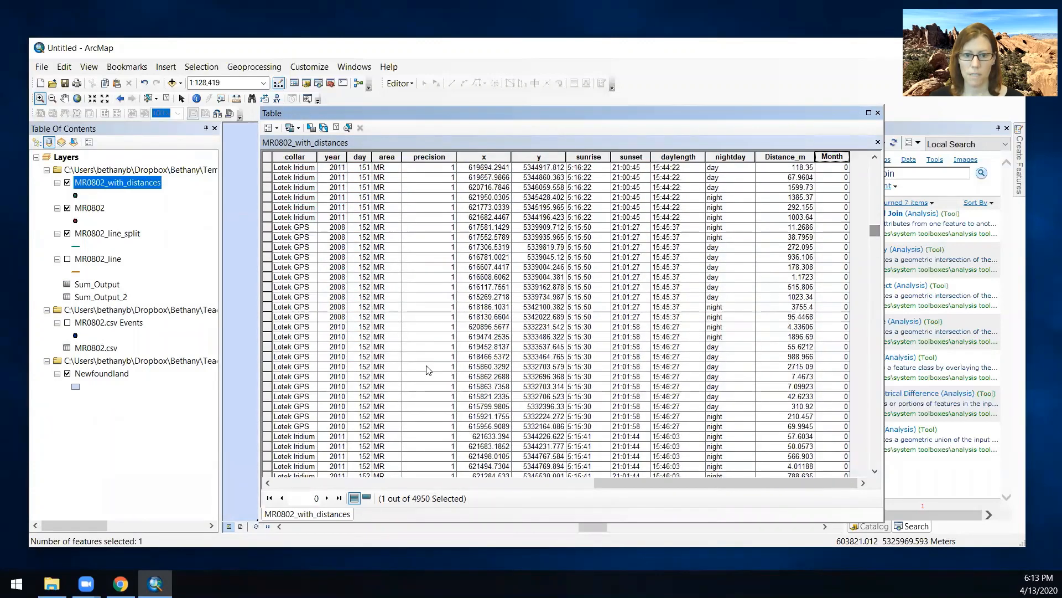
{"action": "scroll", "coordinate": [398, 381], "scroll_direction": "down", "scroll_amount": 8}
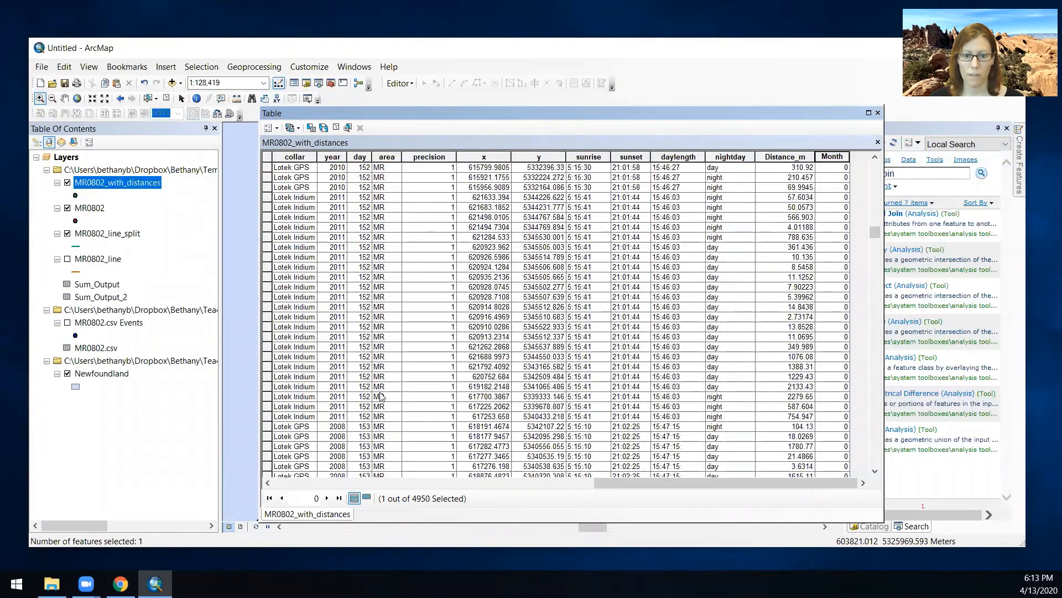
{"action": "left_click", "coordinate": [267, 416], "text": "shift"}
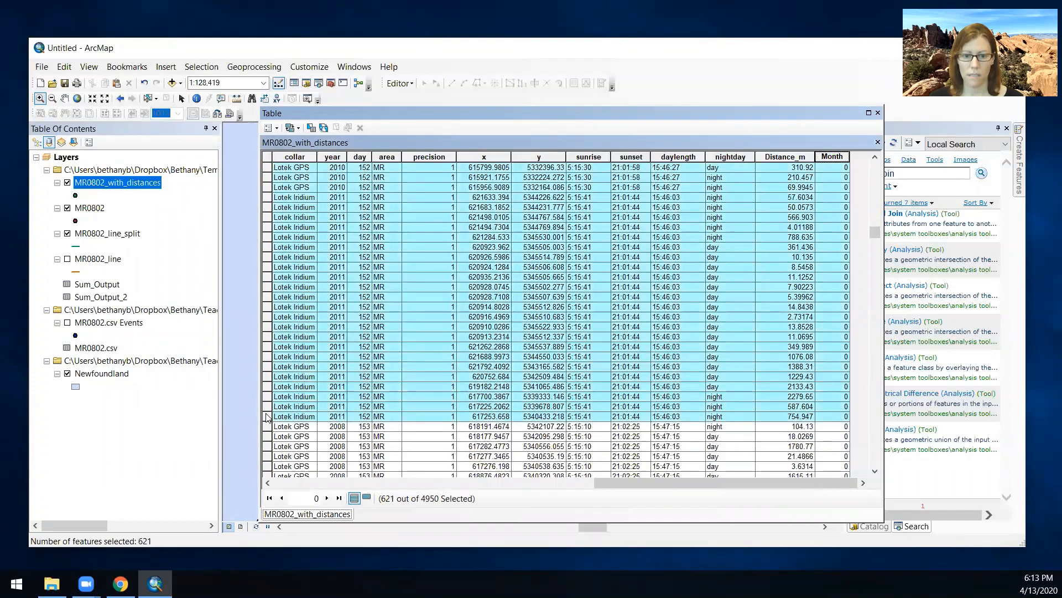
{"action": "right_click", "coordinate": [839, 155]}
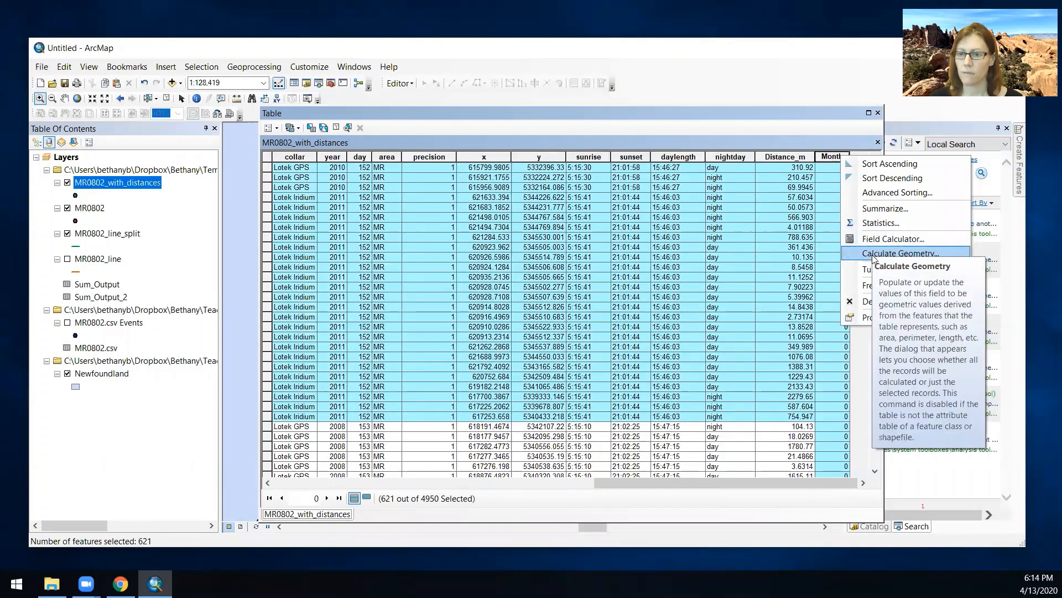
{"action": "left_click", "coordinate": [891, 239]}
{"action": "left_click", "coordinate": [463, 332]}
{"action": "type", "text": "4"}
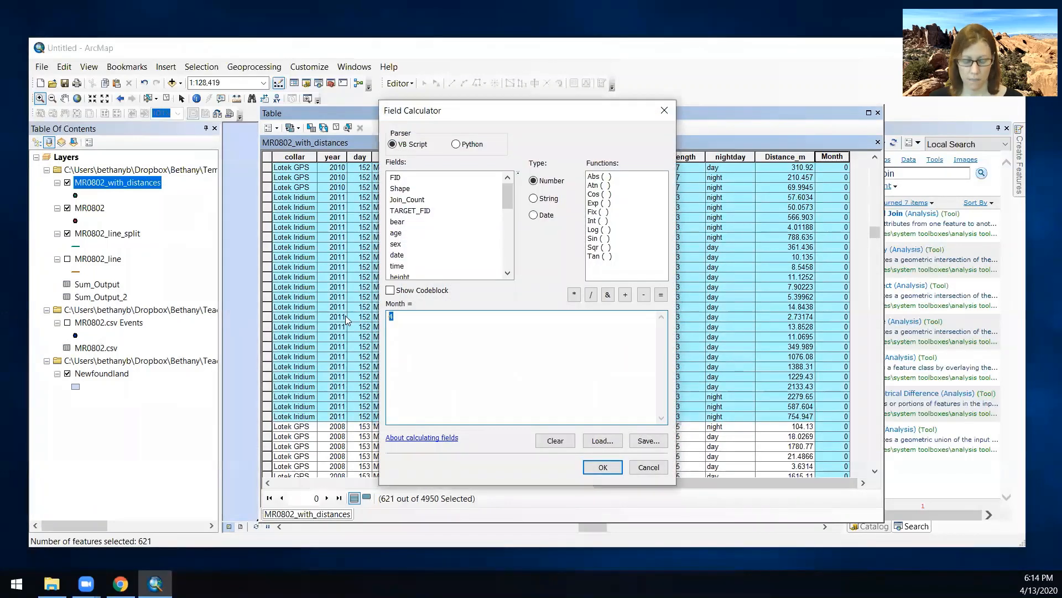
{"action": "type", "text": "5"}
{"action": "left_click", "coordinate": [604, 468]}
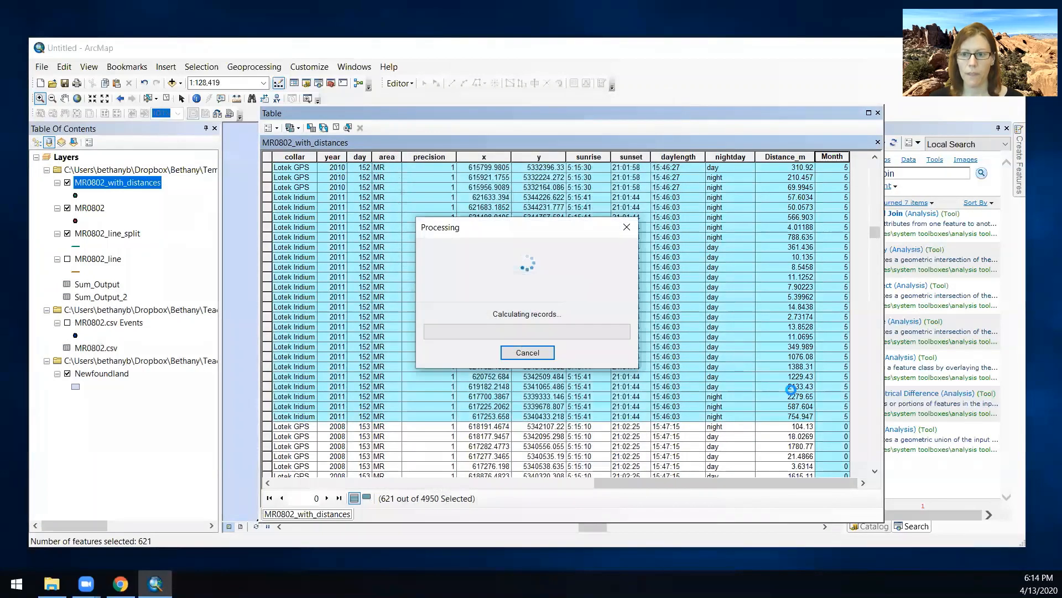
{"action": "left_click", "coordinate": [838, 406]}
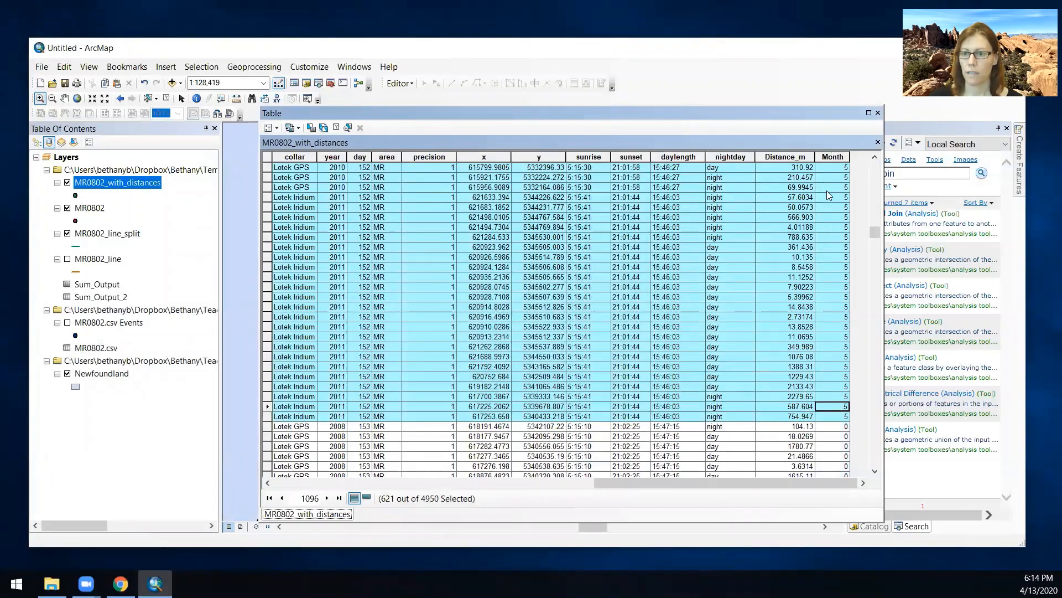
- Clear the record selection, summarize the table by Month with the average of Distance_m, and add the result table to the map
{"action": "left_click", "coordinate": [336, 128]}
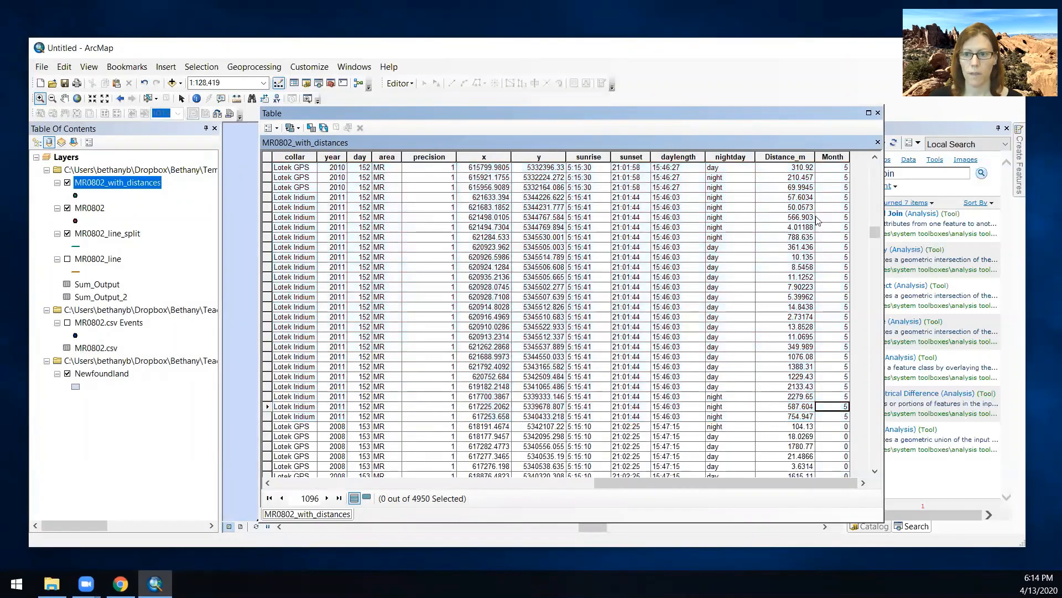
{"action": "left_click", "coordinate": [837, 158]}
{"action": "right_click", "coordinate": [839, 161]}
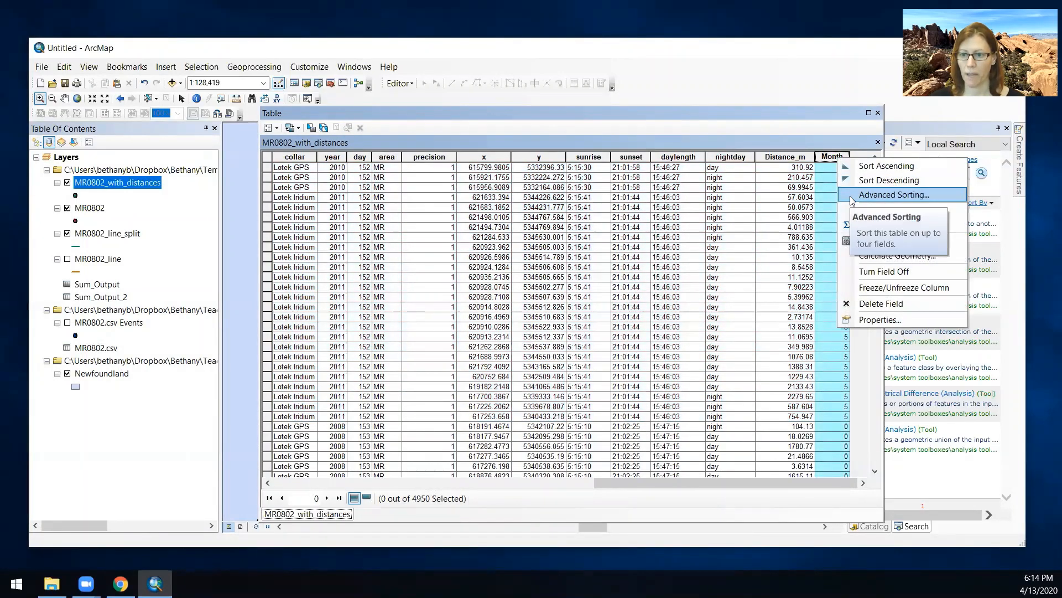
{"action": "left_click", "coordinate": [882, 211]}
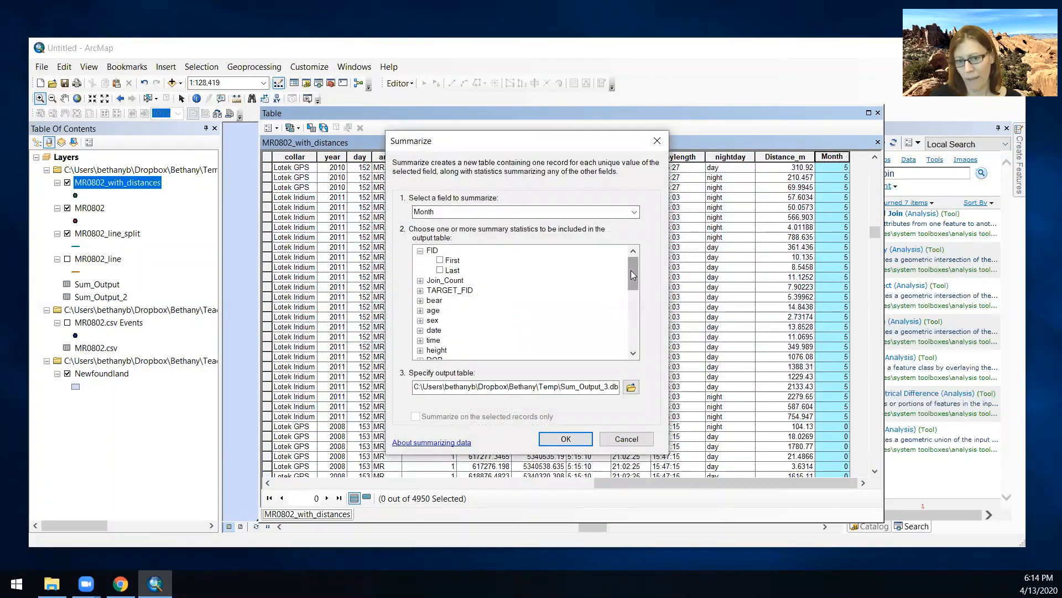
{"action": "left_click_drag", "start_coordinate": [630, 271], "coordinate": [633, 330]}
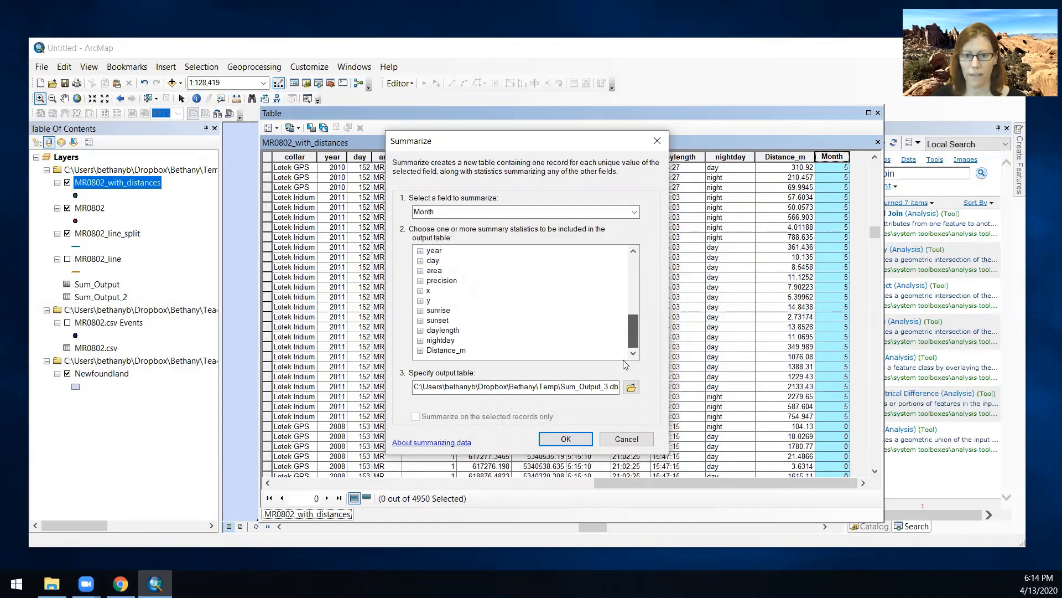
{"action": "left_click", "coordinate": [421, 351]}
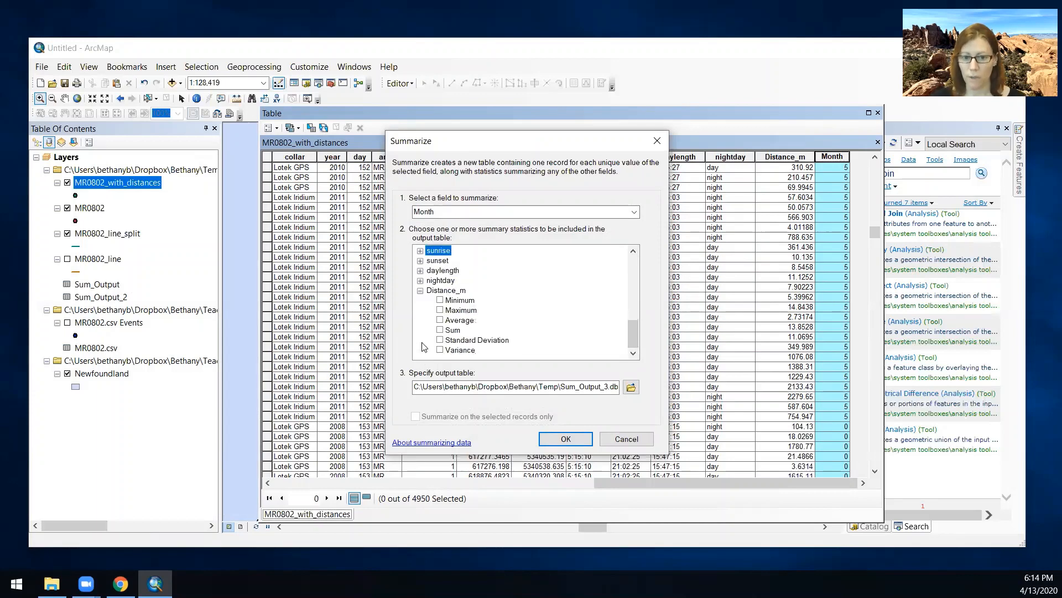
{"action": "left_click", "coordinate": [441, 319]}
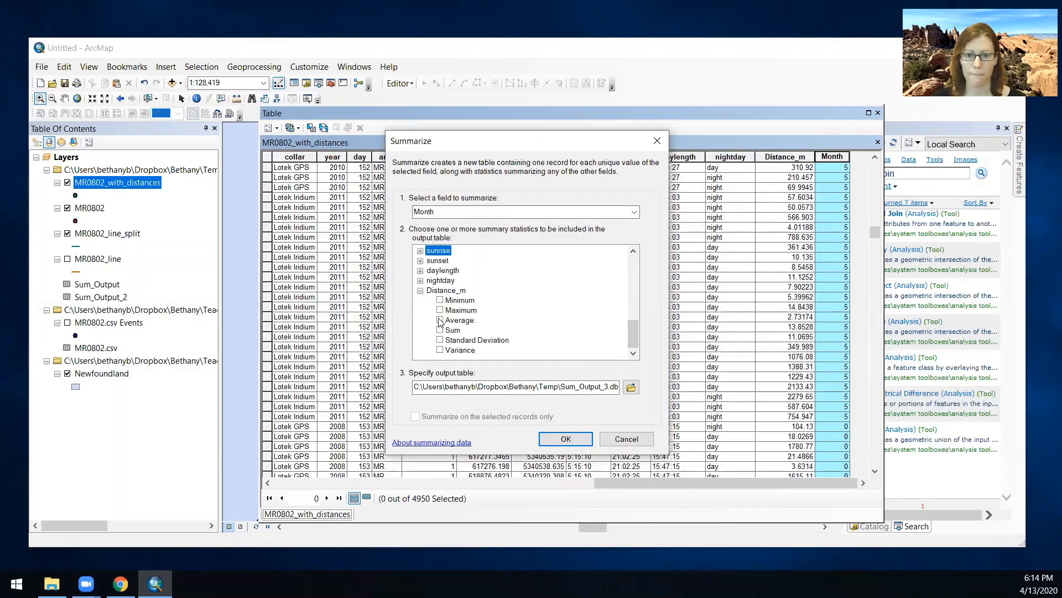
{"action": "left_click", "coordinate": [575, 439]}
{"action": "left_click", "coordinate": [553, 343]}
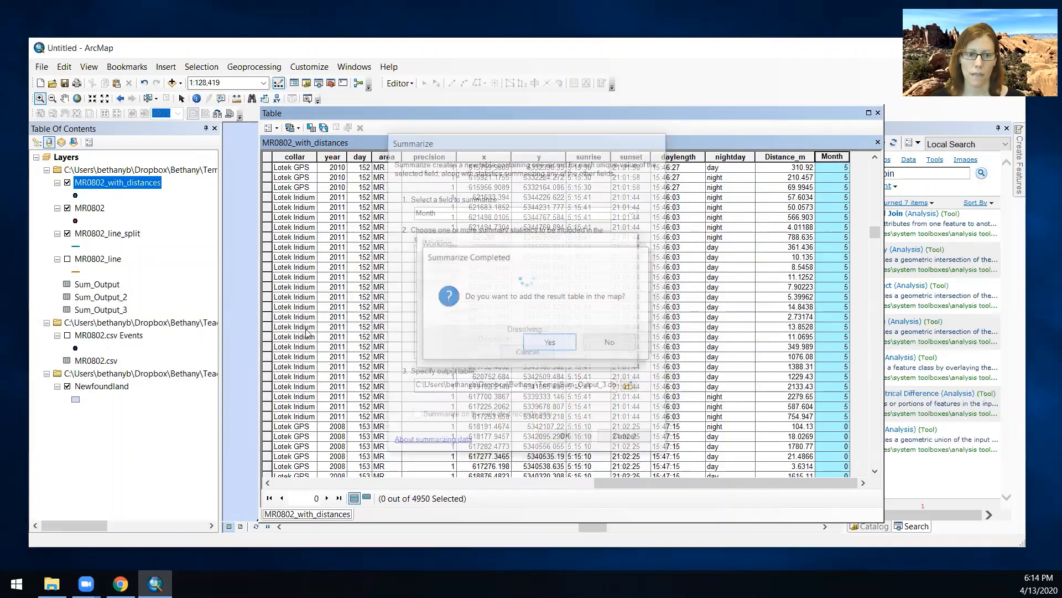
- Open the Sum_Output_3 table, examine the average distance for each month, and close the table window
{"action": "right_click", "coordinate": [97, 309]}
{"action": "left_click", "coordinate": [124, 320]}
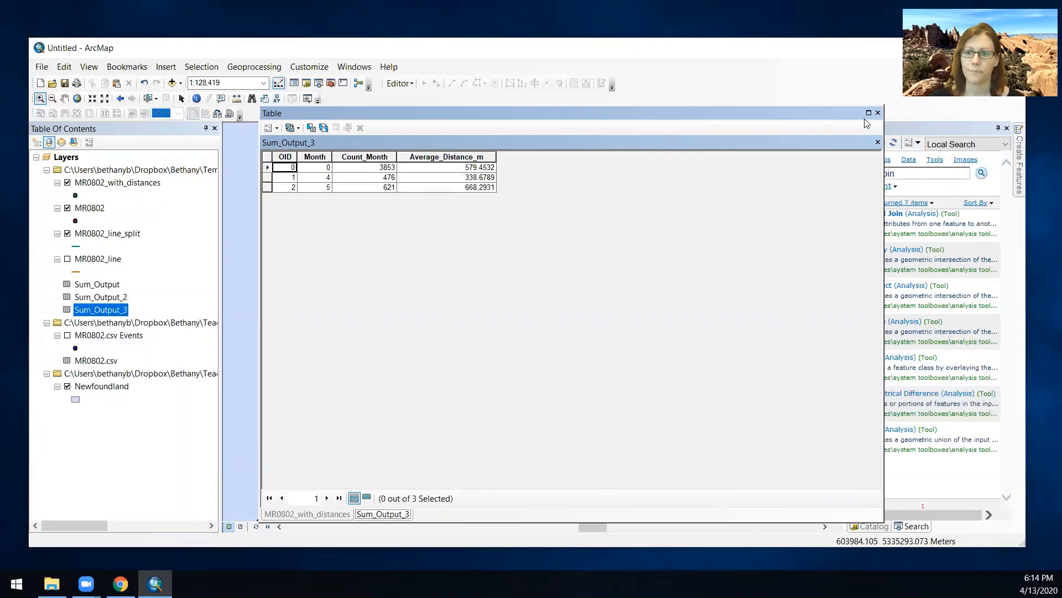
{"action": "left_click", "coordinate": [878, 113]}
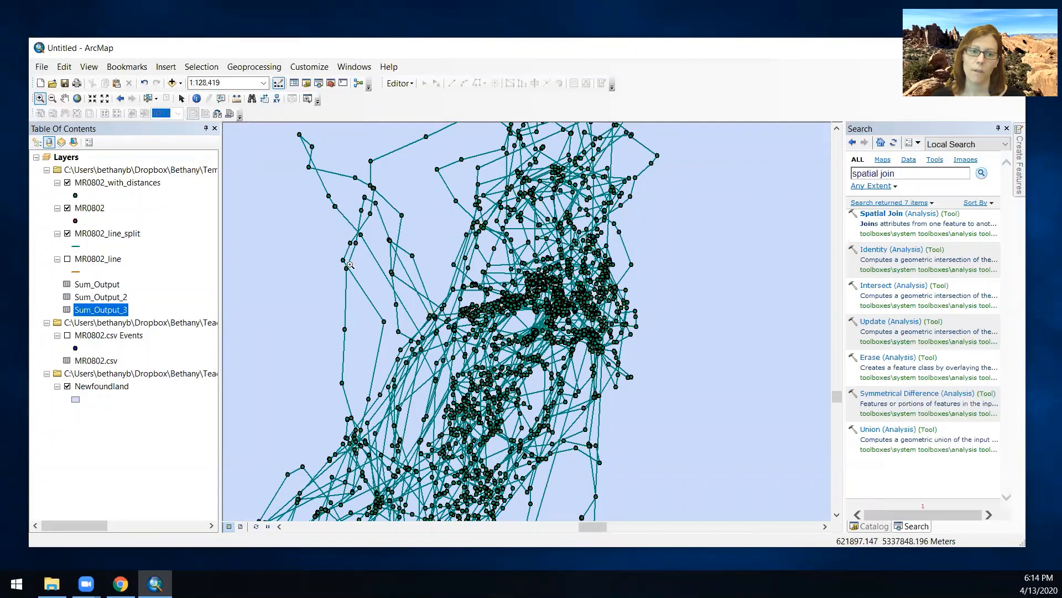
- Open the MR0802_with_distances attribute table, look over its fields, and close the table window
{"action": "right_click", "coordinate": [109, 187]}
{"action": "left_click", "coordinate": [145, 217]}
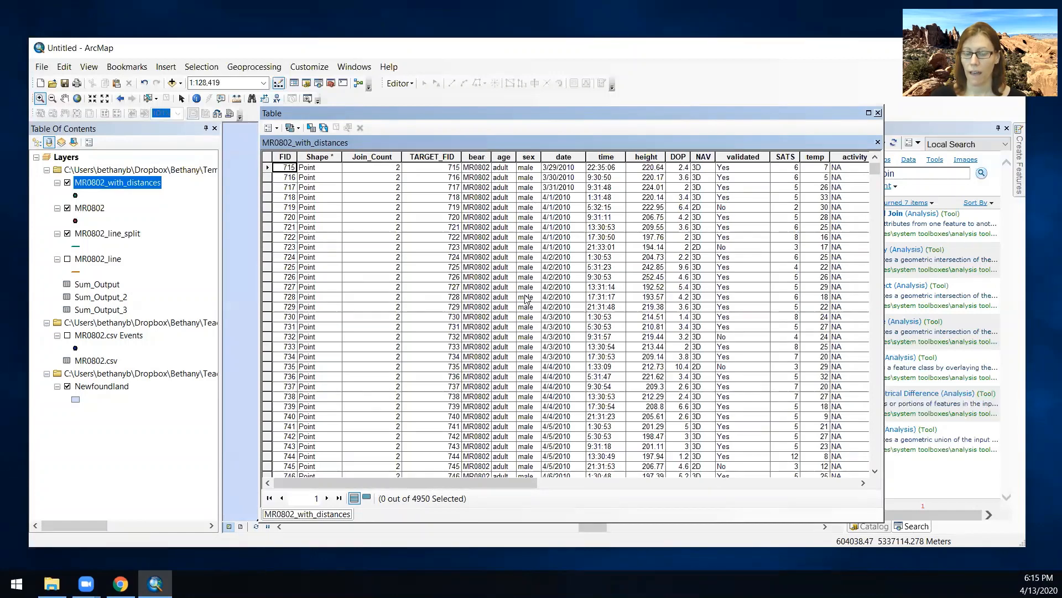
{"action": "left_click", "coordinate": [878, 113]}
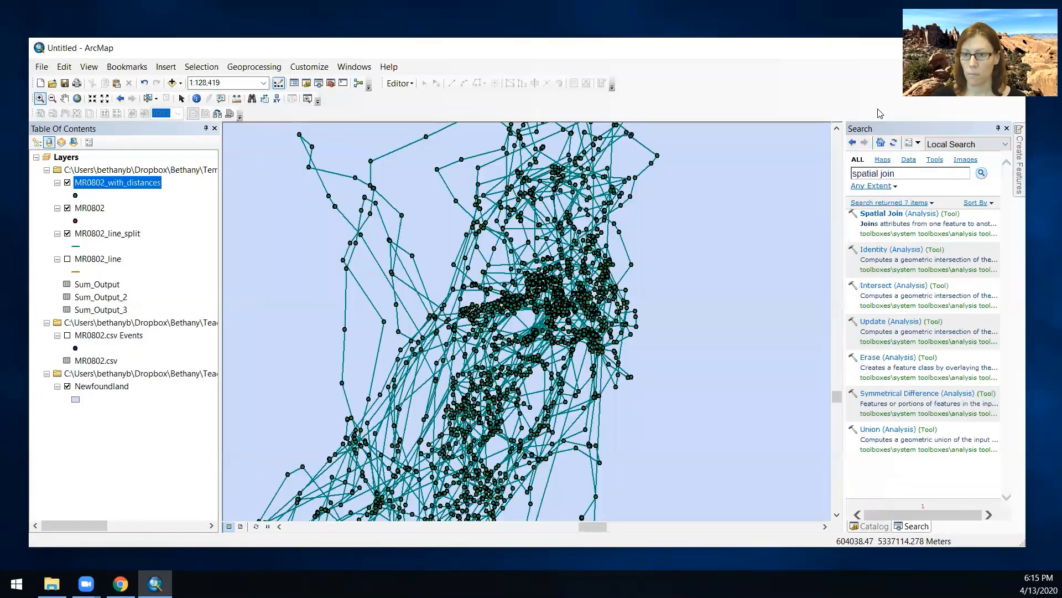
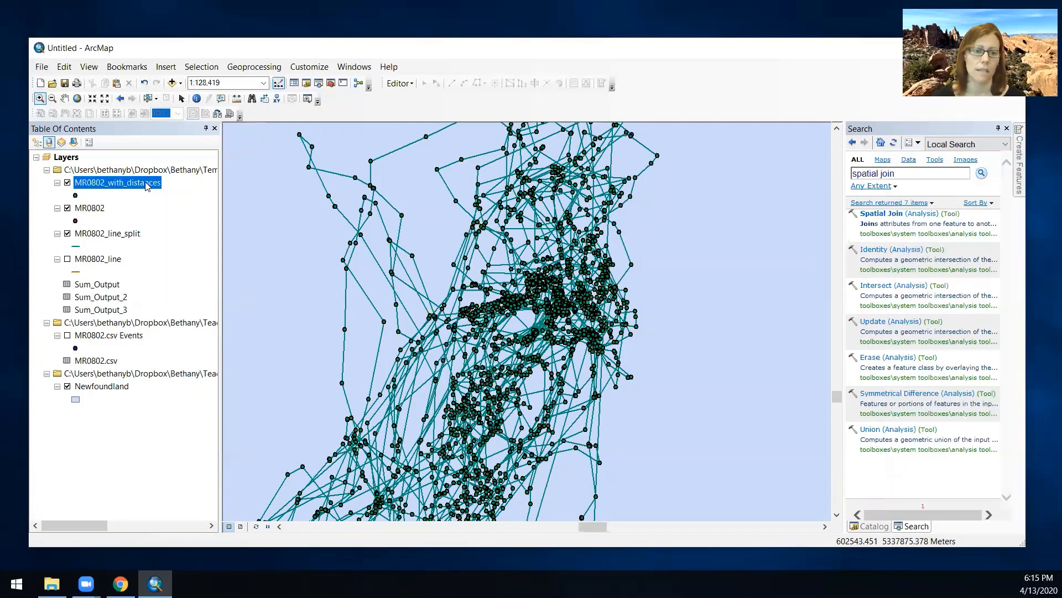
- Start exporting all records of Sum_Output_3, browse for the output table location, and show the available save types
{"action": "left_click", "coordinate": [107, 311]}
{"action": "right_click", "coordinate": [108, 310]}
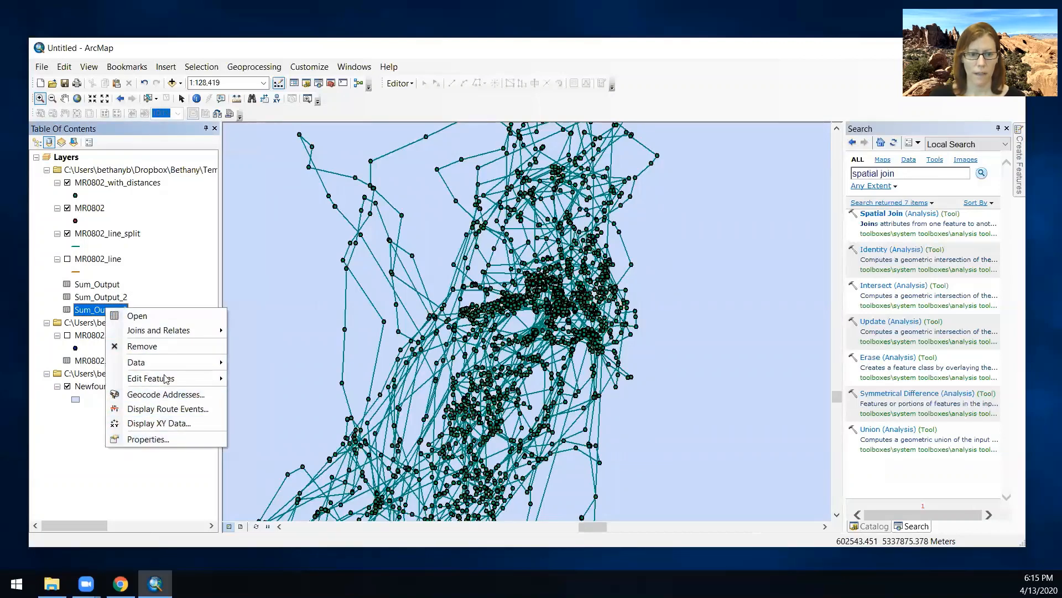
{"action": "mouse_move", "coordinate": [169, 363]}
{"action": "left_click", "coordinate": [301, 380]}
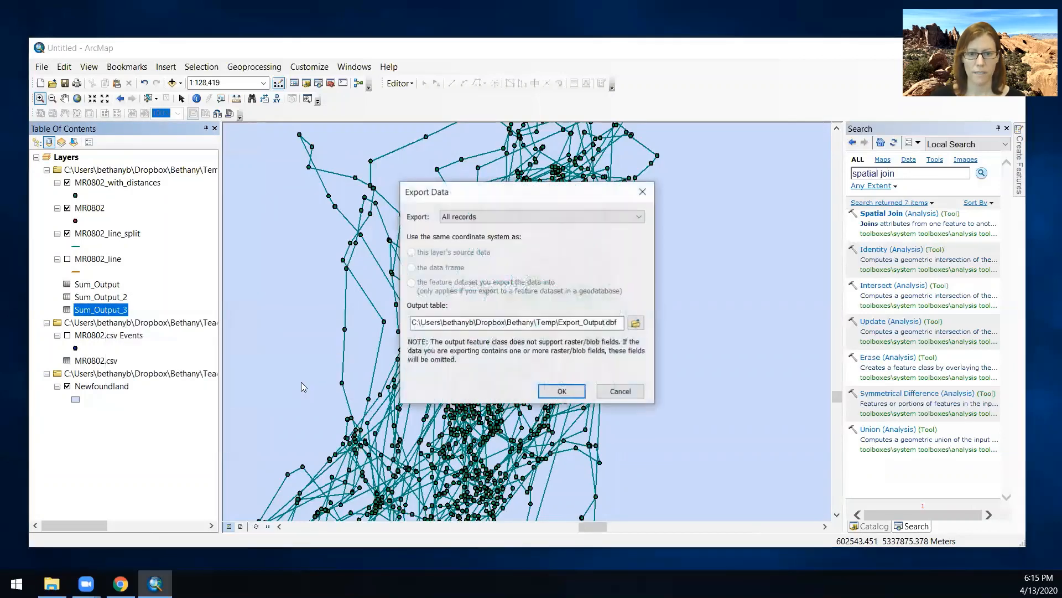
{"action": "left_click", "coordinate": [636, 324]}
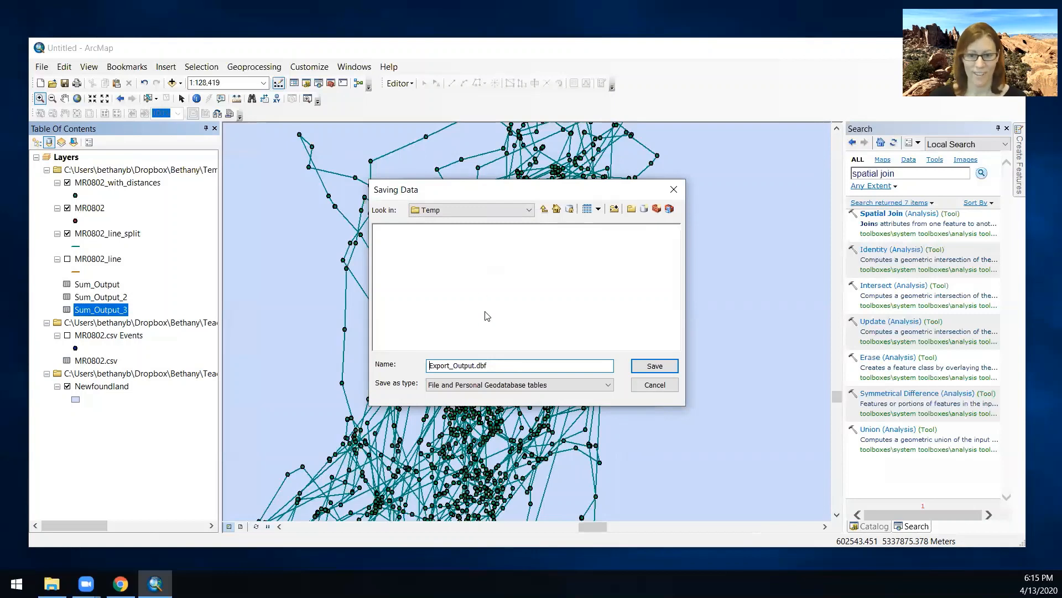
{"action": "left_click", "coordinate": [548, 385]}
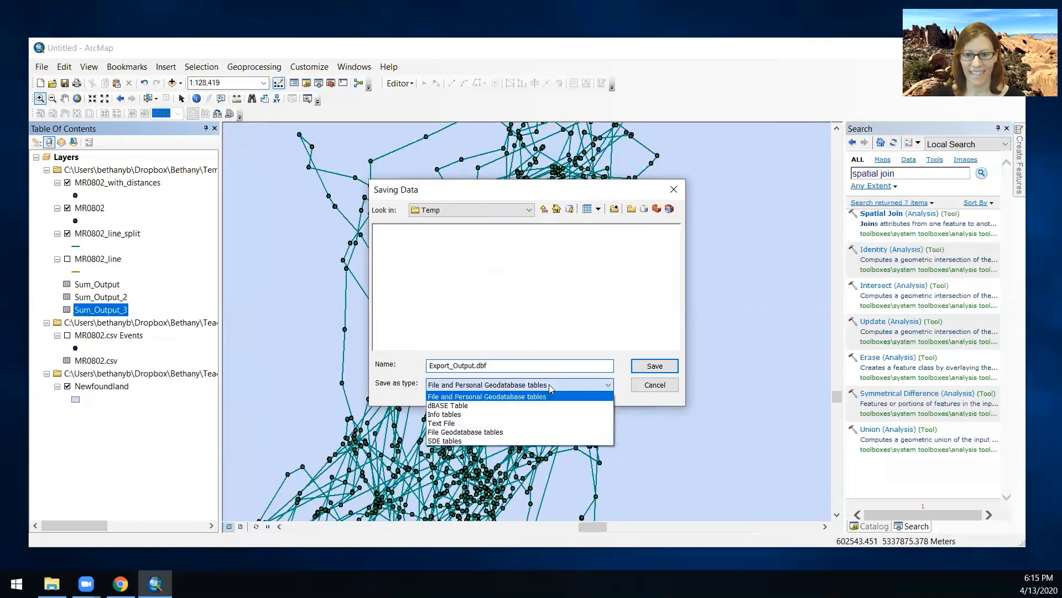
- Export all records of the Sum_Output_3 table as the text file April_May_everythingelse.txt in Temp, without adding it to the map
{"action": "left_click", "coordinate": [476, 424]}
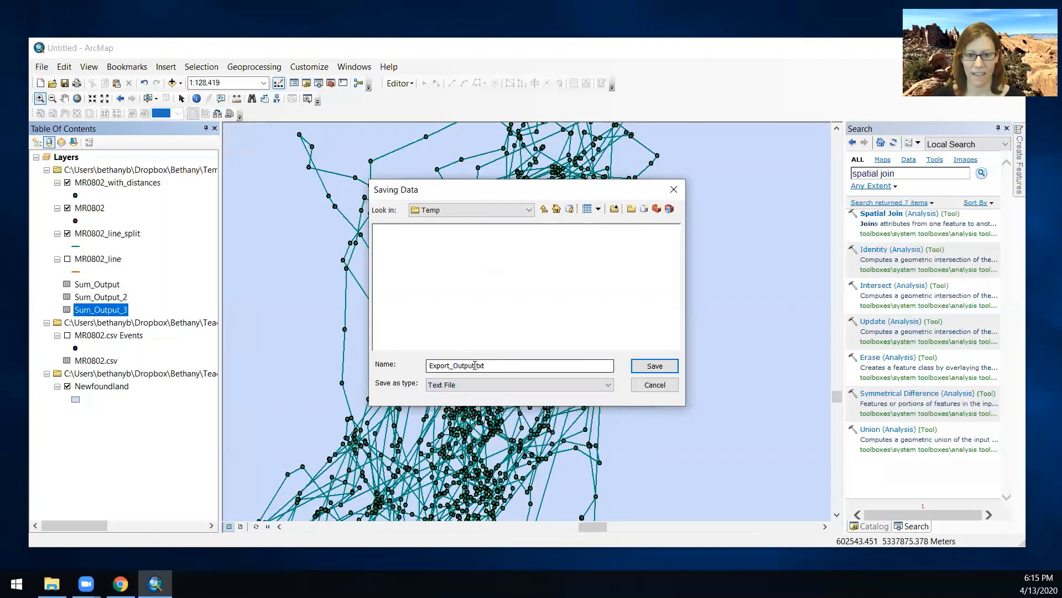
{"action": "left_click_drag", "start_coordinate": [474, 365], "coordinate": [384, 365]}
{"action": "type", "text": "Apri"}
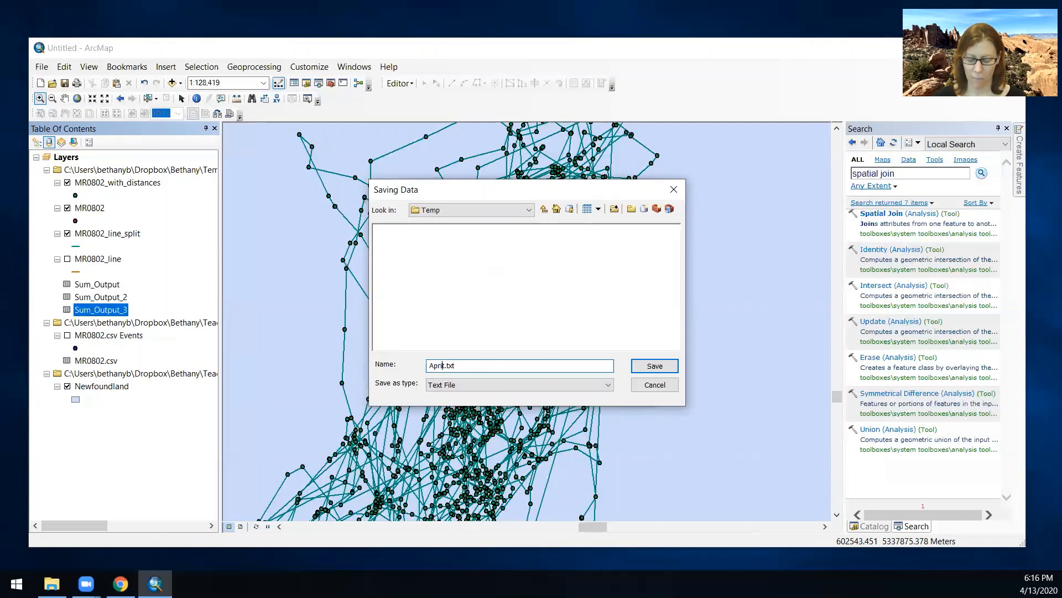
{"action": "type", "text": "l_May_e"}
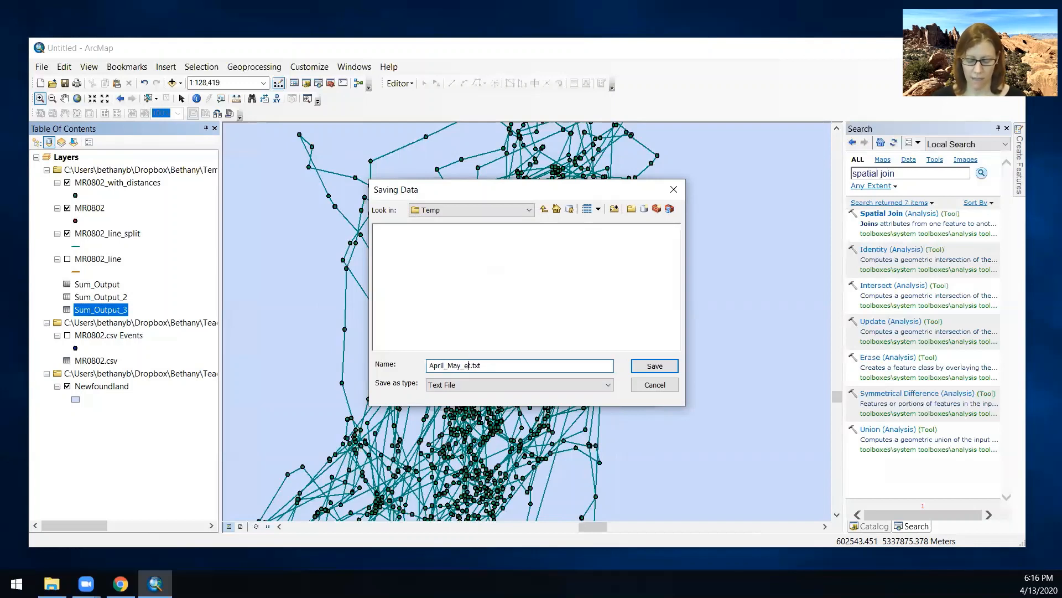
{"action": "type", "text": "verythingelse"}
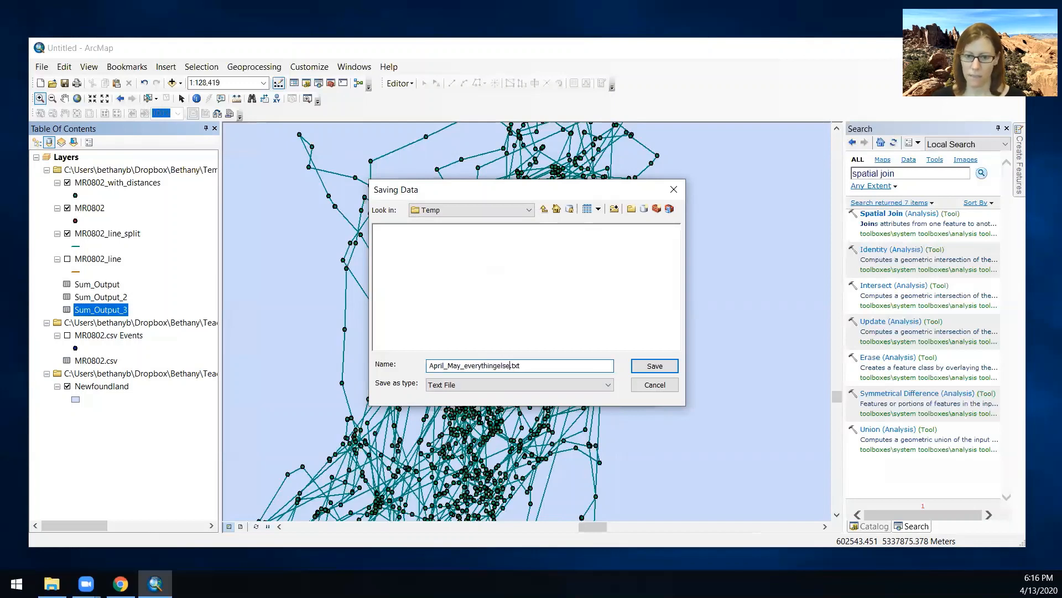
{"action": "key", "text": "Return"}
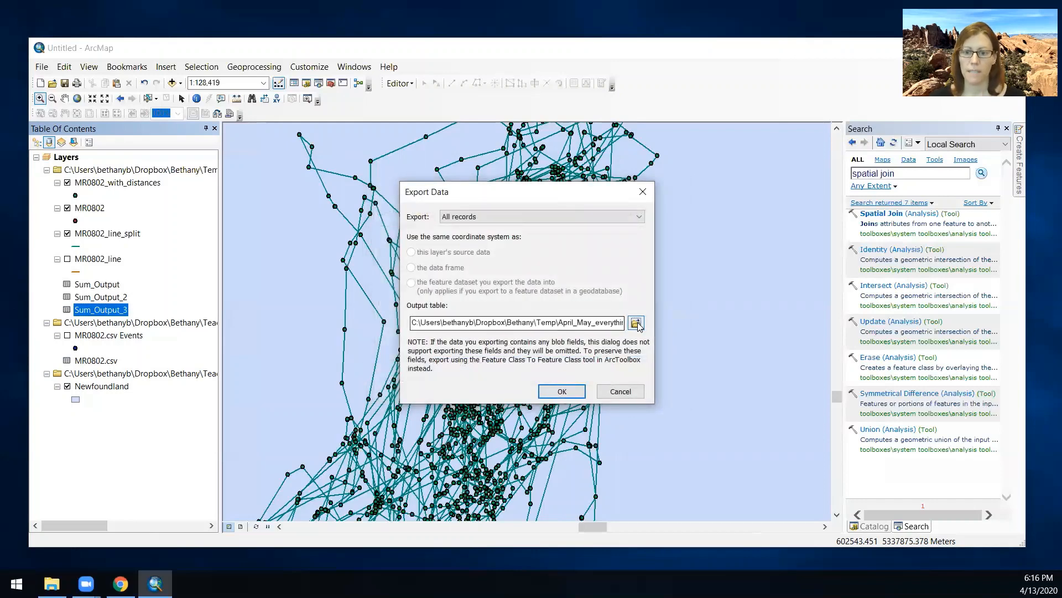
{"action": "left_click", "coordinate": [566, 399]}
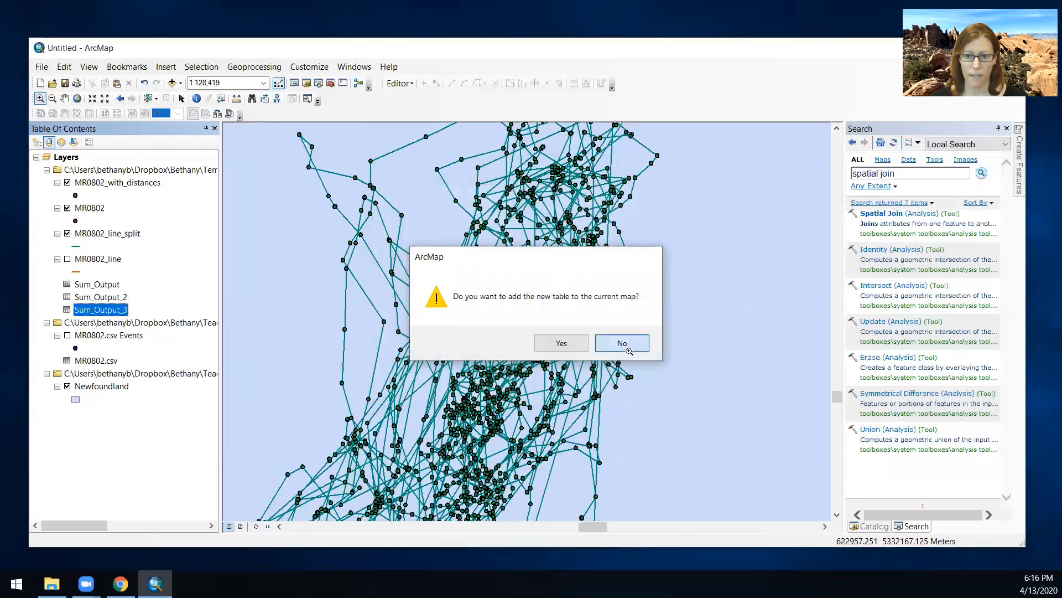
{"action": "left_click", "coordinate": [623, 344]}
- Switch to File Explorer and check which programs can open the April_May_everythingelse text file in the Temp folder
{"action": "left_click", "coordinate": [52, 584]}
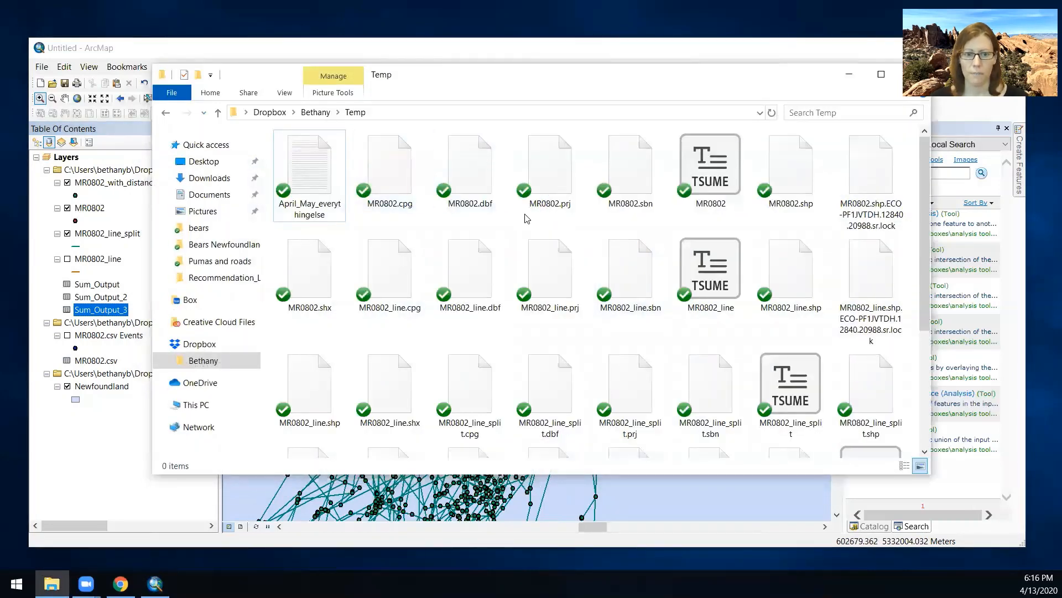
{"action": "left_click", "coordinate": [306, 178]}
{"action": "right_click", "coordinate": [306, 178]}
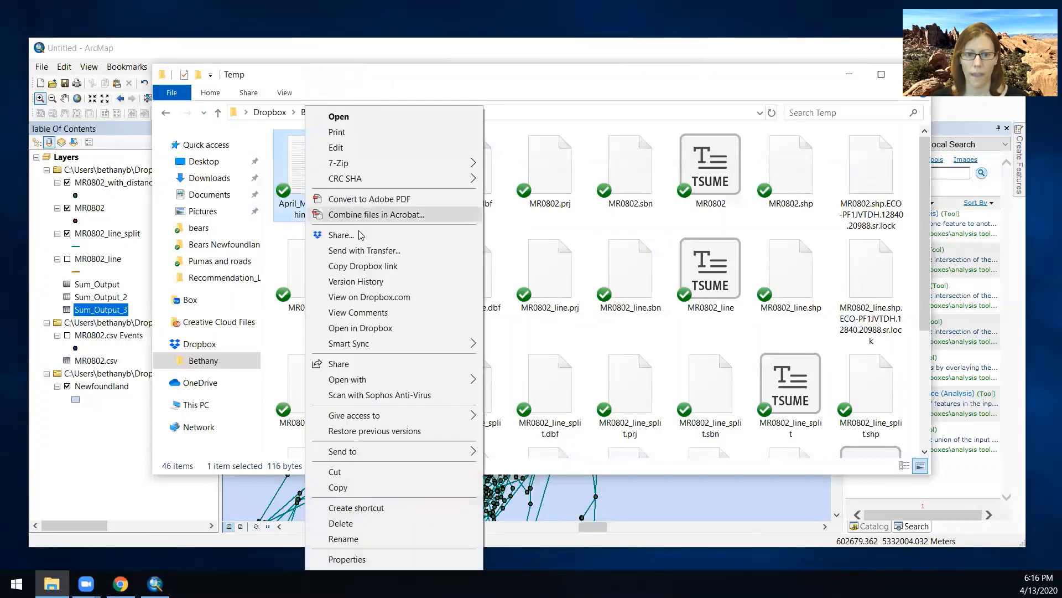
{"action": "mouse_move", "coordinate": [390, 379]}
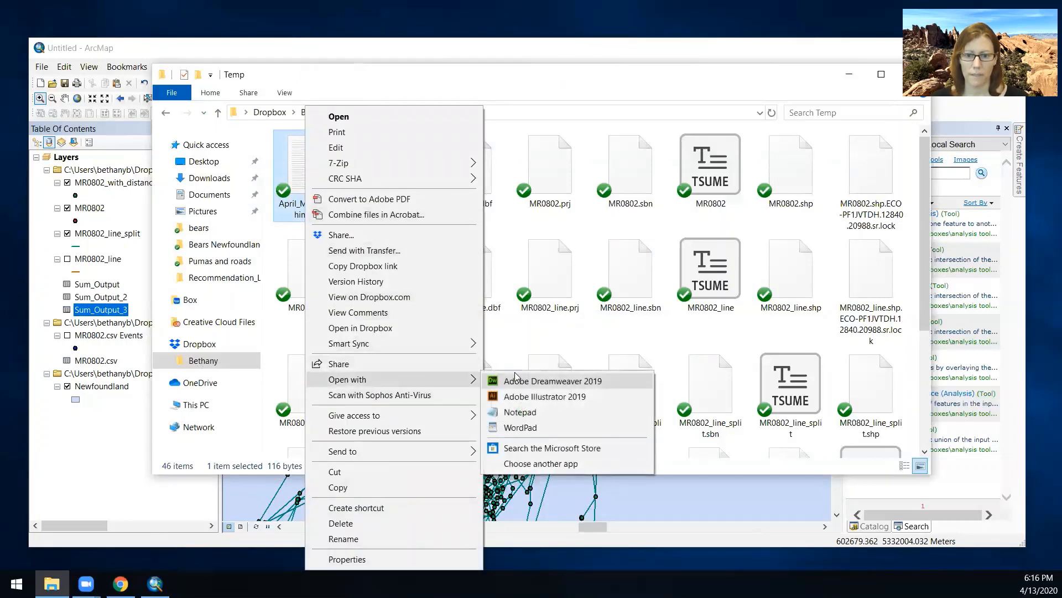
{"action": "left_click", "coordinate": [639, 92]}
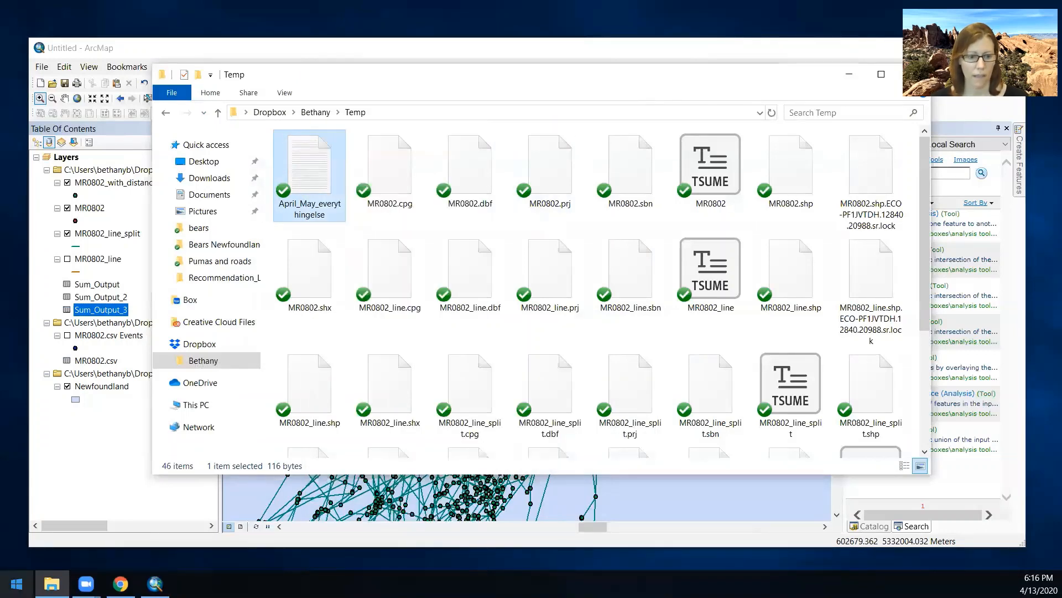
- Start Excel with a blank workbook and move its window so that the whole ribbon is accessible
{"action": "left_click", "coordinate": [16, 584]}
{"action": "left_click", "coordinate": [319, 266]}
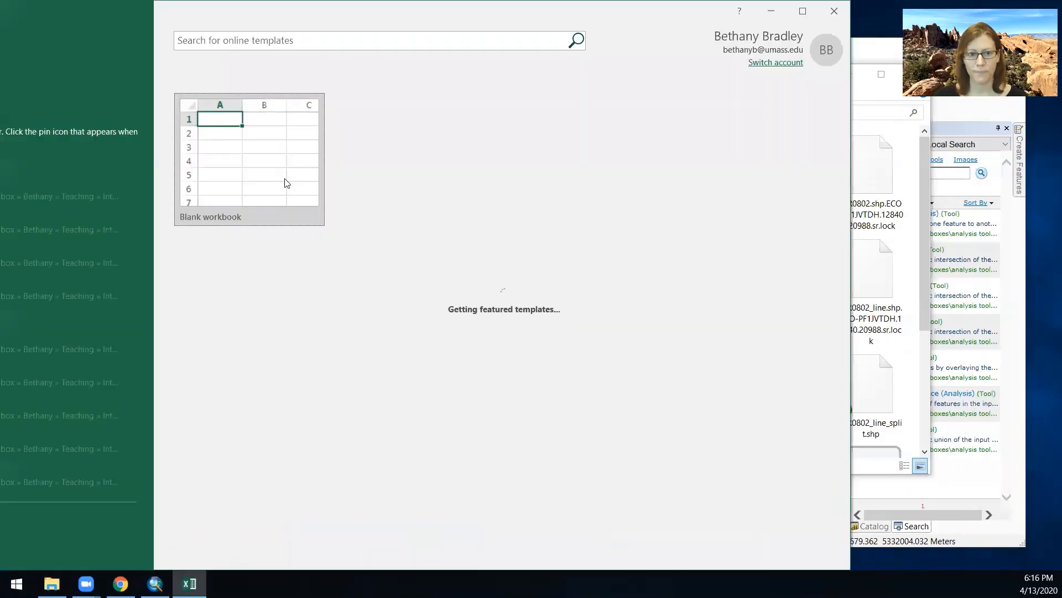
{"action": "left_click", "coordinate": [232, 147]}
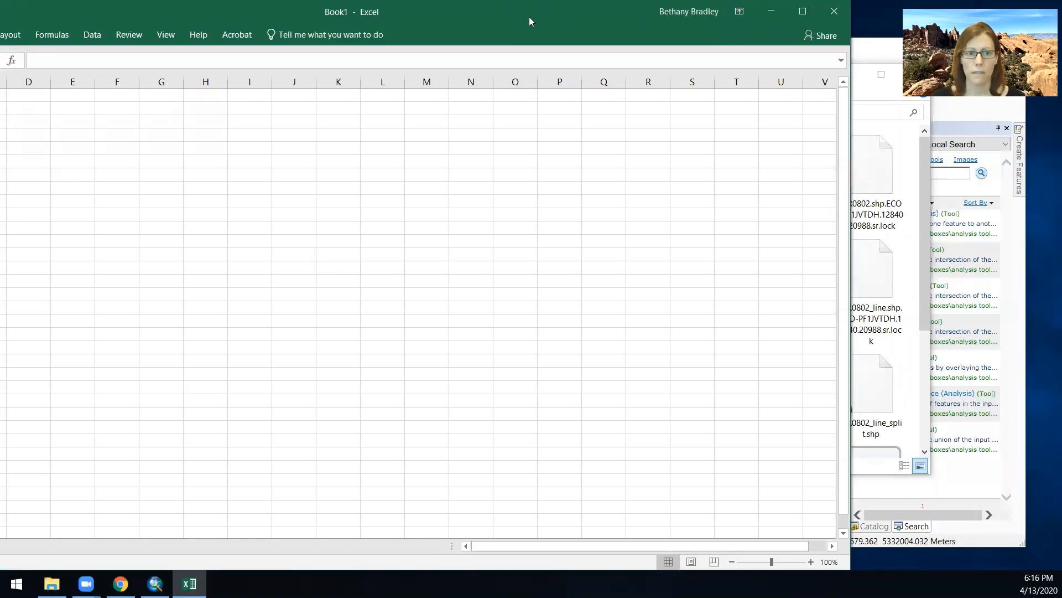
{"action": "left_click_drag", "start_coordinate": [529, 16], "coordinate": [814, 25]}
- Open the April_May_everythingelse text file from the Dropbox Temp folder, with all file types listed
{"action": "left_click", "coordinate": [161, 43]}
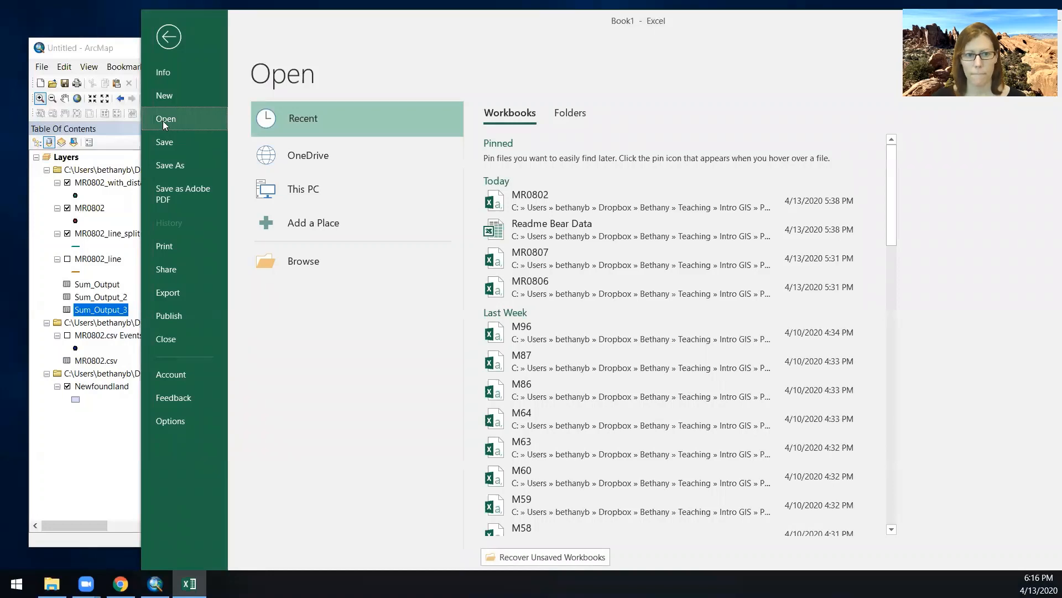
{"action": "left_click", "coordinate": [290, 262]}
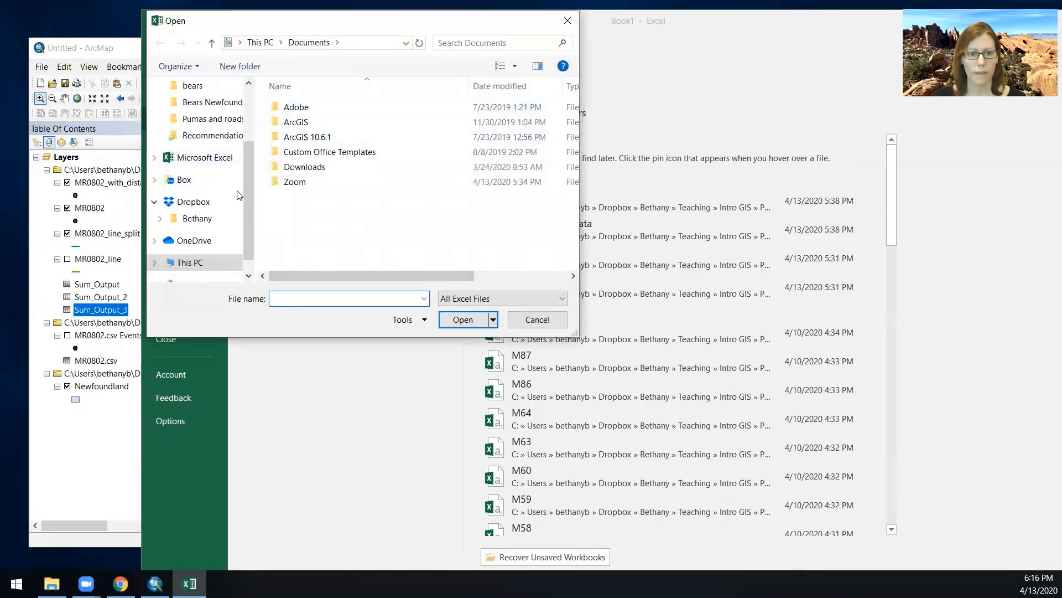
{"action": "left_click", "coordinate": [197, 218]}
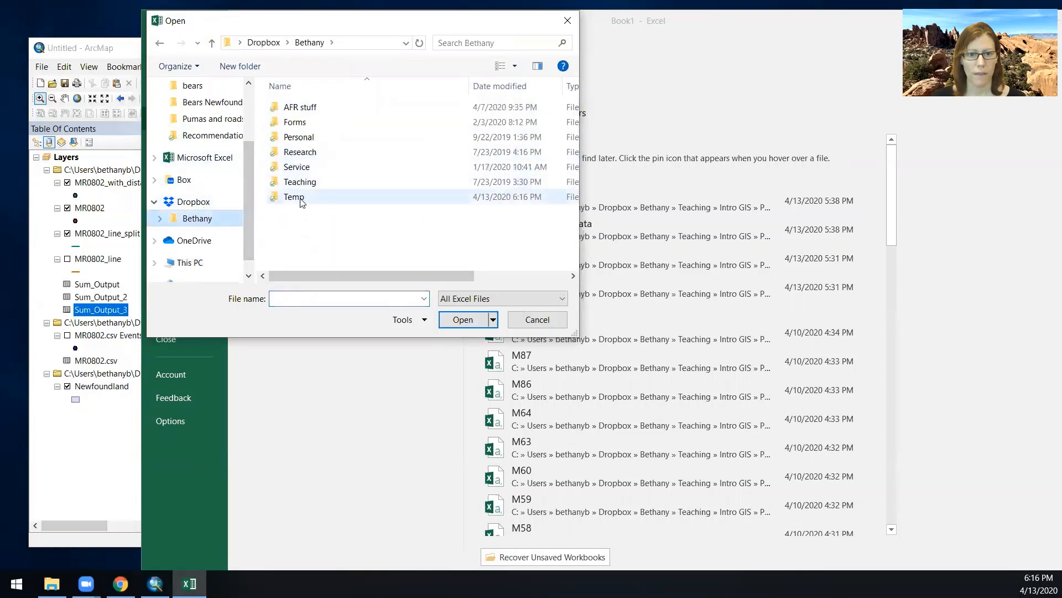
{"action": "left_click", "coordinate": [301, 199]}
{"action": "double_click", "coordinate": [301, 201]}
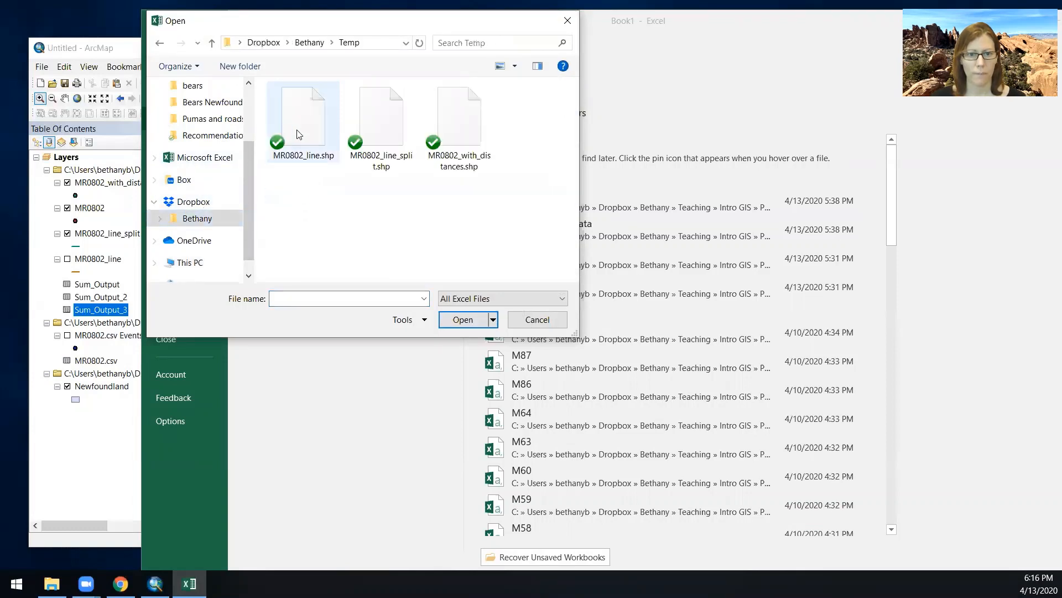
{"action": "left_click", "coordinate": [468, 299]}
{"action": "left_click", "coordinate": [465, 309]}
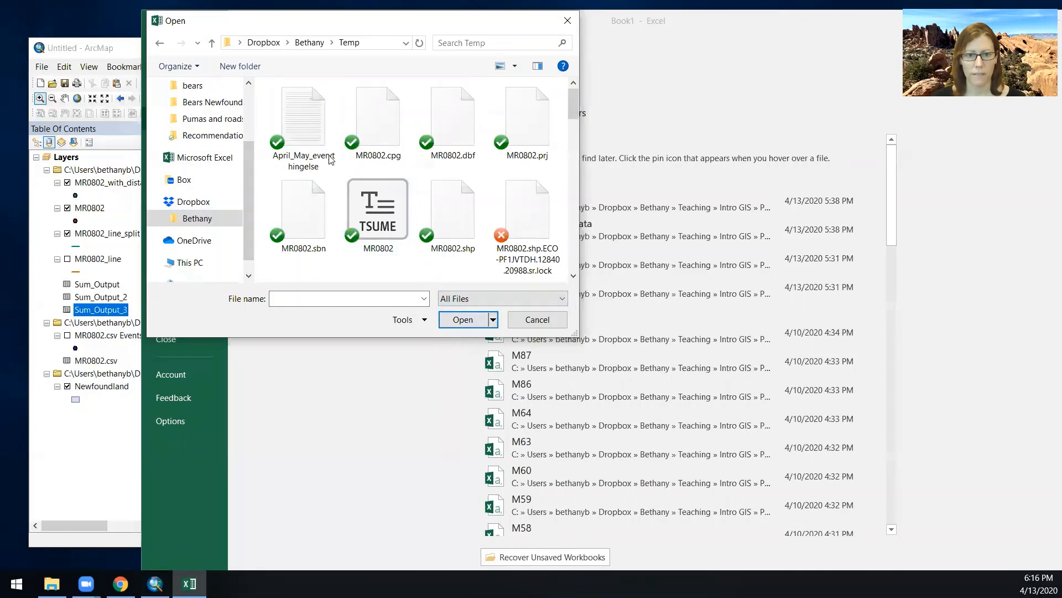
{"action": "left_click", "coordinate": [304, 130]}
{"action": "left_click", "coordinate": [450, 319]}
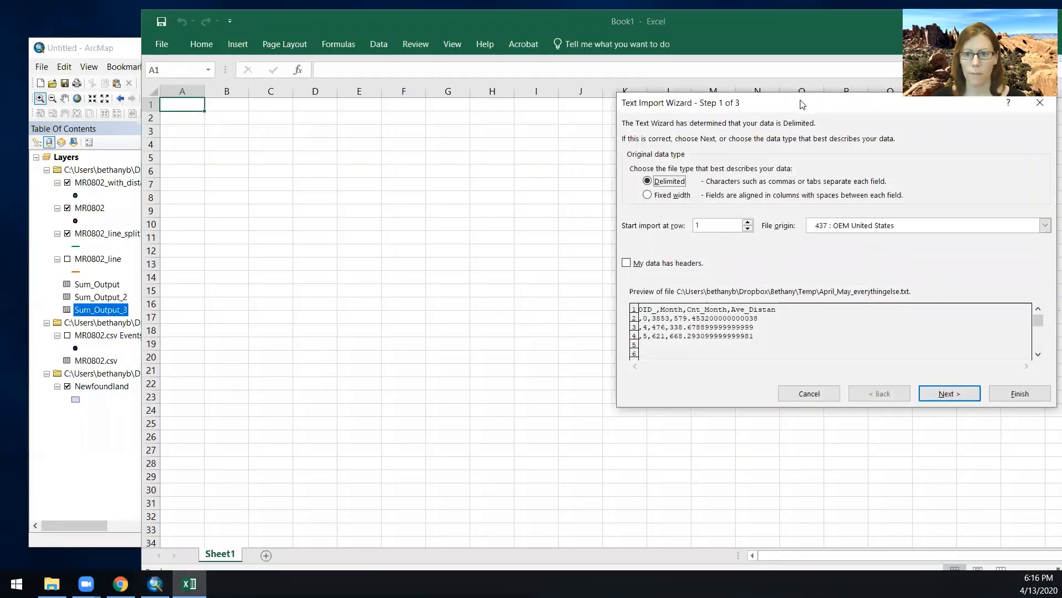
- Import the text as delimited data, adding Comma as a delimiter and keeping the General column format
{"action": "left_click_drag", "start_coordinate": [802, 105], "coordinate": [467, 96]}
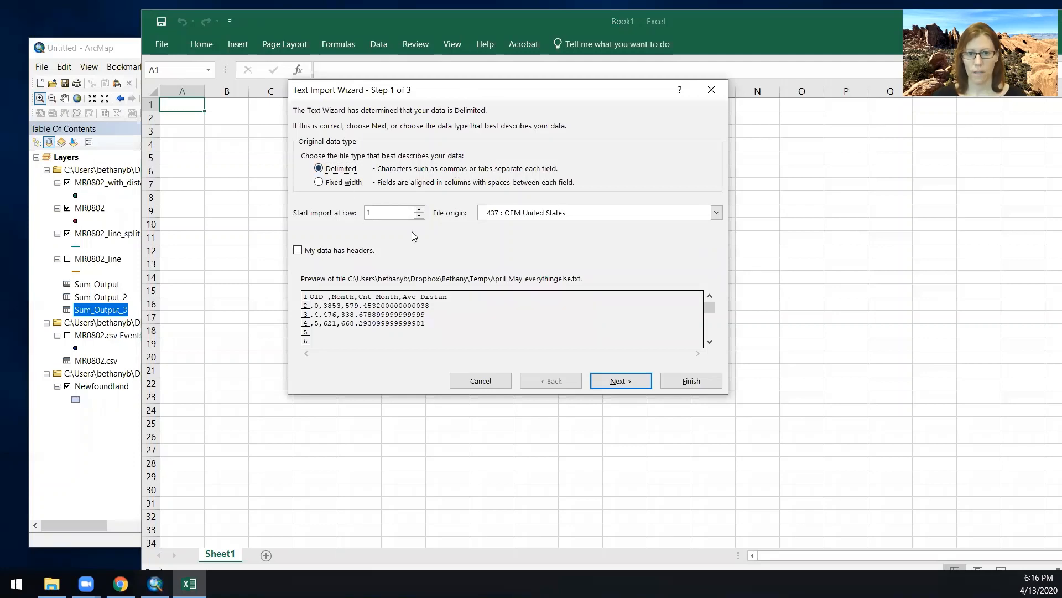
{"action": "left_click", "coordinate": [610, 380]}
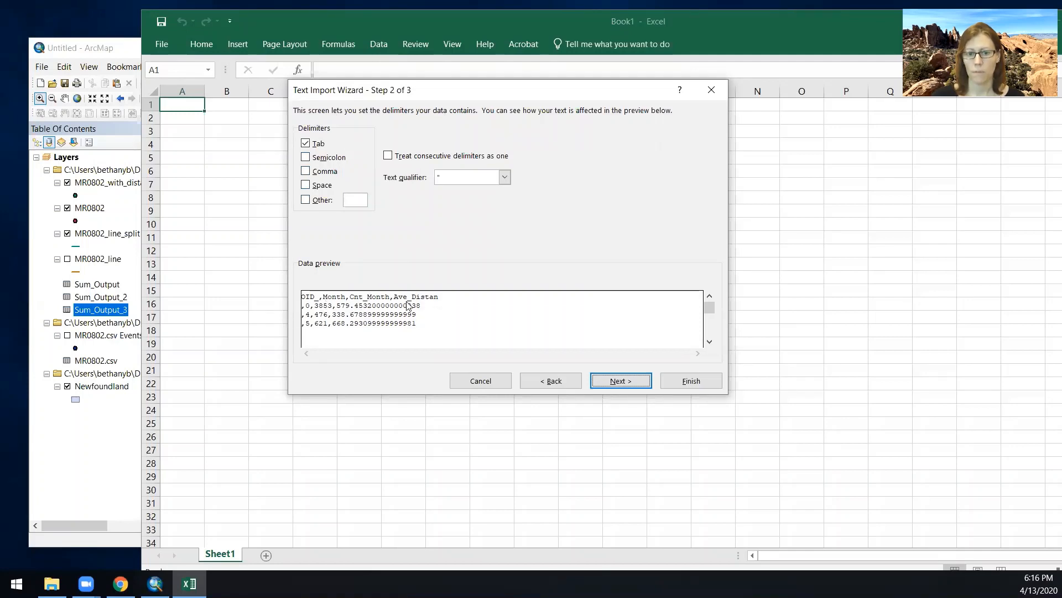
{"action": "left_click", "coordinate": [306, 172]}
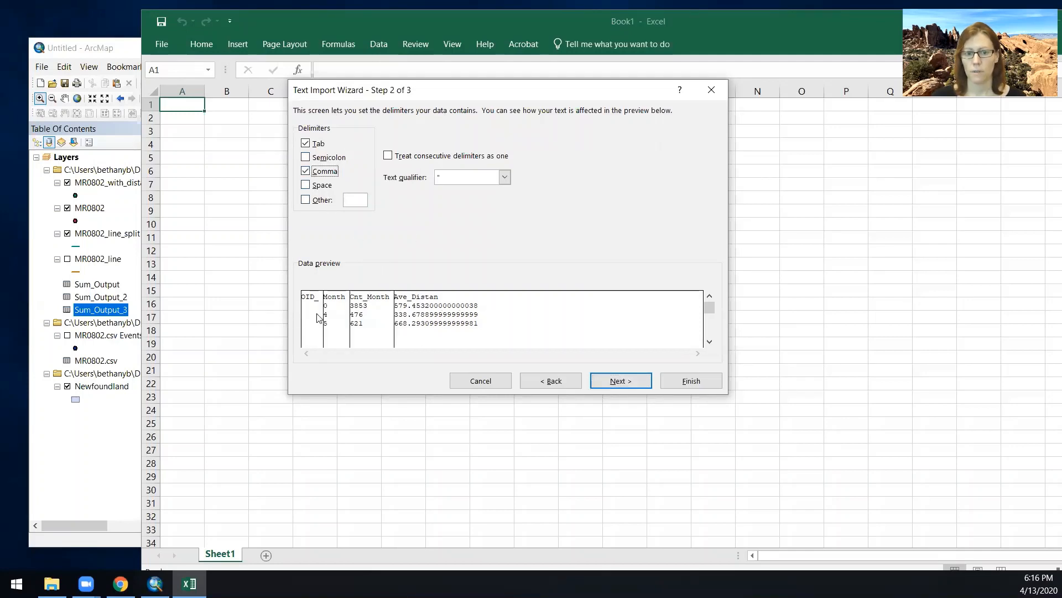
{"action": "left_click", "coordinate": [618, 380]}
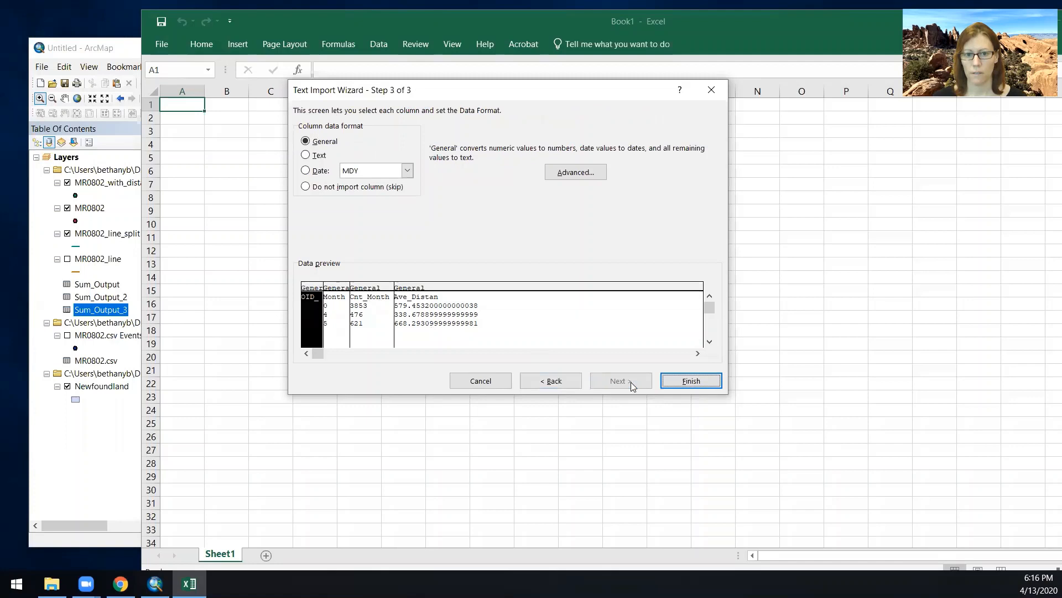
{"action": "left_click", "coordinate": [691, 380]}
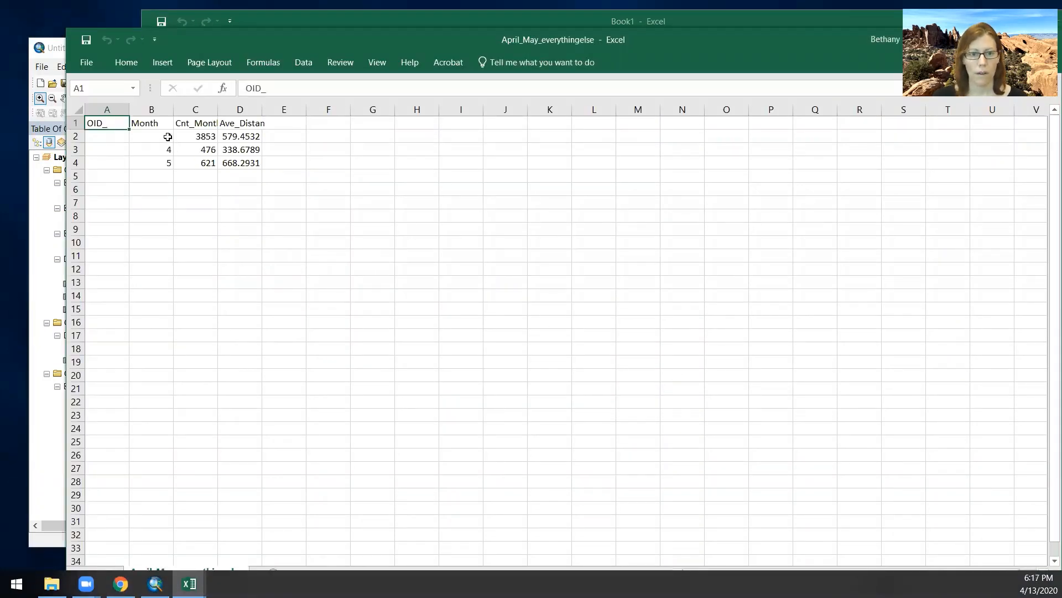
- Move the Cnt_Month column to the other side of Ave_Distan and delete the emptied column C
{"action": "left_click_drag", "start_coordinate": [157, 136], "coordinate": [157, 163]}
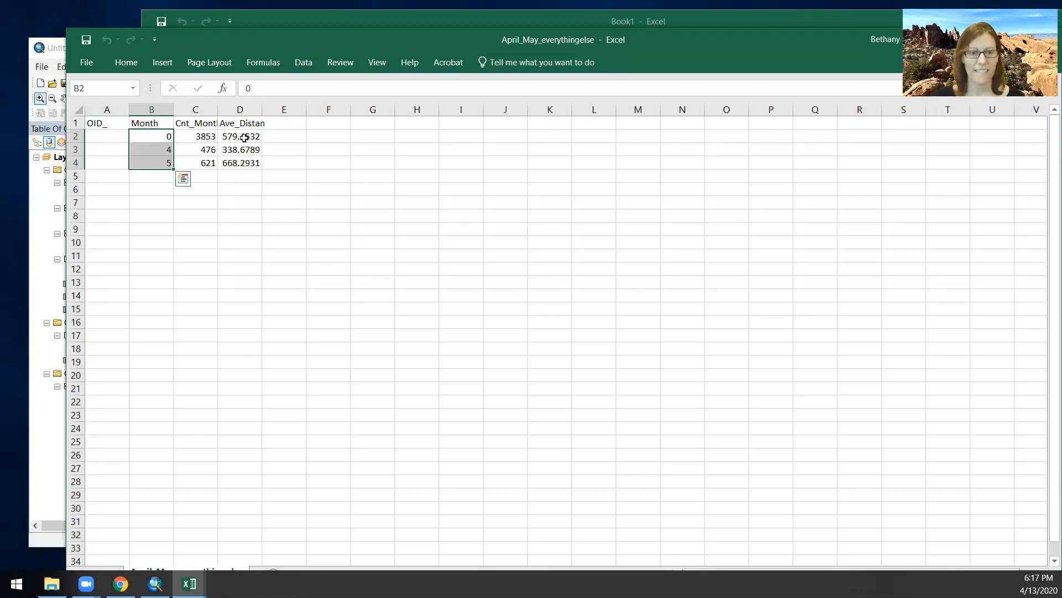
{"action": "left_click", "coordinate": [201, 109]}
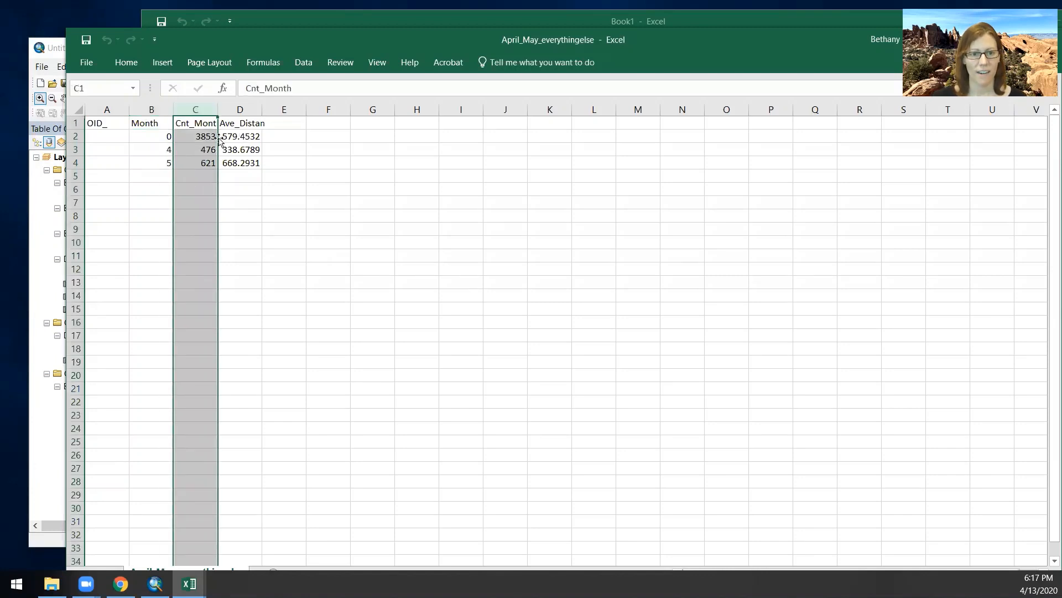
{"action": "left_click_drag", "start_coordinate": [219, 139], "coordinate": [301, 138]}
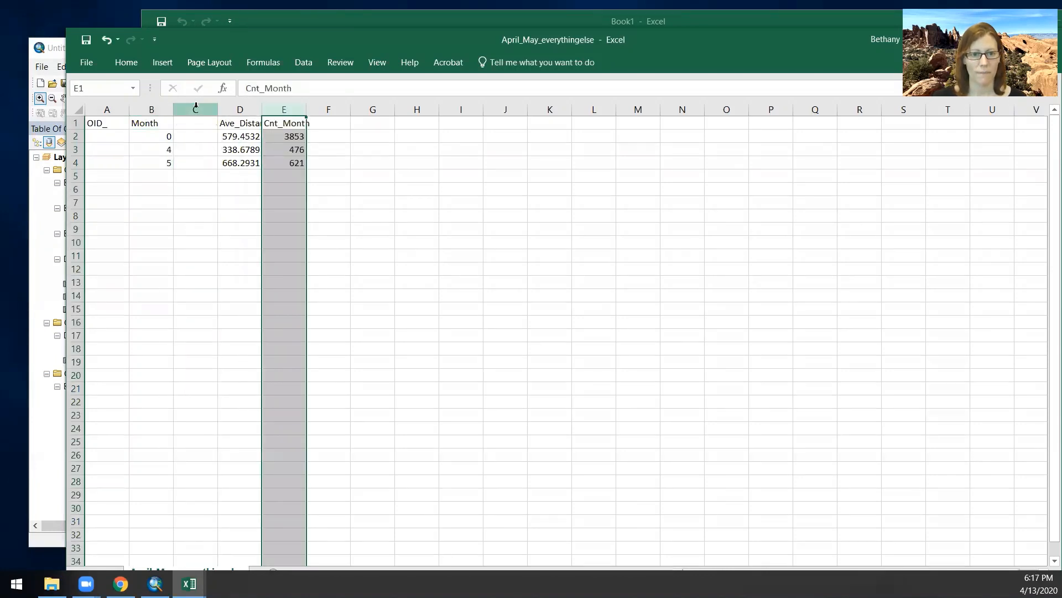
{"action": "left_click", "coordinate": [196, 105]}
{"action": "right_click", "coordinate": [203, 149]}
{"action": "left_click", "coordinate": [238, 266]}
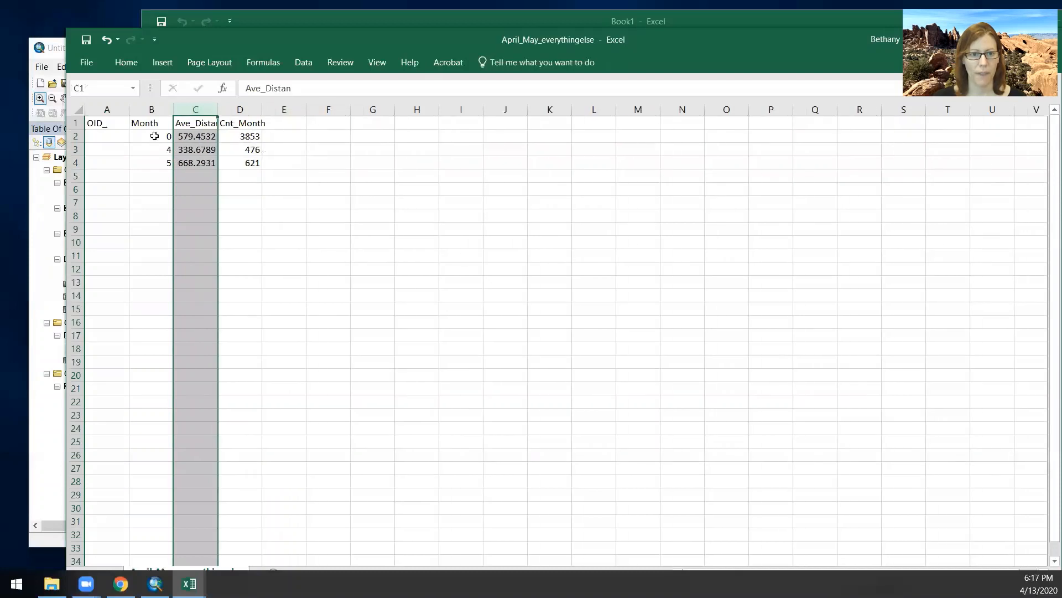
- Try a clustered 2-D column chart of the Month and Ave_Distan values in B2:C4, and remove it
{"action": "left_click_drag", "start_coordinate": [154, 136], "coordinate": [197, 162]}
{"action": "left_click", "coordinate": [162, 62]}
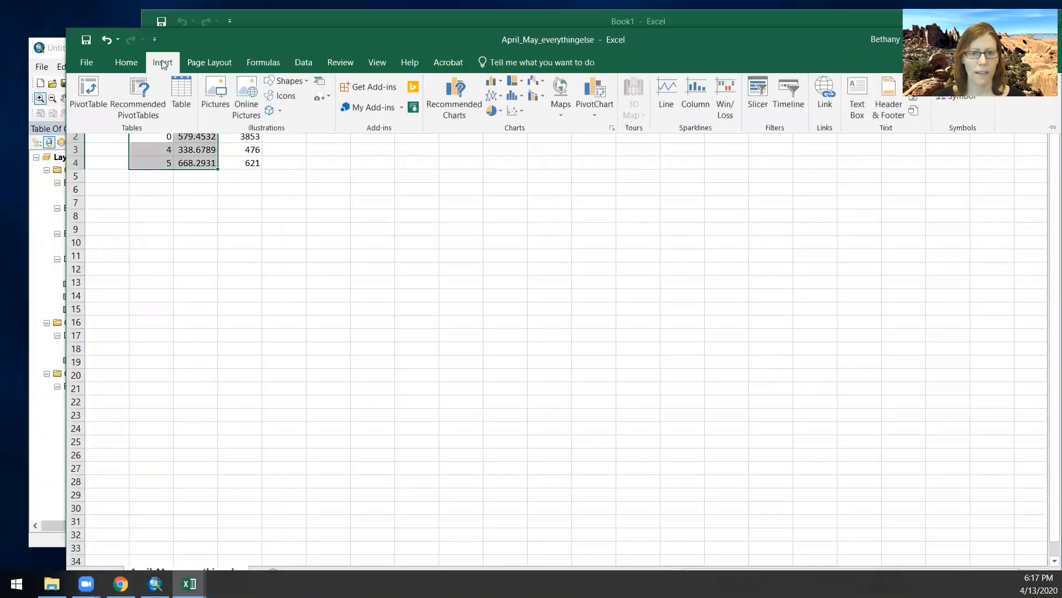
{"action": "left_click", "coordinate": [495, 84]}
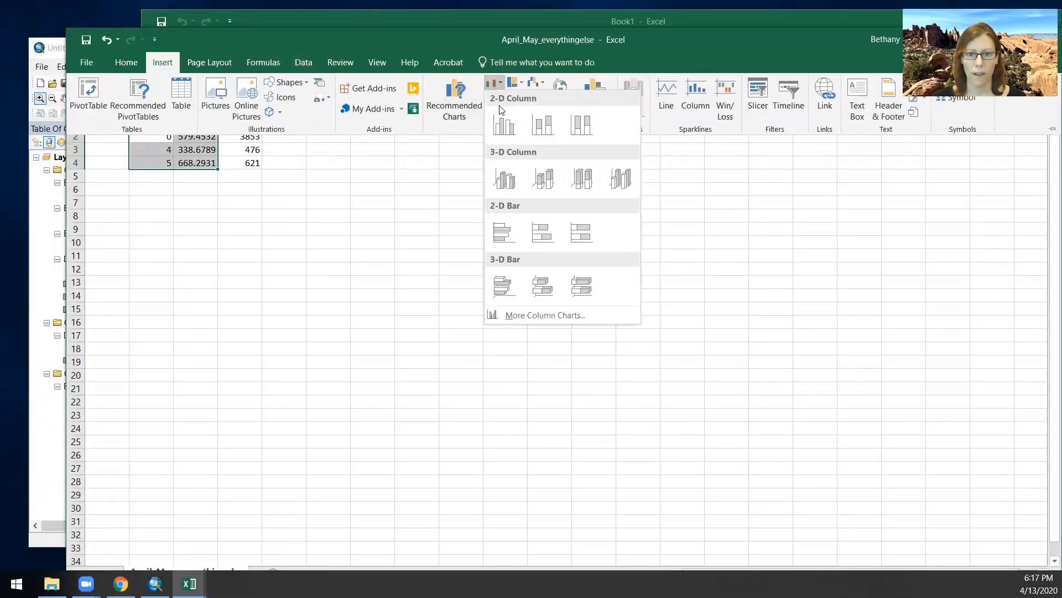
{"action": "left_click", "coordinate": [503, 123]}
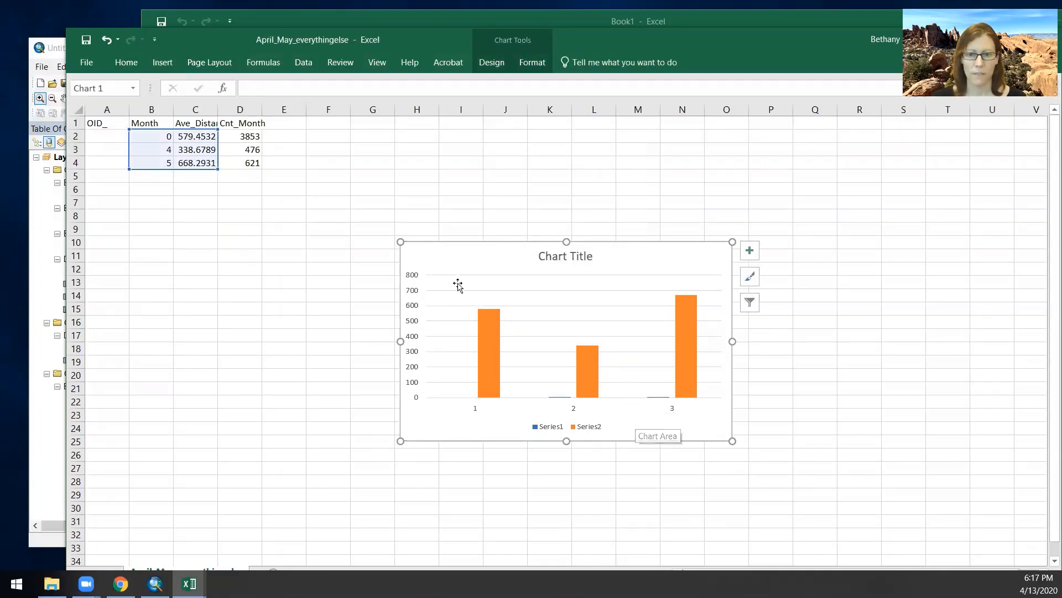
{"action": "key", "text": "Delete"}
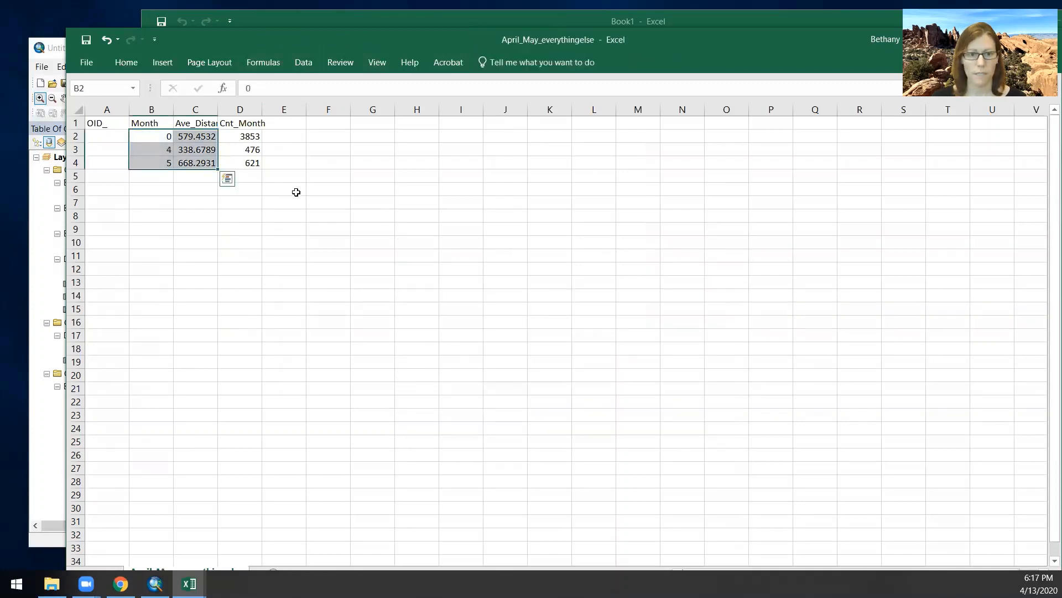
- Insert a clustered 2-D column chart of the Ave_Distan values in C2:C4 and select its horizontal axis
{"action": "left_click_drag", "start_coordinate": [191, 137], "coordinate": [197, 161]}
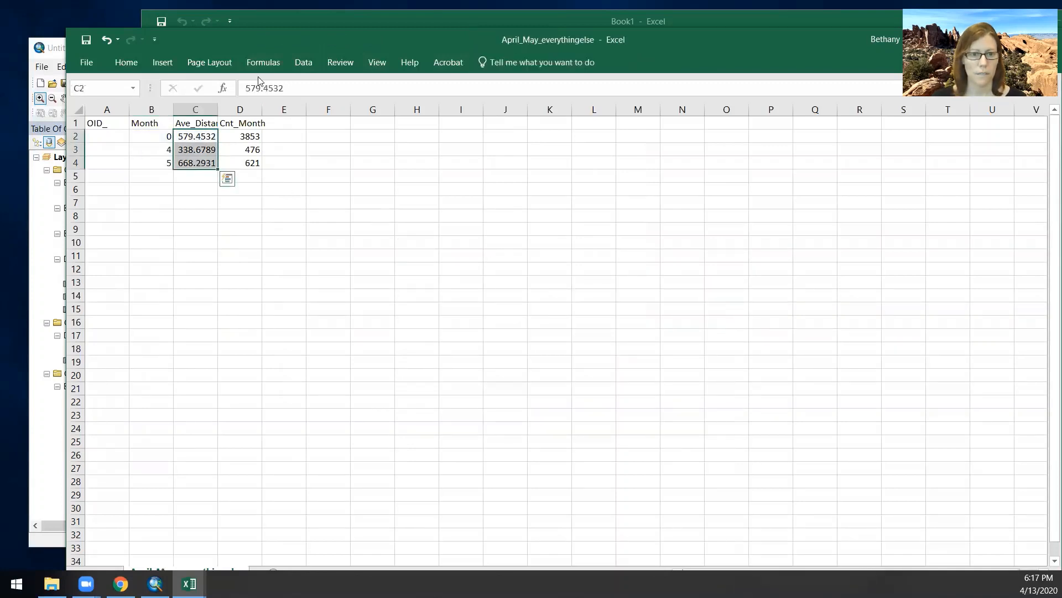
{"action": "left_click", "coordinate": [162, 63]}
{"action": "left_click", "coordinate": [493, 84]}
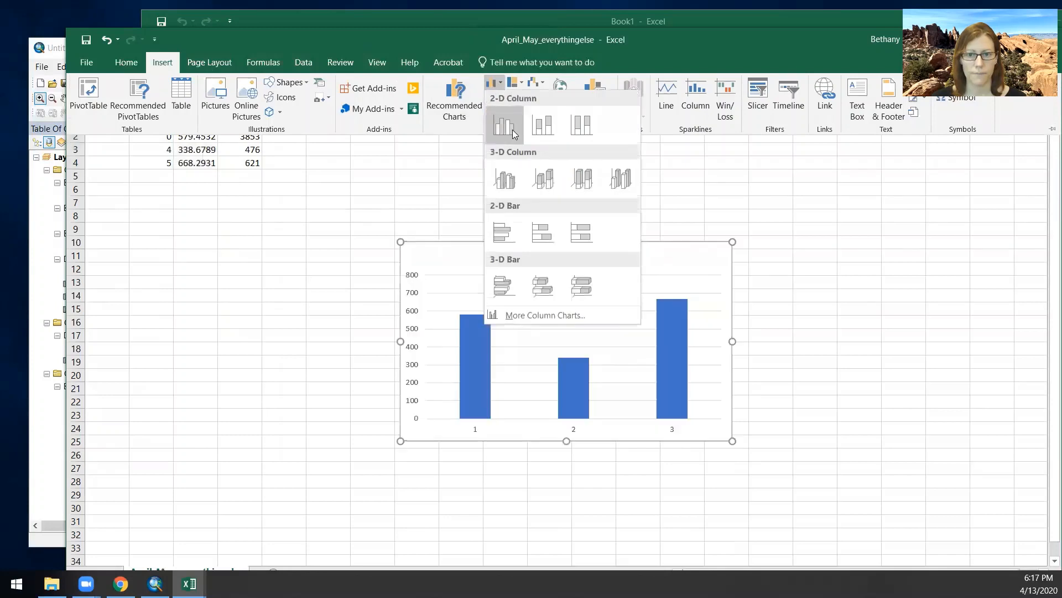
{"action": "left_click", "coordinate": [507, 126]}
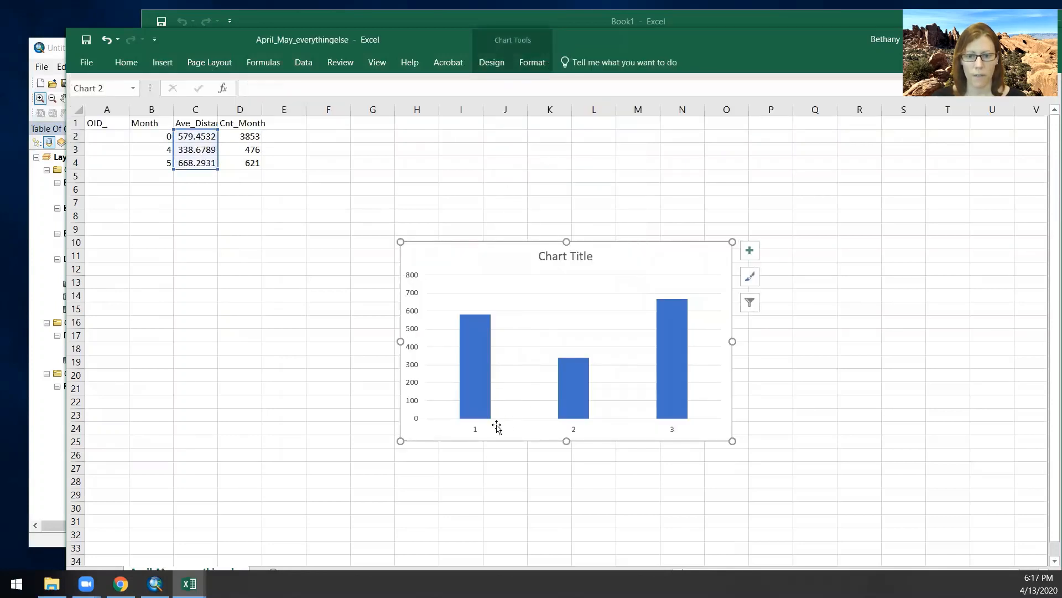
{"action": "left_click", "coordinate": [477, 433]}
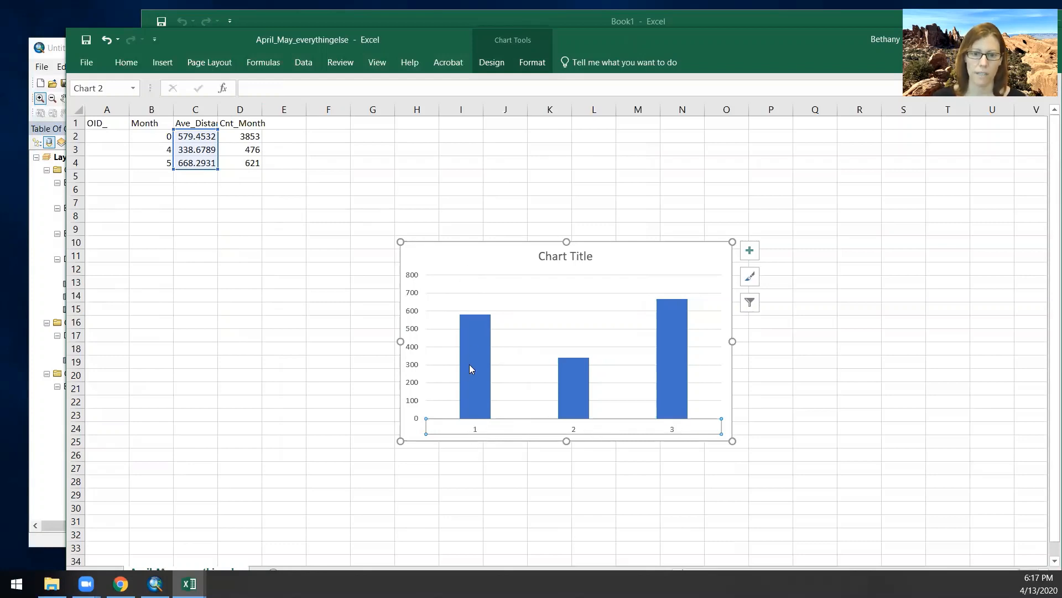
- Rename the column headers in C1 and D1 to "Bear 0802" and "Bear 5"
{"action": "mouse_move", "coordinate": [465, 363]}
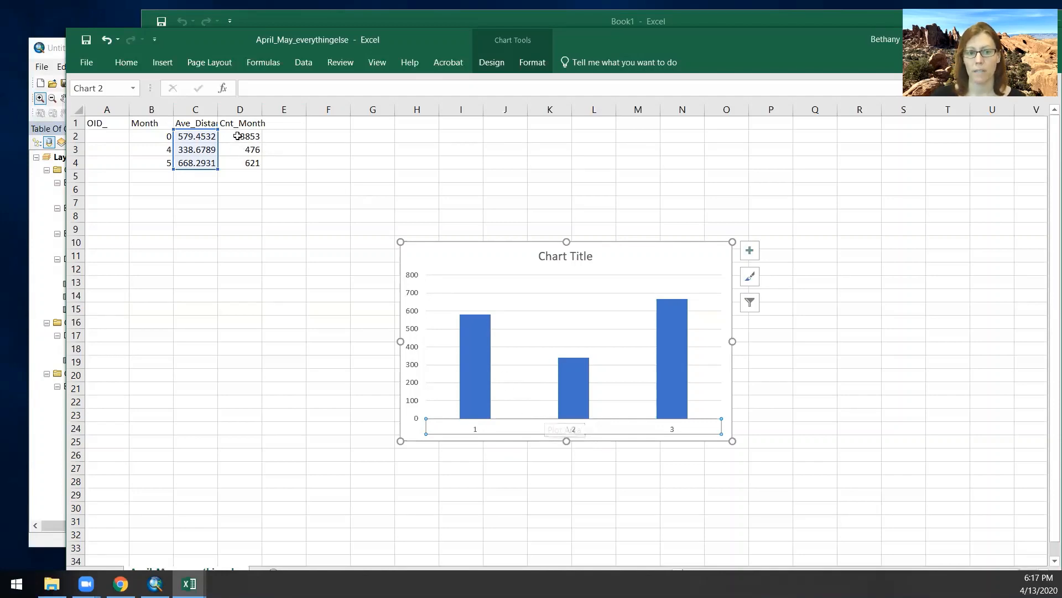
{"action": "left_click", "coordinate": [204, 121]}
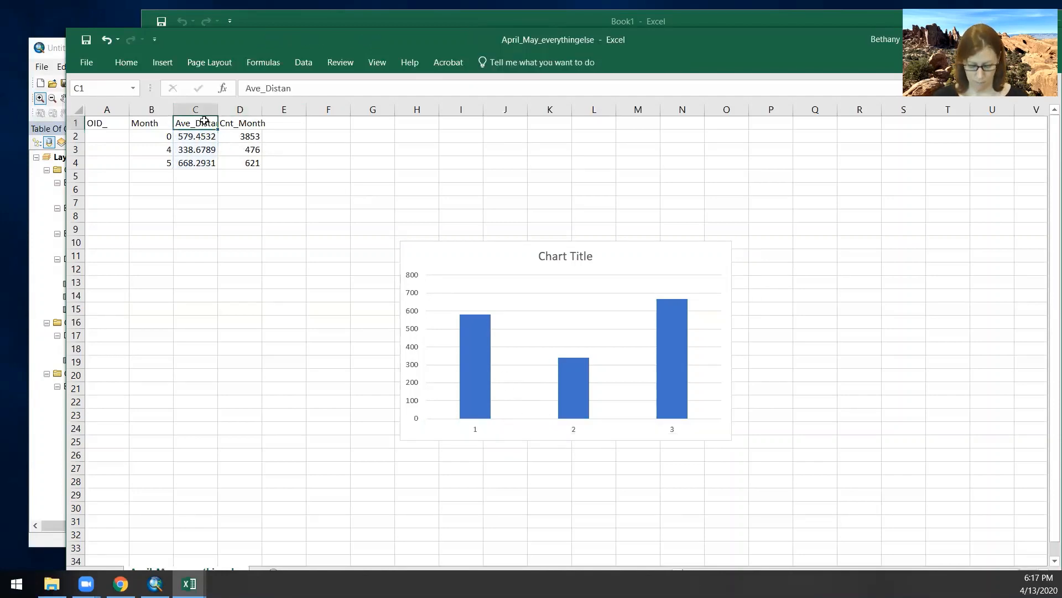
{"action": "type", "text": "Bear 0802"}
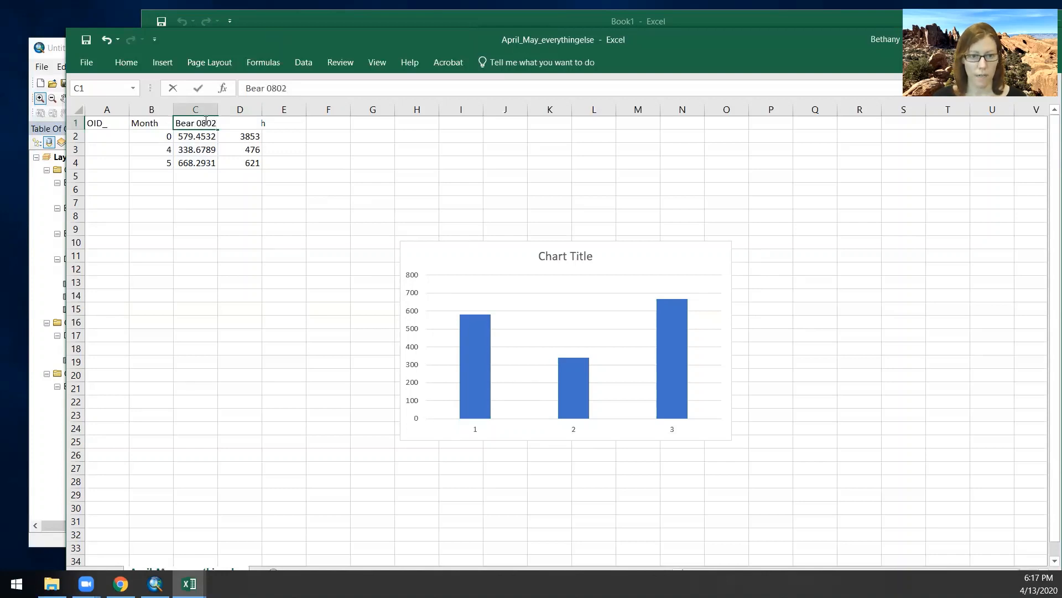
{"action": "key", "text": "Return"}
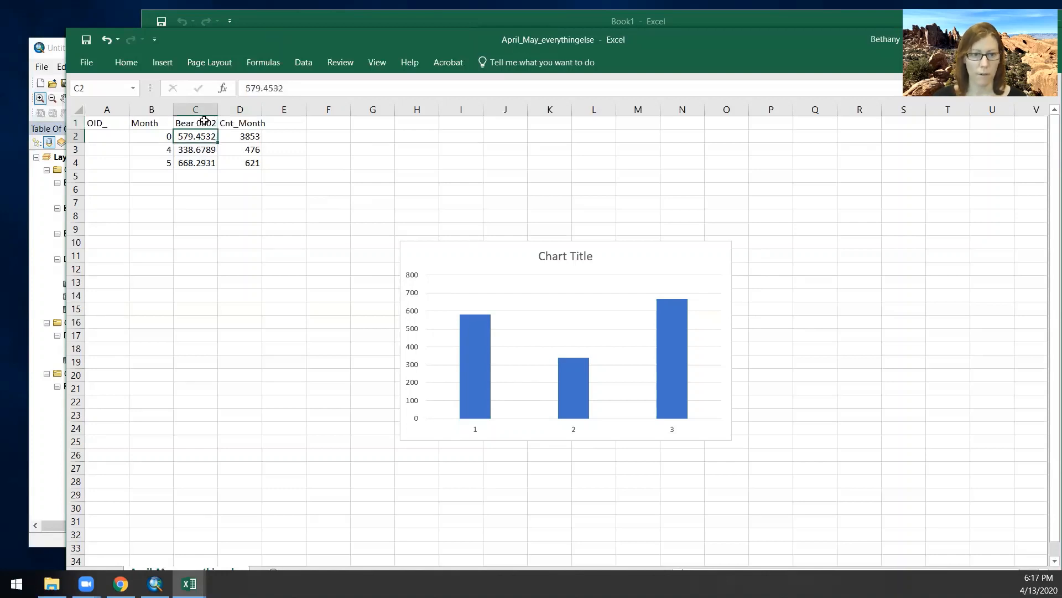
{"action": "key", "text": "Up"}
{"action": "key", "text": "Right"}
{"action": "type", "text": "Bear"}
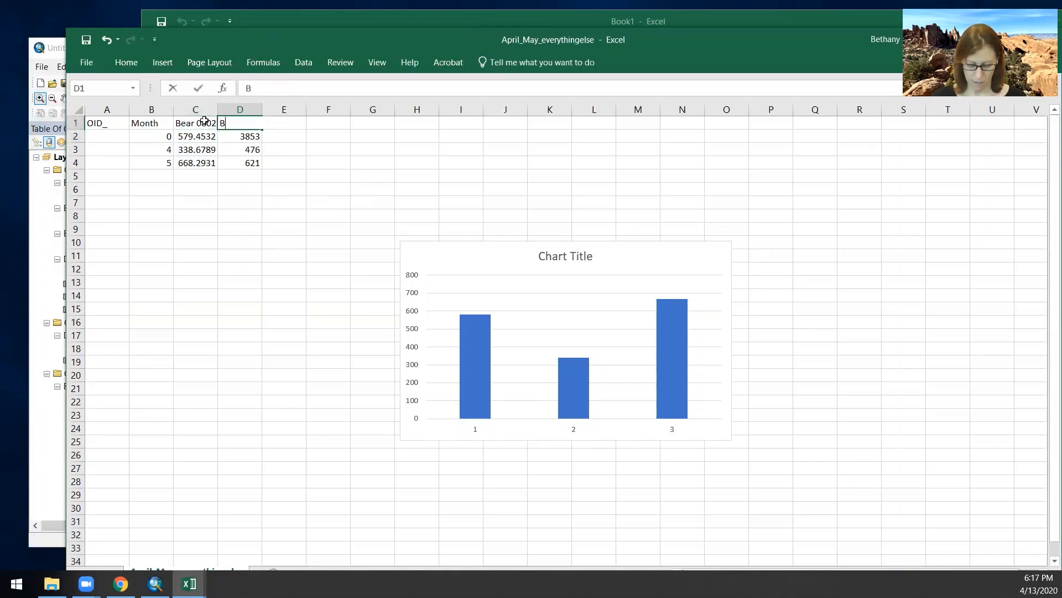
{"action": "key", "text": "Return"}
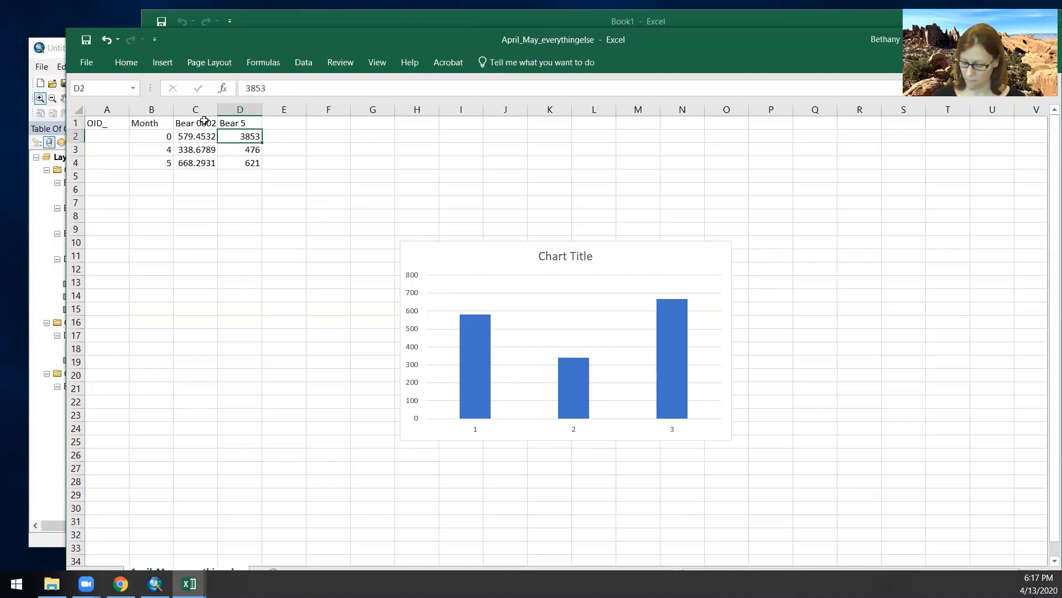
- Enter the sample distances 645, 123 and 999 for Bear 5 in cells D2 through D4
{"action": "type", "text": "645"}
{"action": "key", "text": "Return"}
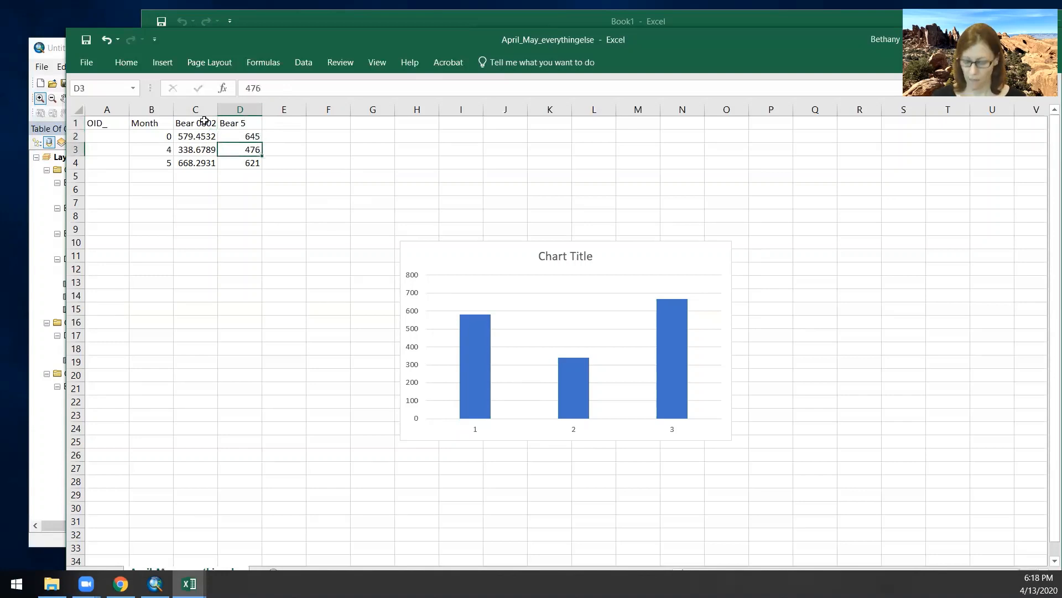
{"action": "type", "text": "123"}
{"action": "key", "text": "Return"}
{"action": "type", "text": "999"}
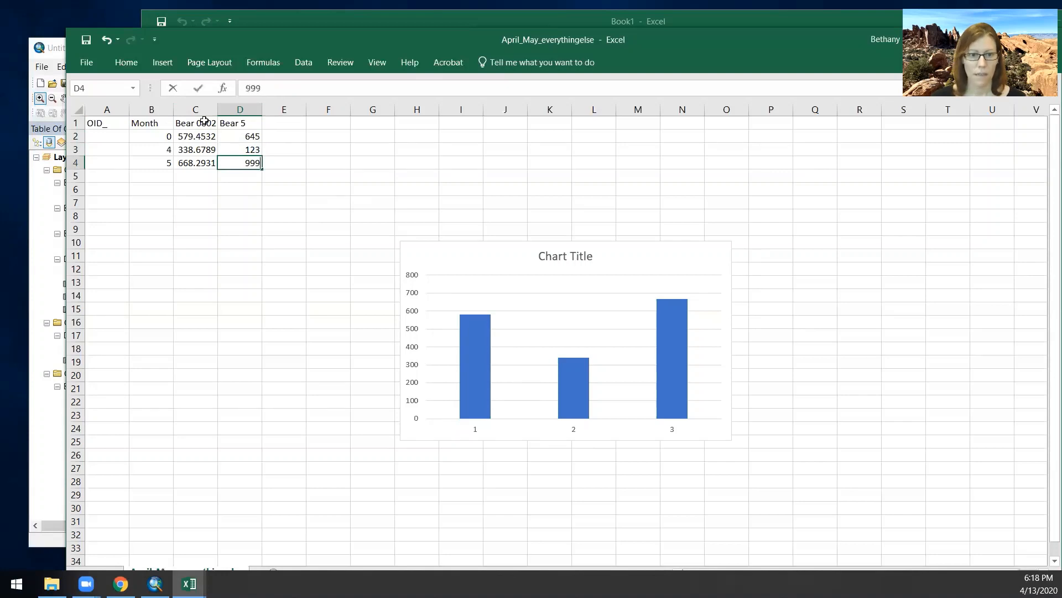
{"action": "key", "text": "Return"}
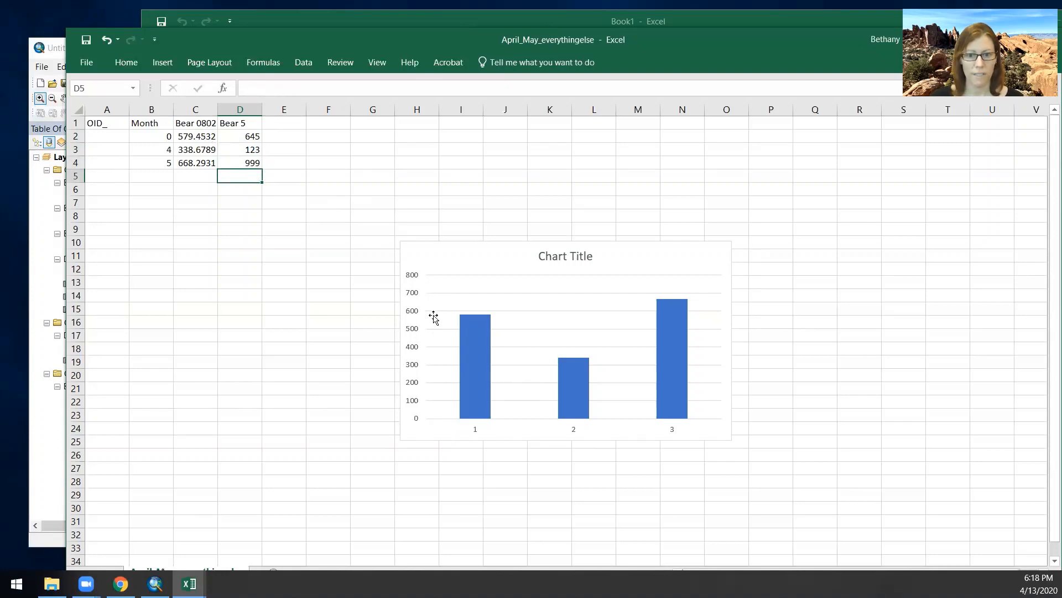
- Try to extend the chart's data series from column C to include the Bear 5 values in column D
{"action": "left_click", "coordinate": [472, 332]}
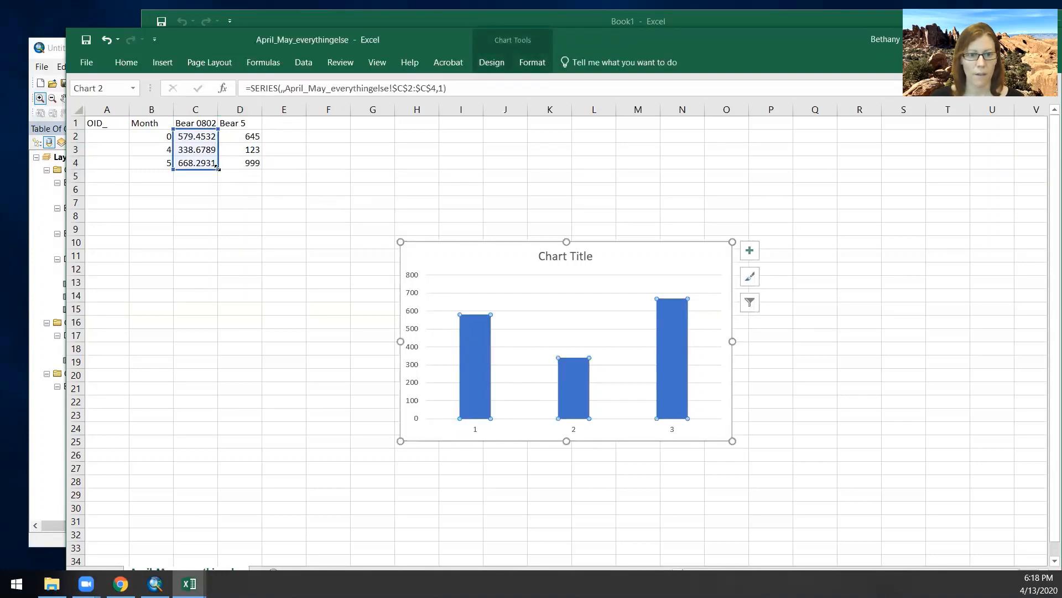
{"action": "left_click_drag", "start_coordinate": [262, 166], "coordinate": [264, 158]}
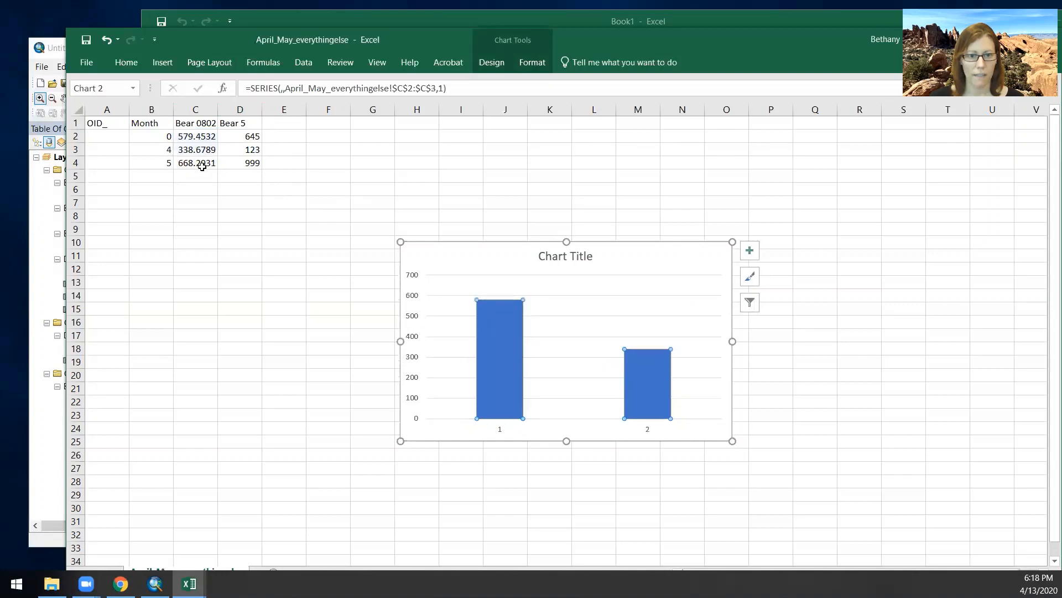
{"action": "left_click", "coordinate": [214, 151]}
- Replace the existing chart with a clustered 2-D column chart of both bears' values in C2:D4
{"action": "left_click", "coordinate": [487, 260]}
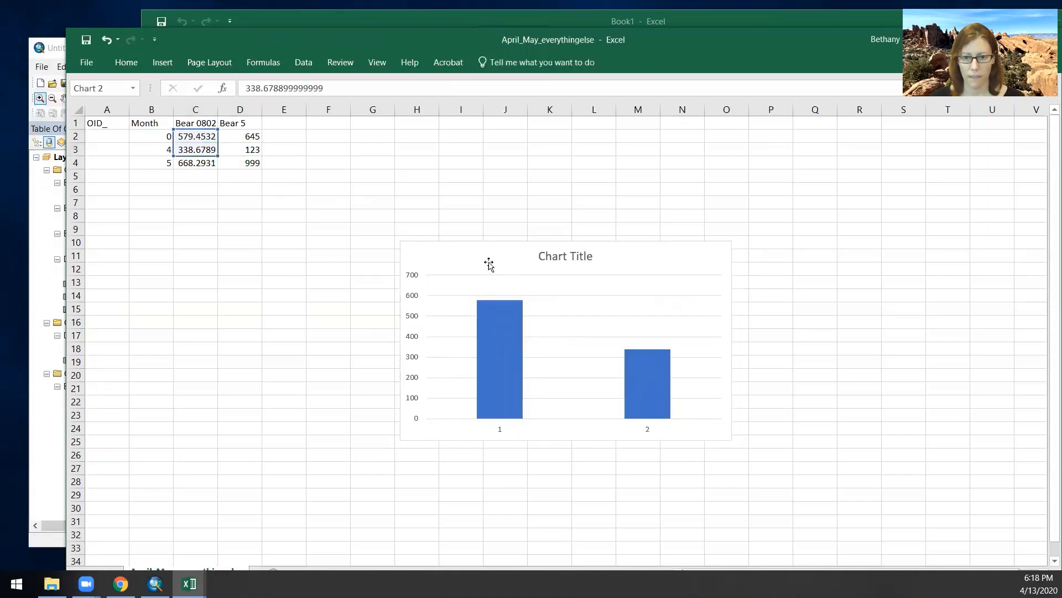
{"action": "key", "text": "Delete"}
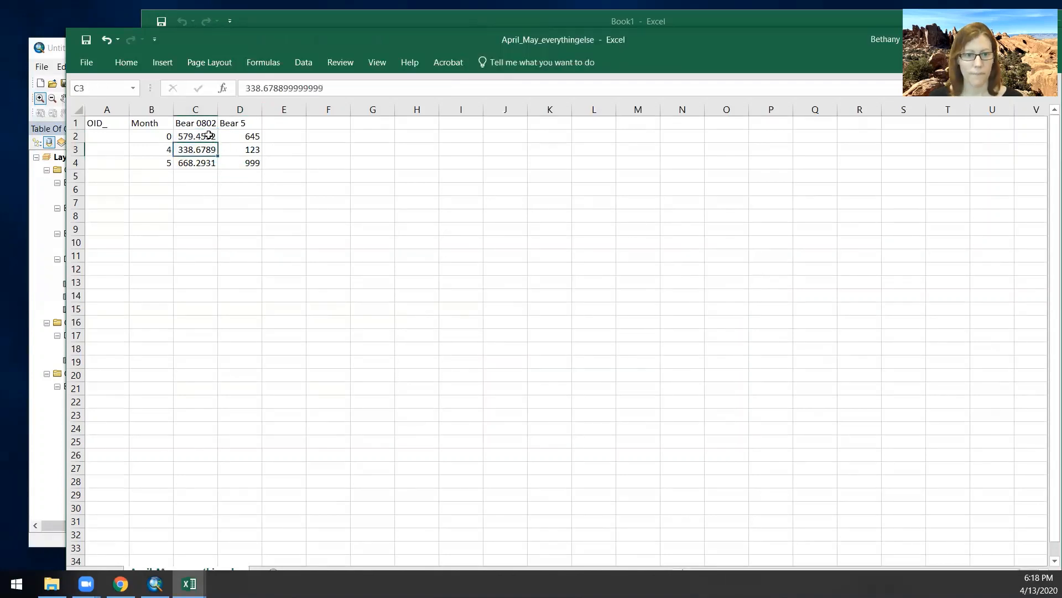
{"action": "left_click_drag", "start_coordinate": [208, 136], "coordinate": [243, 165]}
{"action": "left_click", "coordinate": [163, 62]}
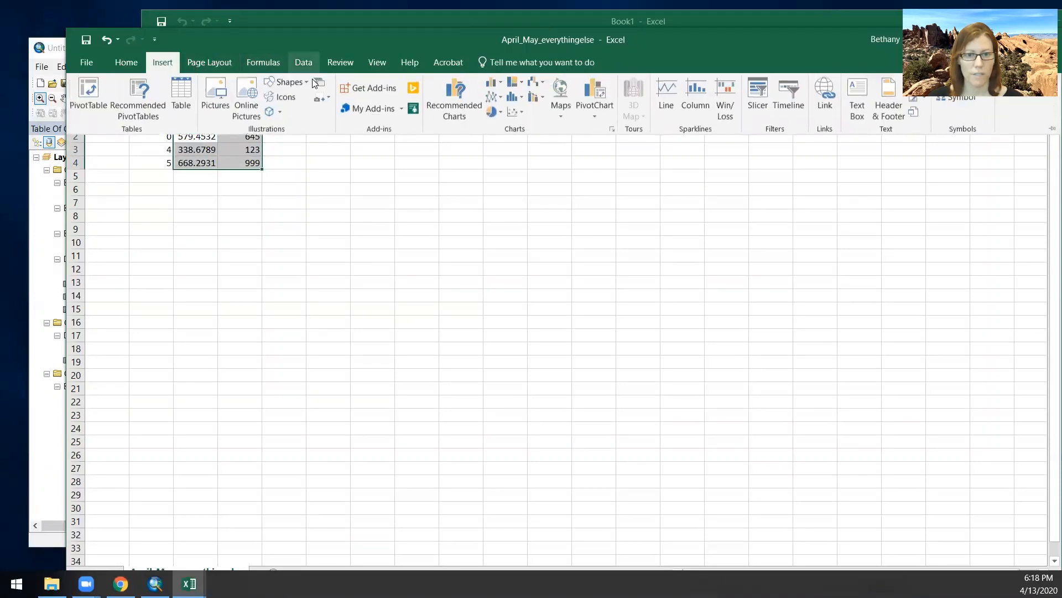
{"action": "left_click", "coordinate": [488, 87]}
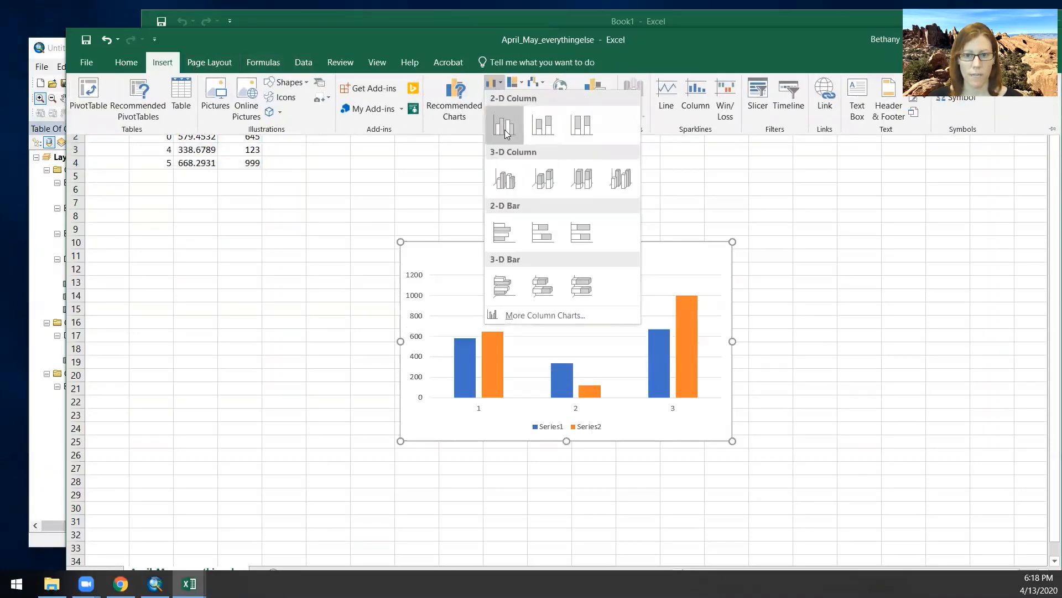
{"action": "left_click", "coordinate": [504, 126]}
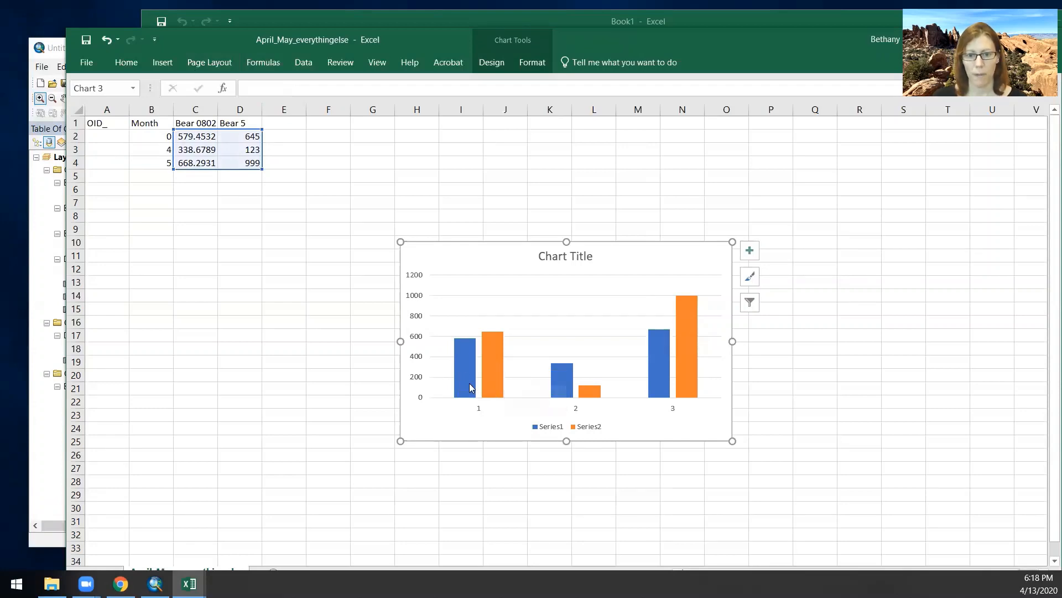
{"action": "left_click", "coordinate": [470, 383]}
{"action": "left_click", "coordinate": [494, 375]}
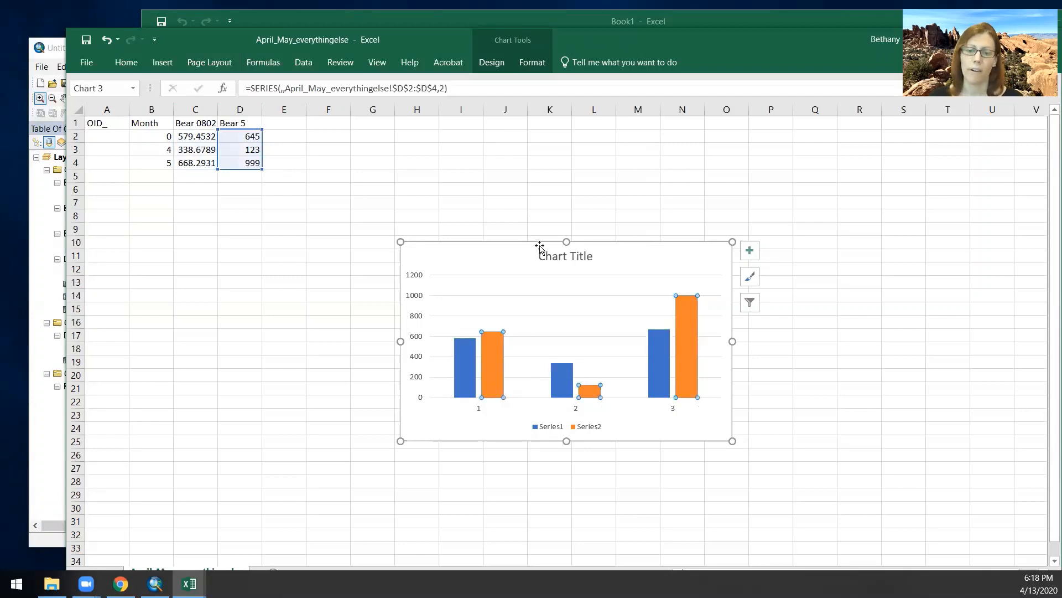
{"action": "left_click", "coordinate": [621, 253]}
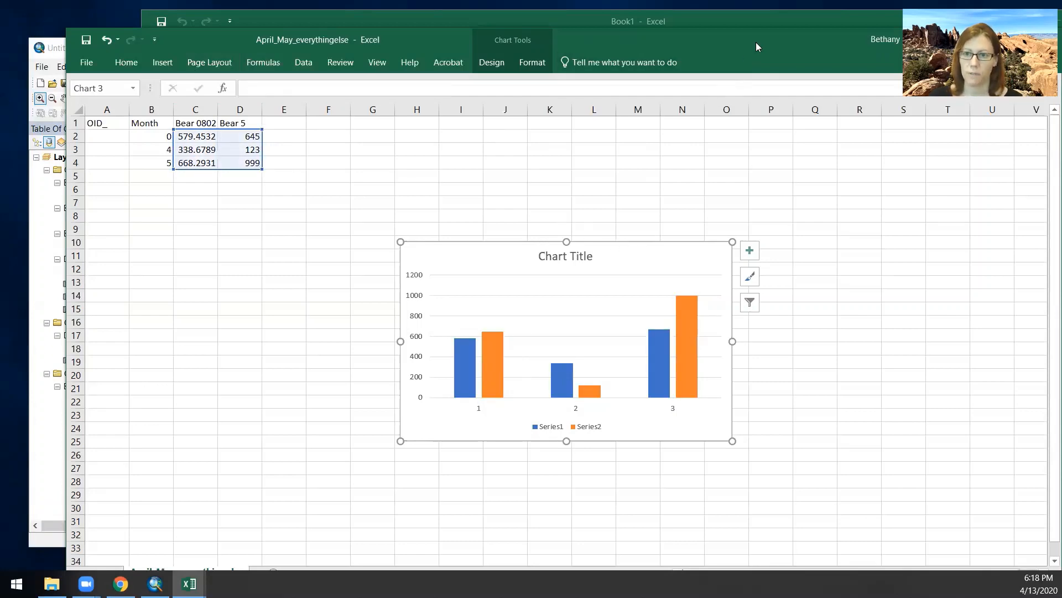
- Close April_May_everythingelse without saving, close Book1, and clear away the Temp folder window to return to ArcMap
{"action": "left_click_drag", "start_coordinate": [756, 42], "coordinate": [493, 58]}
{"action": "left_click", "coordinate": [782, 55]}
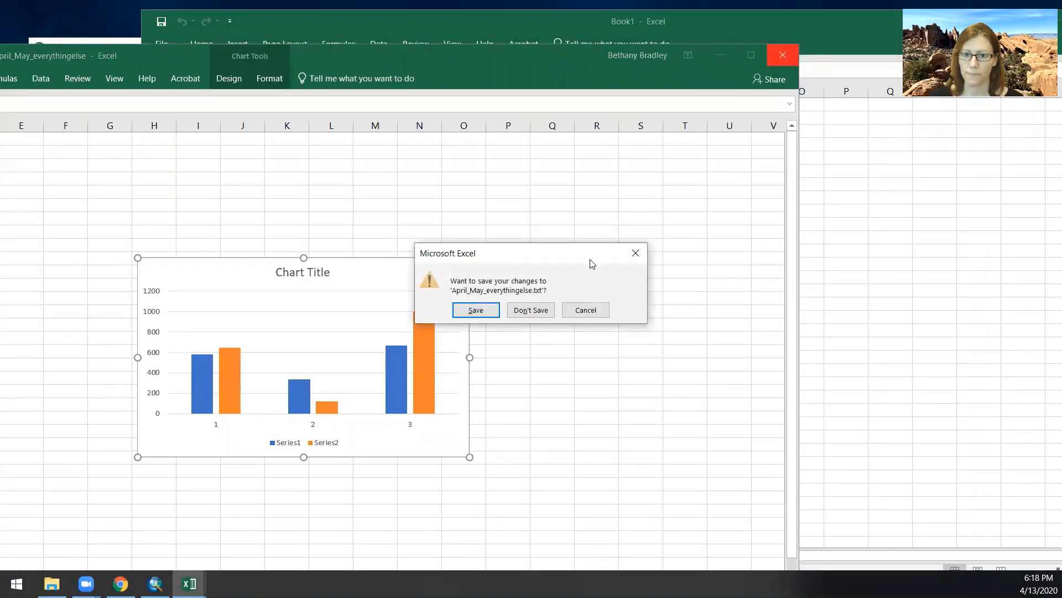
{"action": "left_click", "coordinate": [529, 310]}
{"action": "left_click_drag", "start_coordinate": [868, 24], "coordinate": [529, 54]}
{"action": "left_click", "coordinate": [766, 53]}
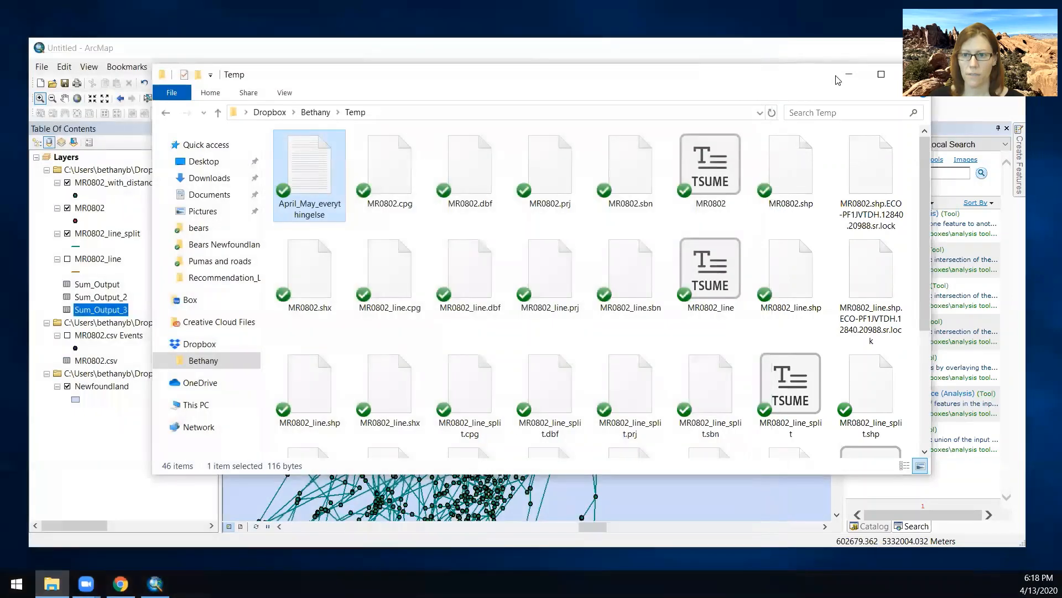
{"action": "left_click", "coordinate": [855, 65]}
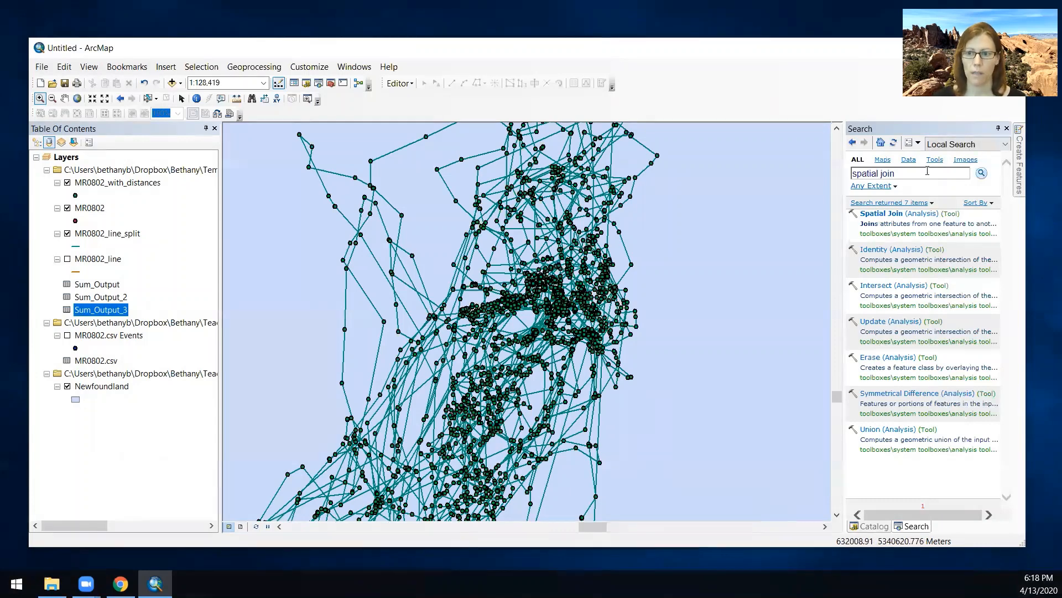
- Open the Minimum Bounding Geometry tool through a "convex hull" search and widen its help to review the geometry type illustrations
{"action": "left_click", "coordinate": [908, 172]}
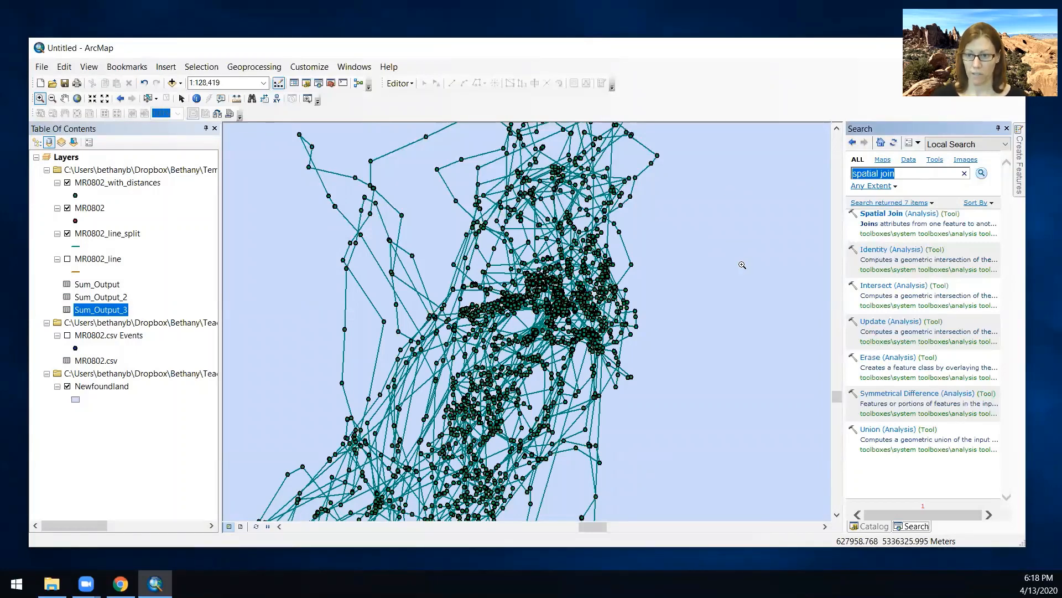
{"action": "type", "text": "convex hull"}
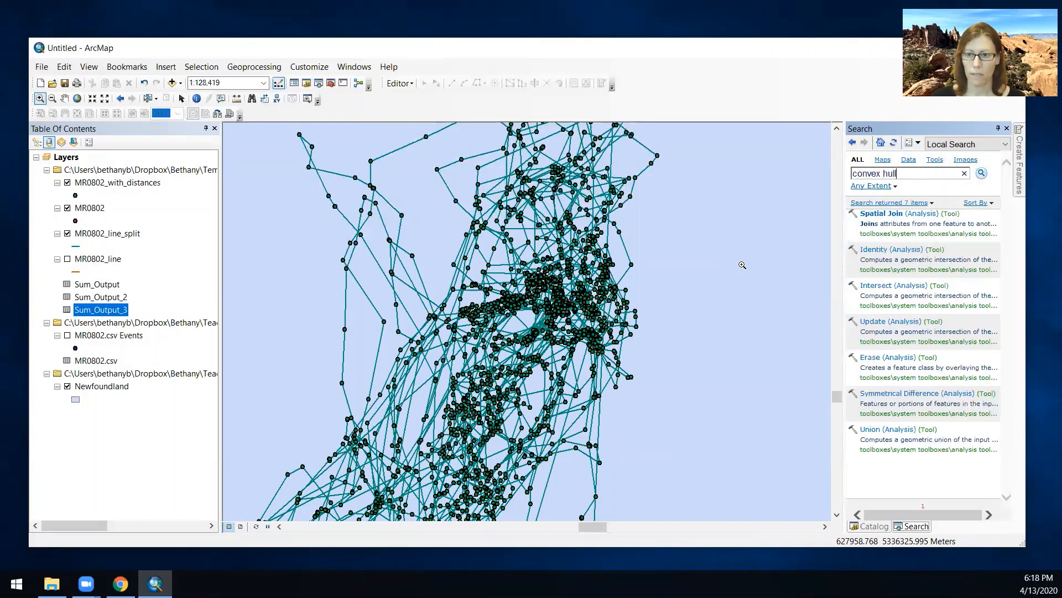
{"action": "key", "text": "Return"}
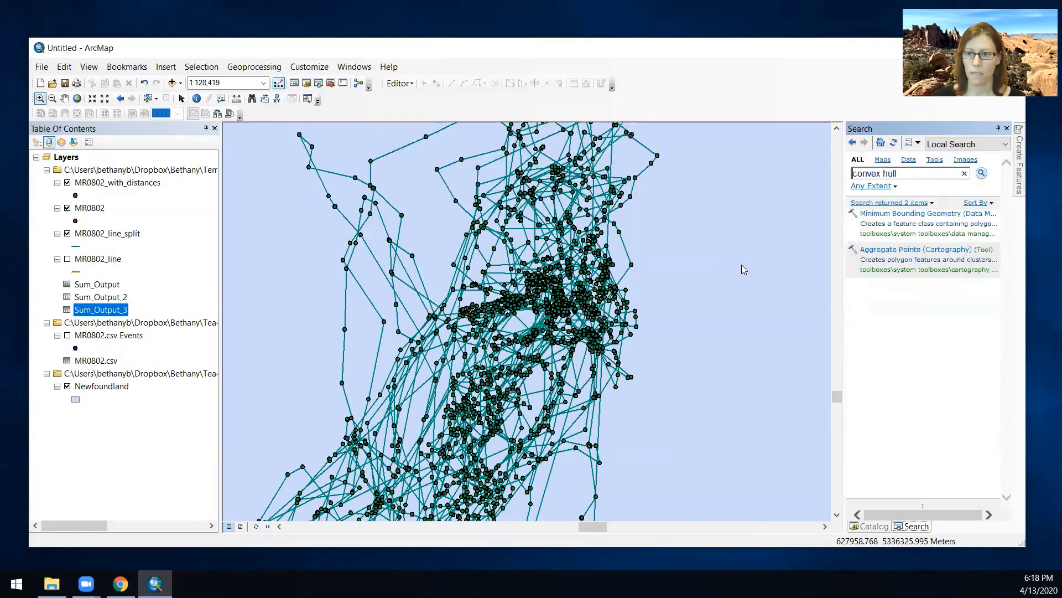
{"action": "left_click", "coordinate": [898, 214]}
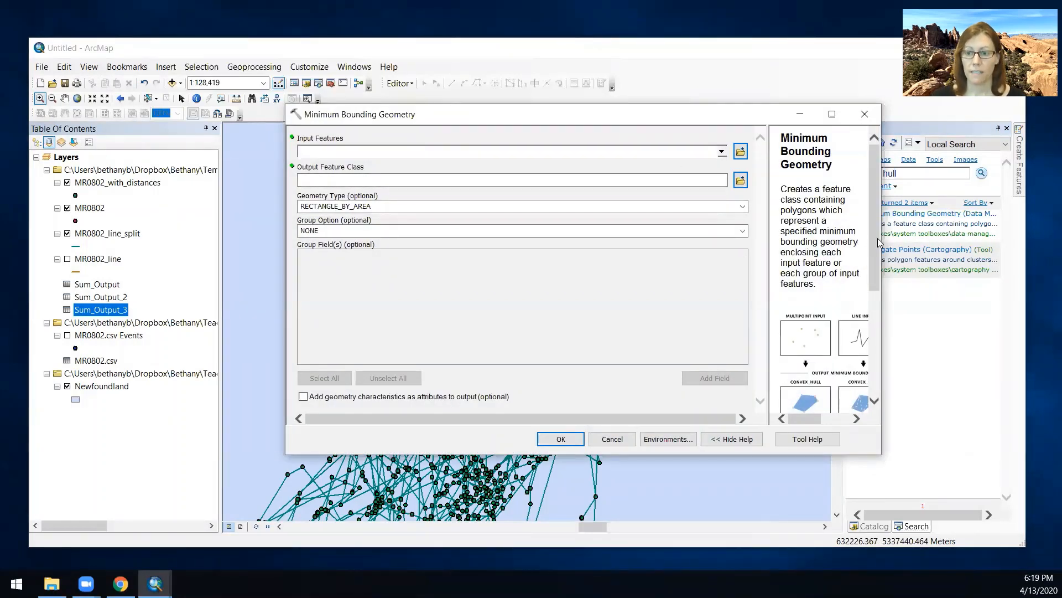
{"action": "scroll", "coordinate": [883, 298], "scroll_direction": "down", "scroll_amount": 3}
{"action": "left_click_drag", "start_coordinate": [816, 421], "coordinate": [817, 420]}
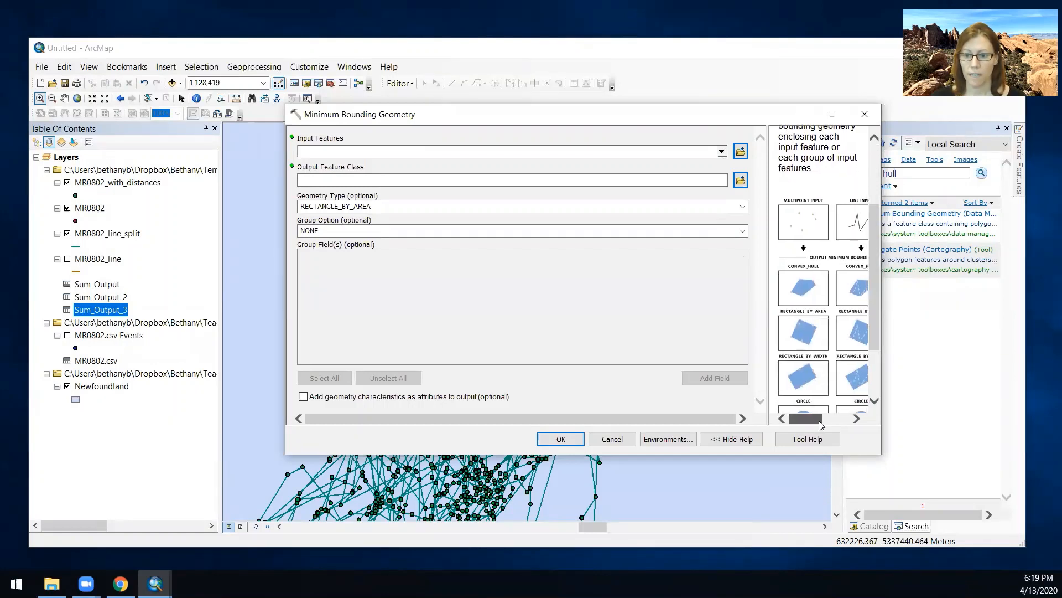
{"action": "left_click_drag", "start_coordinate": [885, 403], "coordinate": [1003, 402]}
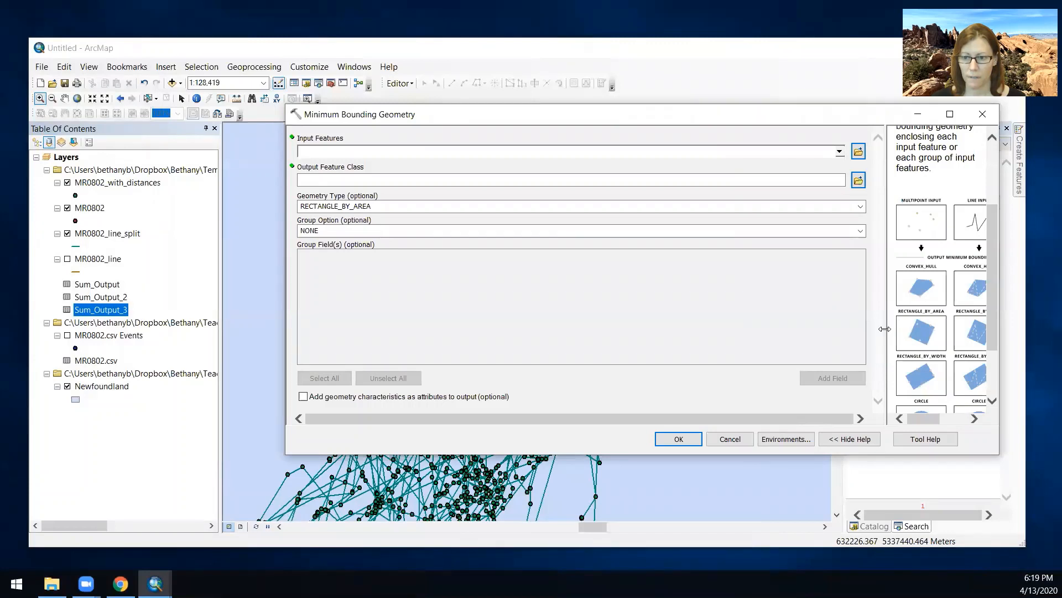
{"action": "left_click_drag", "start_coordinate": [883, 329], "coordinate": [782, 316]}
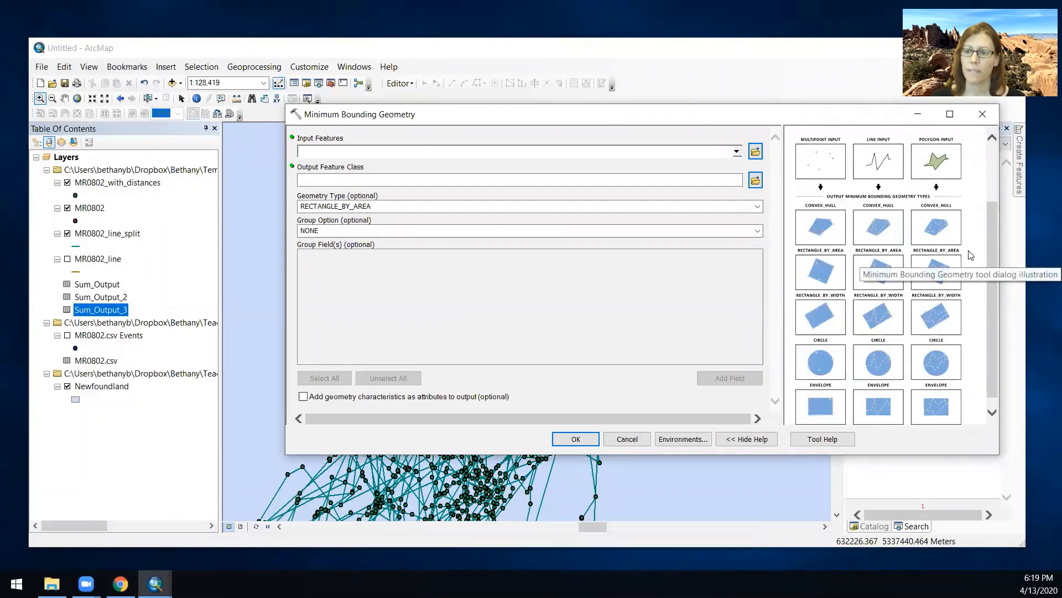
{"action": "left_click_drag", "start_coordinate": [989, 278], "coordinate": [963, 221]}
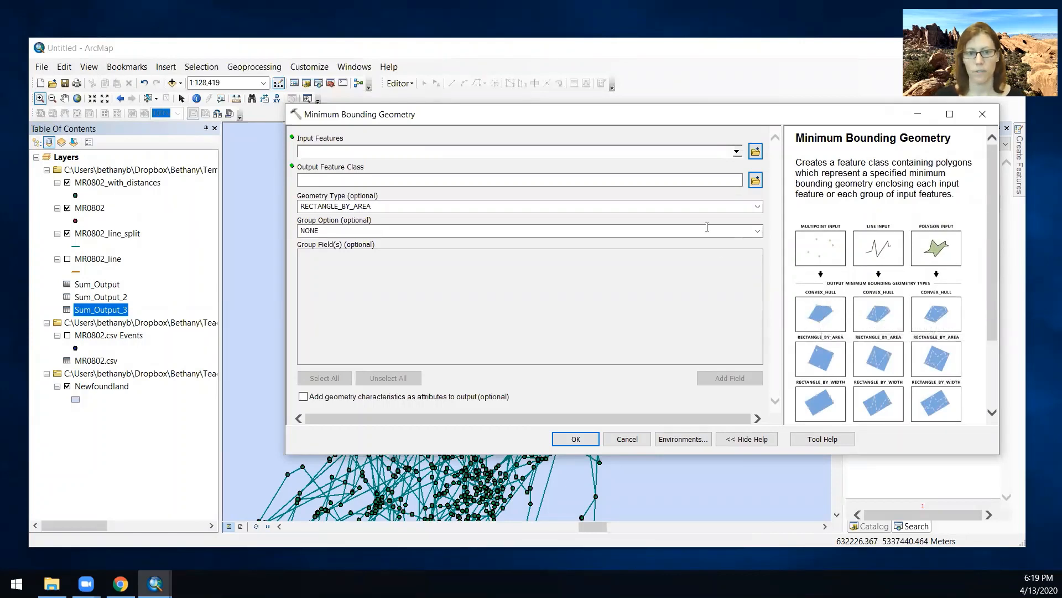
- Run Minimum Bounding Geometry on MR0802_with_distances with the CONVEX_HULL geometry type, group option ALL and the default output feature class
{"action": "left_click", "coordinate": [737, 151]}
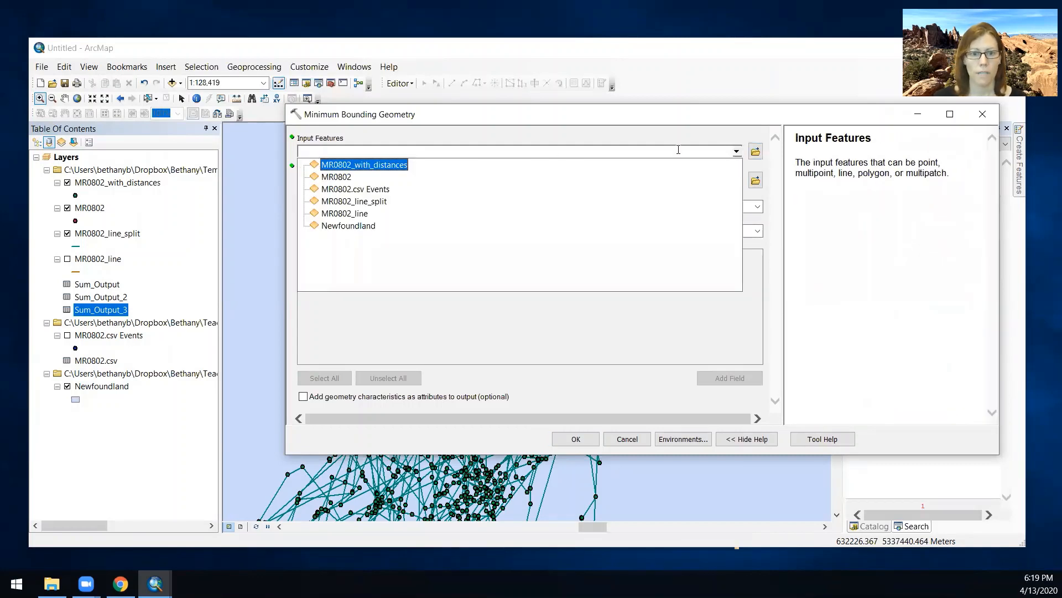
{"action": "left_click", "coordinate": [338, 166]}
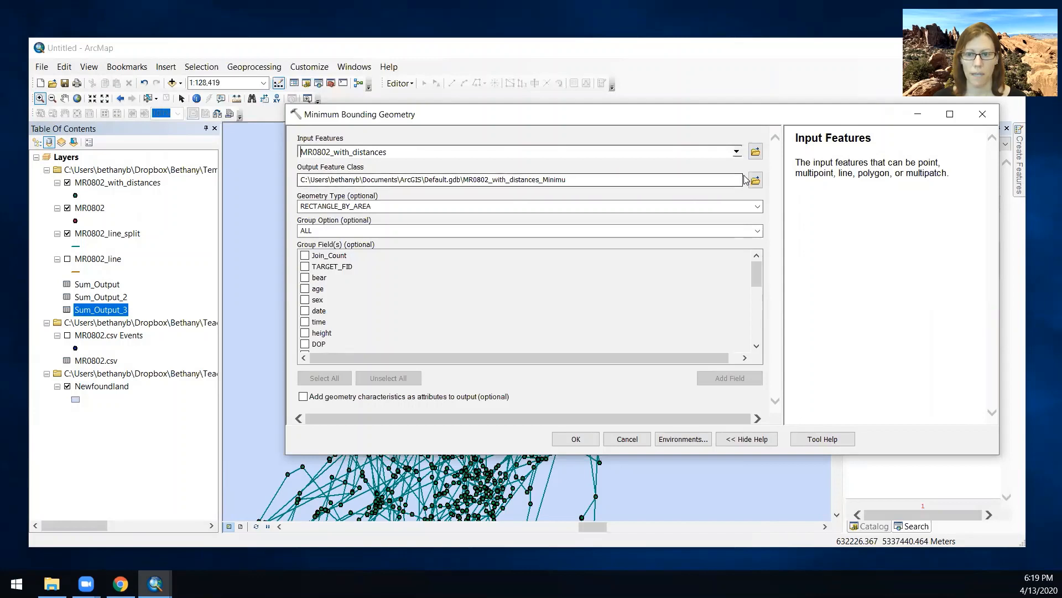
{"action": "left_click", "coordinate": [757, 206]}
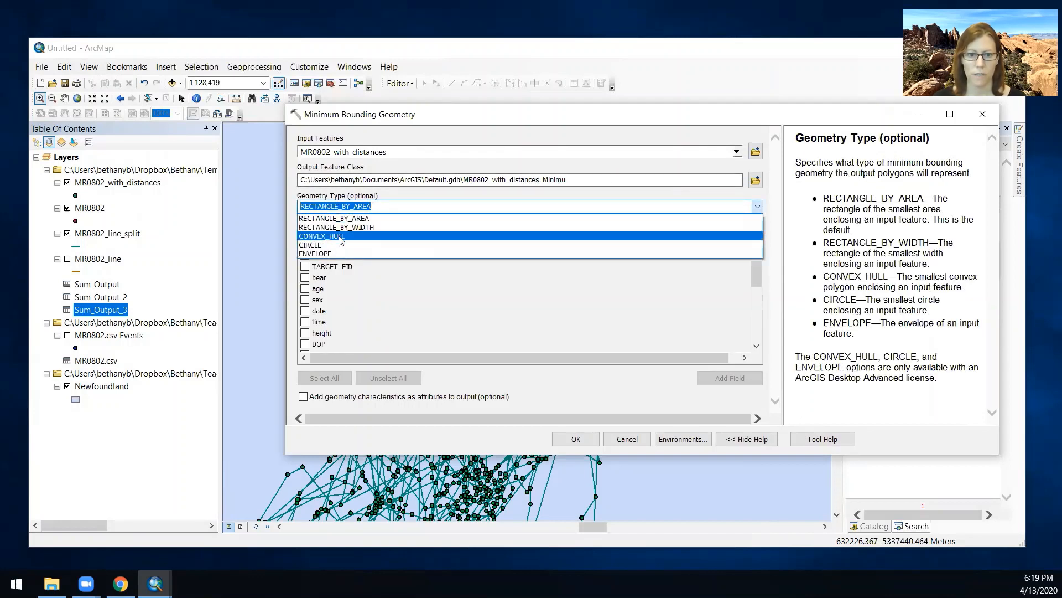
{"action": "left_click", "coordinate": [341, 237]}
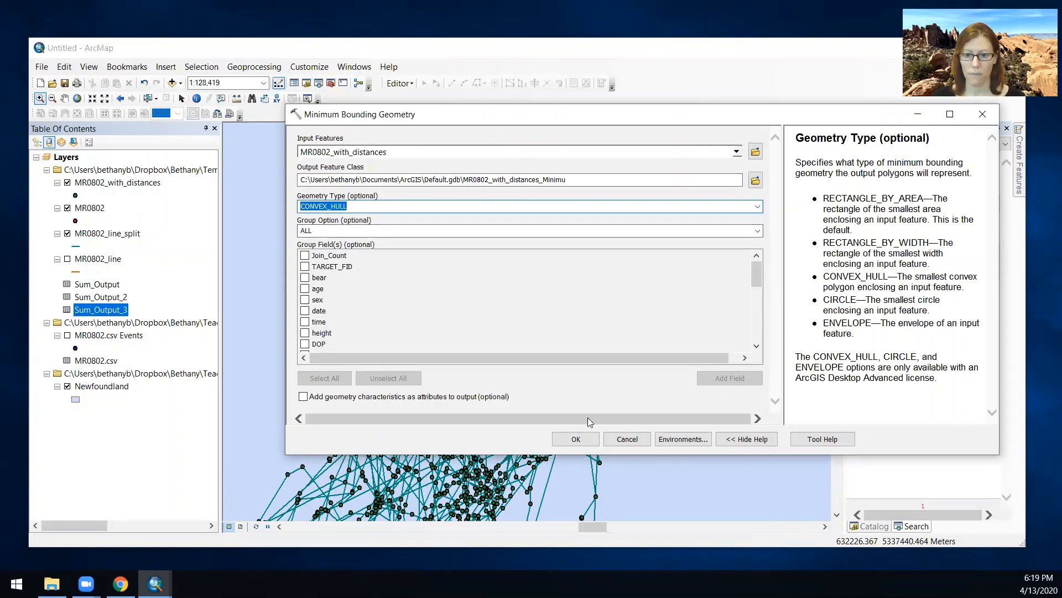
{"action": "left_click", "coordinate": [580, 439]}
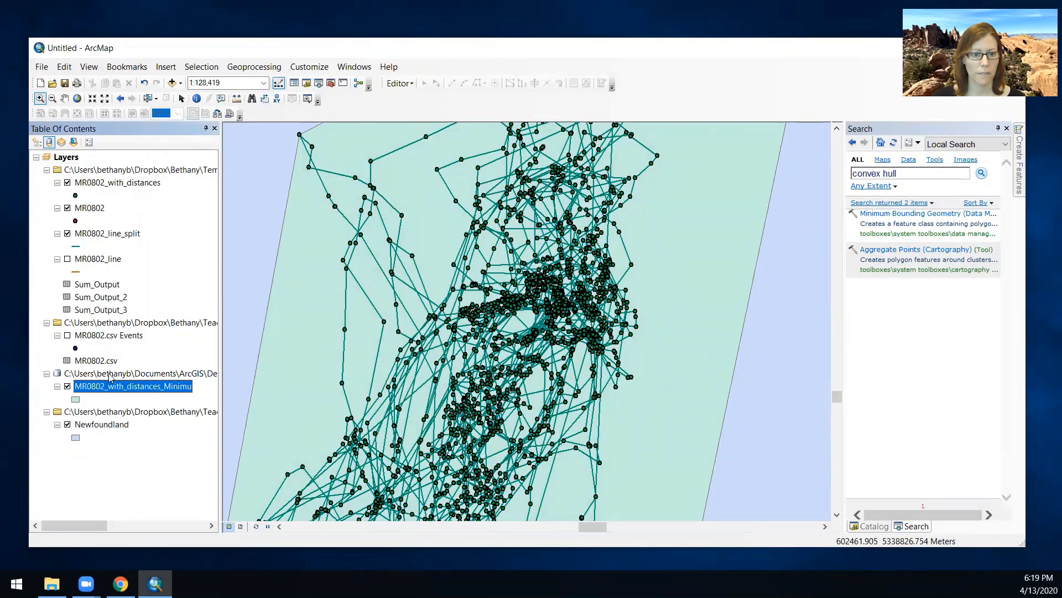
- Zoom to the MR0802_with_distances_Minimu convex hull layer and check the polygon's Shape_Area in its attribute table
{"action": "right_click", "coordinate": [95, 389]}
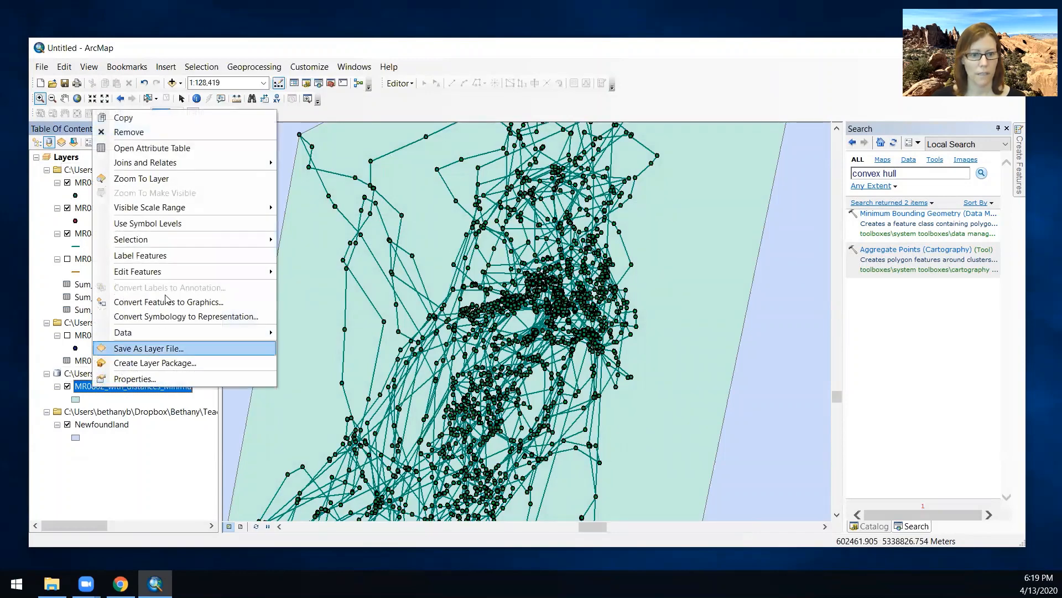
{"action": "left_click", "coordinate": [150, 178]}
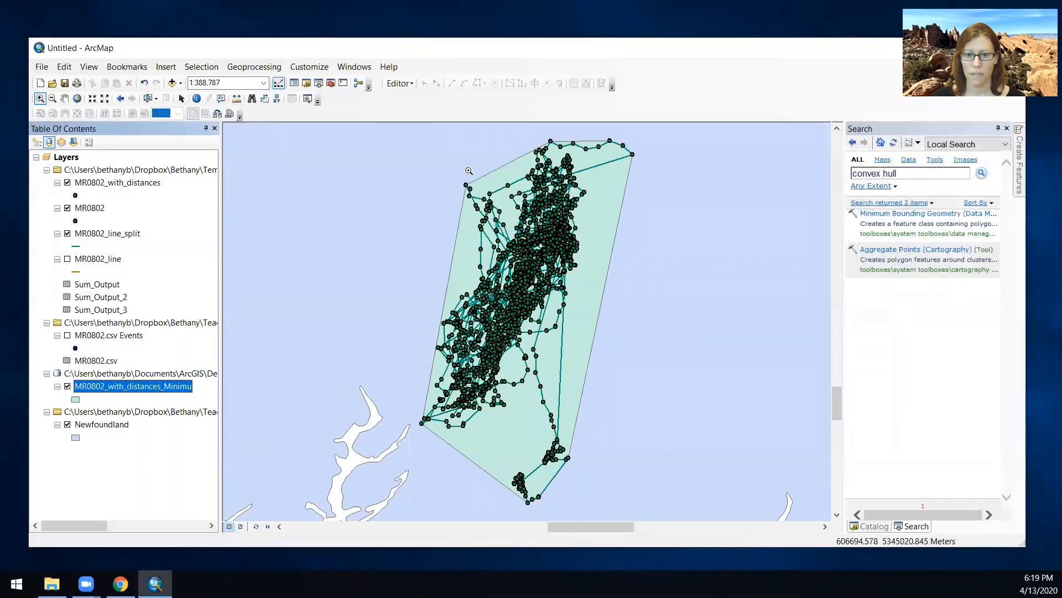
{"action": "right_click", "coordinate": [145, 388]}
{"action": "left_click", "coordinate": [196, 143]}
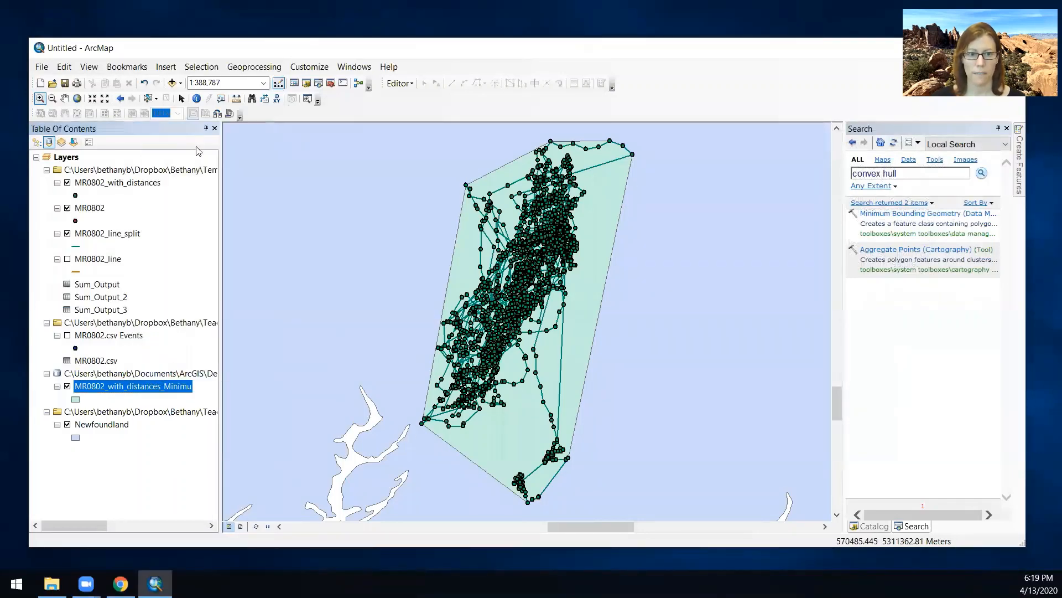
{"action": "left_click", "coordinate": [460, 156]}
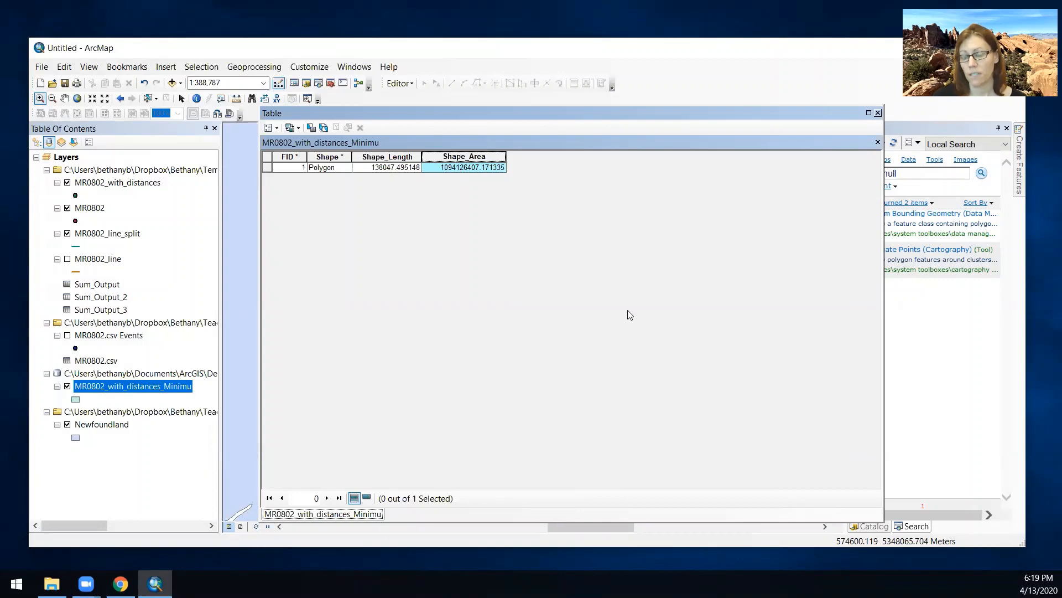
{"action": "left_click", "coordinate": [877, 113]}
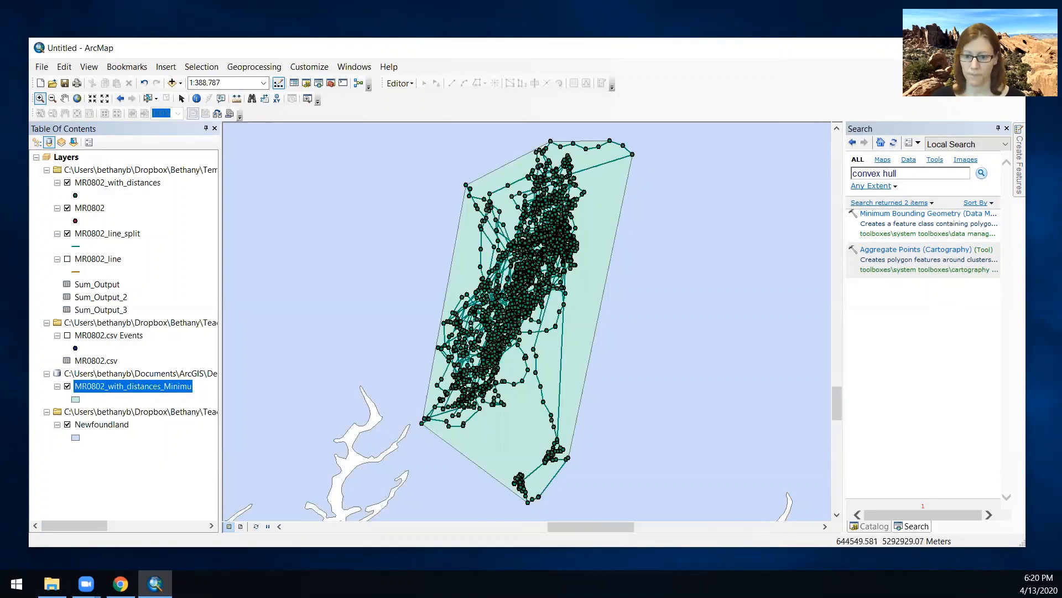
- Start a new blank map document without saving the current bear map
{"action": "left_click", "coordinate": [40, 82]}
{"action": "left_click", "coordinate": [658, 424]}
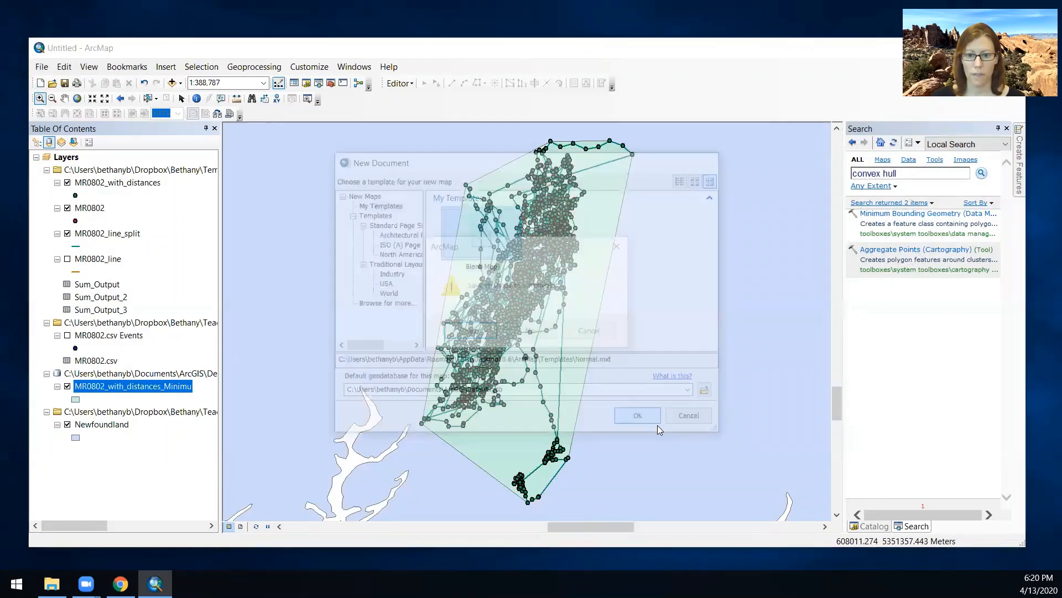
{"action": "left_click", "coordinate": [526, 332]}
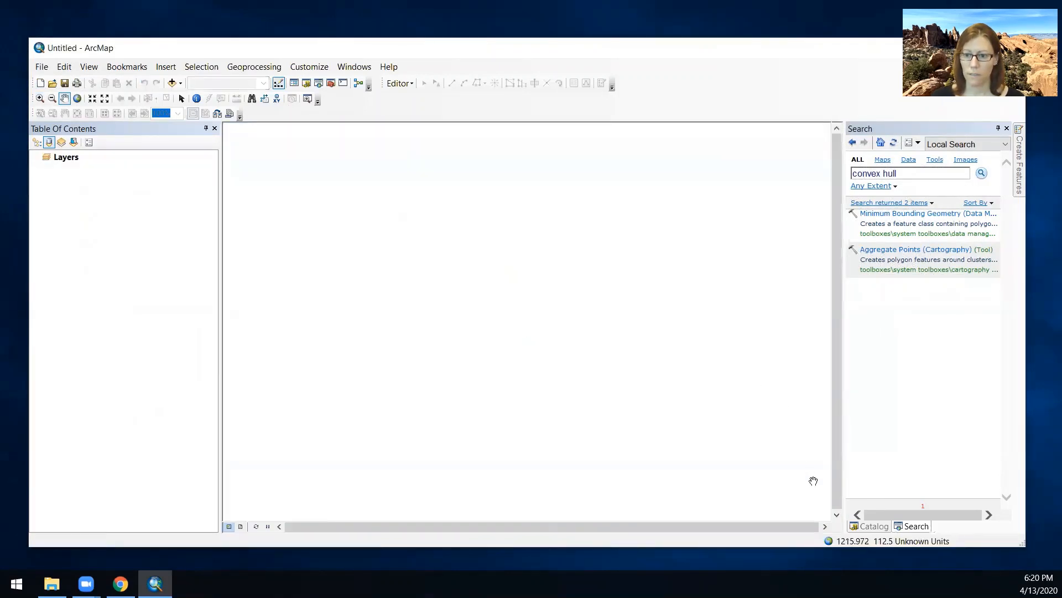
- Add F121.csv from the Pumas and roads folder in Project_data to the map
{"action": "left_click", "coordinate": [871, 526]}
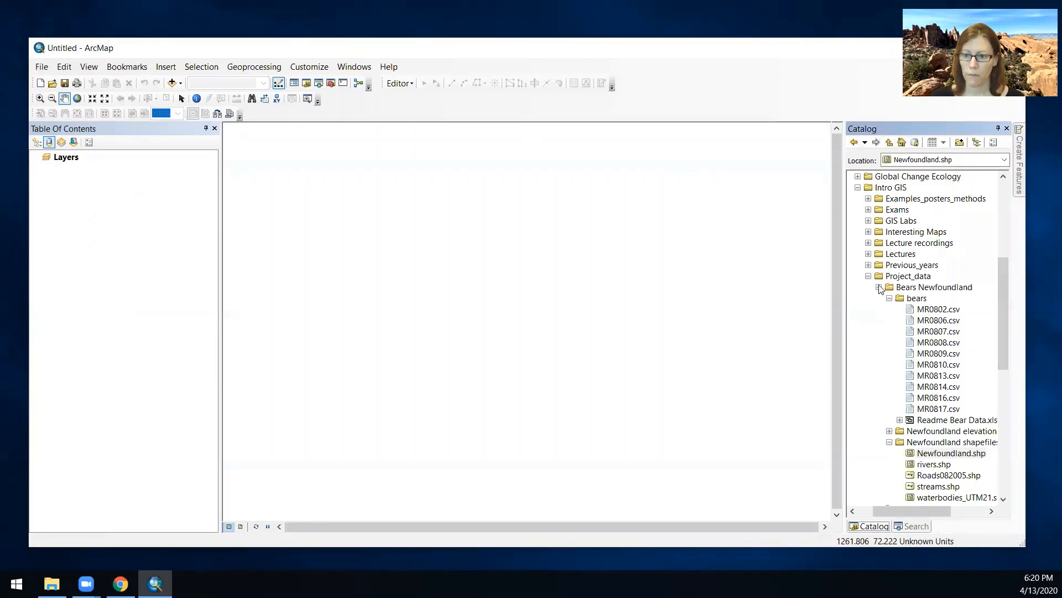
{"action": "left_click", "coordinate": [879, 287]}
{"action": "left_click", "coordinate": [878, 333]}
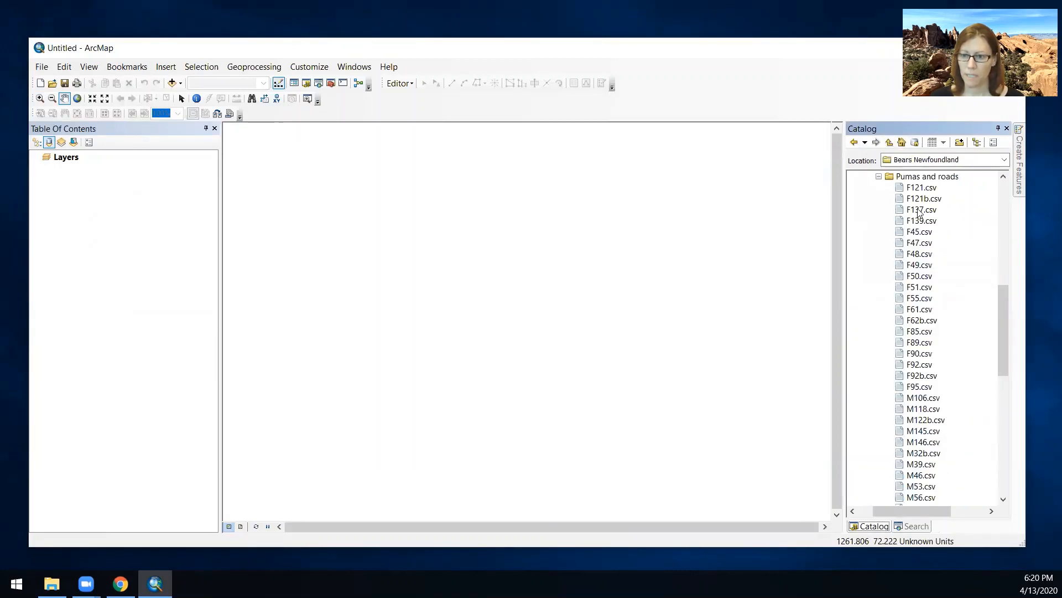
{"action": "left_click_drag", "start_coordinate": [921, 192], "coordinate": [691, 239]}
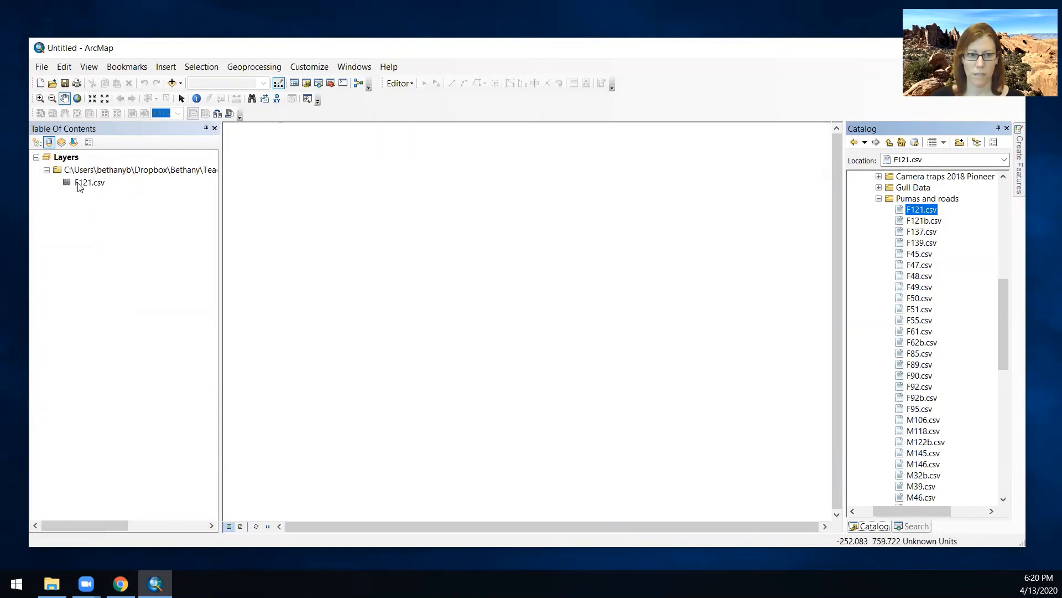
- Review the Latitude and Longitude columns in the F121.csv table to identify its coordinate format
{"action": "right_click", "coordinate": [79, 188]}
{"action": "left_click", "coordinate": [124, 195]}
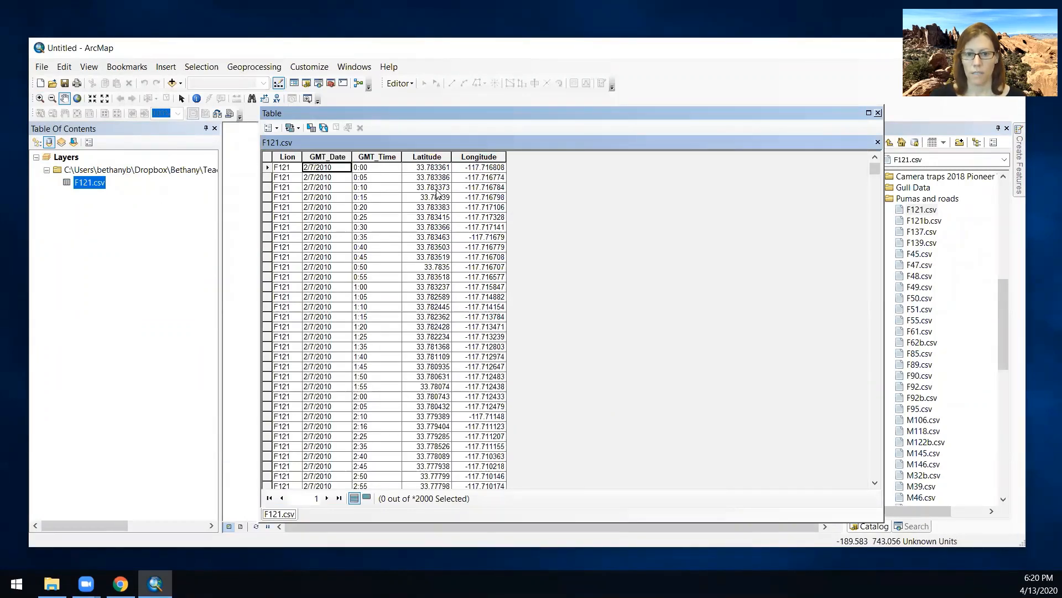
{"action": "left_click", "coordinate": [423, 158]}
{"action": "left_click", "coordinate": [490, 159], "text": "ctrl"}
{"action": "left_click", "coordinate": [479, 199]}
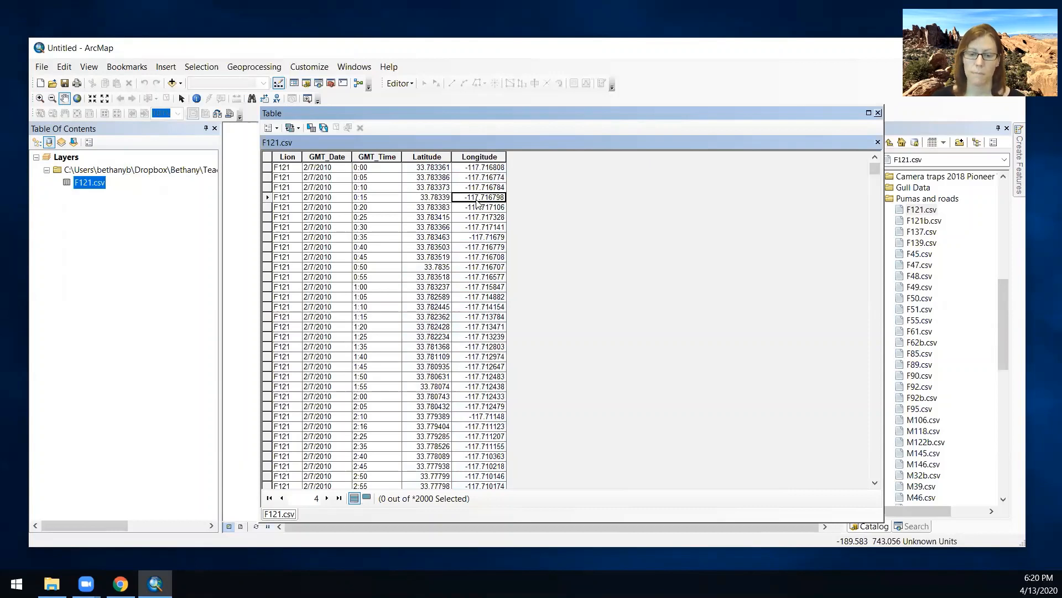
{"action": "left_click", "coordinate": [878, 113]}
- Display F121.csv as XY points with Longitude as X, Latitude as Y and the GCS_North_American_1983 geographic coordinate system
{"action": "right_click", "coordinate": [91, 186]}
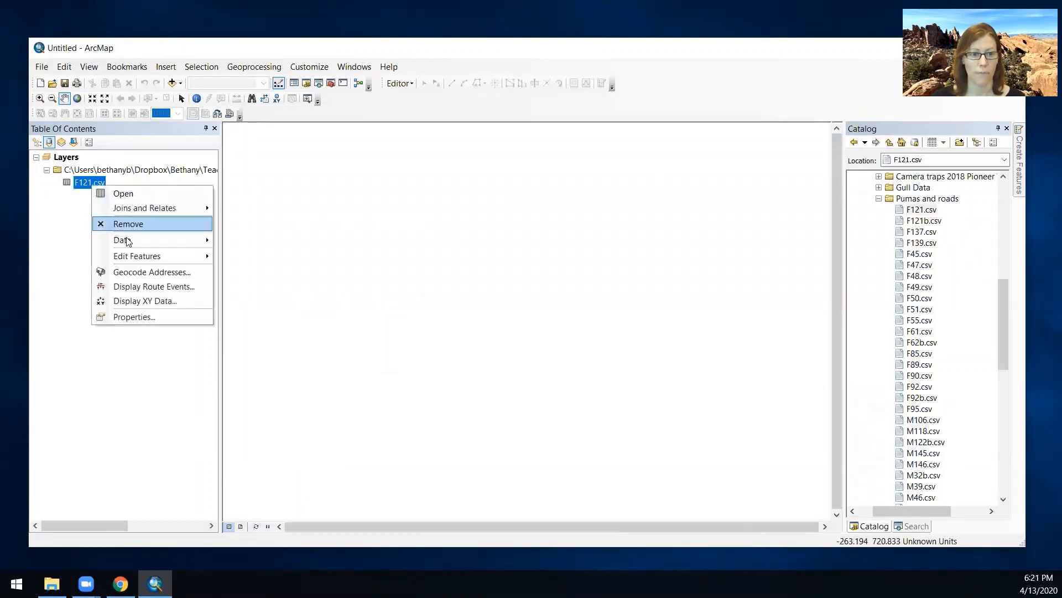
{"action": "left_click", "coordinate": [124, 302]}
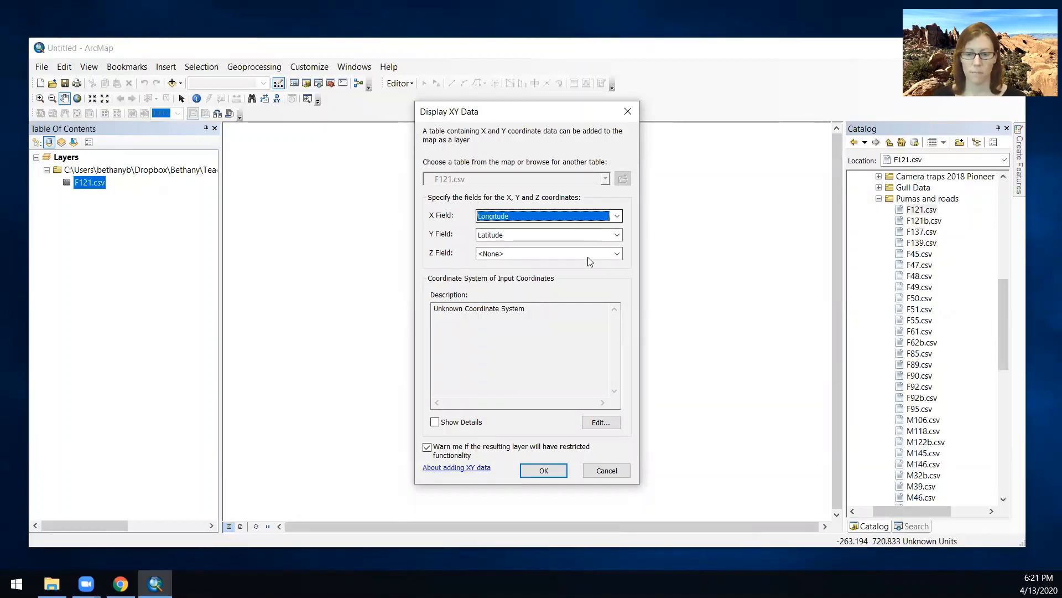
{"action": "left_click", "coordinate": [605, 424]}
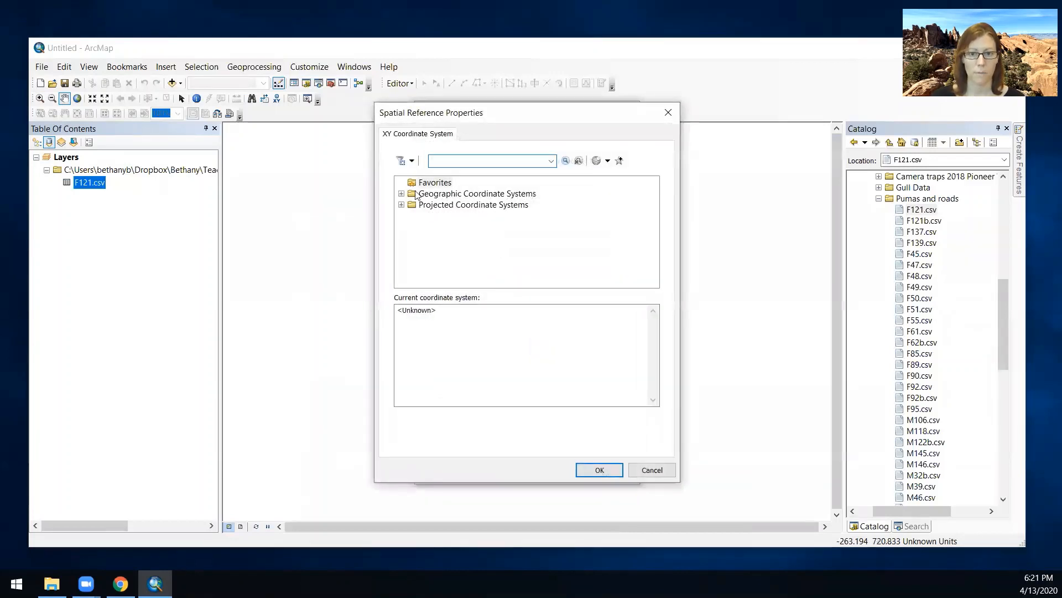
{"action": "left_click", "coordinate": [401, 193]}
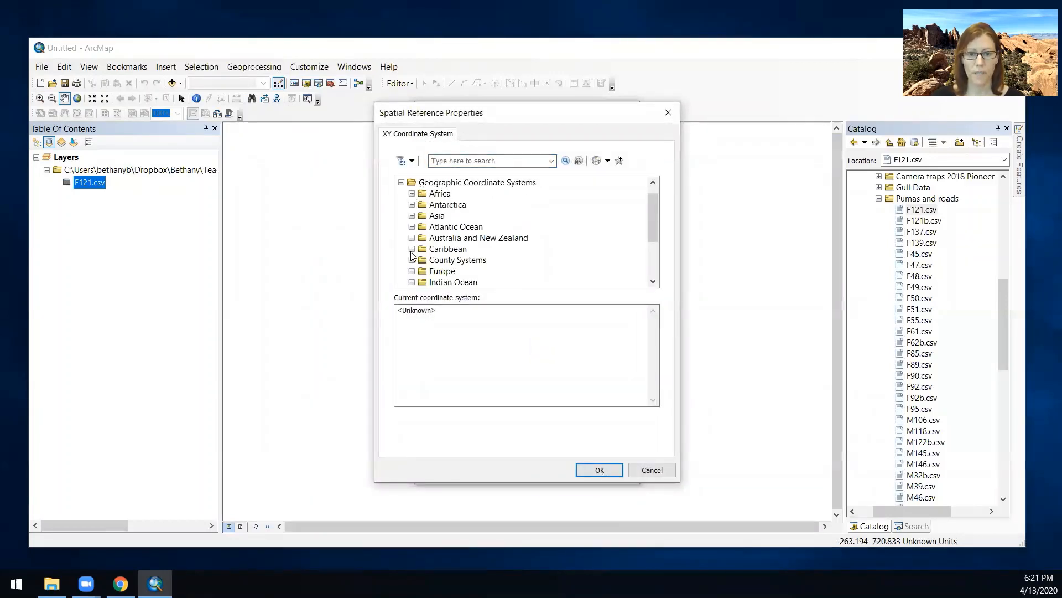
{"action": "scroll", "coordinate": [411, 255], "scroll_direction": "down", "scroll_amount": 1}
{"action": "scroll", "coordinate": [412, 255], "scroll_direction": "down", "scroll_amount": 1}
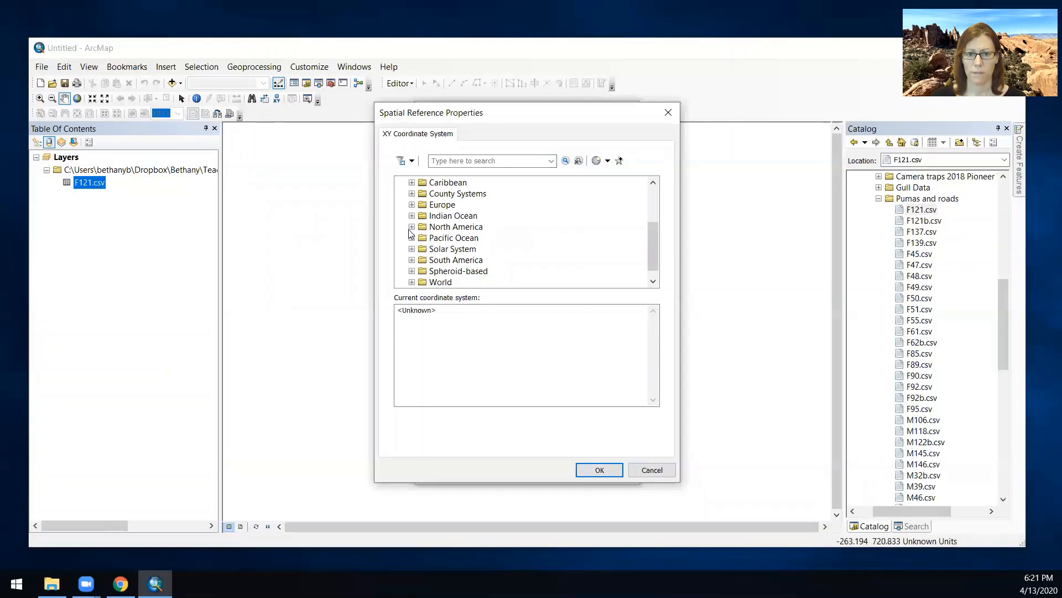
{"action": "left_click", "coordinate": [411, 226]}
{"action": "scroll", "coordinate": [431, 222], "scroll_direction": "down", "scroll_amount": 4}
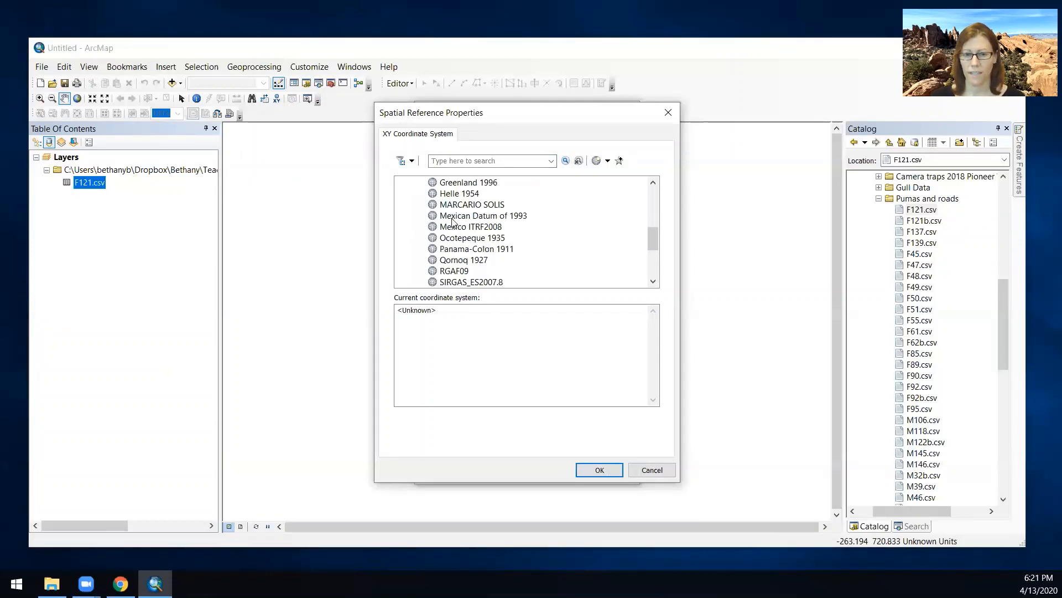
{"action": "scroll", "coordinate": [453, 223], "scroll_direction": "up", "scroll_amount": 1}
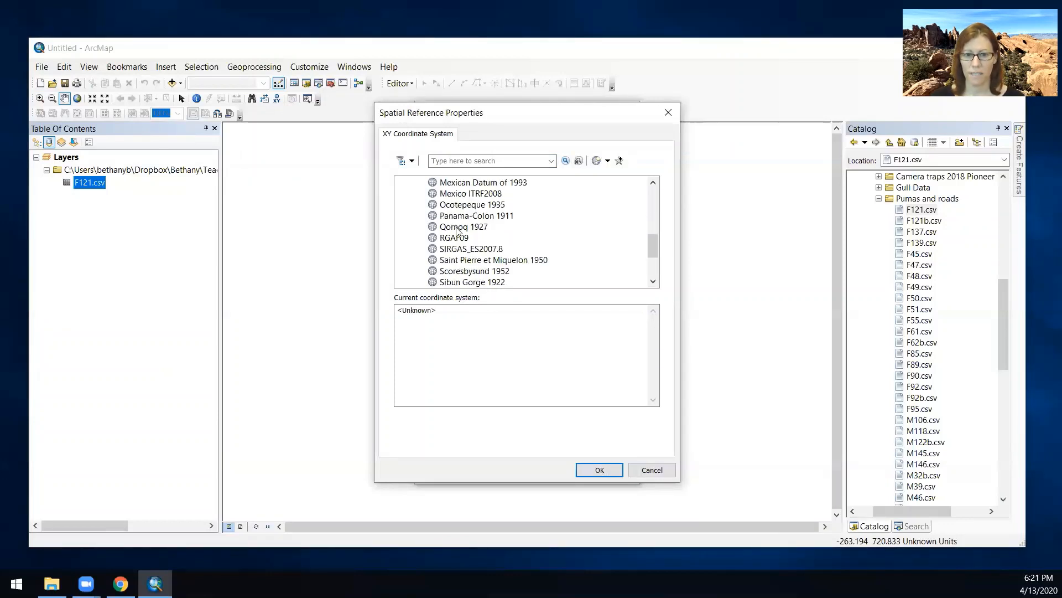
{"action": "scroll", "coordinate": [457, 231], "scroll_direction": "down", "scroll_amount": 2}
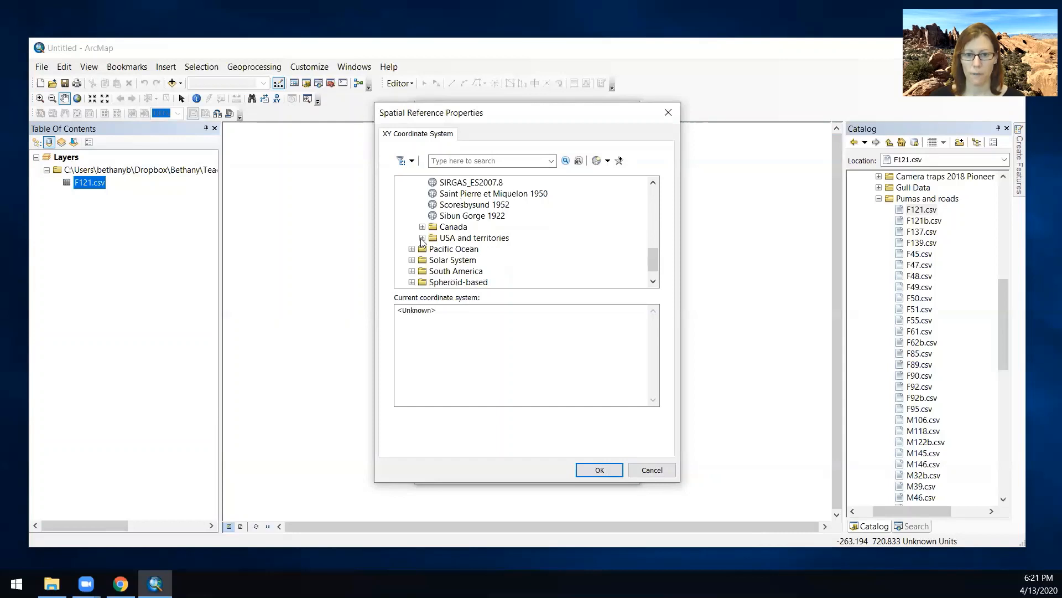
{"action": "left_click", "coordinate": [422, 238]}
{"action": "left_click", "coordinate": [470, 248]}
{"action": "left_click", "coordinate": [600, 470]}
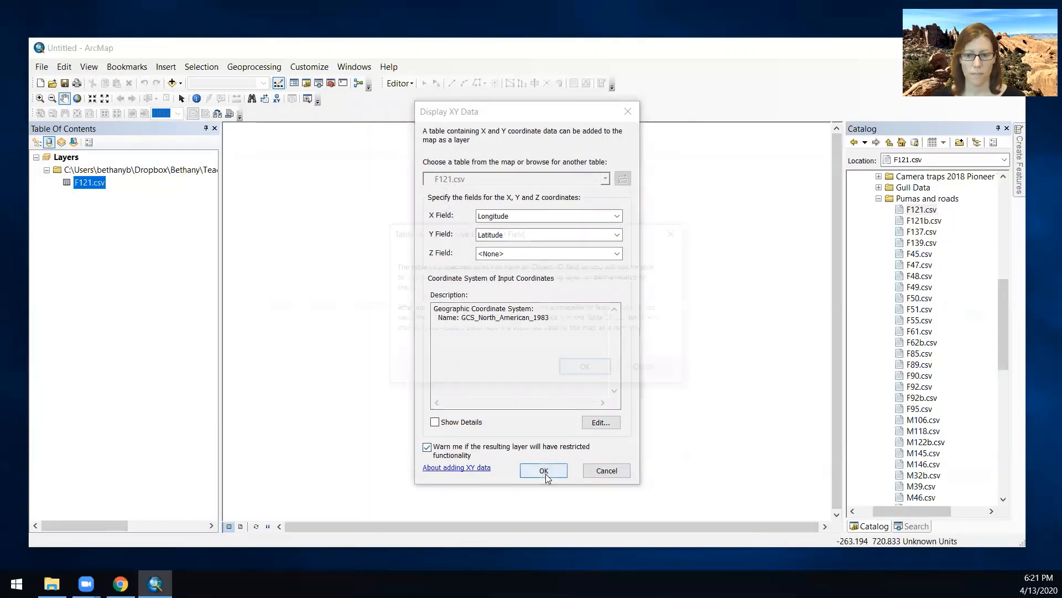
{"action": "left_click", "coordinate": [544, 469]}
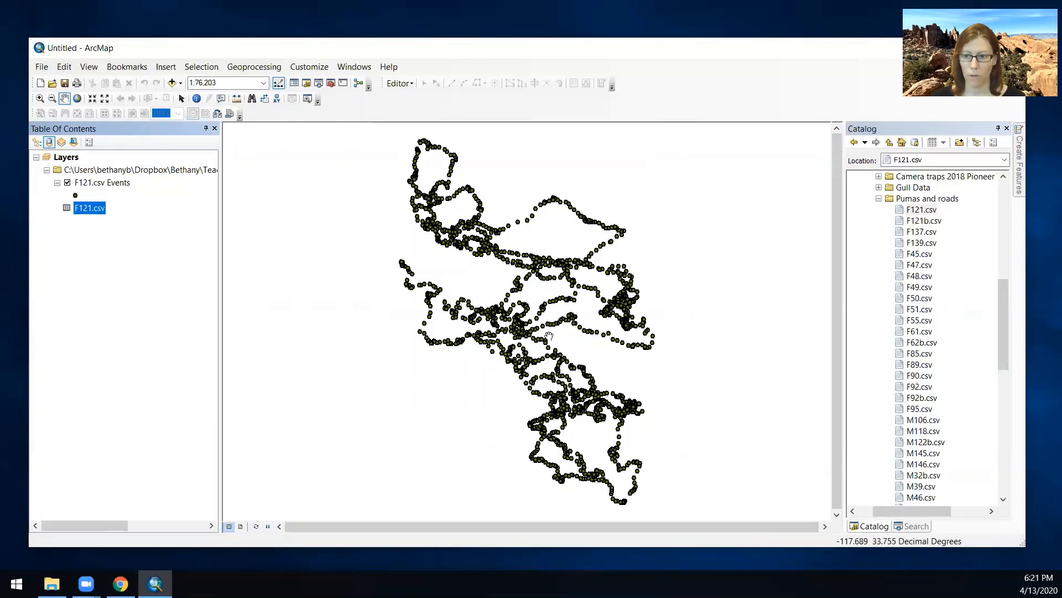
- Add countries.shp from the Lab2 datalab2 folder to the map, dismissing the geographic coordinate system warning
{"action": "left_click_drag", "start_coordinate": [1005, 300], "coordinate": [1003, 267]}
{"action": "left_click", "coordinate": [869, 209]}
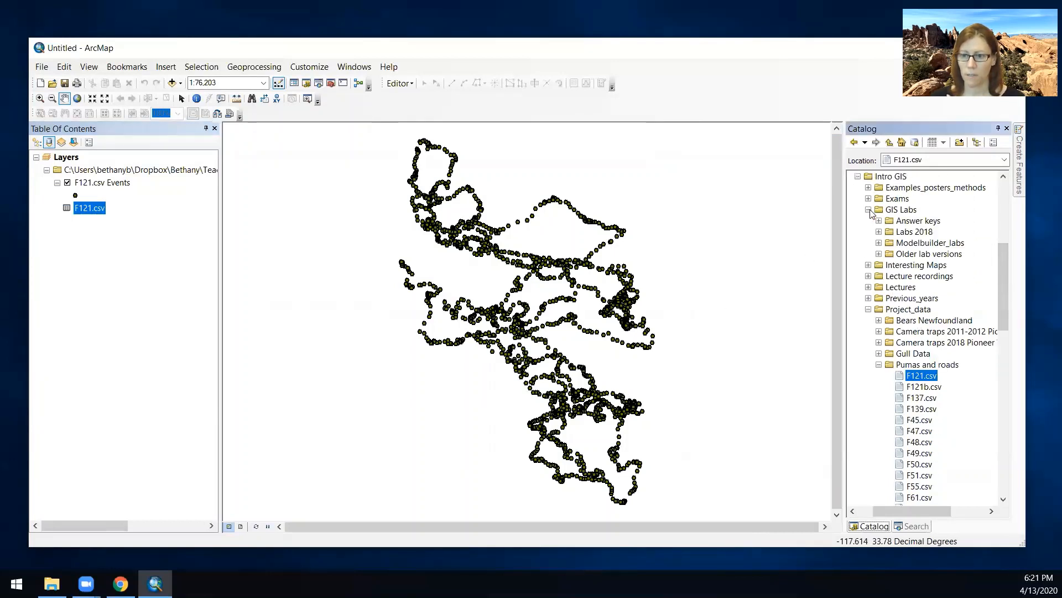
{"action": "left_click", "coordinate": [878, 232]}
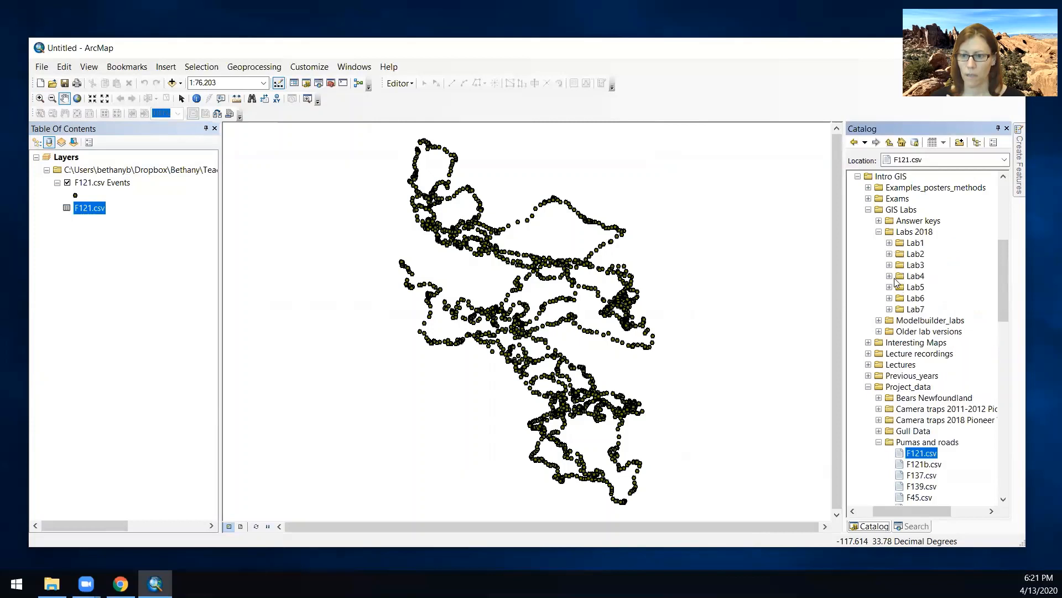
{"action": "left_click", "coordinate": [889, 254]}
{"action": "left_click", "coordinate": [900, 265]}
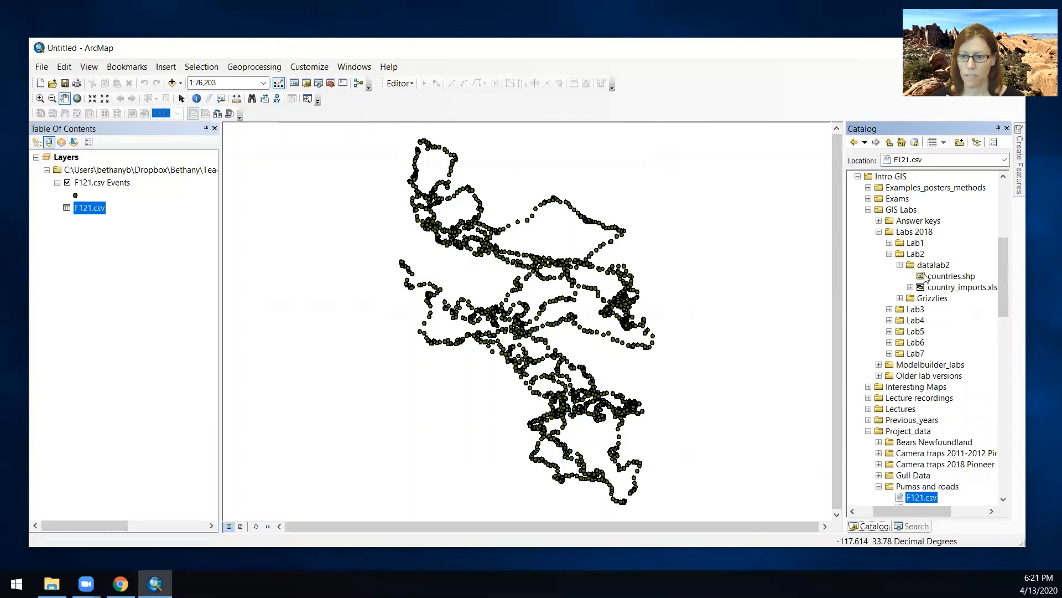
{"action": "left_click_drag", "start_coordinate": [948, 275], "coordinate": [667, 280]}
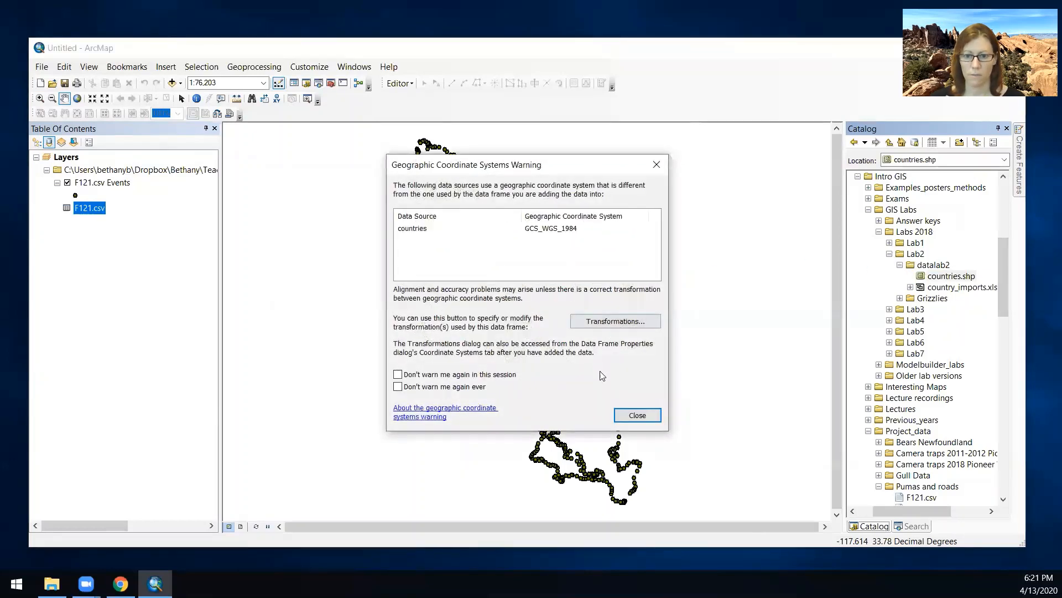
{"action": "left_click", "coordinate": [637, 416]}
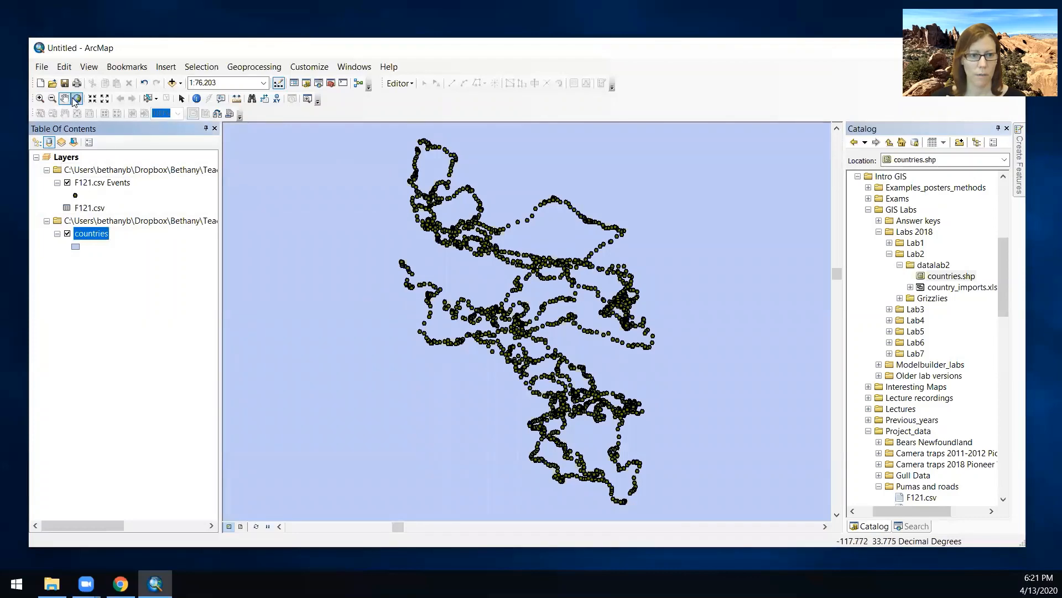
- Examine where the F121 points fall against the countries layer, from the full world extent down to the surrounding coastline
{"action": "left_click", "coordinate": [105, 99]}
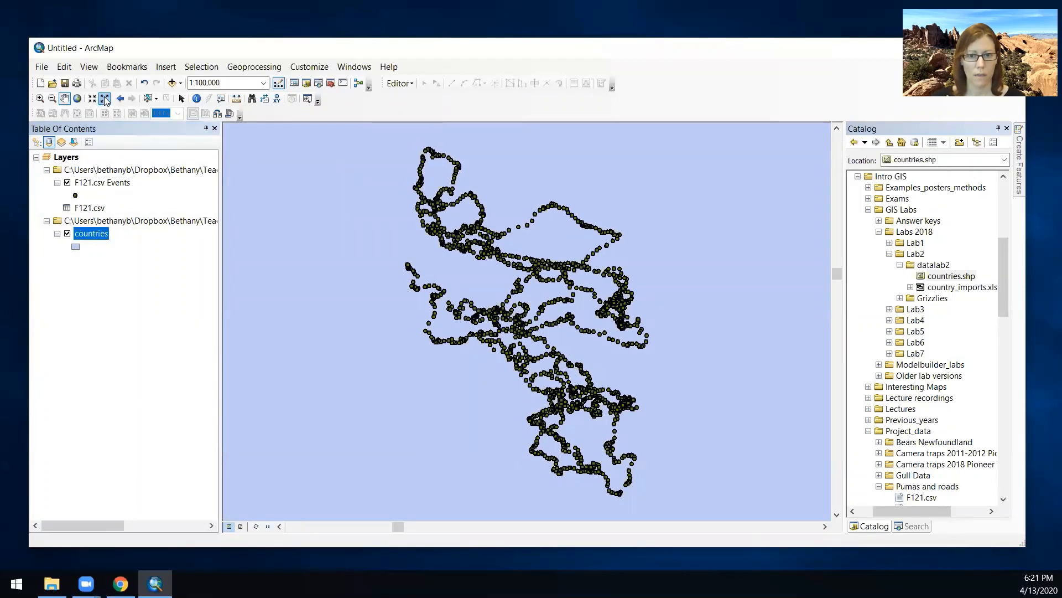
{"action": "left_click", "coordinate": [105, 99]}
{"action": "left_click", "coordinate": [105, 99]}
{"action": "left_click", "coordinate": [105, 99]}
{"action": "left_click", "coordinate": [104, 99]}
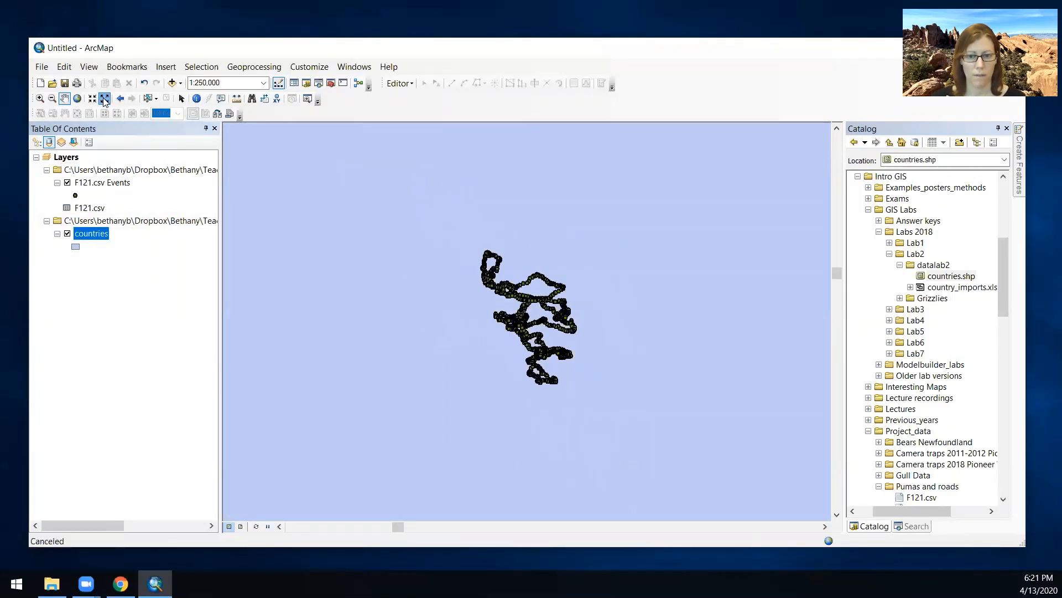
{"action": "left_click", "coordinate": [105, 100]}
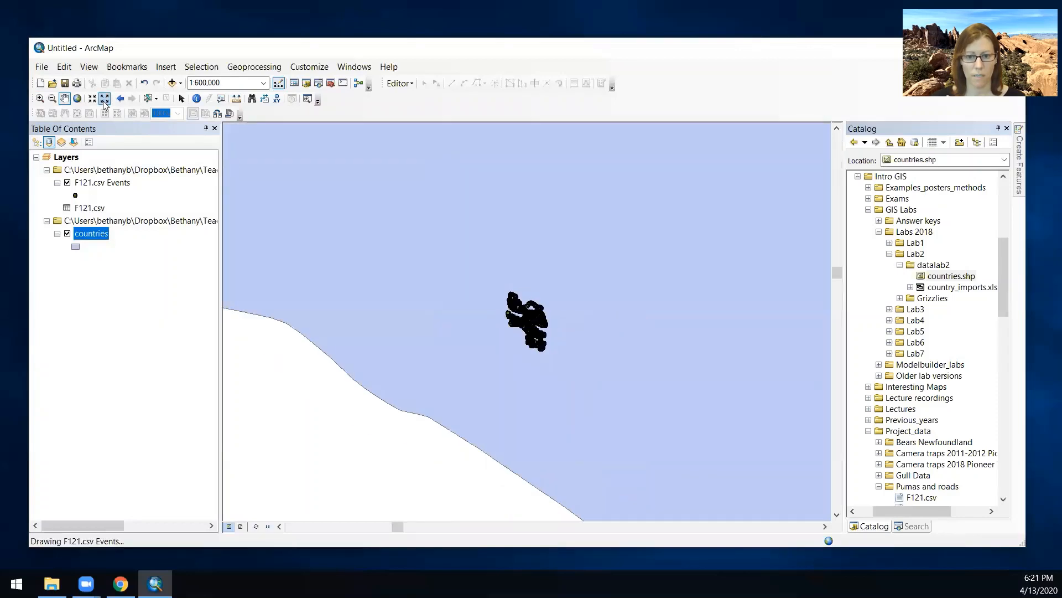
{"action": "left_click", "coordinate": [77, 99]}
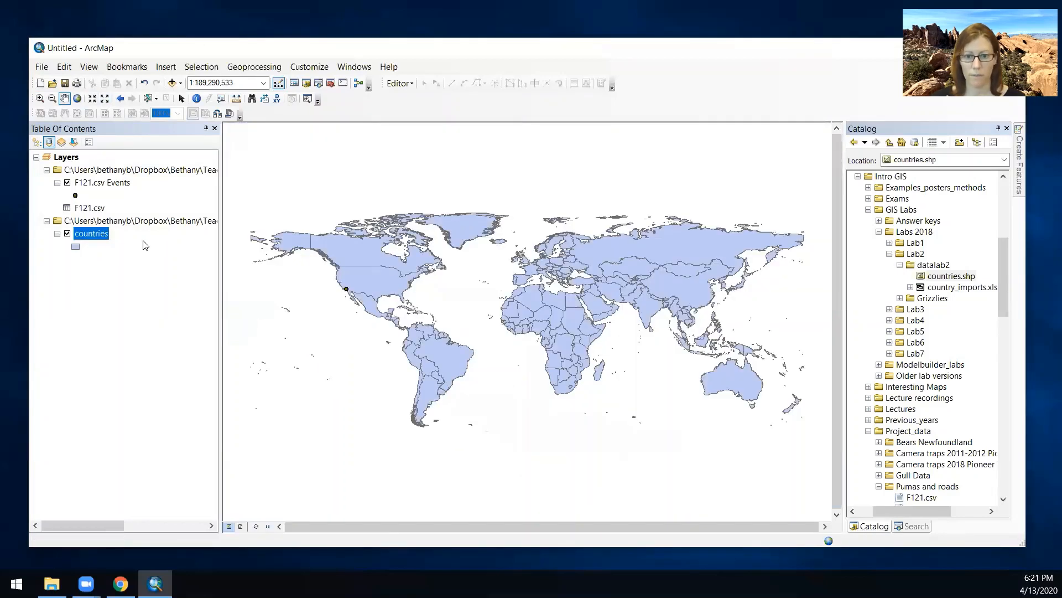
{"action": "left_click", "coordinate": [40, 98]}
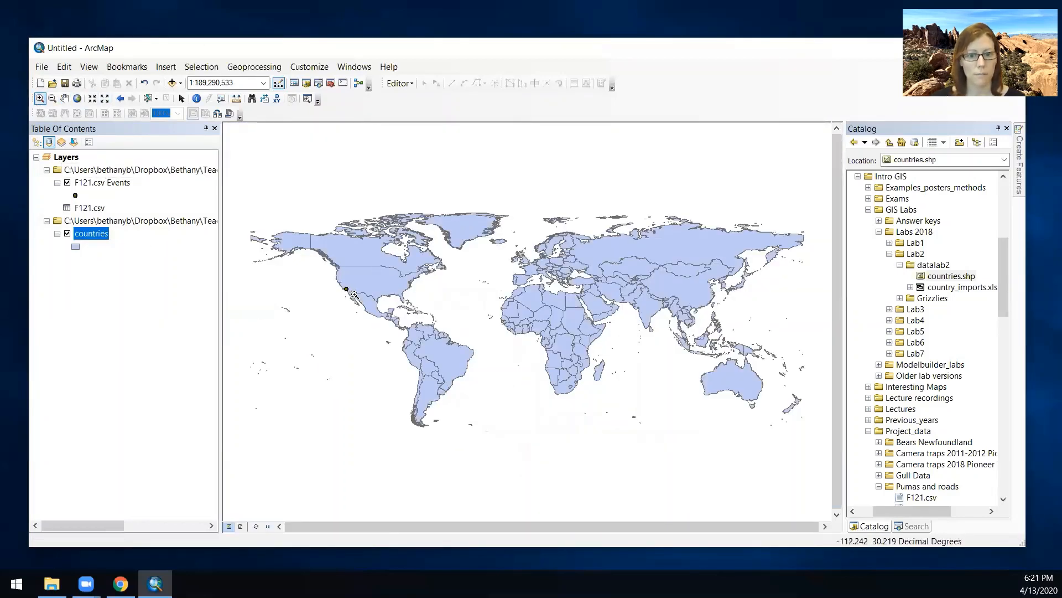
{"action": "left_click_drag", "start_coordinate": [336, 281], "coordinate": [359, 297]}
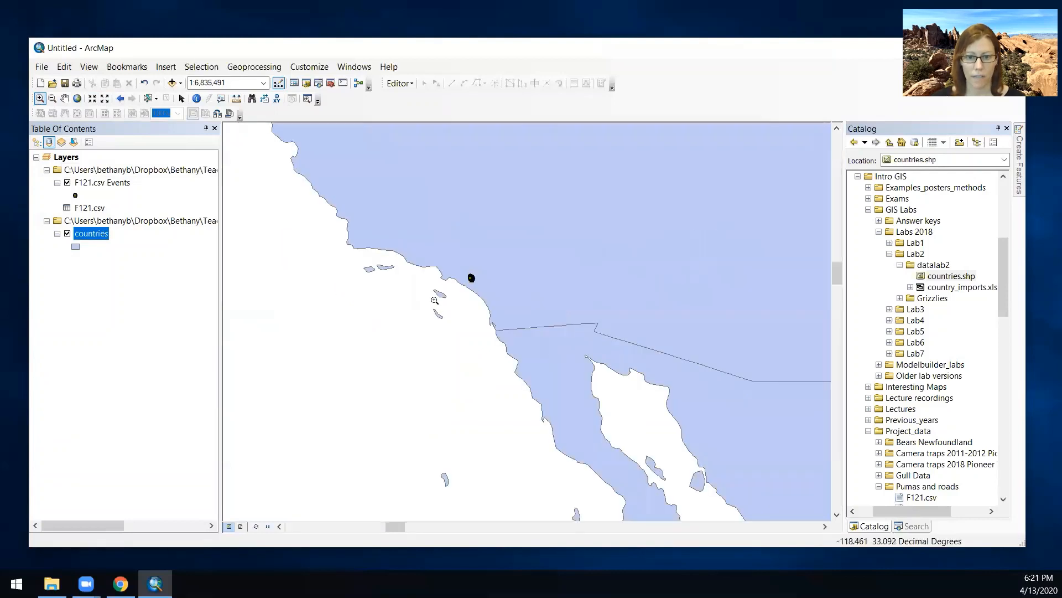
{"action": "left_click_drag", "start_coordinate": [431, 254], "coordinate": [514, 318]}
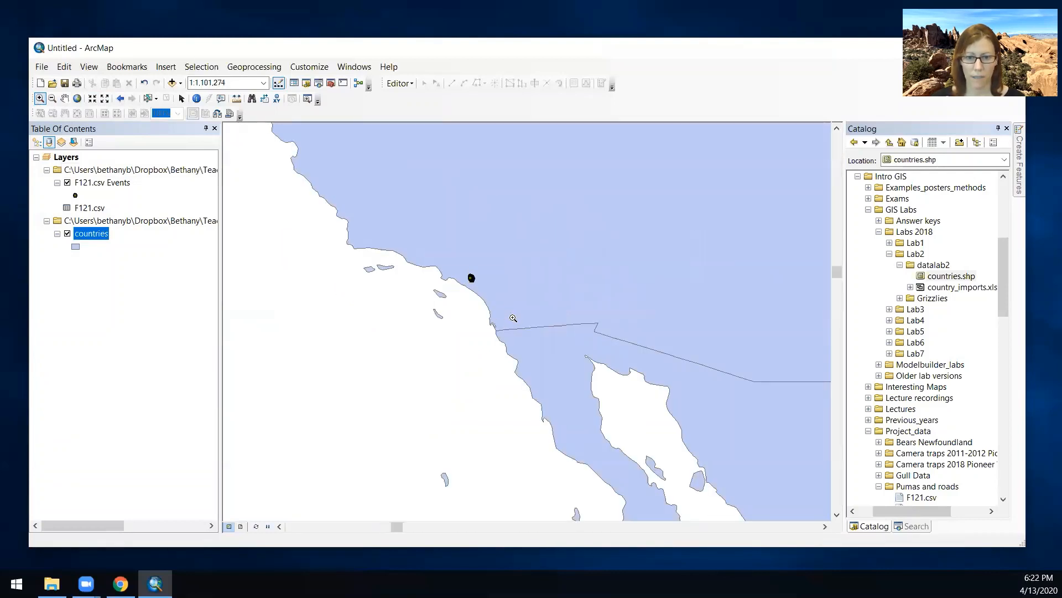
{"action": "left_click", "coordinate": [513, 318]}
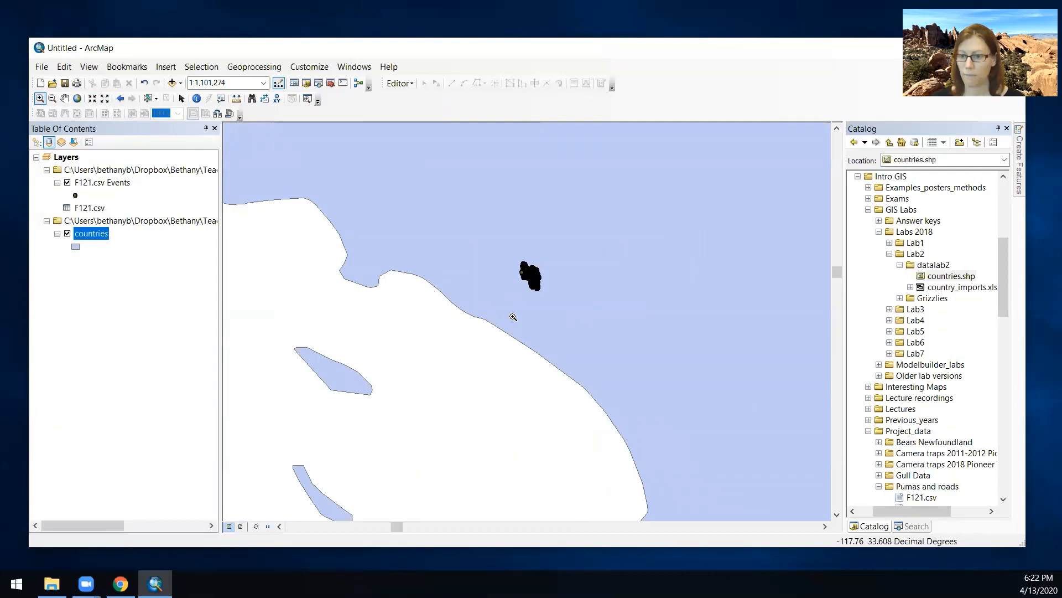
- Look through the Labs 2018 lab folders under GIS Labs for boundary data, and collapse the GIS Labs folder
{"action": "left_click", "coordinate": [879, 232]}
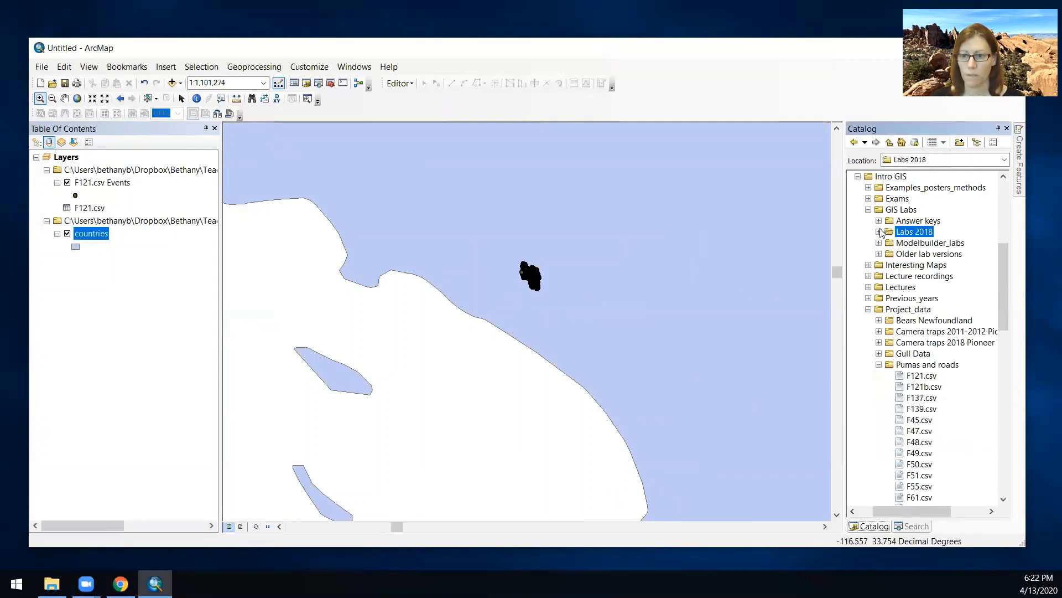
{"action": "left_click", "coordinate": [868, 210]}
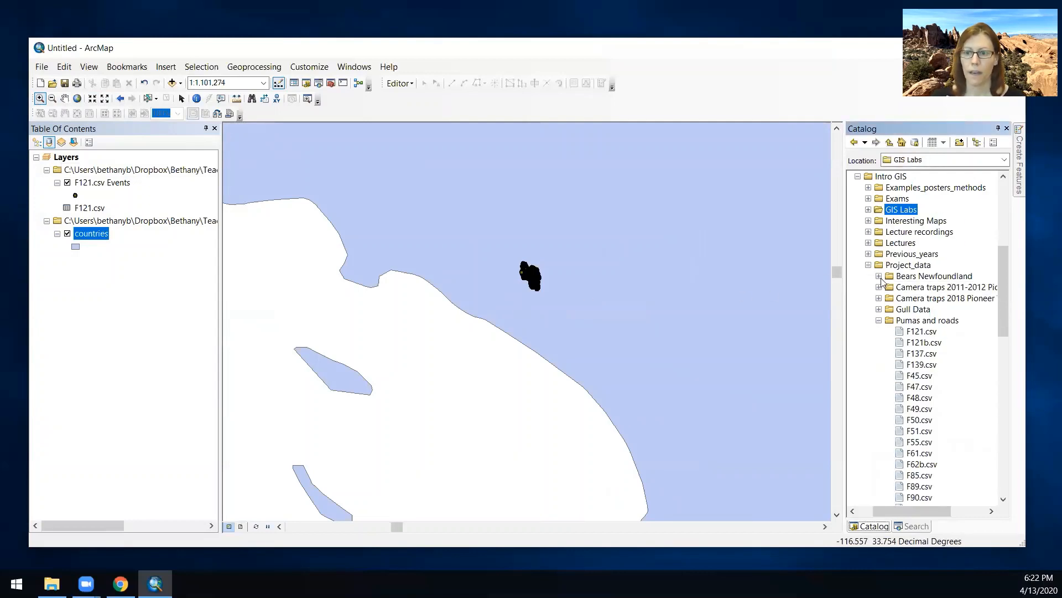
{"action": "left_click", "coordinate": [868, 209]}
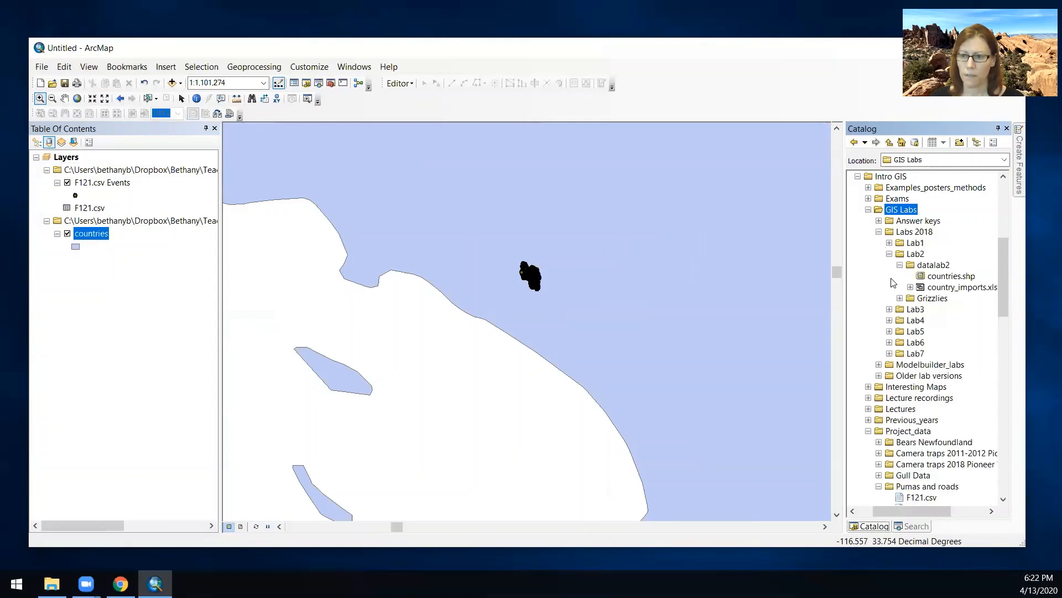
{"action": "left_click", "coordinate": [889, 310]}
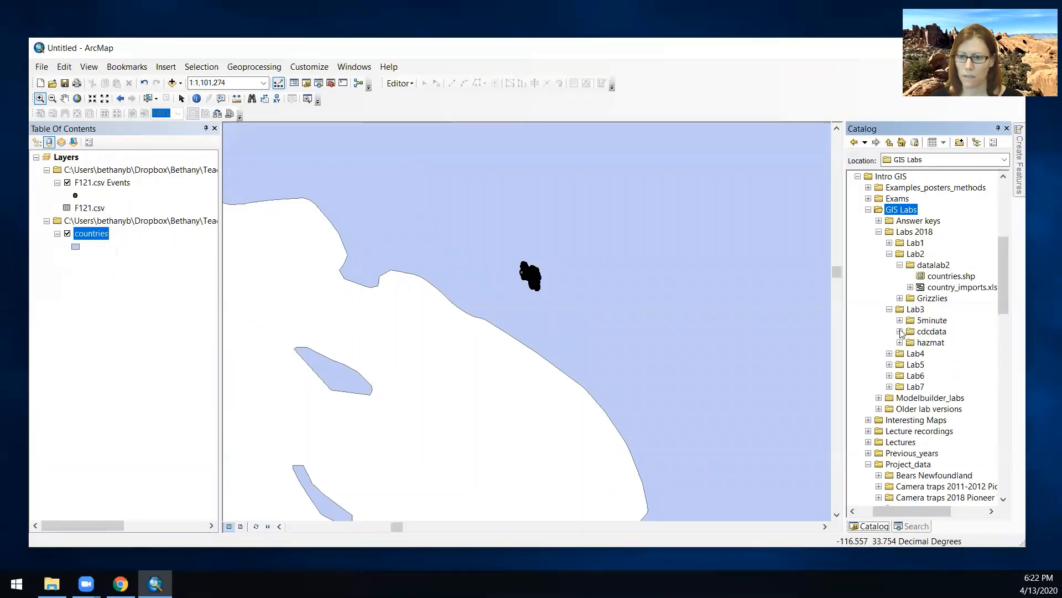
{"action": "left_click", "coordinate": [890, 255]}
{"action": "left_click", "coordinate": [868, 209]}
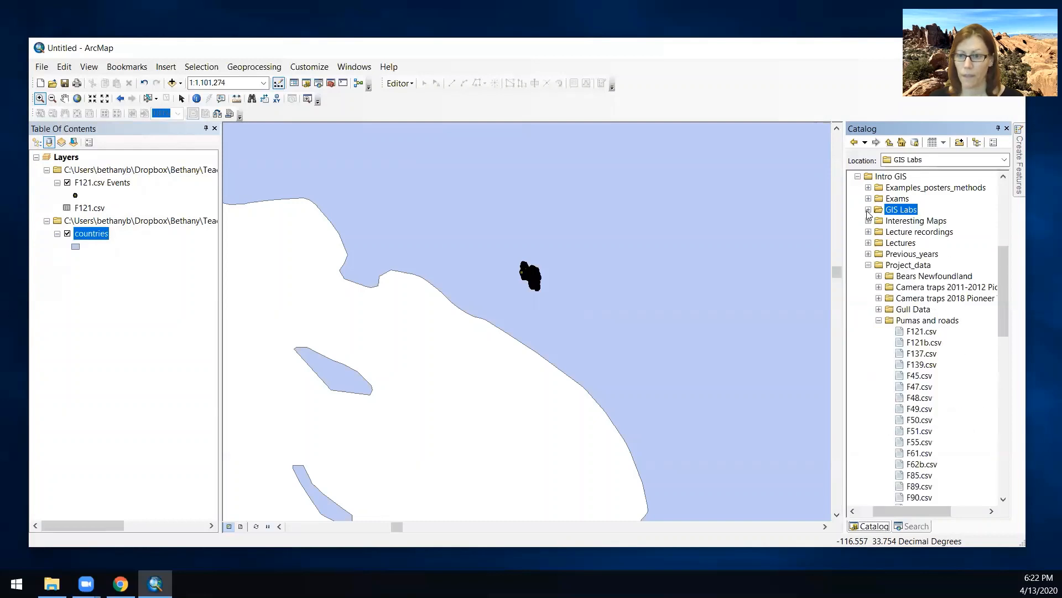
- Collapse the Teaching and Temp folders and open the Political_Boundaries folder inside the Research folder's GIS data
{"action": "scroll", "coordinate": [892, 260], "scroll_direction": "up", "scroll_amount": 6}
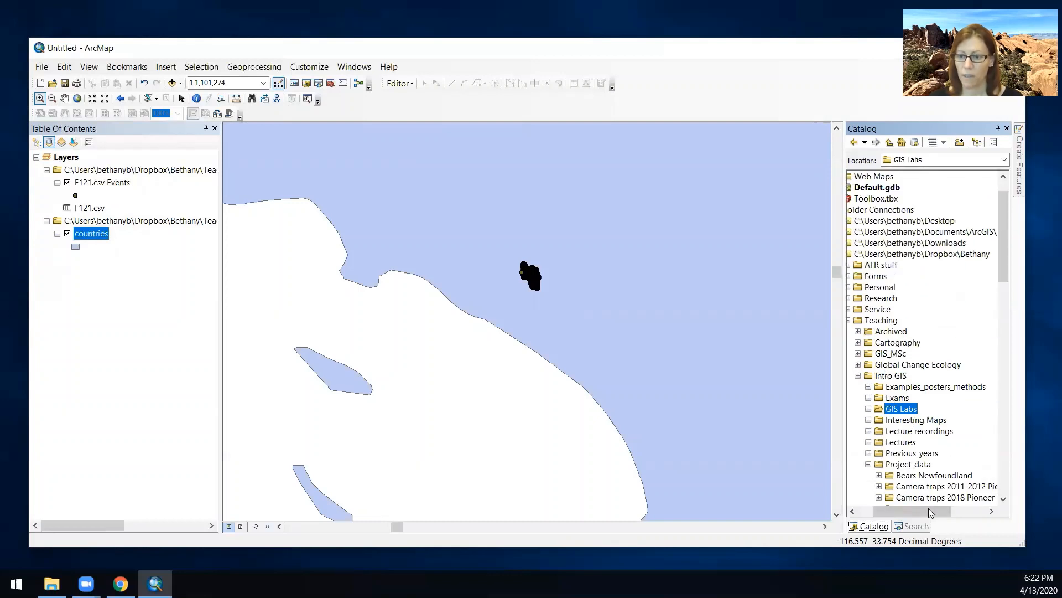
{"action": "left_click_drag", "start_coordinate": [930, 511], "coordinate": [908, 514]}
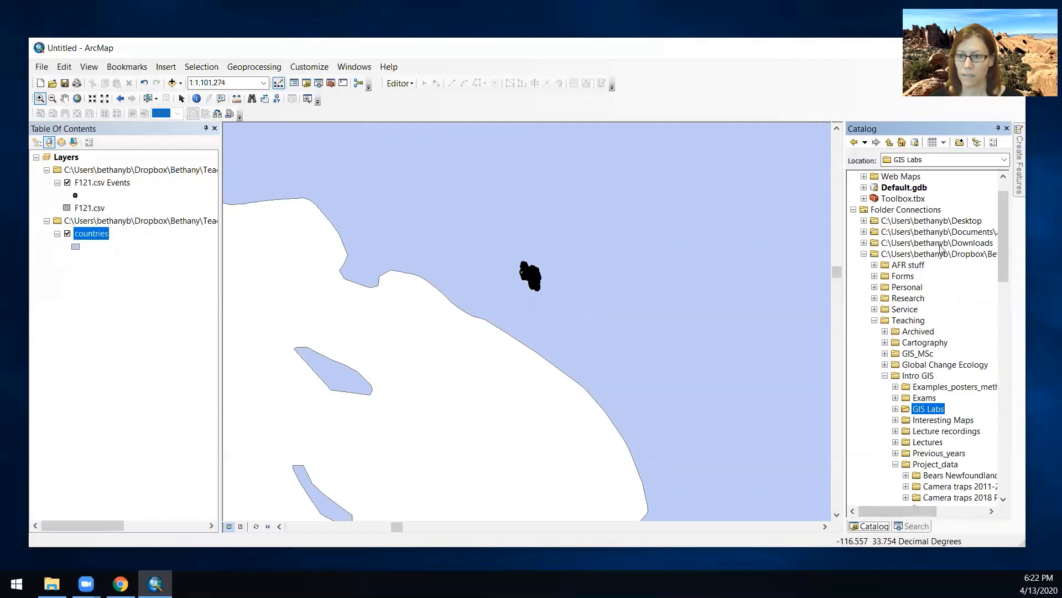
{"action": "left_click", "coordinate": [874, 321]}
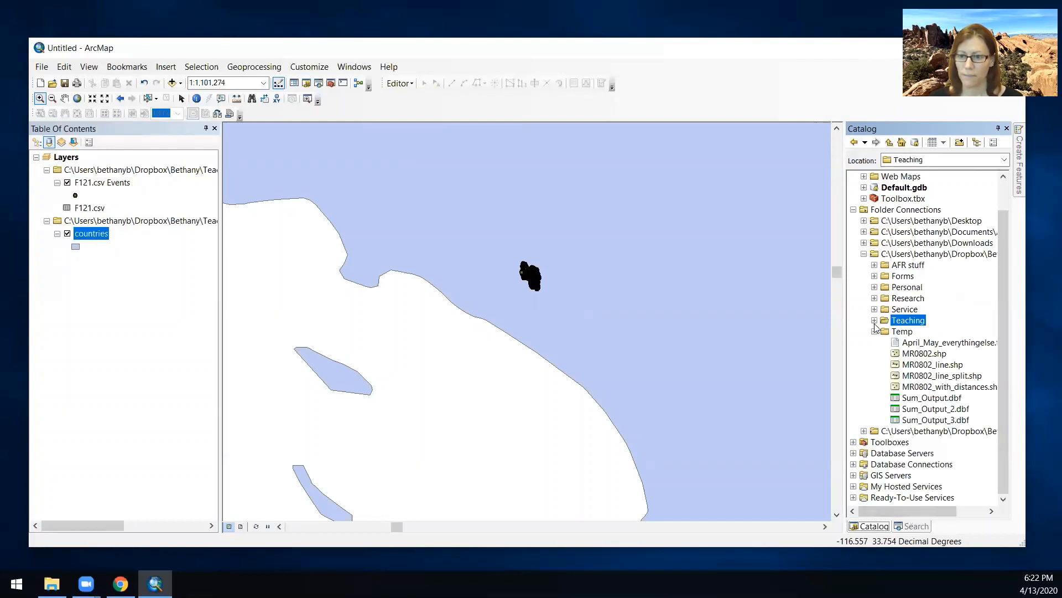
{"action": "left_click", "coordinate": [875, 332]}
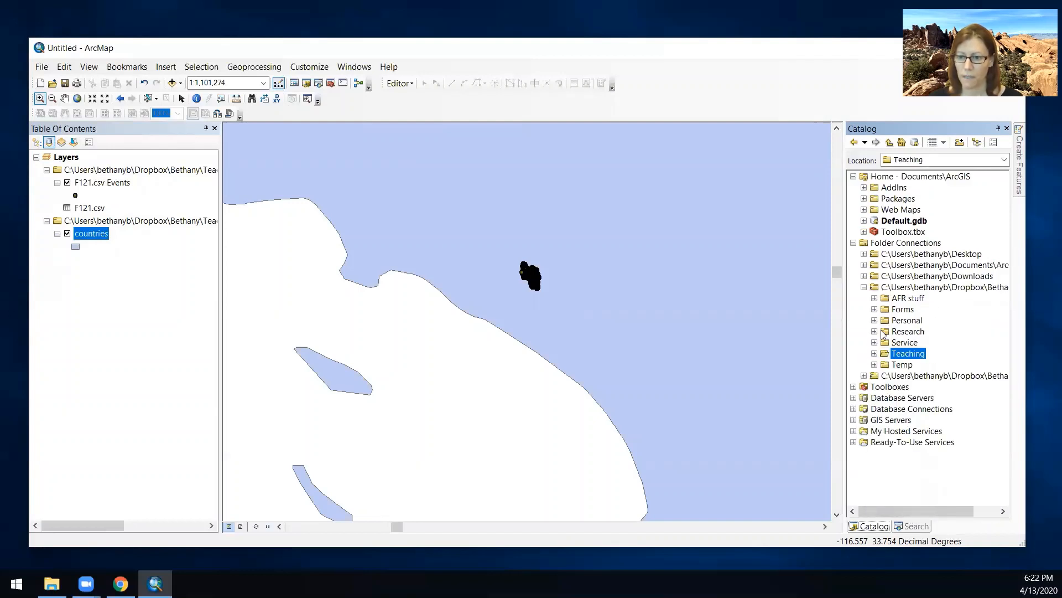
{"action": "left_click", "coordinate": [874, 331]}
{"action": "left_click", "coordinate": [885, 331]}
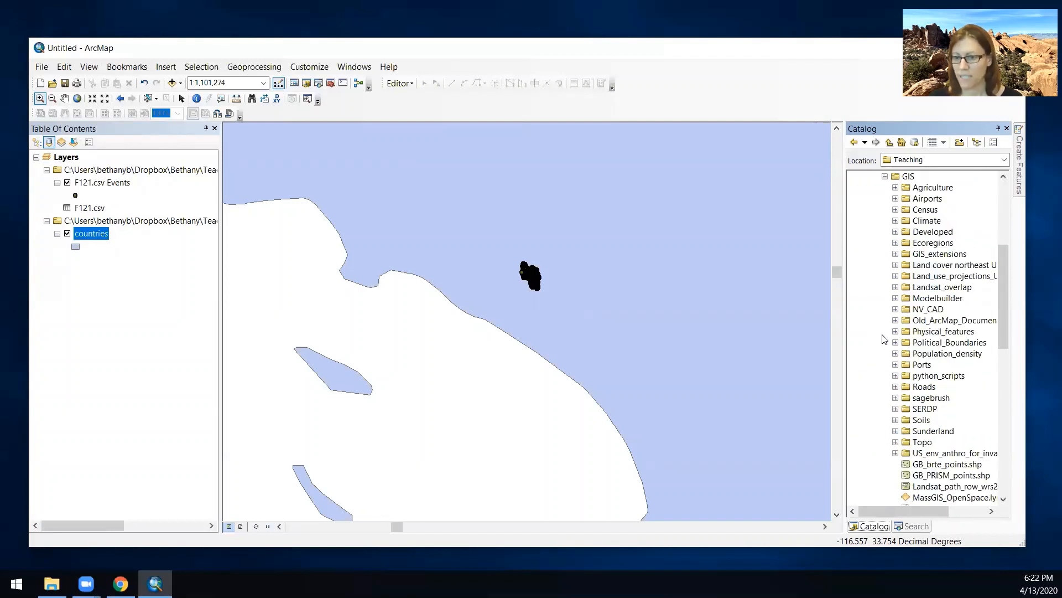
{"action": "left_click", "coordinate": [895, 344]}
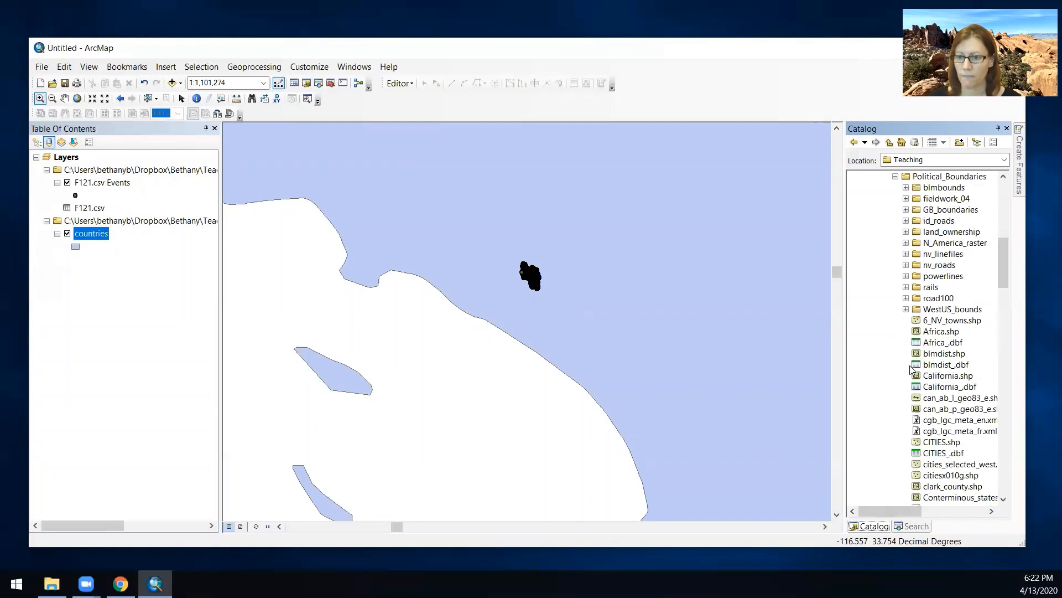
- Add Conterminous_states.shp and COUNTIES.shp from Political_Boundaries to the map, dismissing the geographic coordinate system warning
{"action": "scroll", "coordinate": [911, 367], "scroll_direction": "down", "scroll_amount": 2}
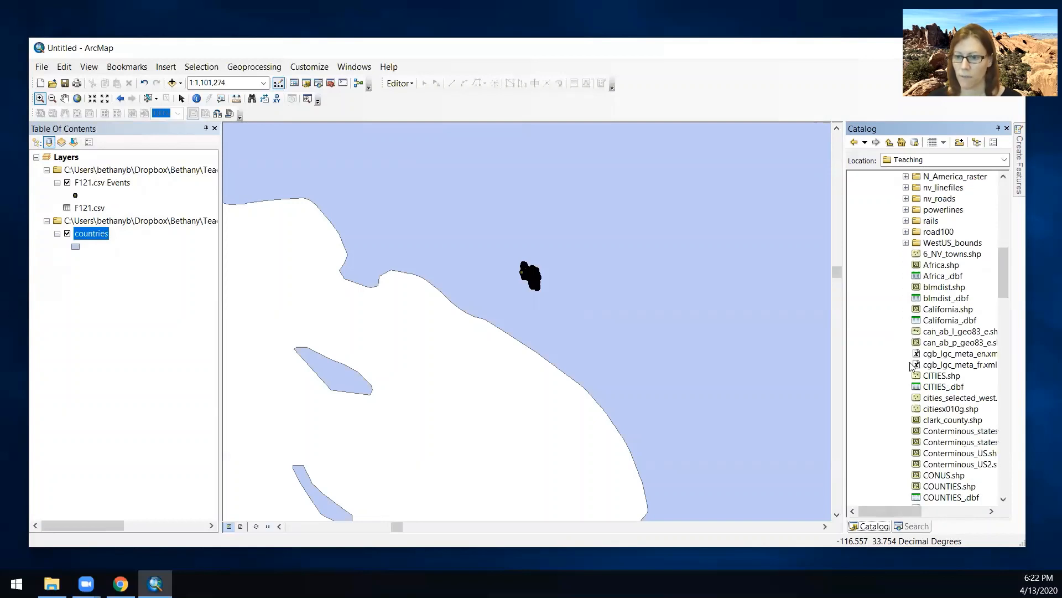
{"action": "scroll", "coordinate": [912, 366], "scroll_direction": "down", "scroll_amount": 2}
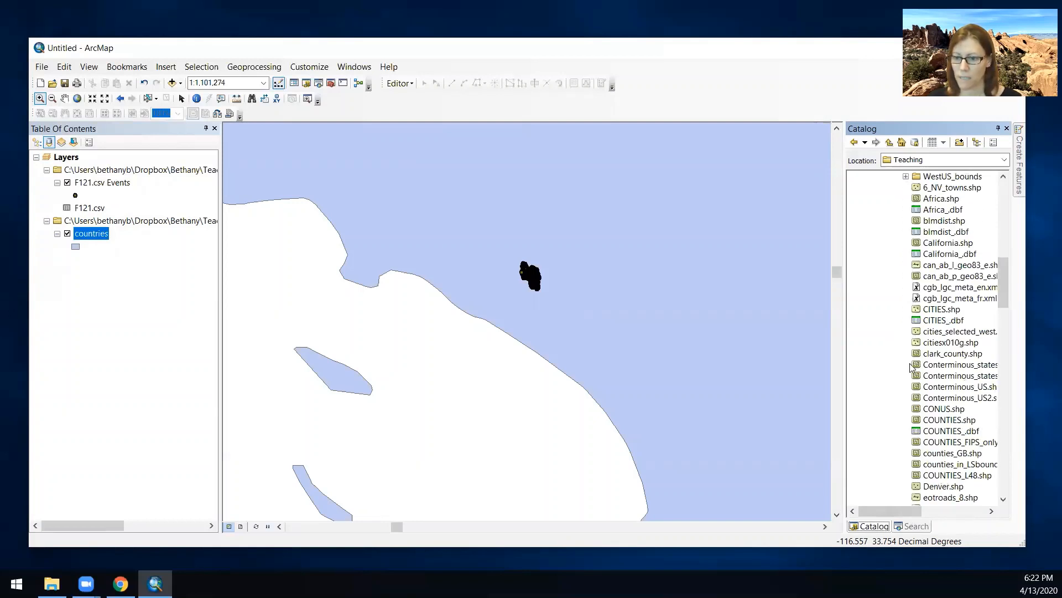
{"action": "left_click_drag", "start_coordinate": [927, 365], "coordinate": [498, 288]}
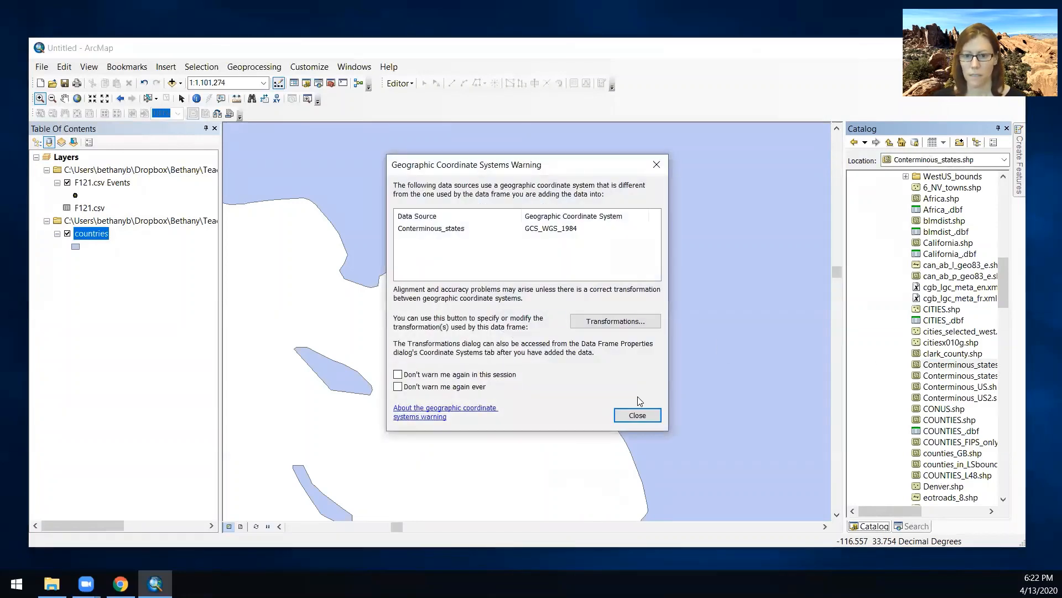
{"action": "left_click", "coordinate": [635, 414]}
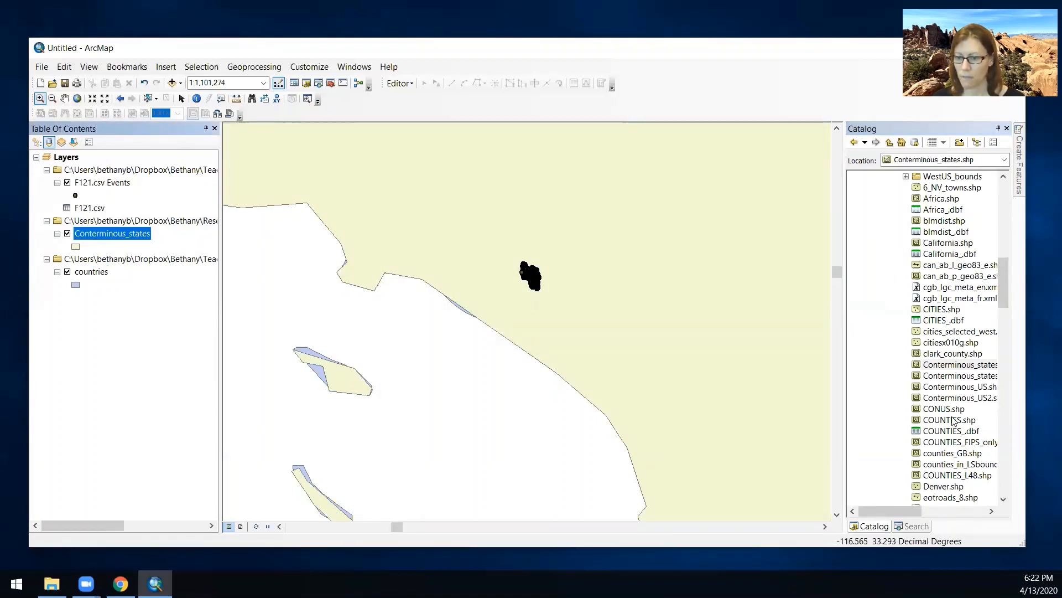
{"action": "left_click_drag", "start_coordinate": [952, 419], "coordinate": [615, 332]}
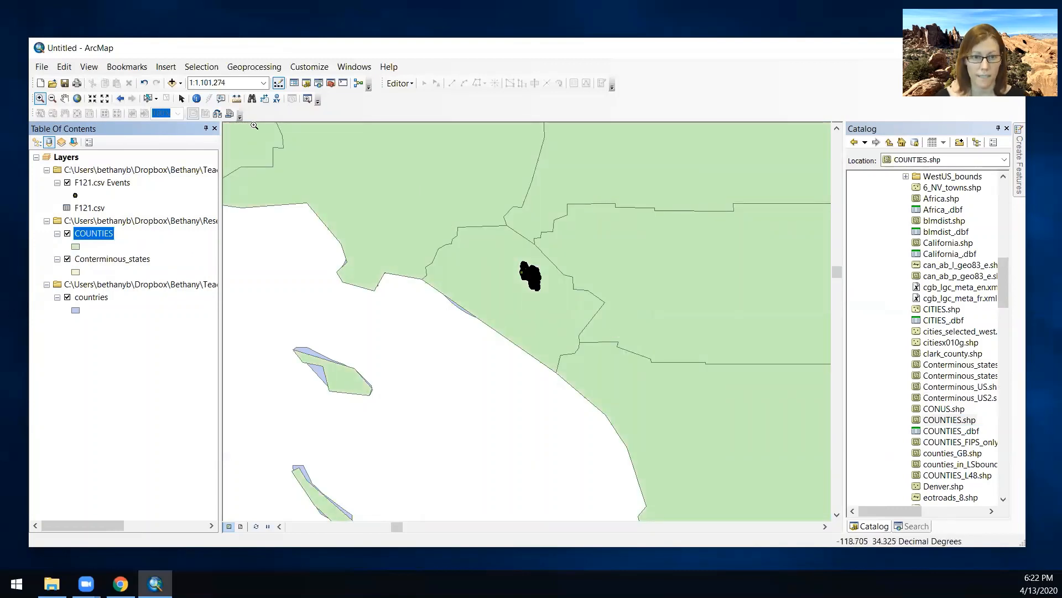
- Identify the county polygon that contains the F121 points, and close the results
{"action": "left_click", "coordinate": [196, 98]}
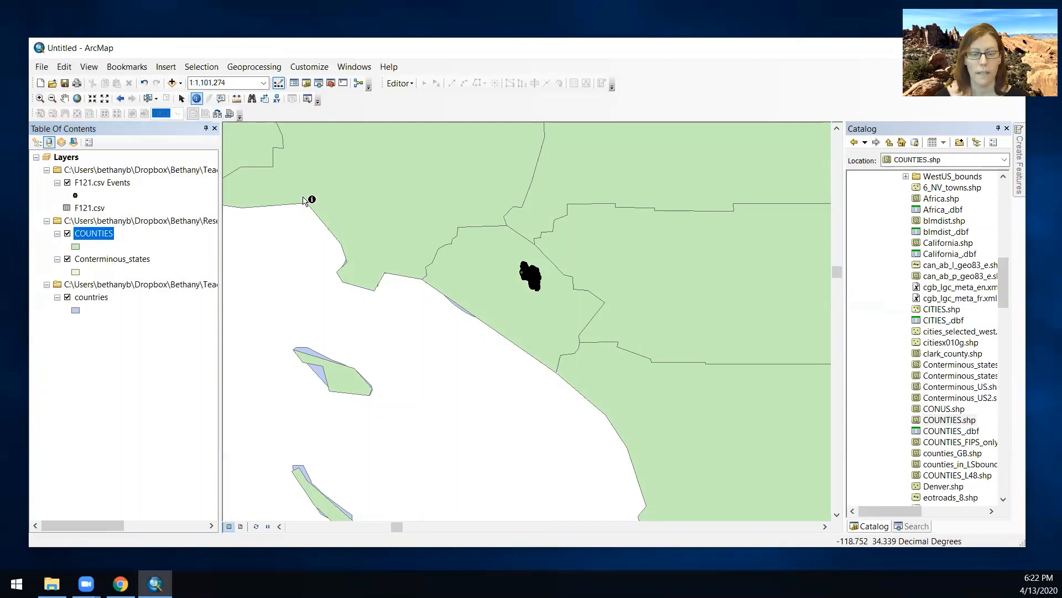
{"action": "left_click", "coordinate": [525, 320]}
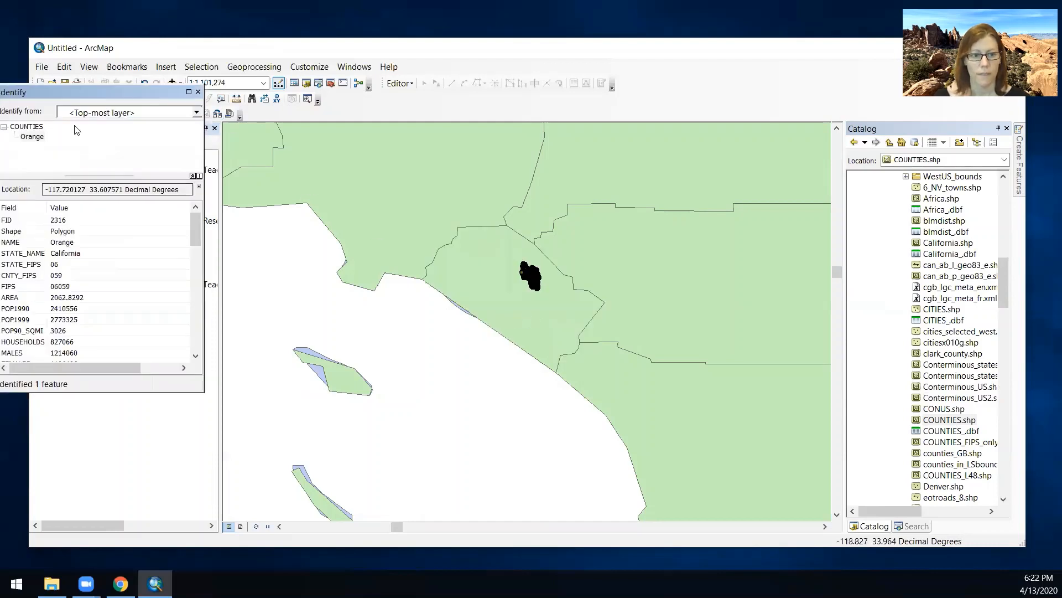
{"action": "left_click_drag", "start_coordinate": [64, 98], "coordinate": [248, 106]}
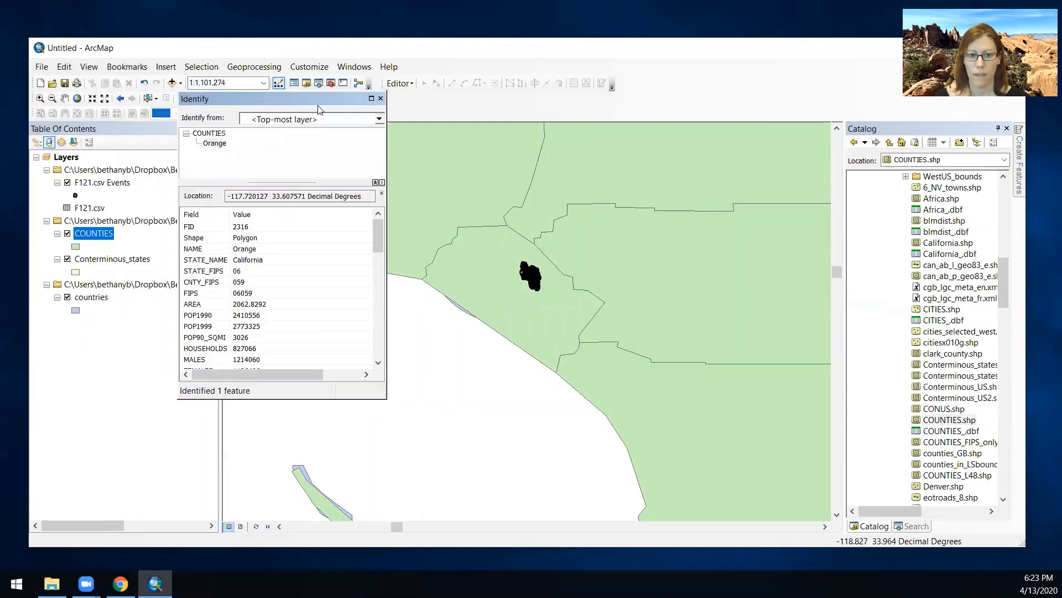
{"action": "left_click", "coordinate": [380, 99]}
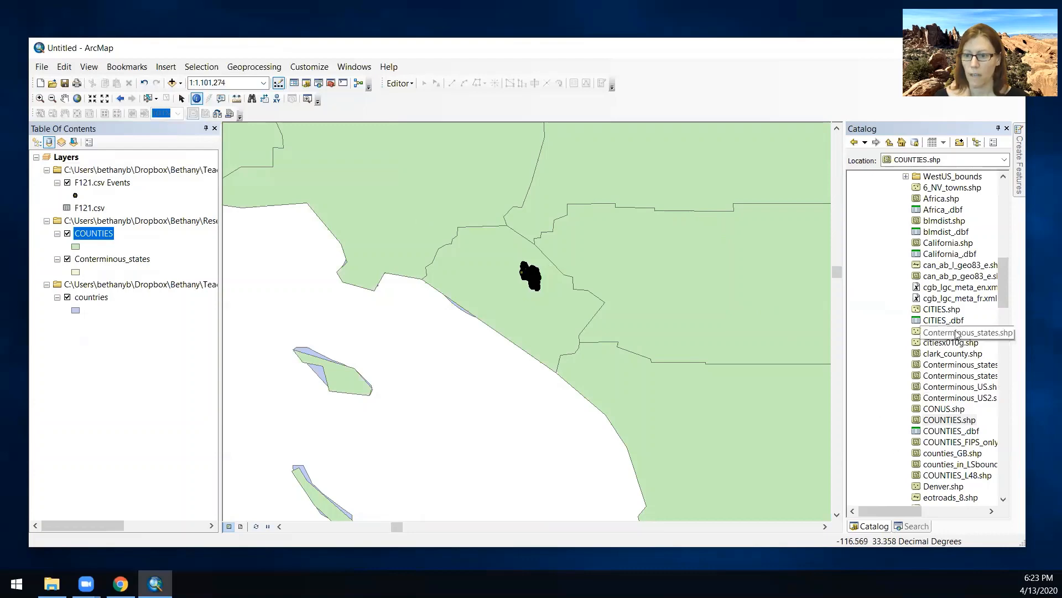
- Collapse the Research folder and add F48.csv from the Pumas and roads folder to the map
{"action": "left_click_drag", "start_coordinate": [1003, 268], "coordinate": [1004, 206]}
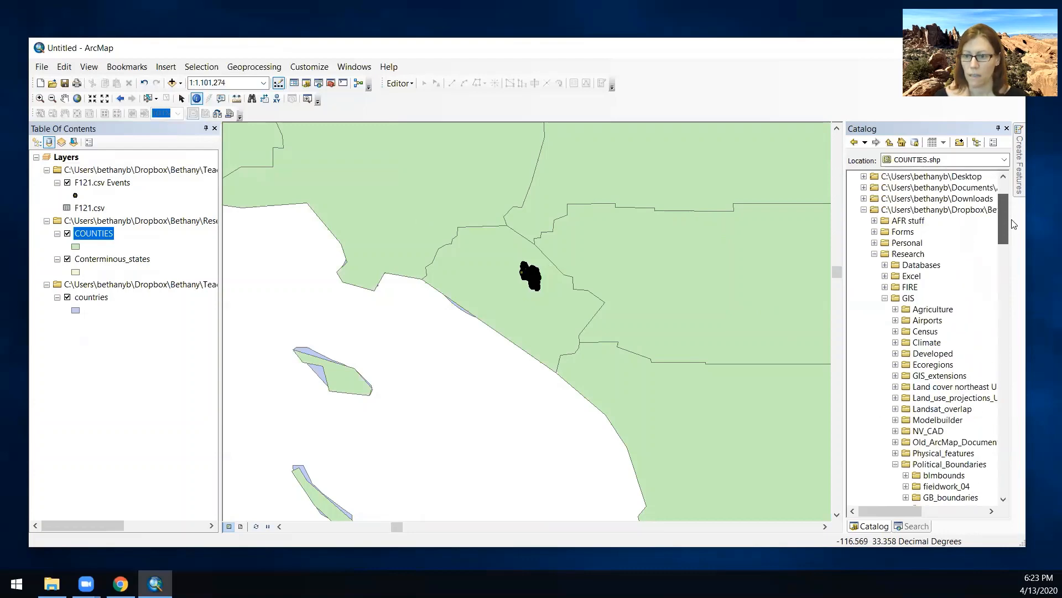
{"action": "left_click", "coordinate": [874, 256]}
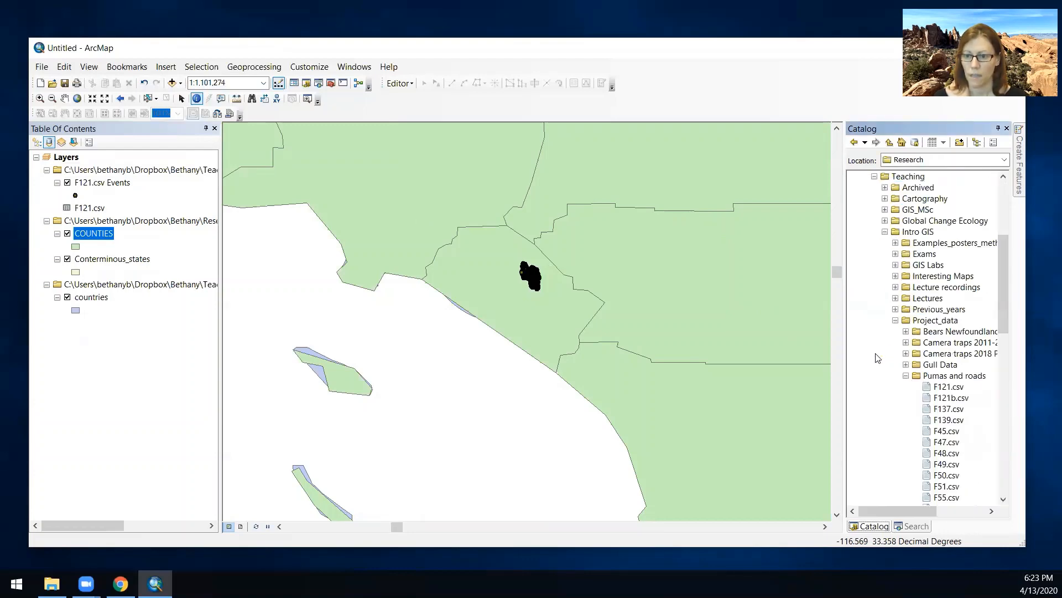
{"action": "left_click", "coordinate": [874, 353]}
{"action": "scroll", "coordinate": [937, 387], "scroll_direction": "down", "scroll_amount": 3}
{"action": "left_click_drag", "start_coordinate": [939, 389], "coordinate": [483, 360]}
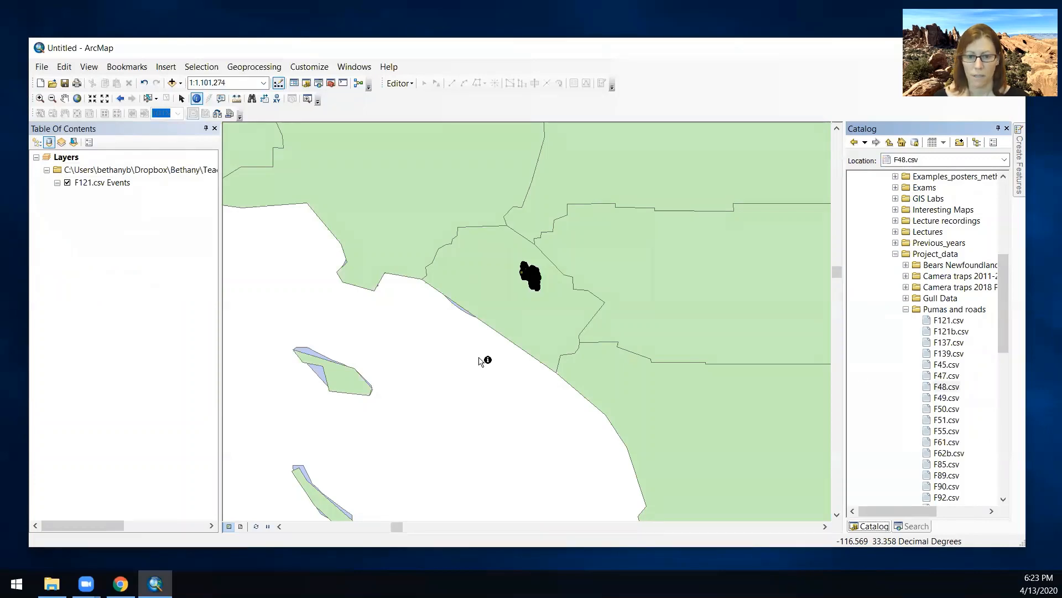
- Open the F48.csv table to check its Latitude and Longitude columns, and close it
{"action": "right_click", "coordinate": [77, 221]}
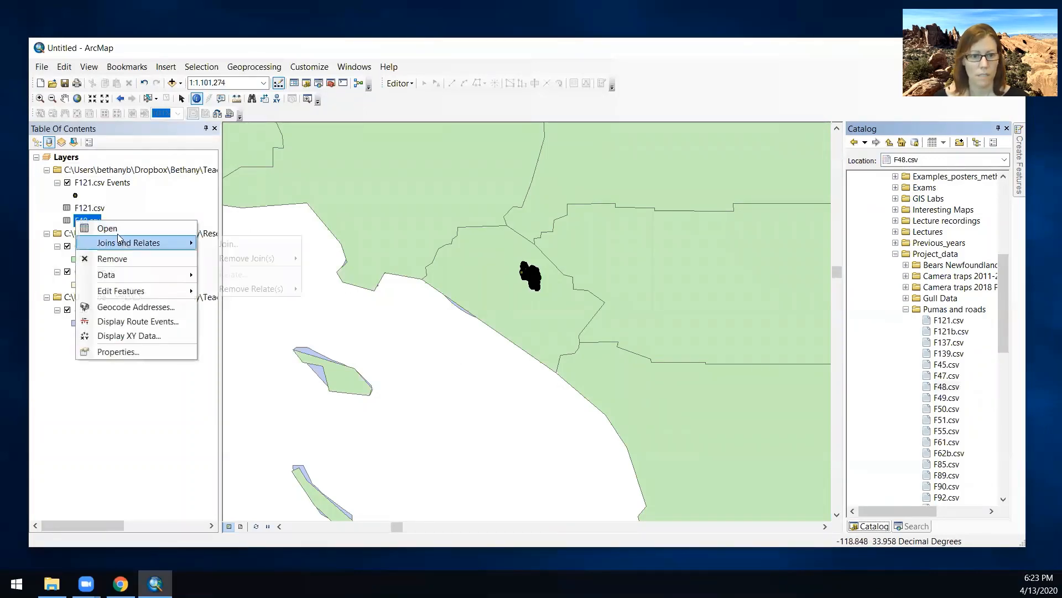
{"action": "left_click", "coordinate": [111, 227]}
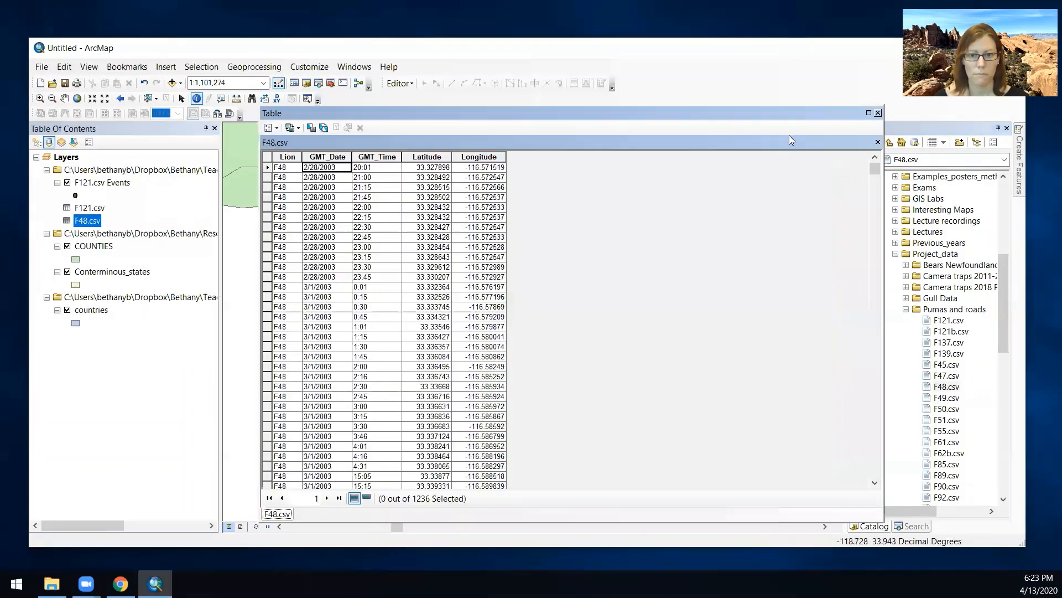
{"action": "left_click", "coordinate": [878, 113]}
- Display F48.csv as XY points with Longitude as X, Latitude as Y and GCS_North_American_1983, and identify the county around them
{"action": "right_click", "coordinate": [97, 223]}
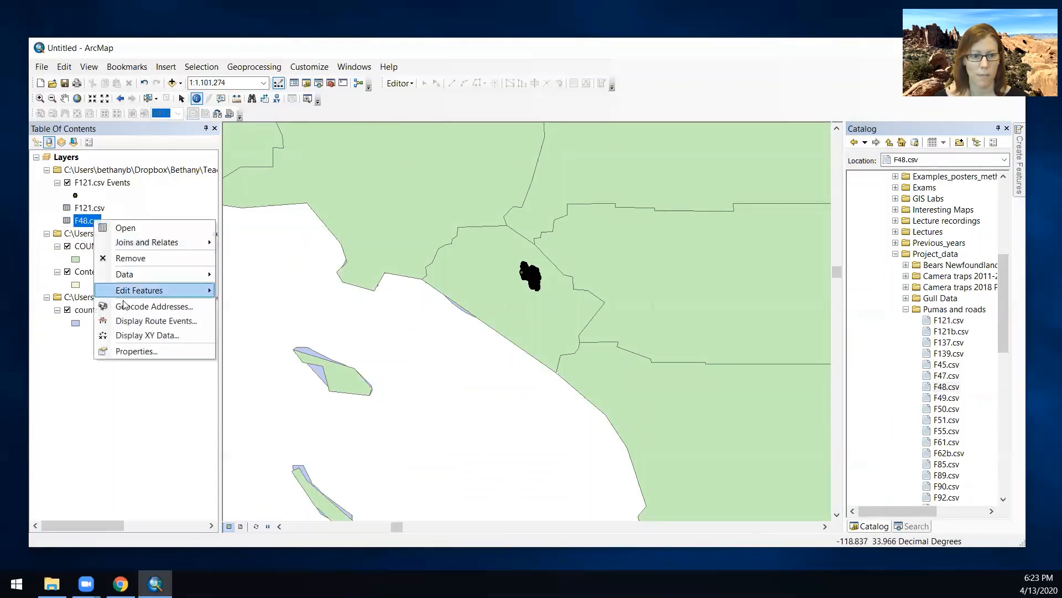
{"action": "left_click", "coordinate": [155, 334]}
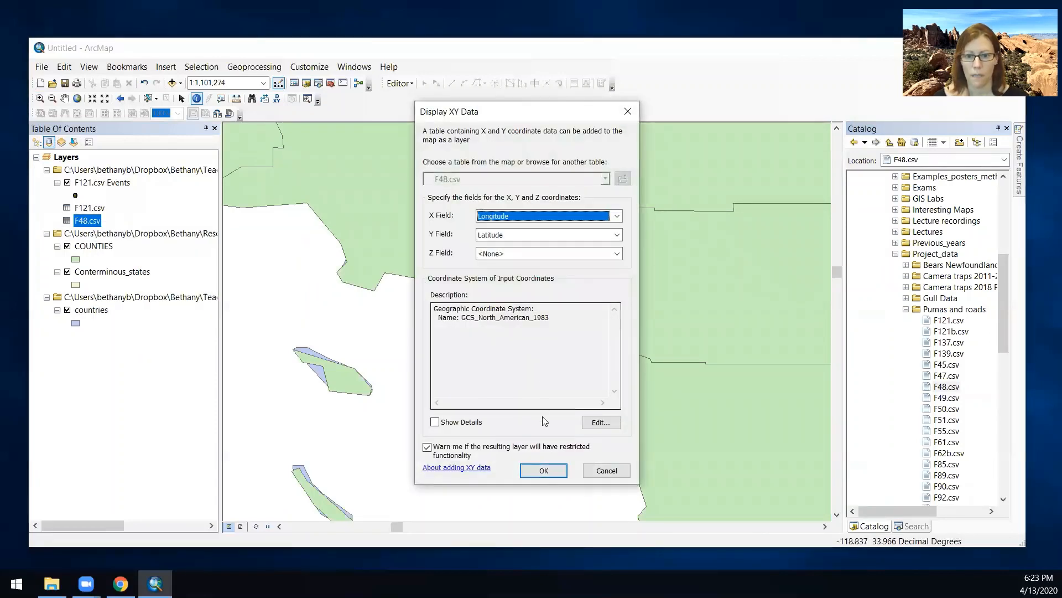
{"action": "left_click", "coordinate": [543, 469]}
{"action": "left_click", "coordinate": [578, 370]}
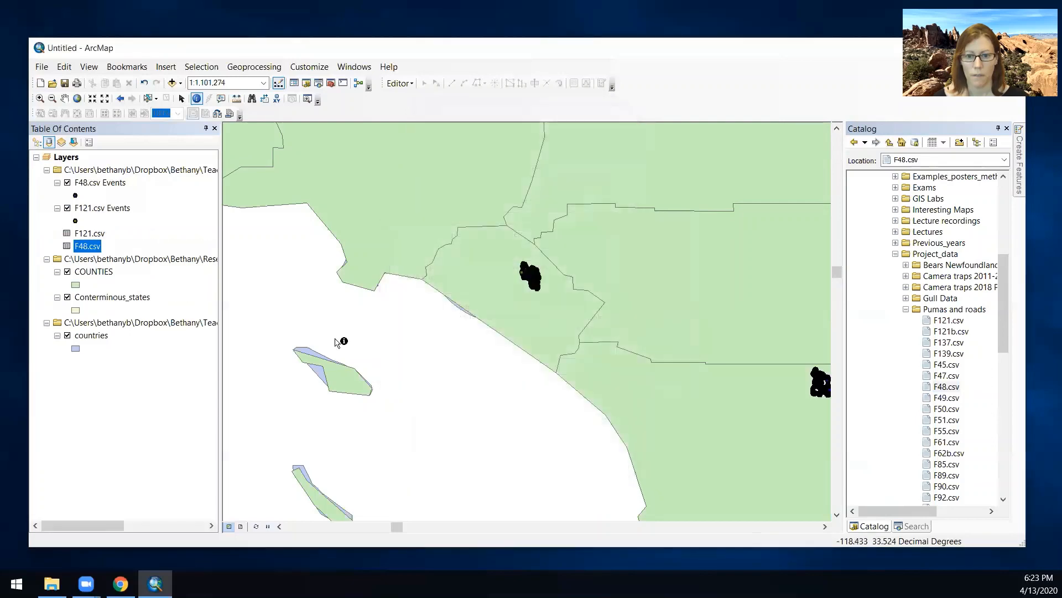
{"action": "left_click", "coordinate": [790, 418]}
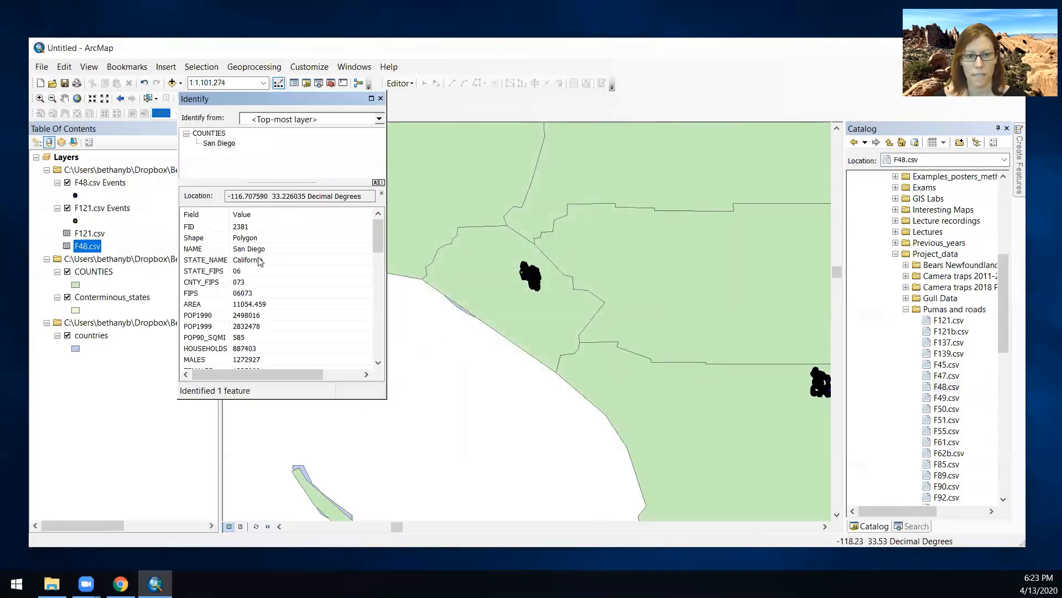
{"action": "left_click", "coordinate": [380, 99]}
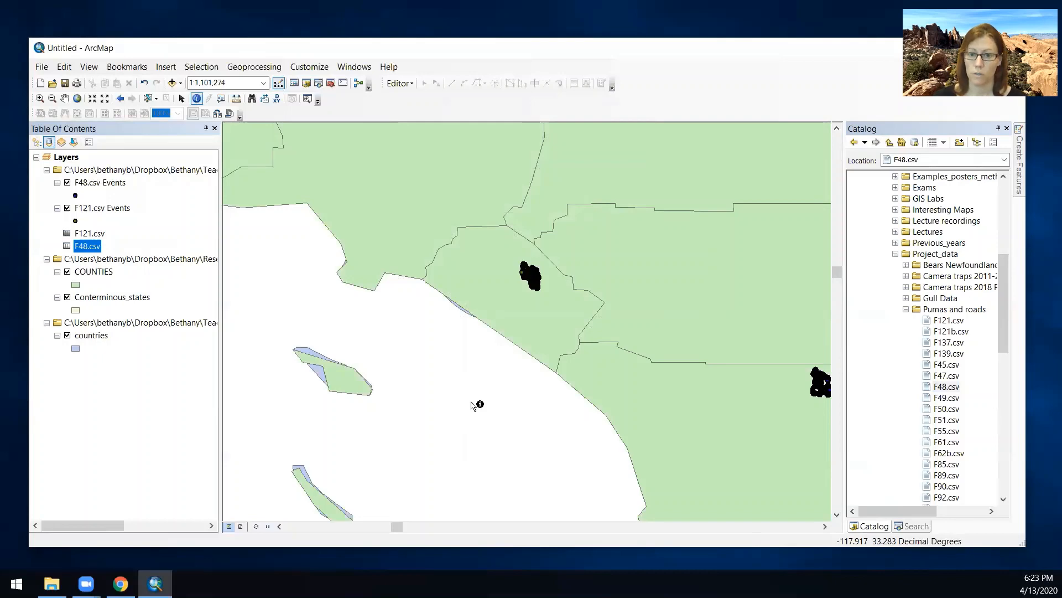
- Switch to Chrome and close the GIS final project ideas and Methods_outline_grading tabs
{"action": "left_click", "coordinate": [120, 583]}
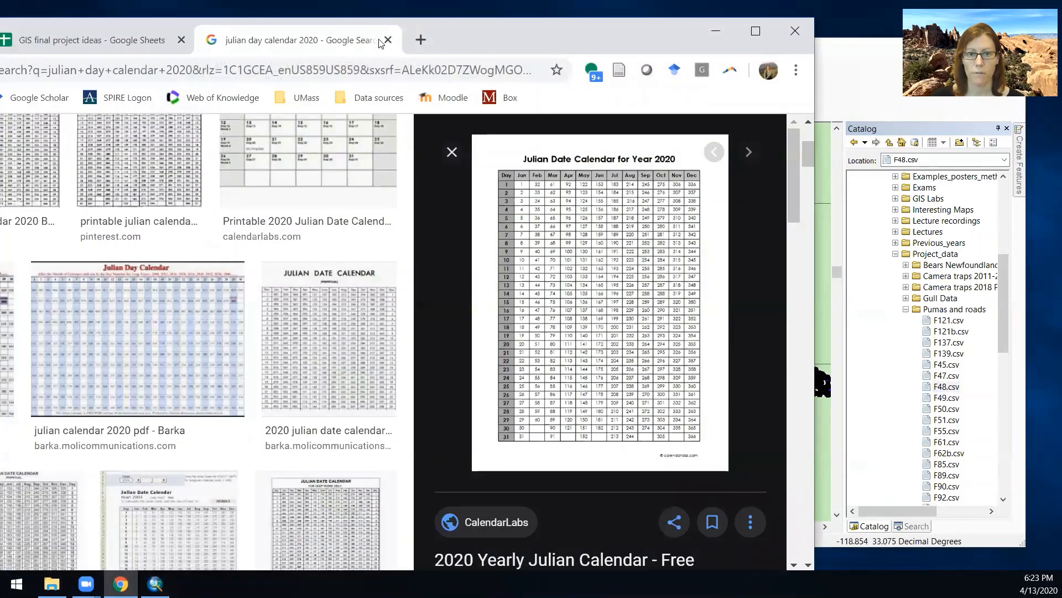
{"action": "left_click", "coordinate": [404, 70]}
{"action": "key", "text": "ctrl+a"}
{"action": "left_click_drag", "start_coordinate": [467, 40], "coordinate": [726, 29]}
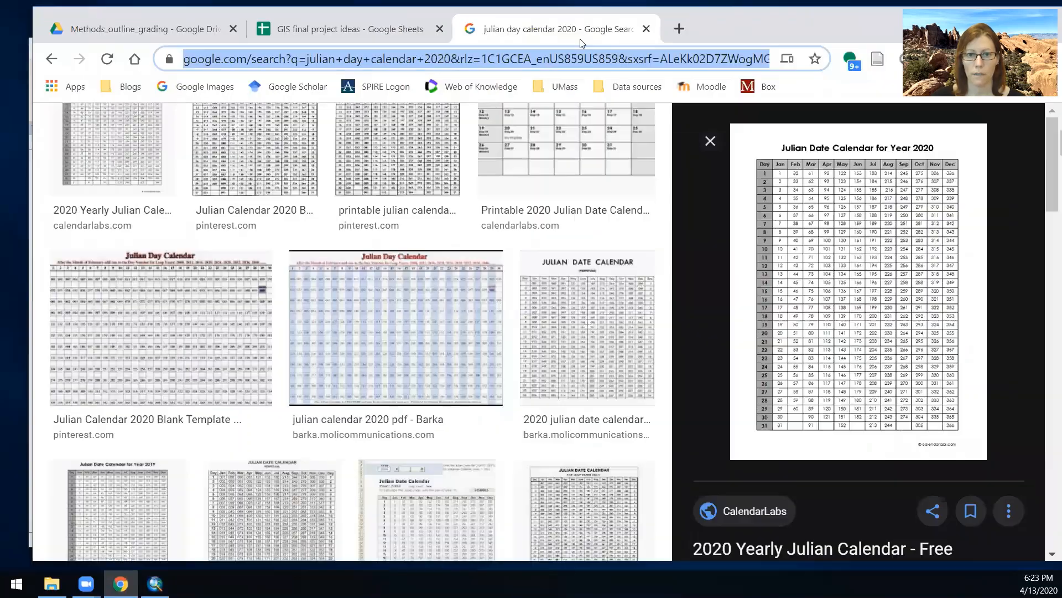
{"action": "left_click", "coordinate": [440, 29]}
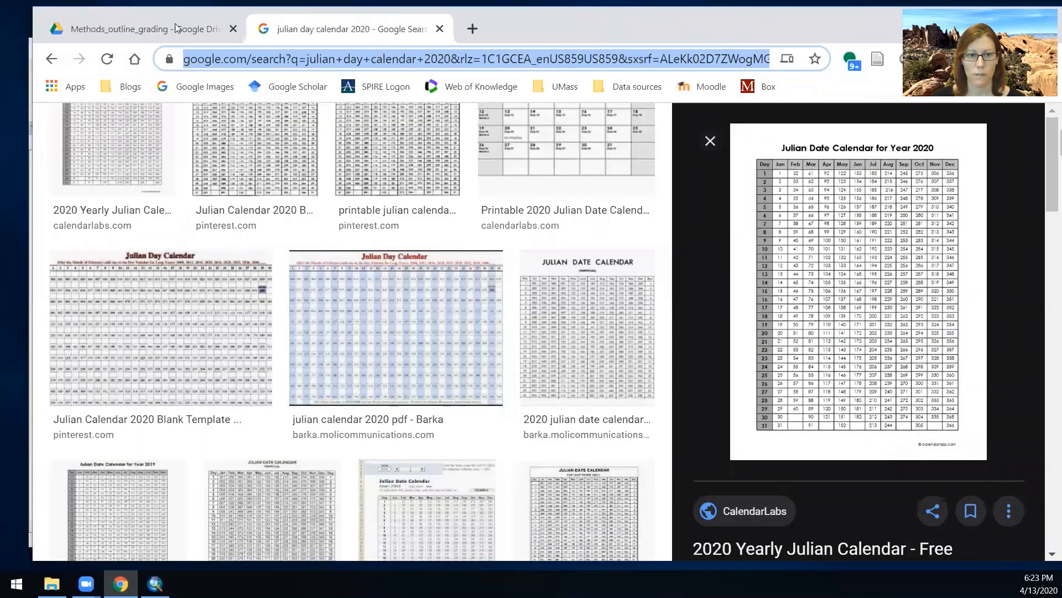
{"action": "left_click", "coordinate": [233, 29]}
- Search the web for "census tiger line" and open the Census Bureau's TIGER/Line Shapefiles page
{"action": "type", "text": "cen"}
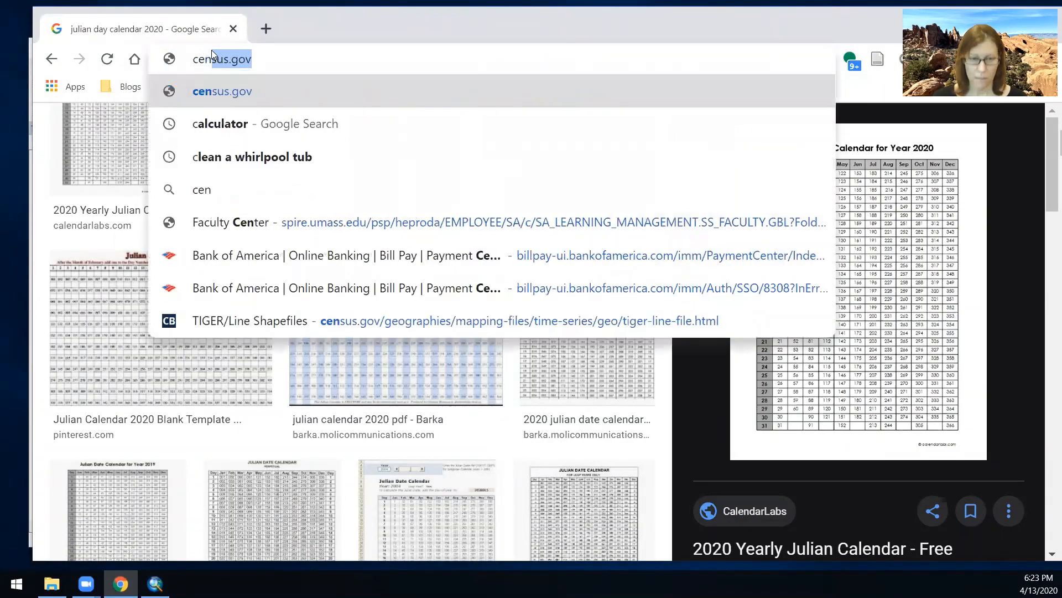
{"action": "type", "text": "sus tiger line"}
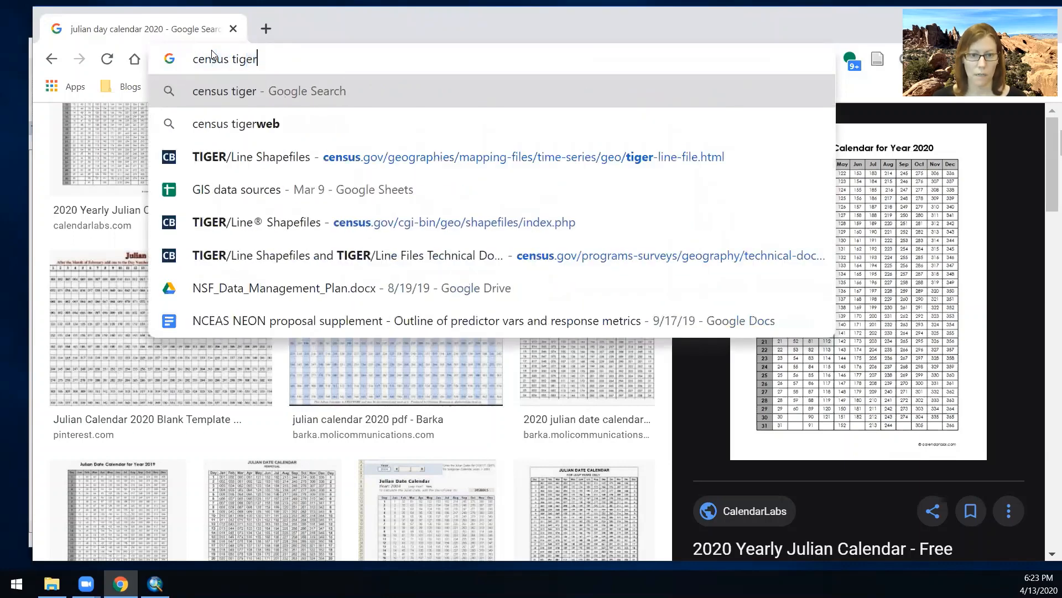
{"action": "key", "text": "Return"}
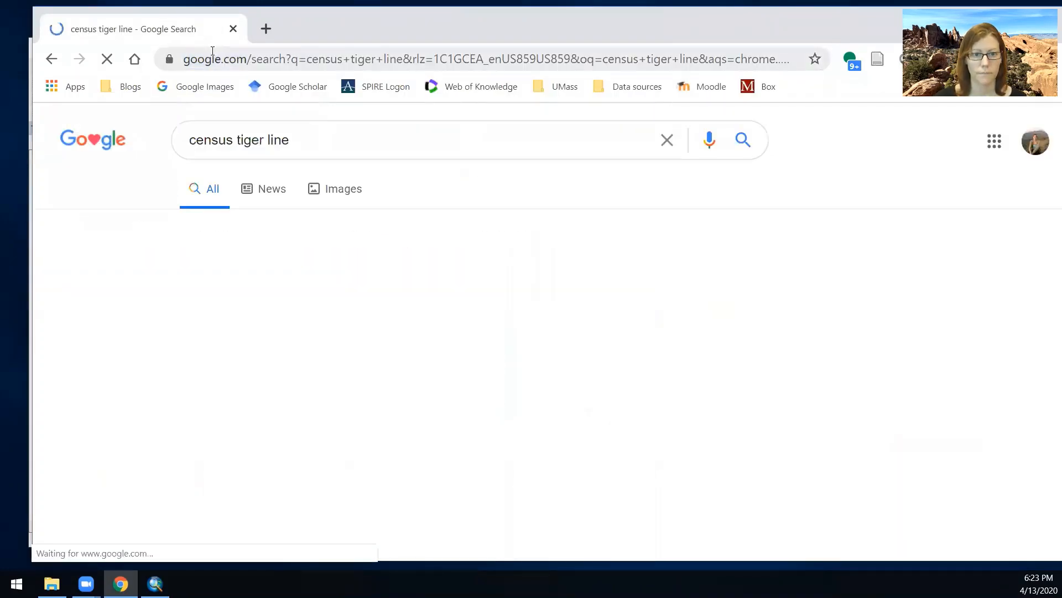
{"action": "left_click", "coordinate": [257, 488]}
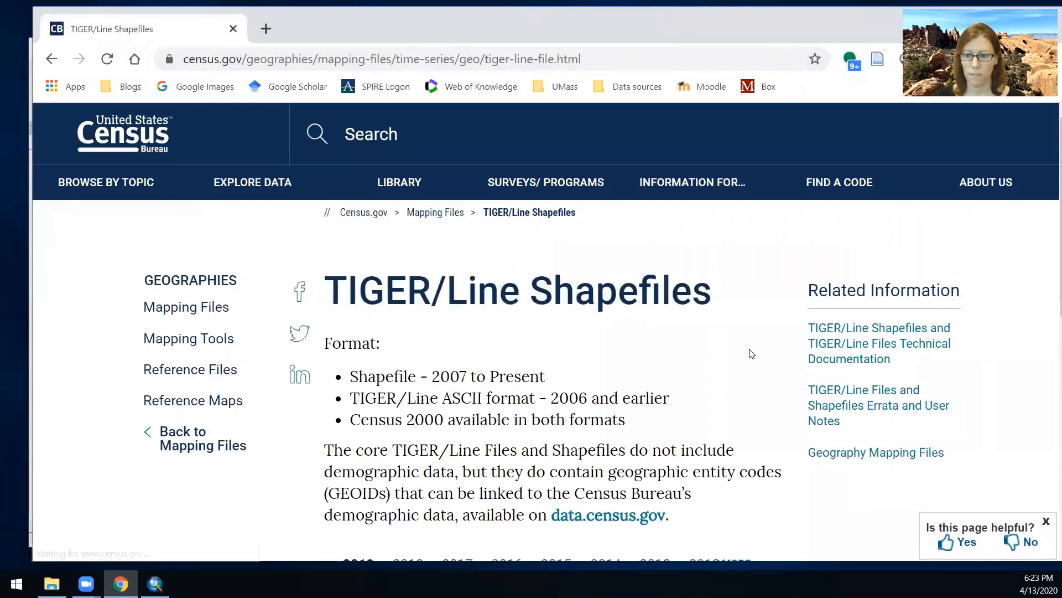
- Open the web interface for the 2019 TIGER/Line shapefiles and submit a request for the Roads layer type
{"action": "scroll", "coordinate": [747, 348], "scroll_direction": "down", "scroll_amount": 9}
{"action": "scroll", "coordinate": [752, 355], "scroll_direction": "up", "scroll_amount": 4}
{"action": "scroll", "coordinate": [750, 356], "scroll_direction": "up", "scroll_amount": 5}
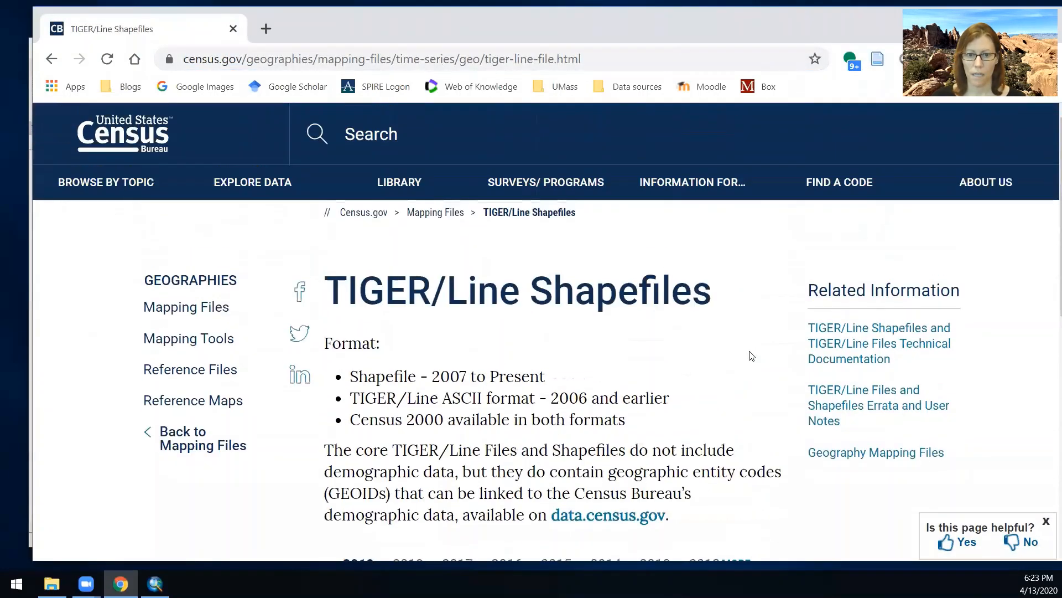
{"action": "scroll", "coordinate": [630, 376], "scroll_direction": "down", "scroll_amount": 7}
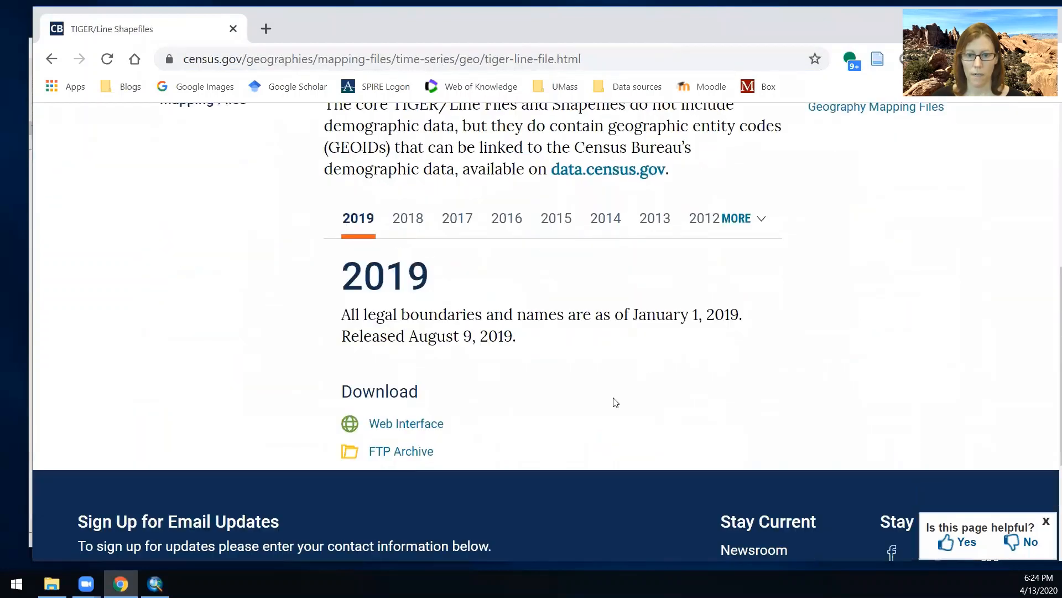
{"action": "left_click", "coordinate": [419, 427]}
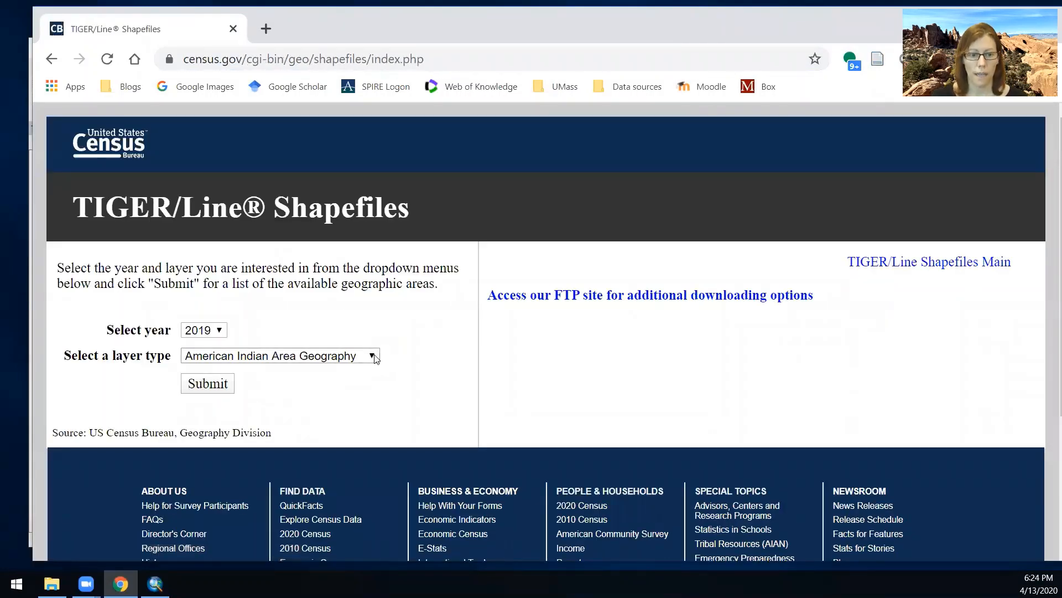
{"action": "left_click", "coordinate": [375, 356]}
{"action": "left_click_drag", "start_coordinate": [374, 220], "coordinate": [318, 302]}
{"action": "left_click", "coordinate": [221, 268]}
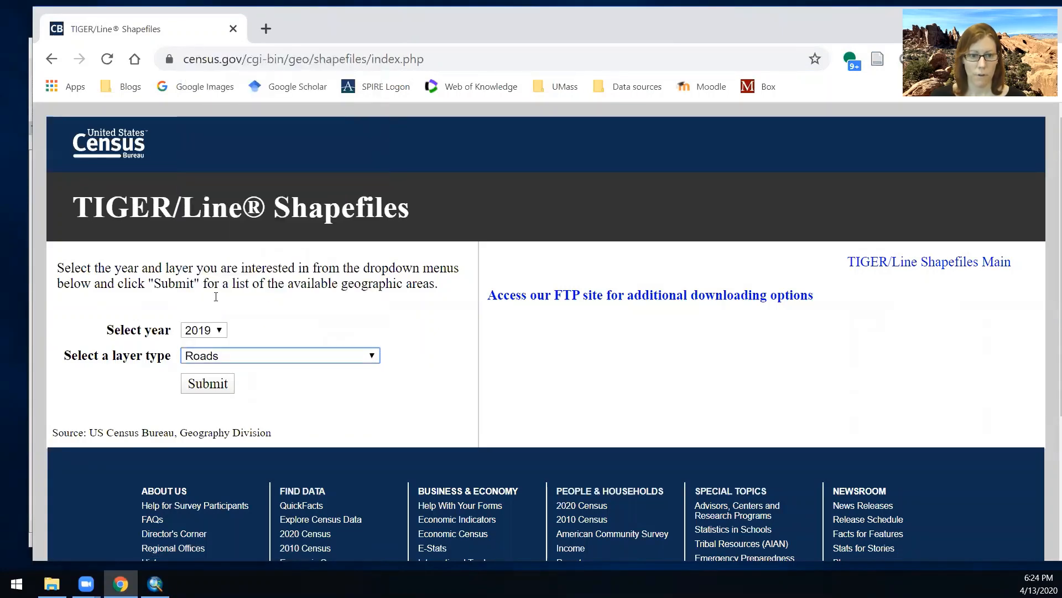
{"action": "left_click", "coordinate": [213, 384]}
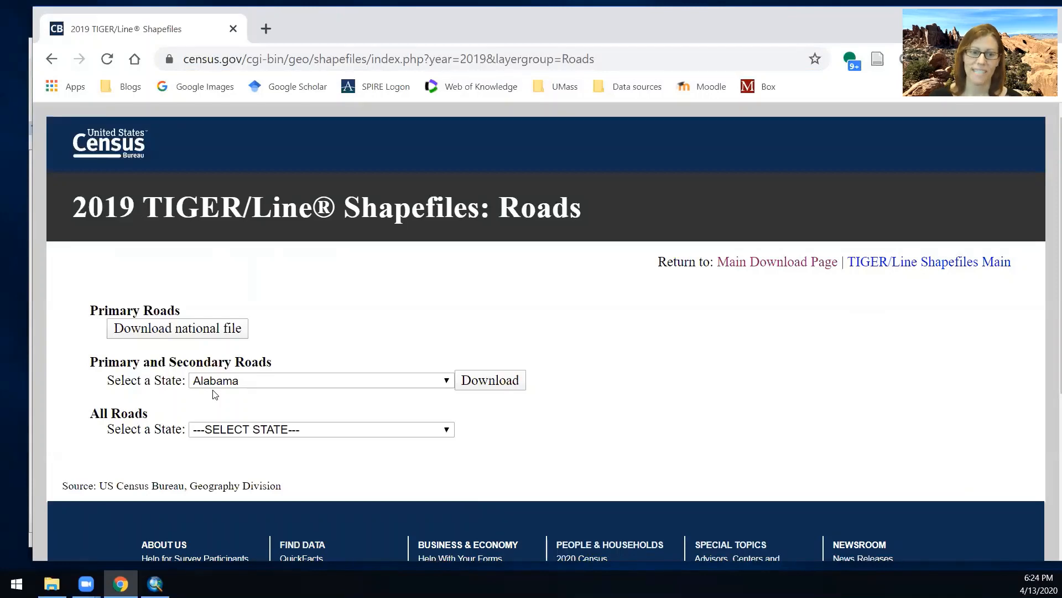
- Download the All Roads shapefile for Orange County, California
{"action": "left_click", "coordinate": [447, 431]}
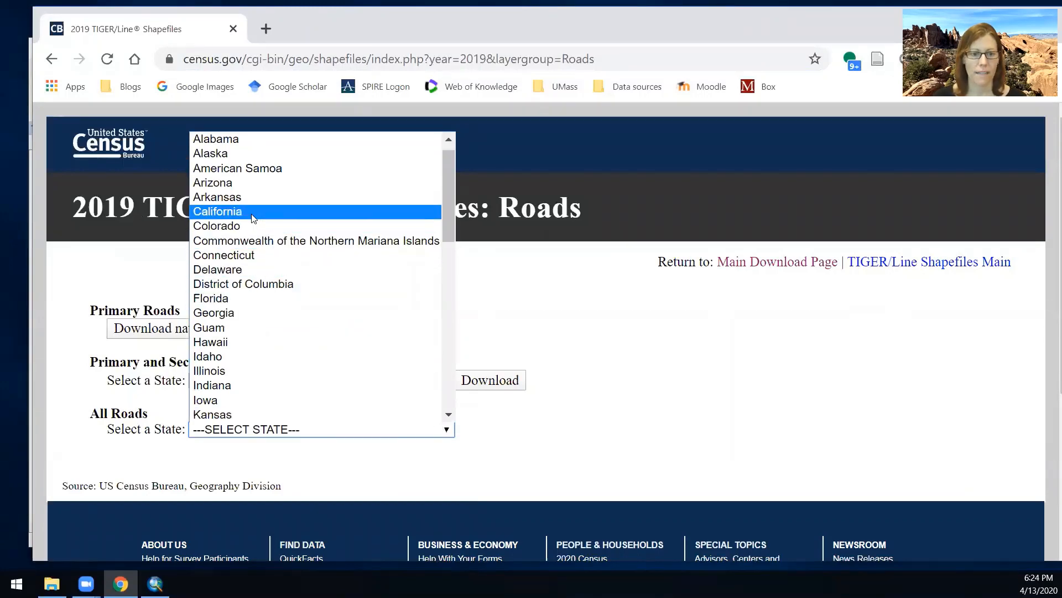
{"action": "left_click", "coordinate": [218, 212]}
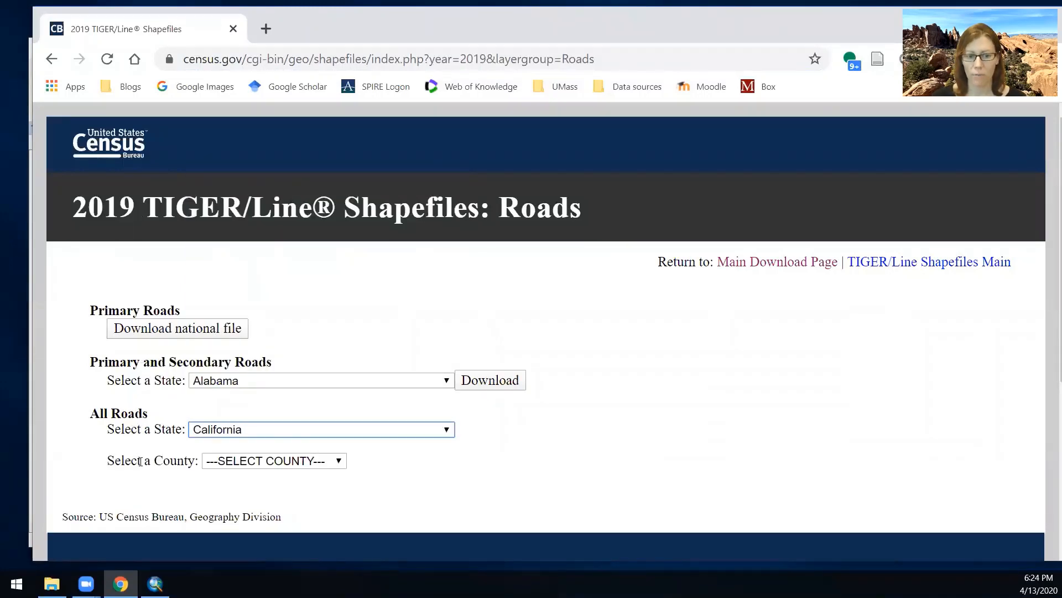
{"action": "left_click", "coordinate": [338, 461]}
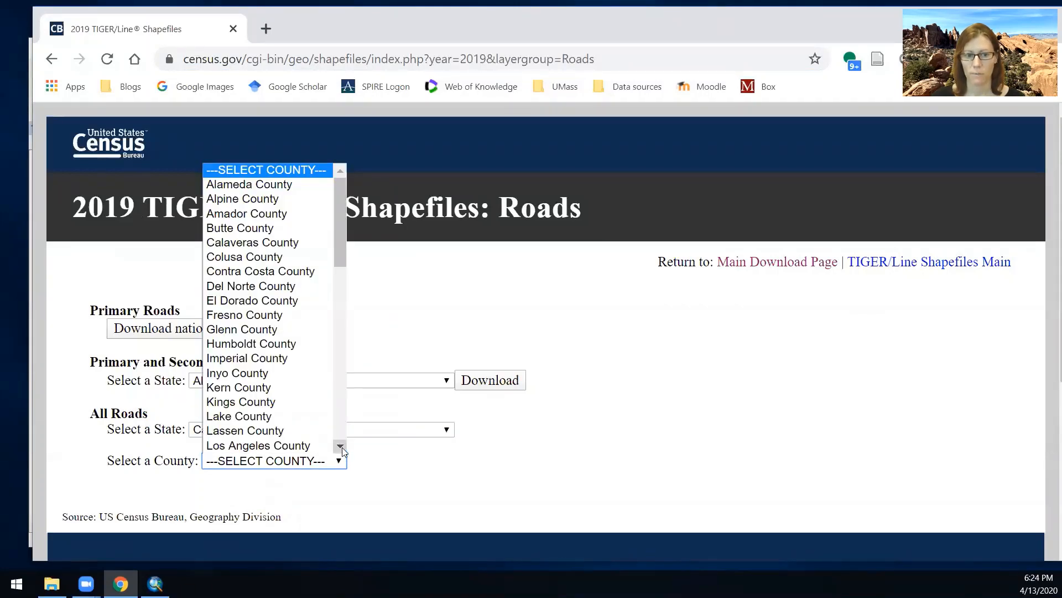
{"action": "left_click_drag", "start_coordinate": [339, 257], "coordinate": [340, 336]}
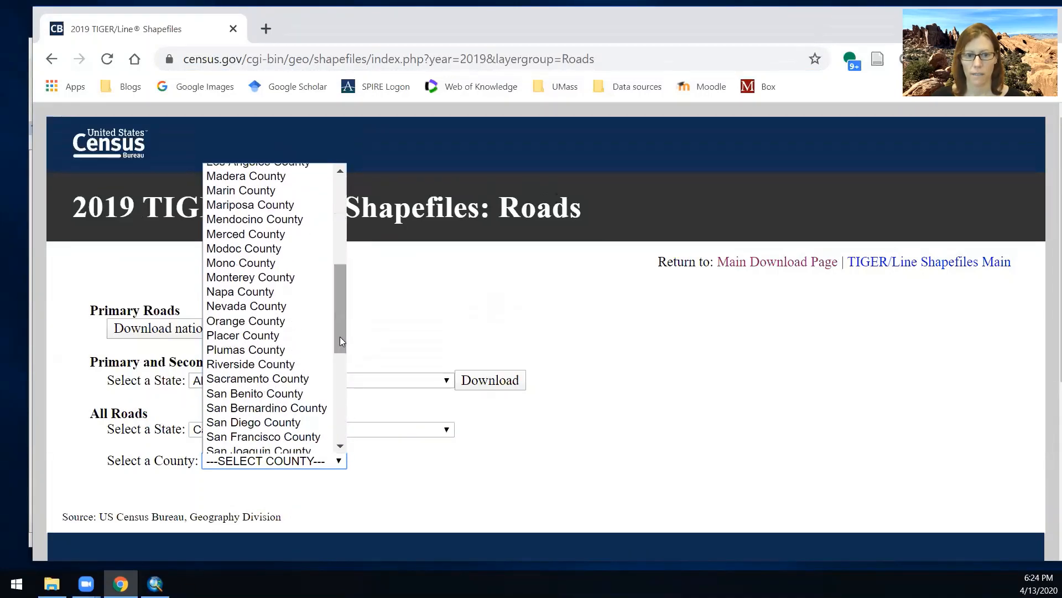
{"action": "left_click", "coordinate": [297, 321]}
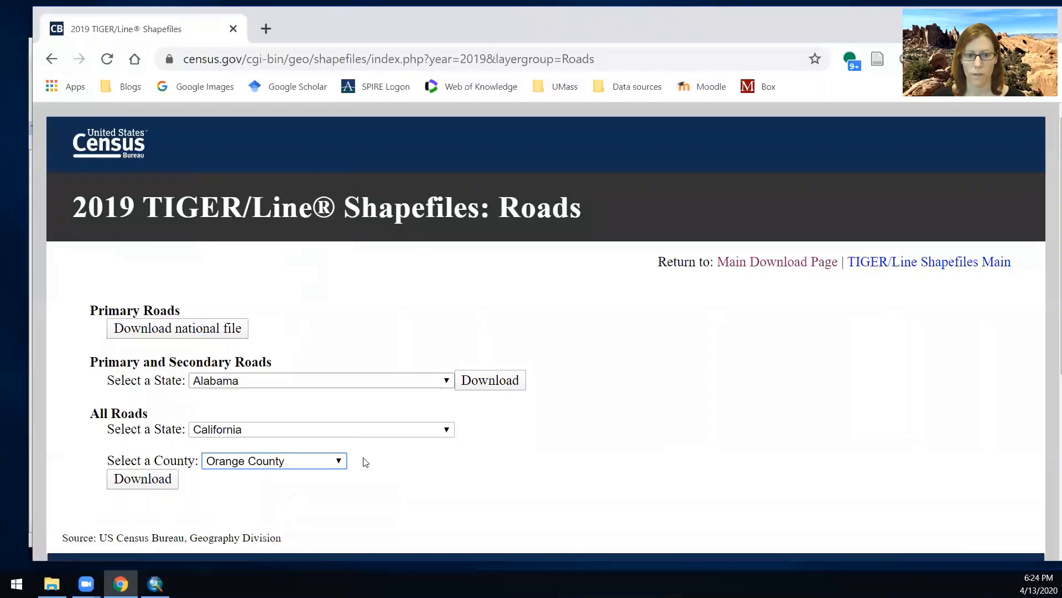
{"action": "left_click", "coordinate": [155, 484]}
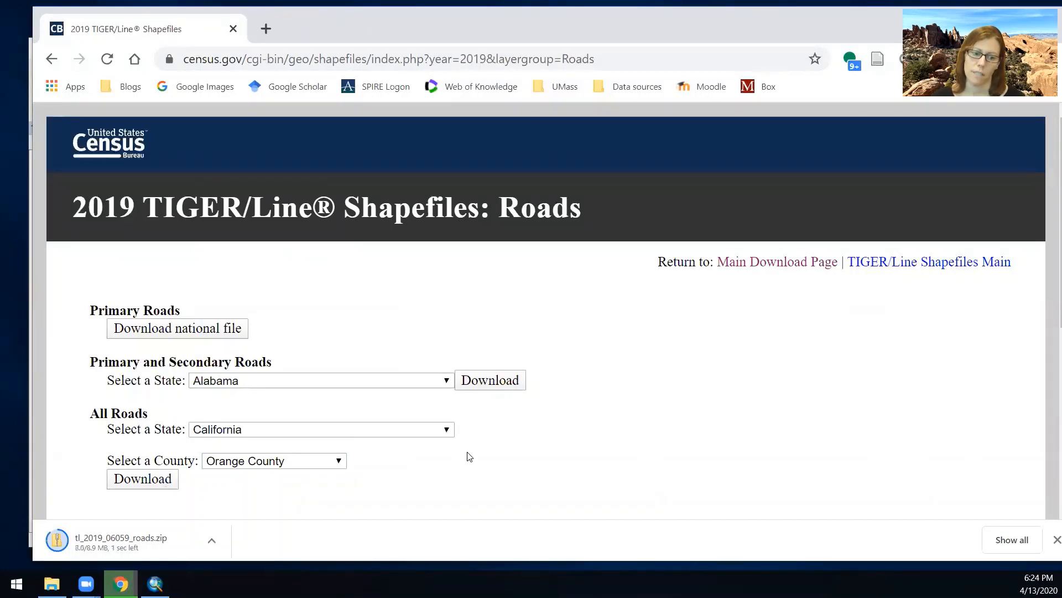
- Open the downloaded tl_2019_06059_roads.zip and copy all of its files into the Dropbox Temp folder
{"action": "left_click", "coordinate": [109, 541]}
{"action": "left_click_drag", "start_coordinate": [420, 309], "coordinate": [339, 167]}
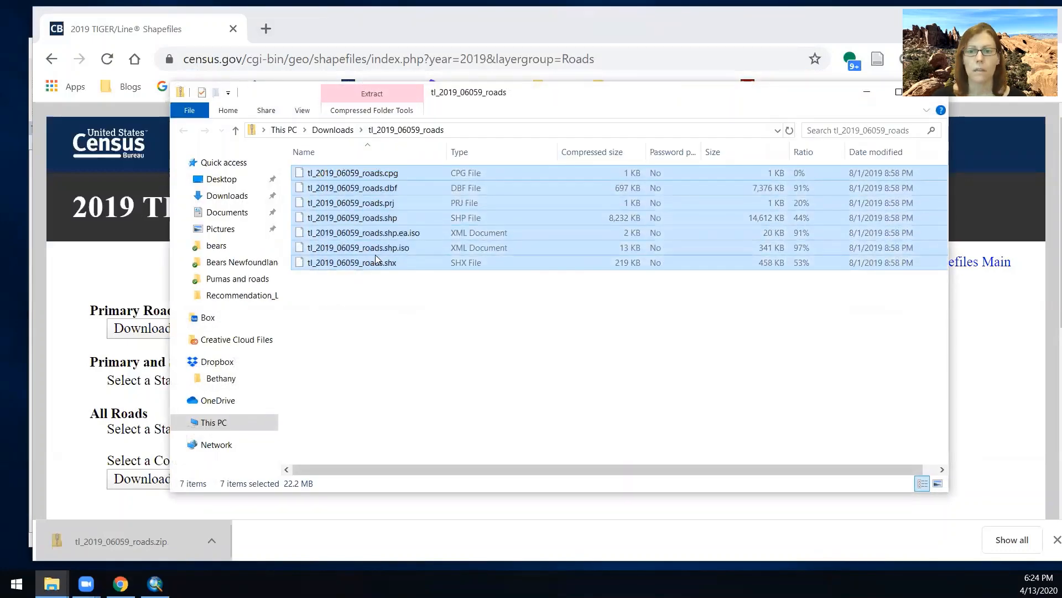
{"action": "left_click", "coordinate": [867, 92]}
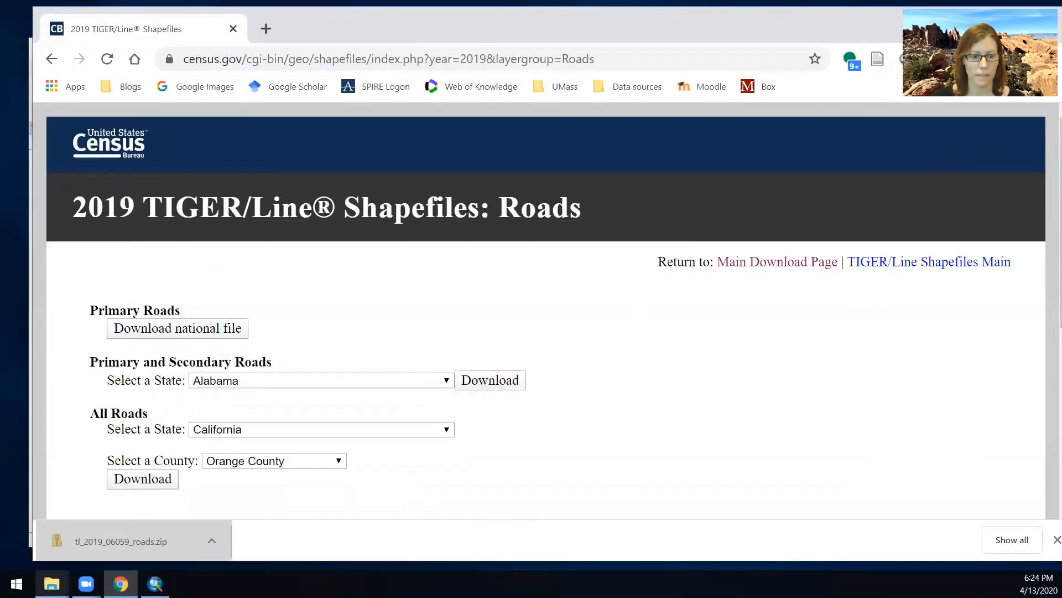
{"action": "mouse_move", "coordinate": [52, 584]}
{"action": "left_click", "coordinate": [72, 523]}
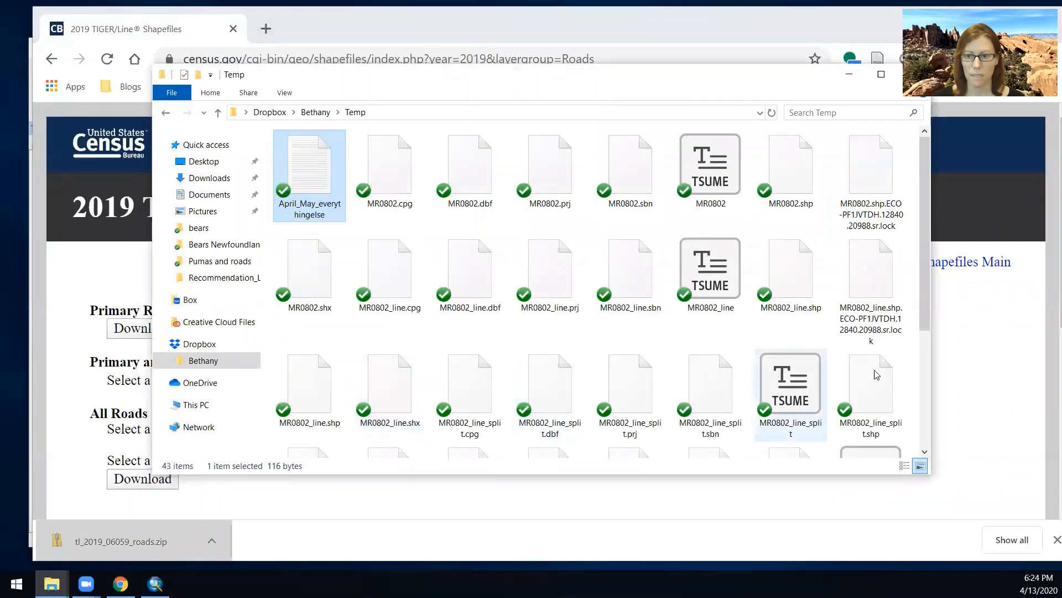
{"action": "left_click", "coordinate": [908, 352]}
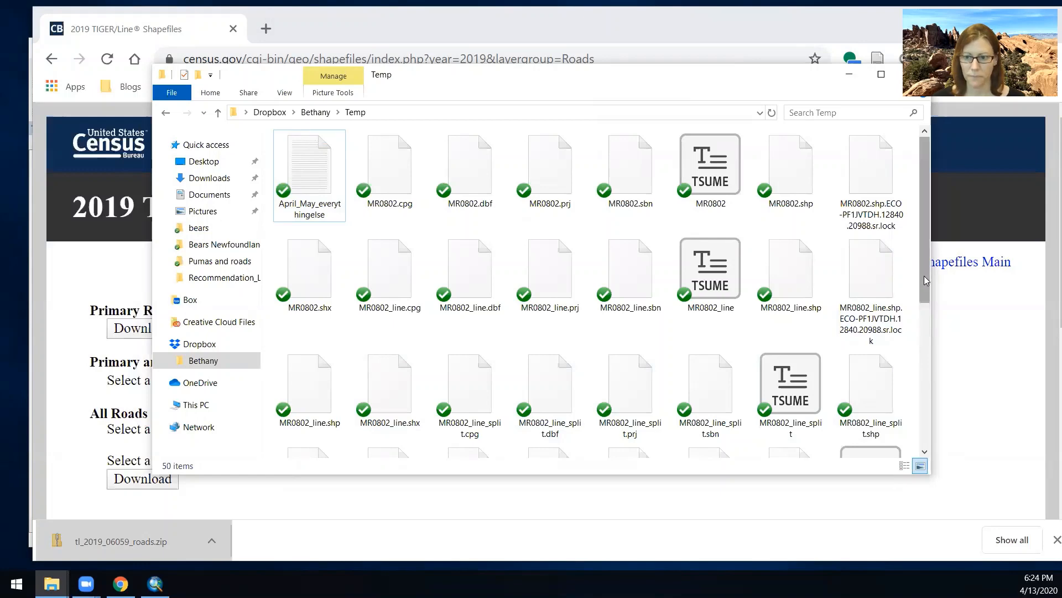
{"action": "left_click_drag", "start_coordinate": [924, 276], "coordinate": [923, 444]}
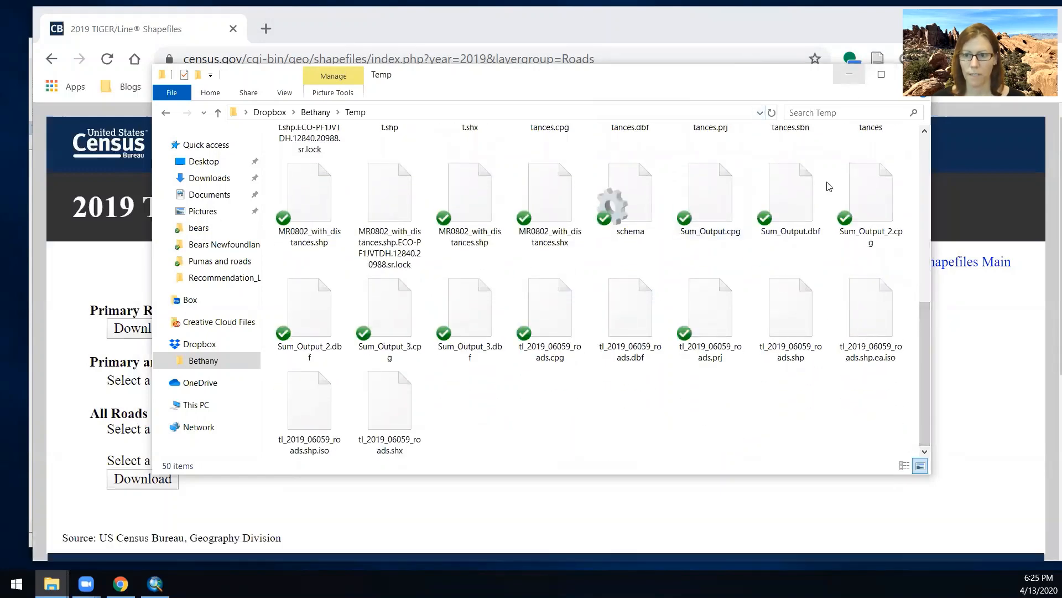
{"action": "left_click", "coordinate": [850, 74]}
- Switch to ArcMap, expand the Temp folder in the catalog tree and refresh its contents
{"action": "left_click_drag", "start_coordinate": [813, 24], "coordinate": [572, 52]}
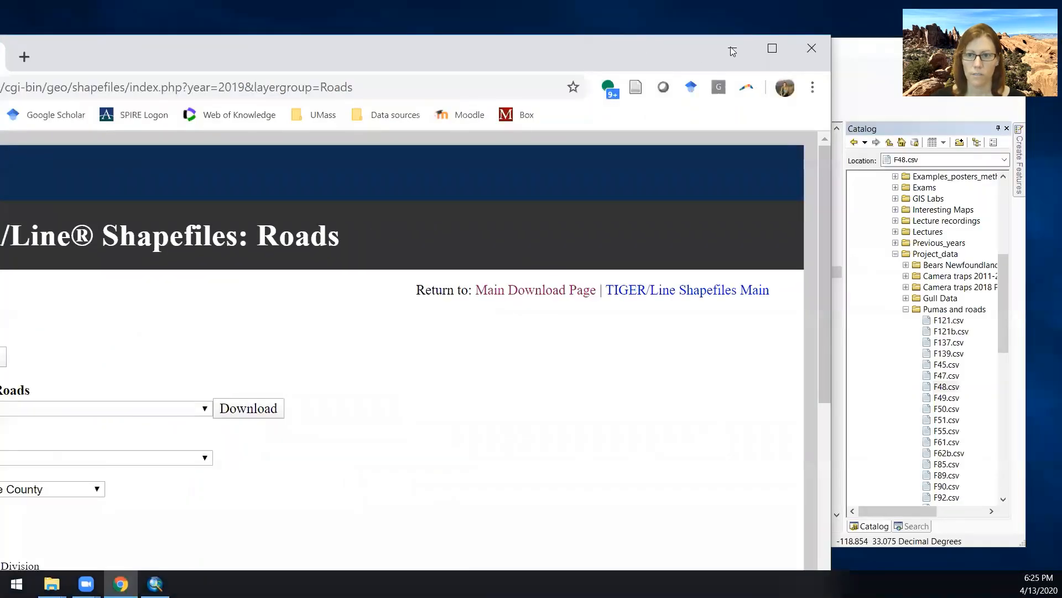
{"action": "left_click", "coordinate": [740, 59]}
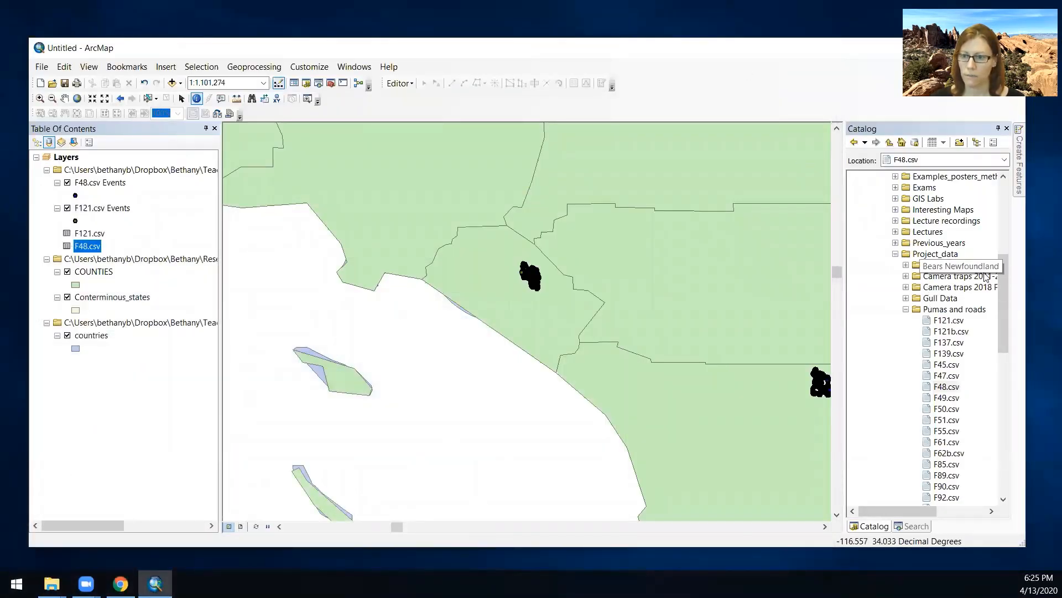
{"action": "left_click_drag", "start_coordinate": [1005, 321], "coordinate": [931, 450]}
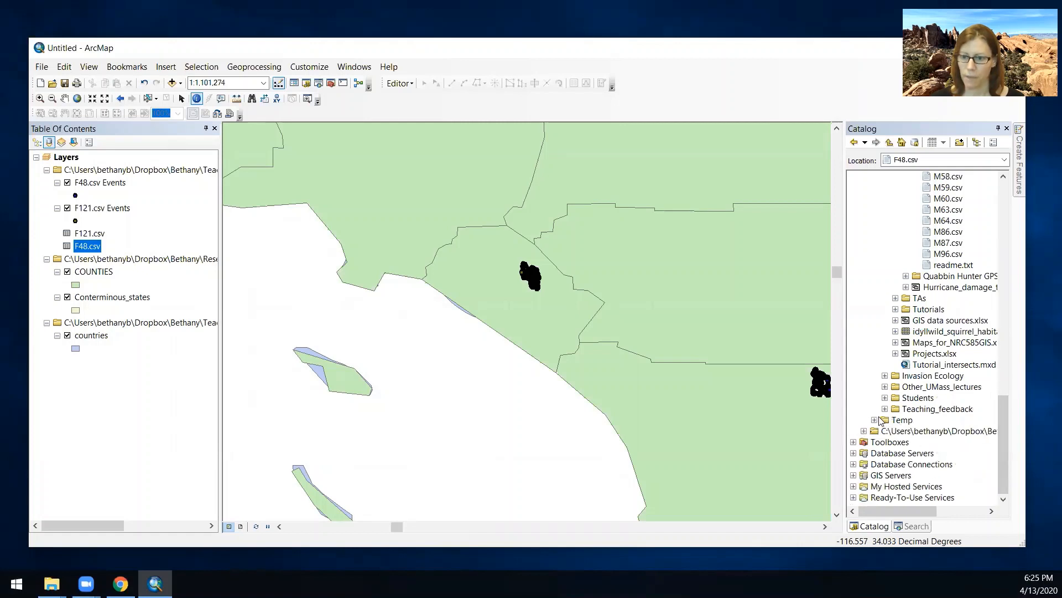
{"action": "left_click", "coordinate": [874, 420]}
{"action": "scroll", "coordinate": [894, 448], "scroll_direction": "down", "scroll_amount": 2}
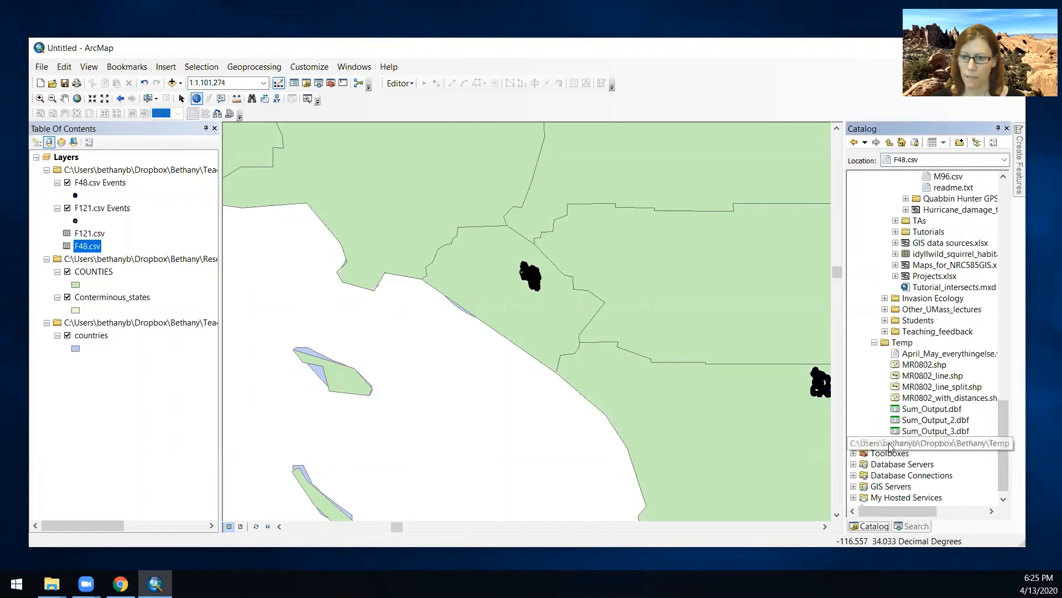
{"action": "left_click", "coordinate": [902, 343]}
{"action": "right_click", "coordinate": [901, 345]}
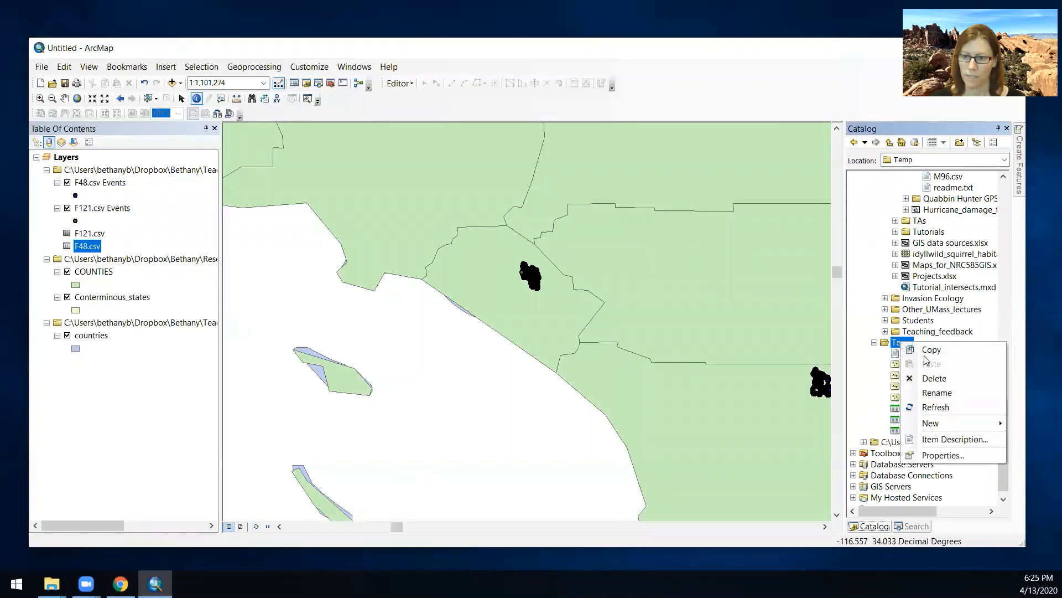
{"action": "left_click", "coordinate": [935, 408]}
{"action": "scroll", "coordinate": [934, 409], "scroll_direction": "down", "scroll_amount": 2}
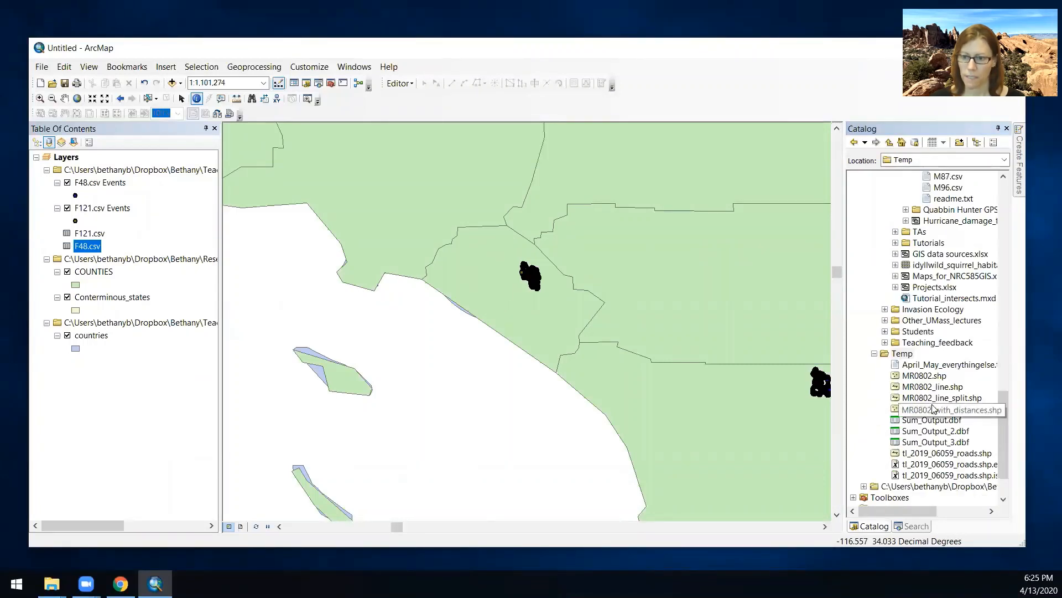
- Add tl_2019_06059_roads.shp to the map and zoom in on the F121 puma points in Orange County
{"action": "left_click_drag", "start_coordinate": [927, 454], "coordinate": [616, 367]}
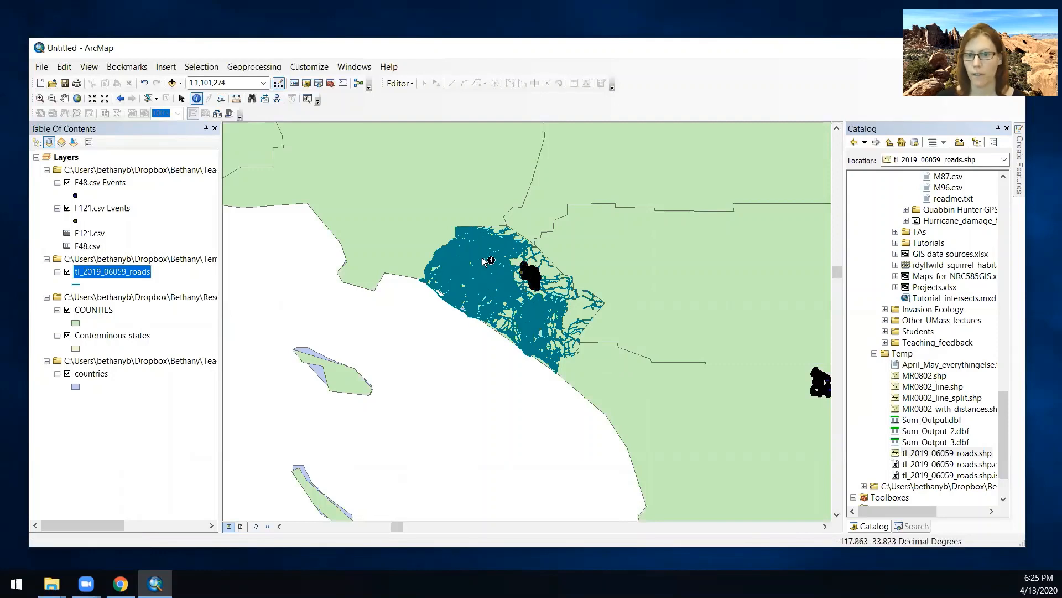
{"action": "left_click", "coordinate": [39, 98]}
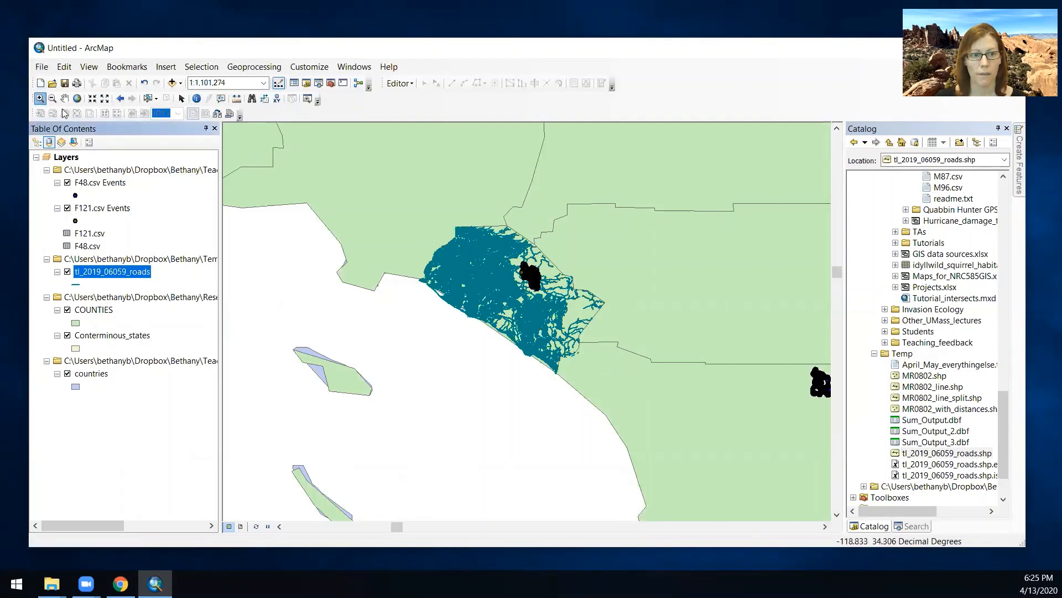
{"action": "left_click_drag", "start_coordinate": [512, 255], "coordinate": [553, 295]}
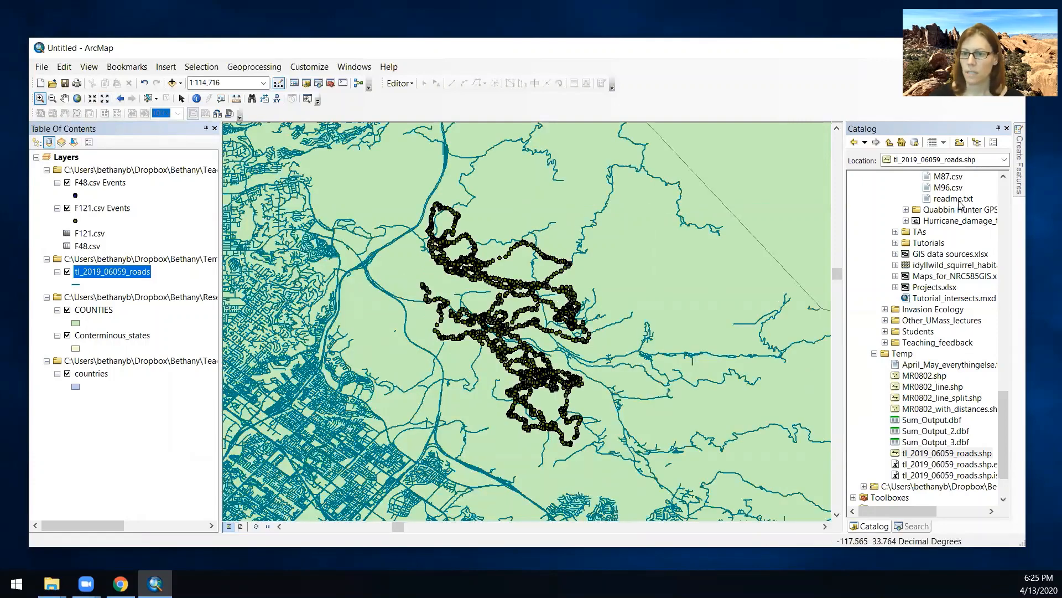
- Search the geoprocessing tools for "points to line"
{"action": "left_click", "coordinate": [905, 527]}
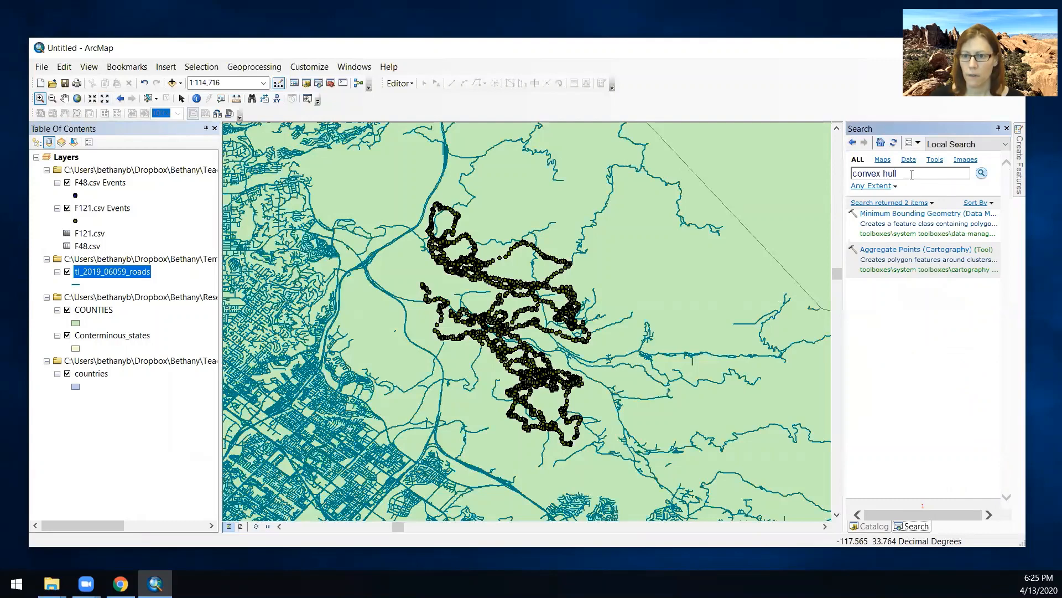
{"action": "left_click", "coordinate": [915, 173]}
{"action": "type", "text": "points to"}
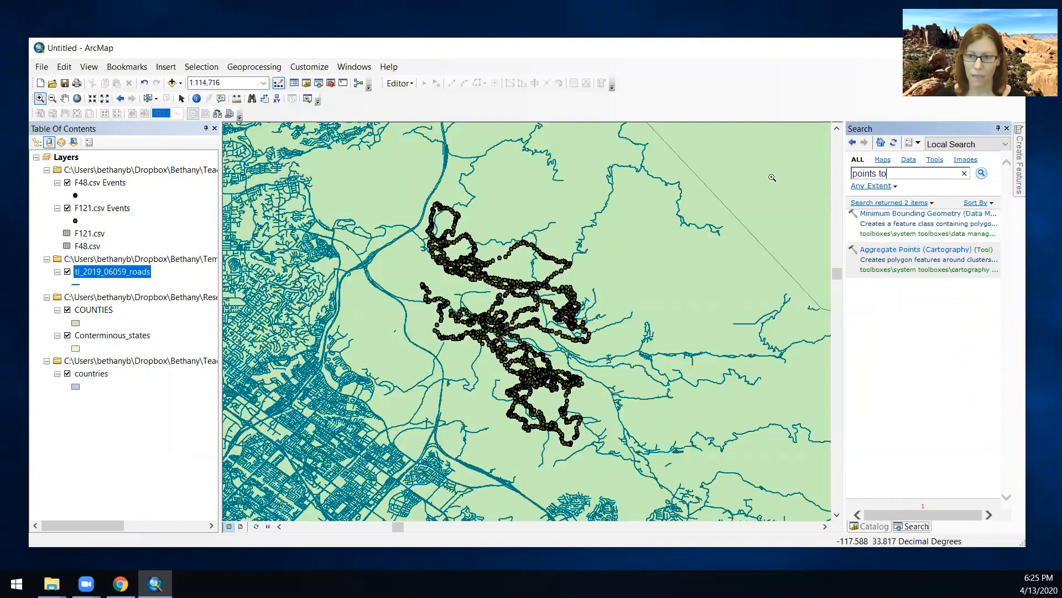
{"action": "type", "text": " line"}
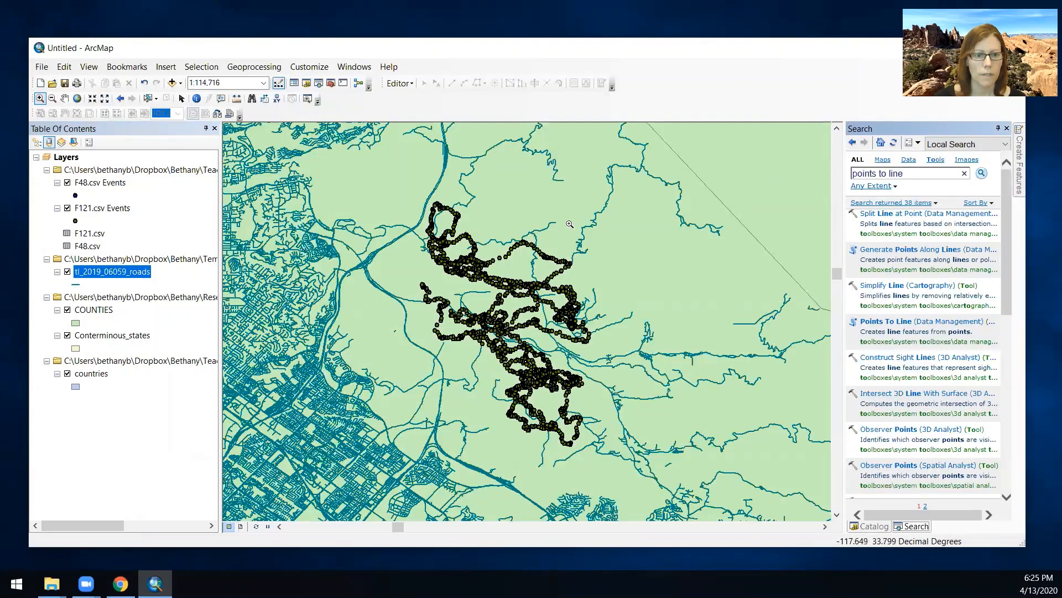
- Hide the F48.csv Events layer and convert the F121.csv Events points into the F121_PointsToLine feature class with Points To Line
{"action": "left_click", "coordinate": [67, 184]}
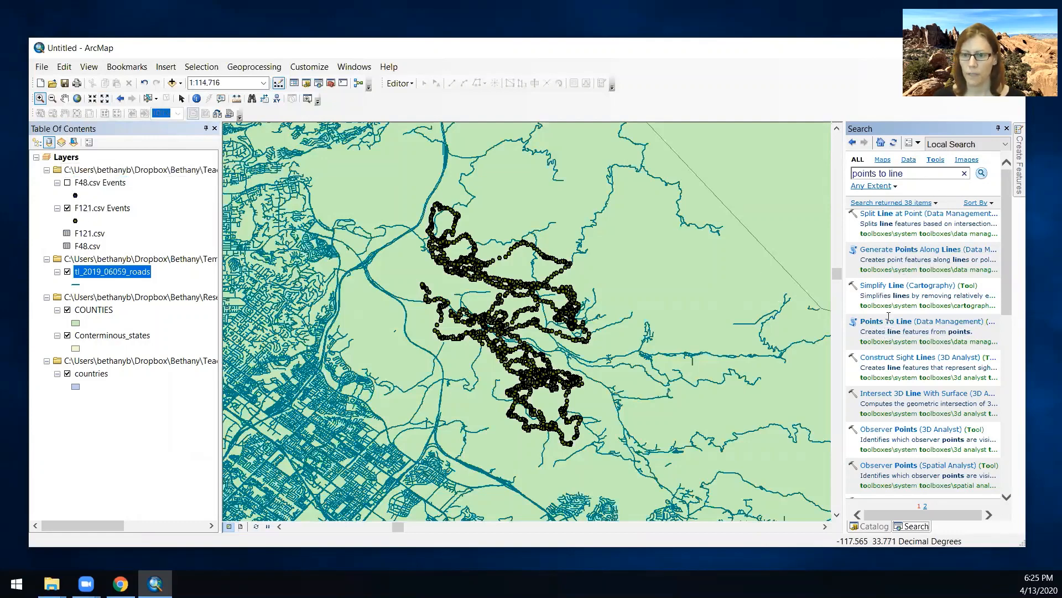
{"action": "left_click", "coordinate": [892, 321]}
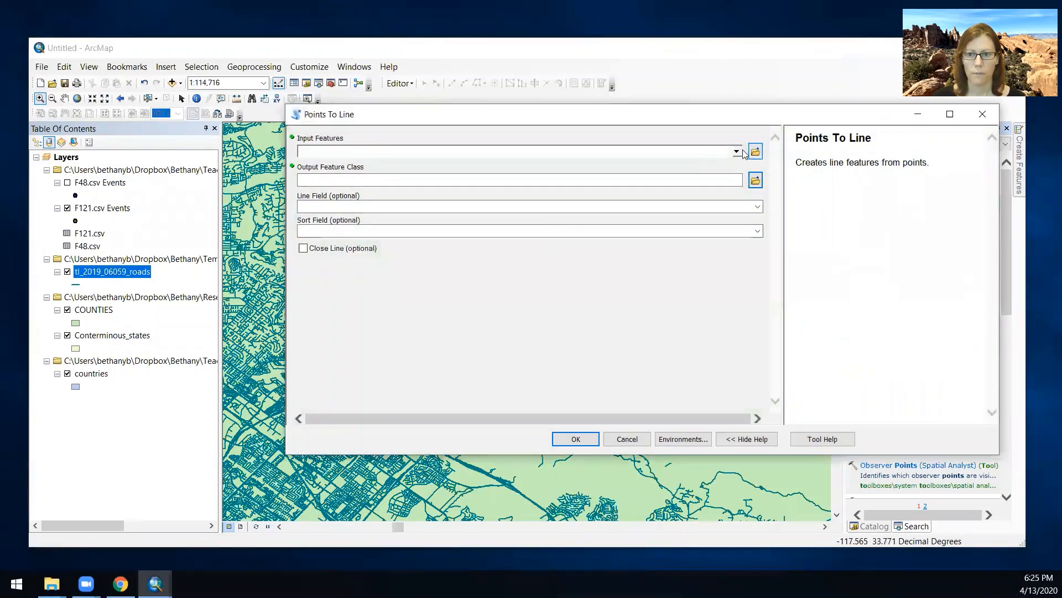
{"action": "left_click", "coordinate": [736, 152]}
{"action": "left_click", "coordinate": [352, 175]}
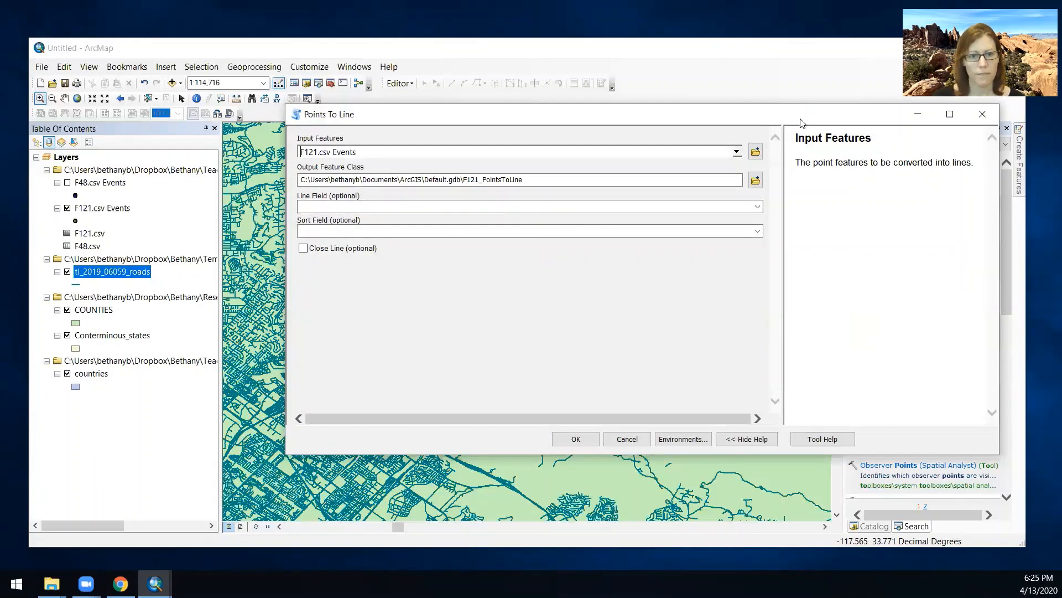
{"action": "left_click_drag", "start_coordinate": [801, 122], "coordinate": [749, 128]}
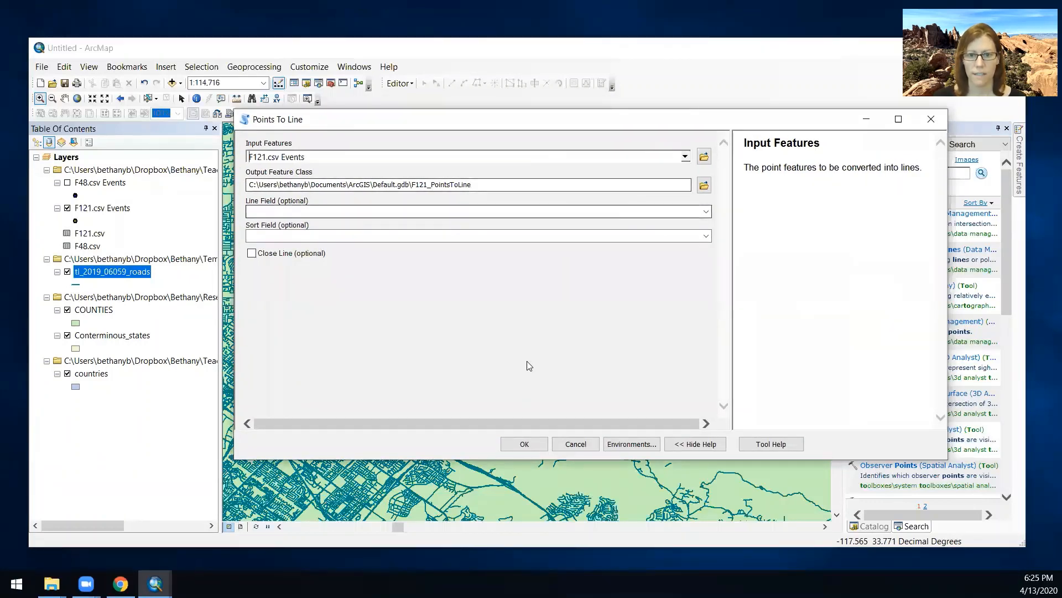
{"action": "left_click", "coordinate": [525, 444]}
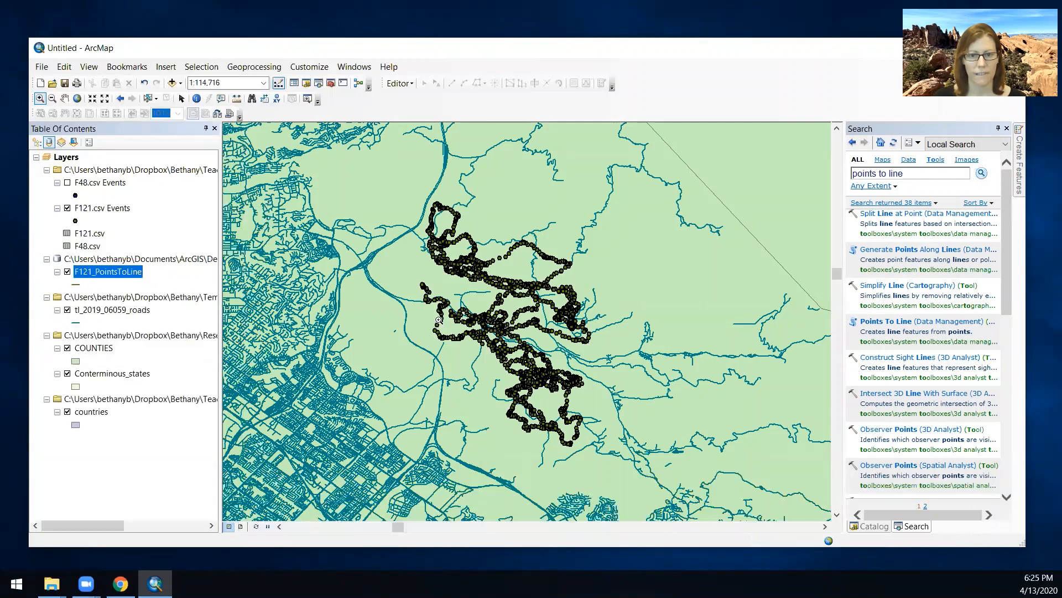
- Hide the F121.csv Events points and inspect the Shape_Length field in the attribute table of F121_PointsToLine
{"action": "left_click", "coordinate": [67, 208]}
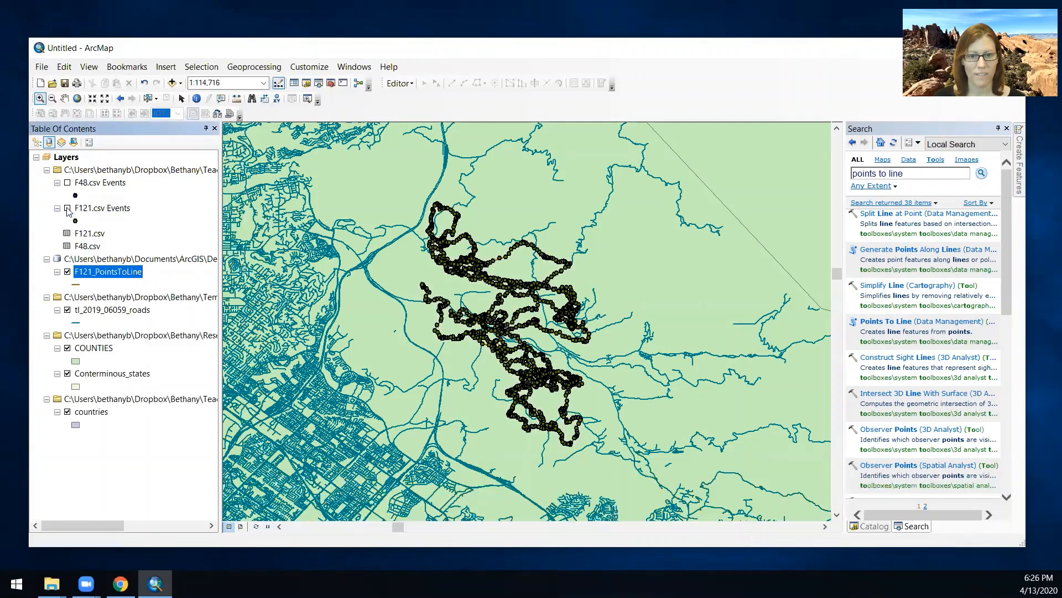
{"action": "right_click", "coordinate": [96, 277]}
{"action": "left_click", "coordinate": [134, 310]}
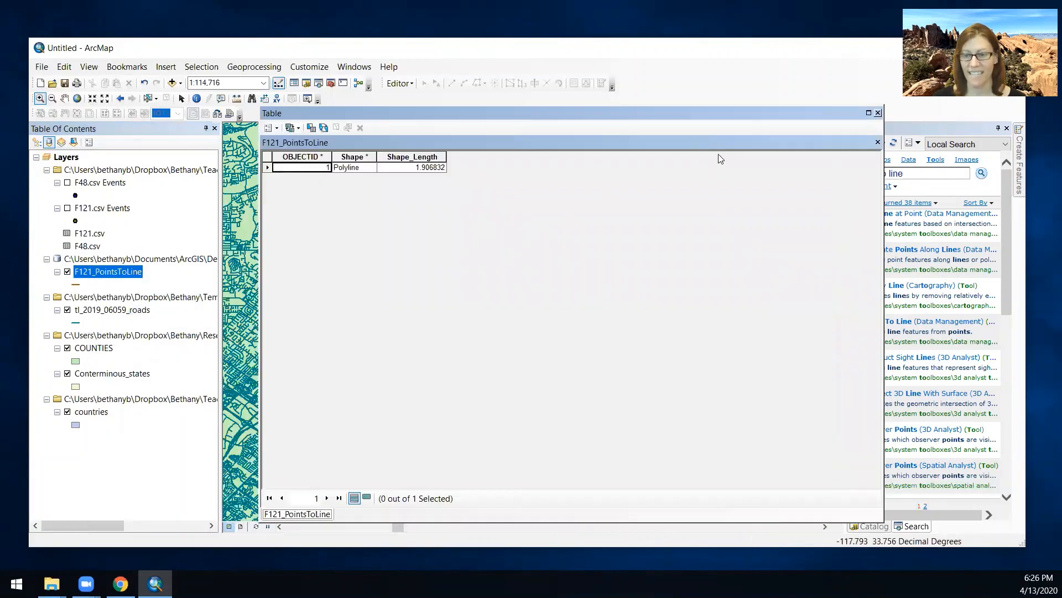
{"action": "left_click", "coordinate": [878, 113]}
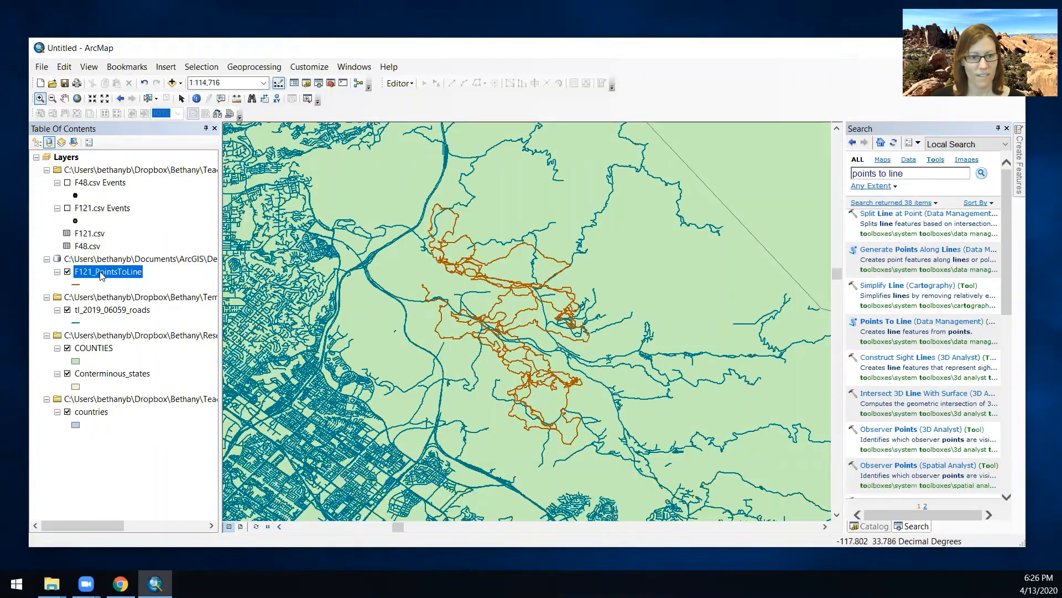
{"action": "right_click", "coordinate": [101, 275]}
{"action": "left_click", "coordinate": [139, 308]}
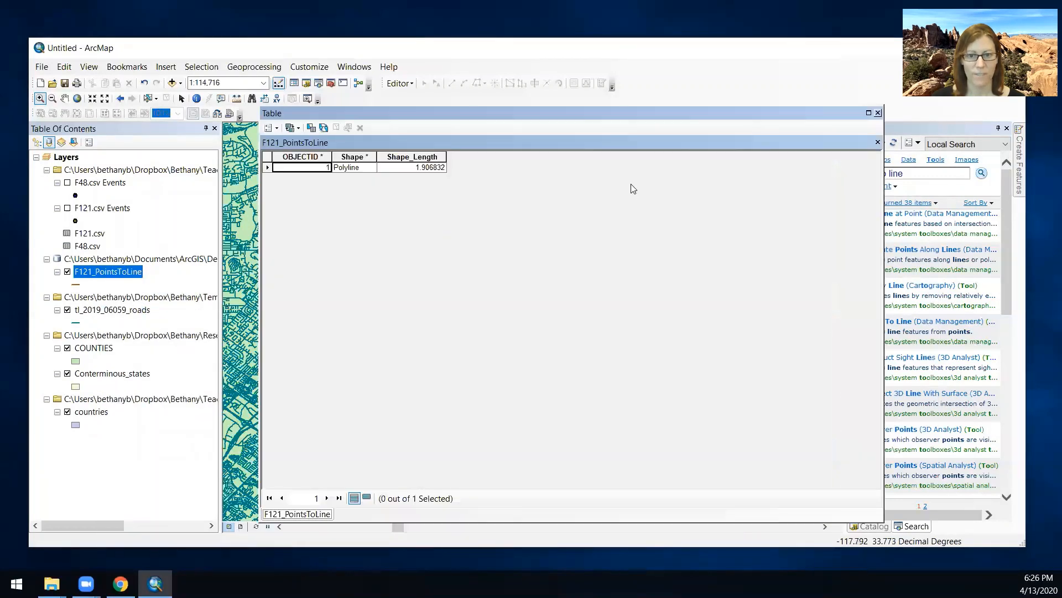
{"action": "left_click", "coordinate": [419, 157]}
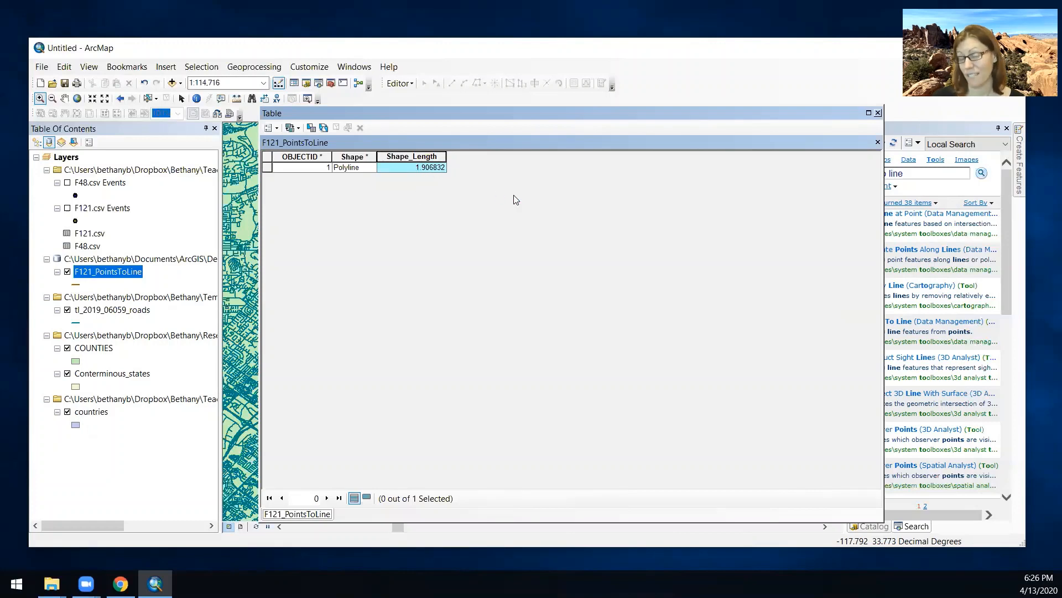
{"action": "left_click", "coordinate": [878, 113]}
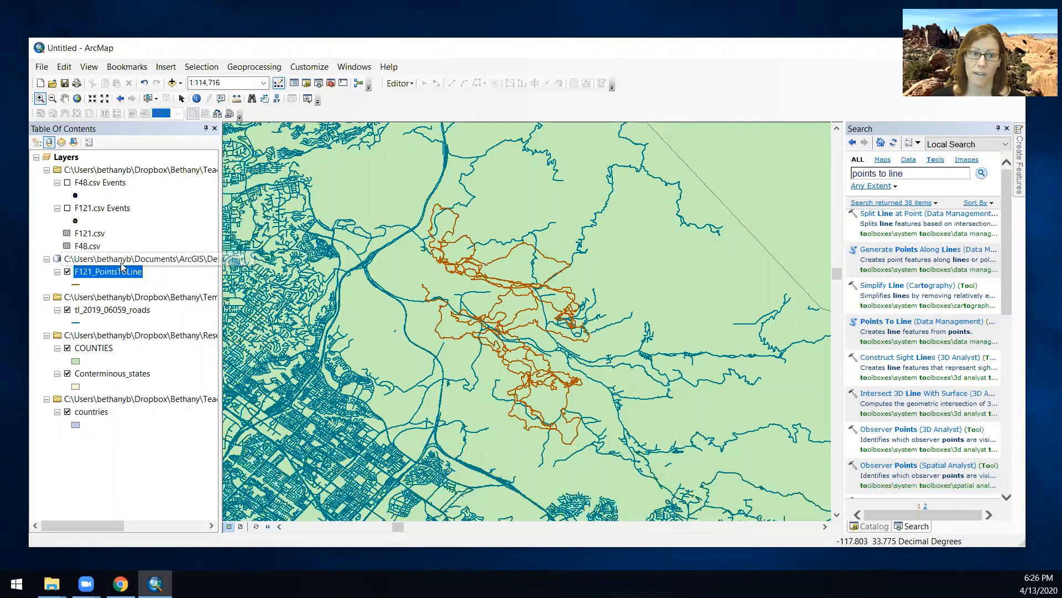
- Open the data frame's coordinate system settings and expand the projected State Plane list for NAD 1983 (Meters)
{"action": "right_click", "coordinate": [63, 157]}
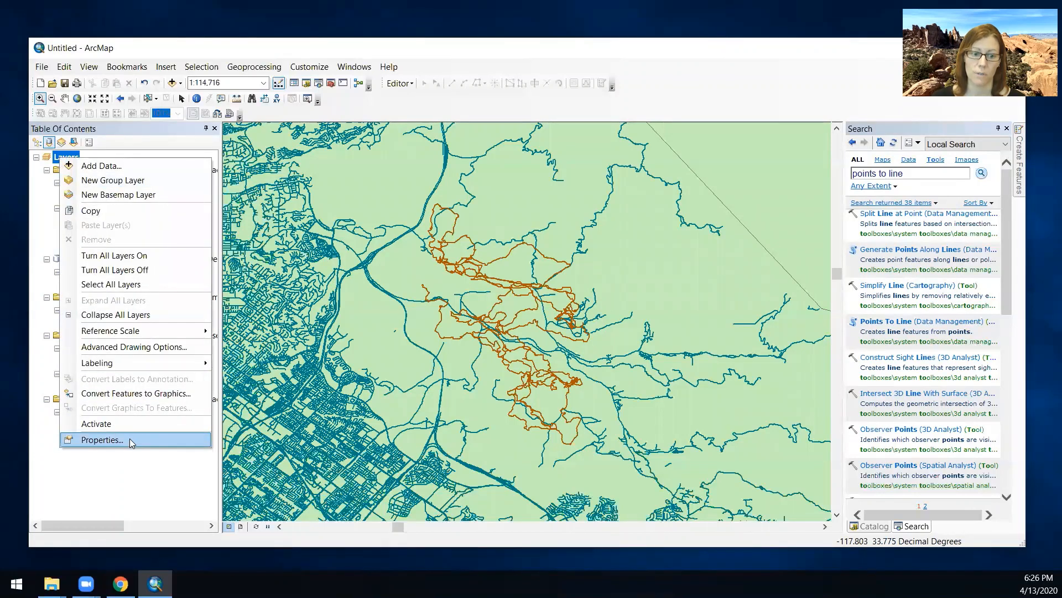
{"action": "left_click", "coordinate": [133, 440]}
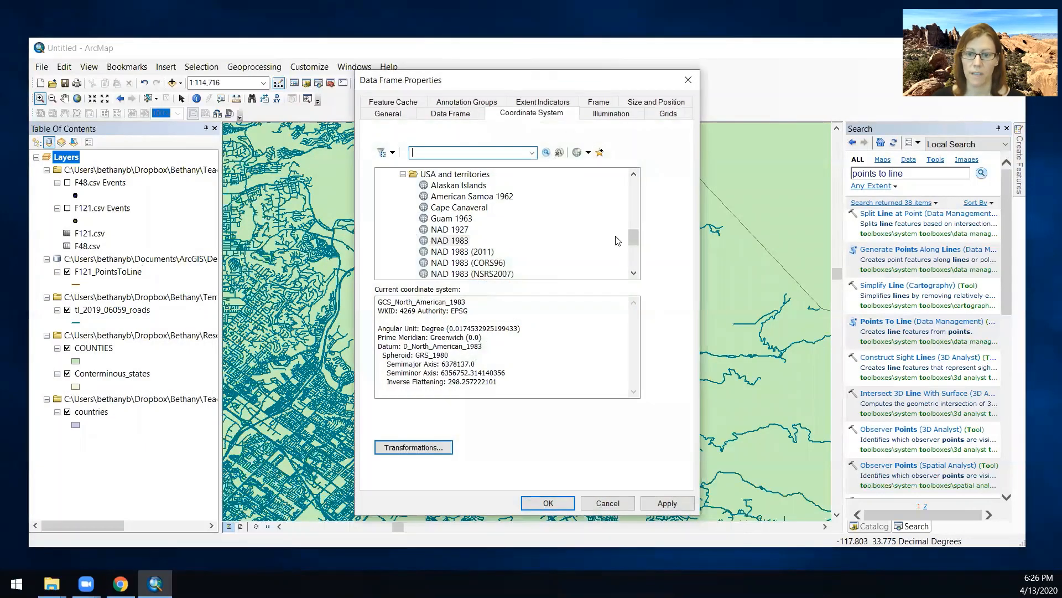
{"action": "left_click_drag", "start_coordinate": [634, 238], "coordinate": [635, 187]}
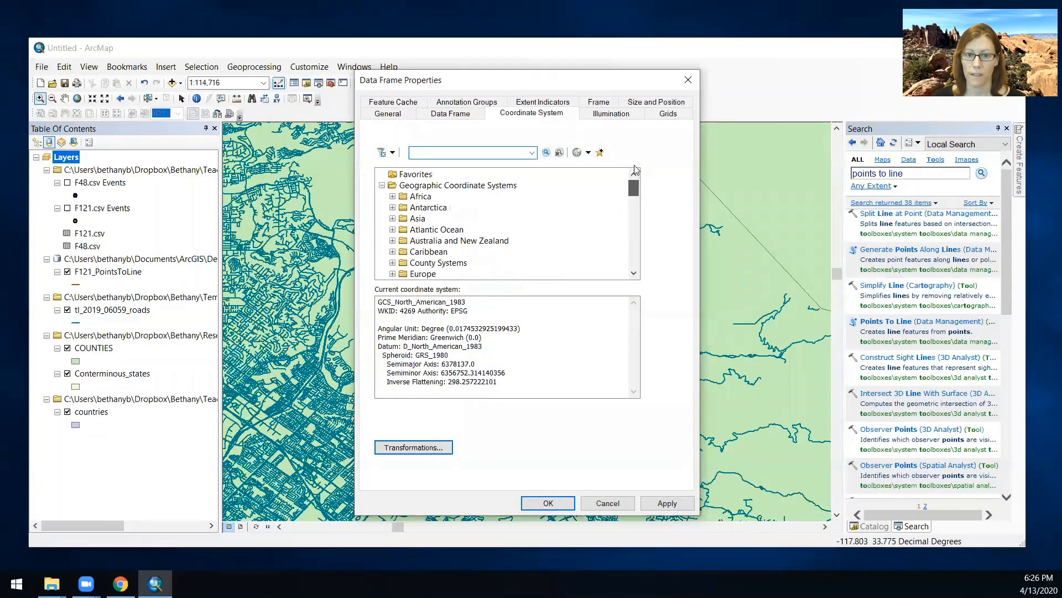
{"action": "left_click", "coordinate": [381, 186]}
{"action": "left_click", "coordinate": [381, 198]}
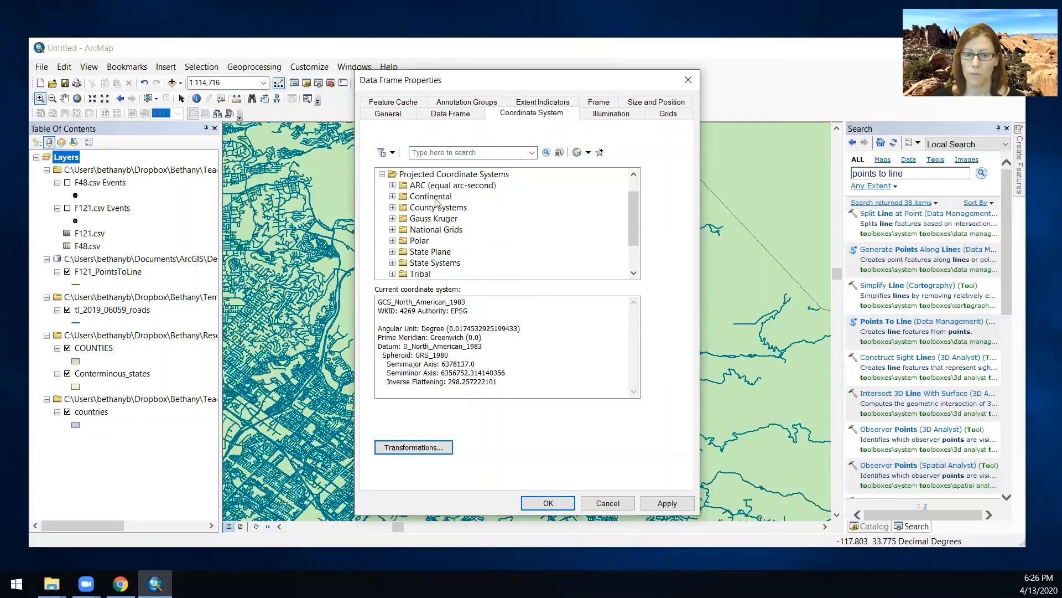
{"action": "scroll", "coordinate": [436, 205], "scroll_direction": "down", "scroll_amount": 1}
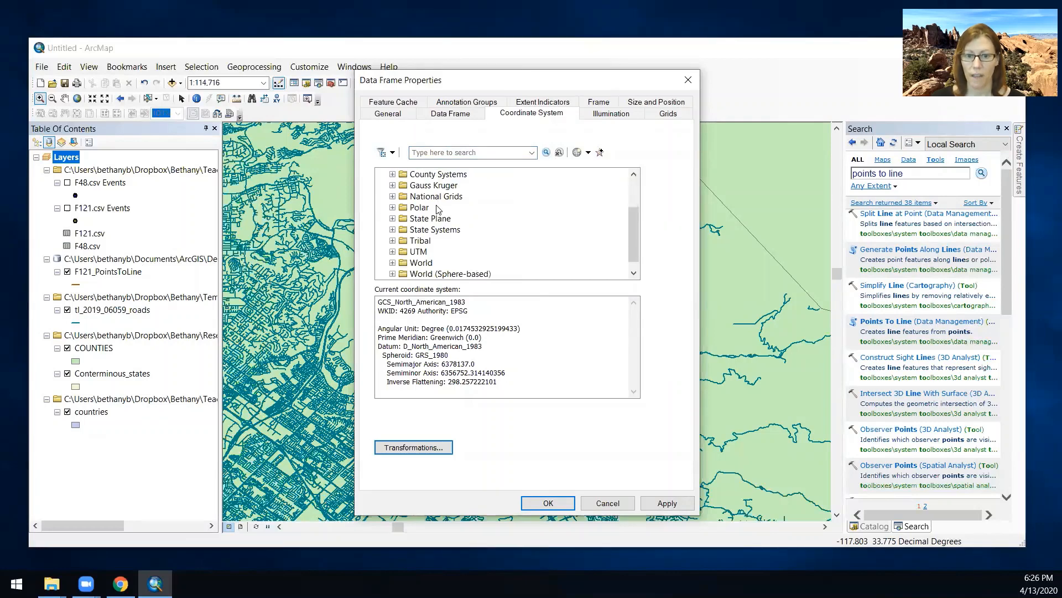
{"action": "scroll", "coordinate": [437, 209], "scroll_direction": "up", "scroll_amount": 1}
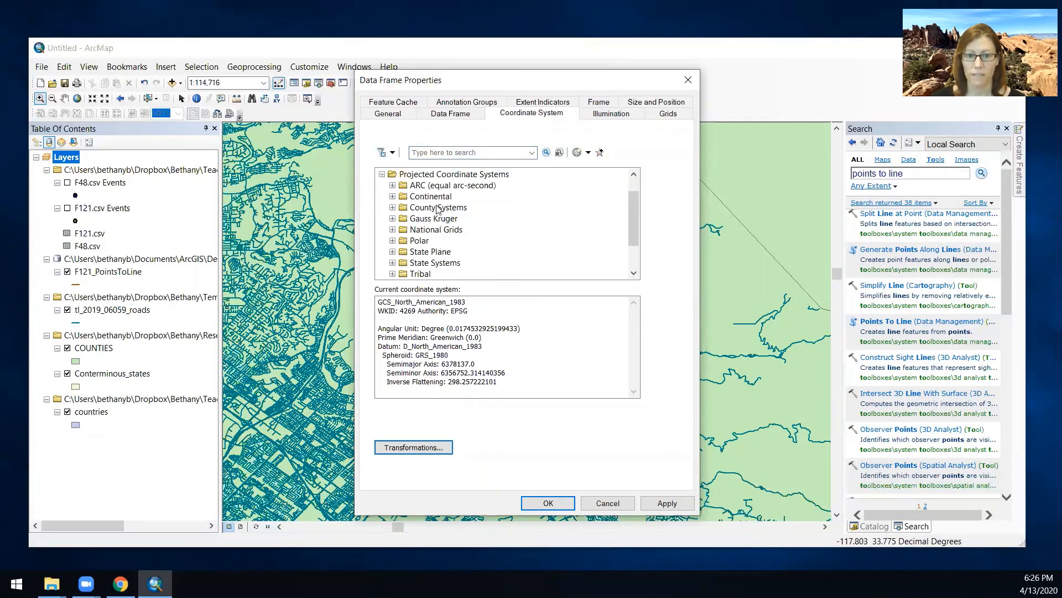
{"action": "left_click", "coordinate": [393, 252]}
{"action": "scroll", "coordinate": [410, 244], "scroll_direction": "down", "scroll_amount": 1}
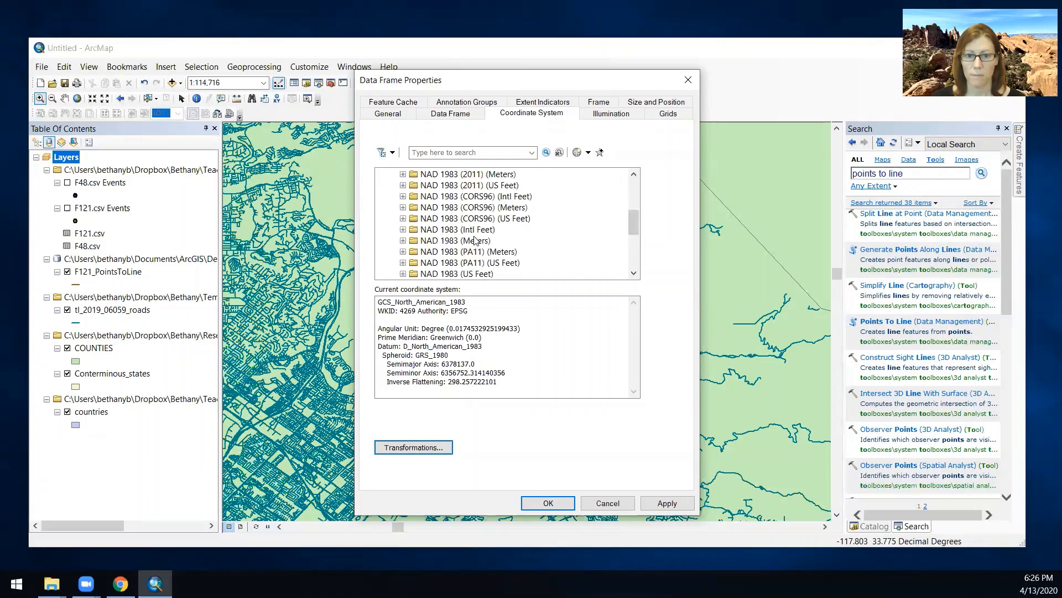
{"action": "left_click", "coordinate": [404, 240]}
- Set the data frame's coordinate system to NAD 1983 StatePlane California VI FIPS 0406 (Meters) and apply it
{"action": "scroll", "coordinate": [500, 232], "scroll_direction": "down", "scroll_amount": 8}
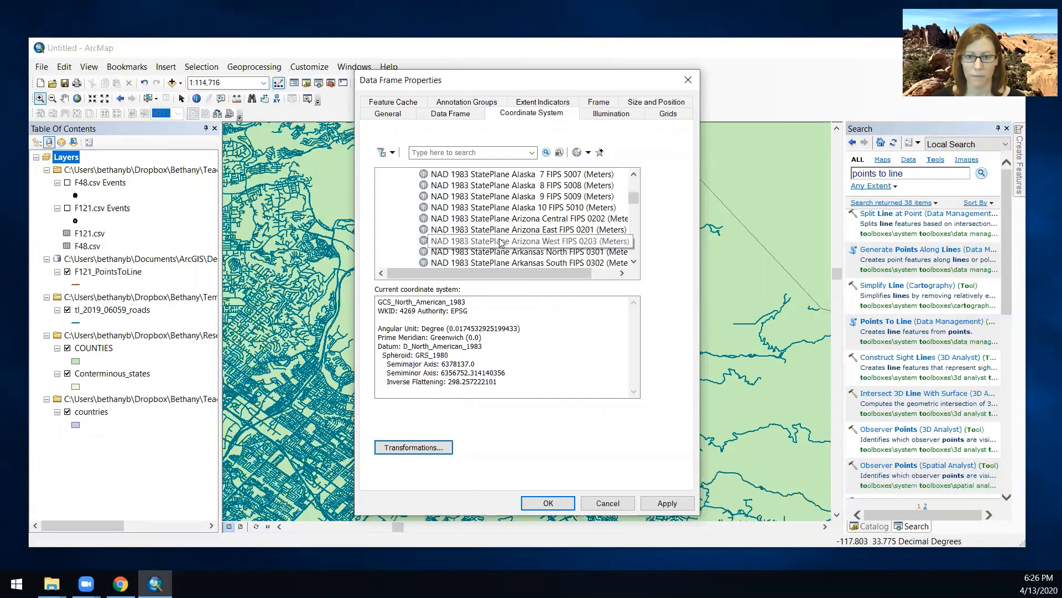
{"action": "scroll", "coordinate": [503, 227], "scroll_direction": "up", "scroll_amount": 2}
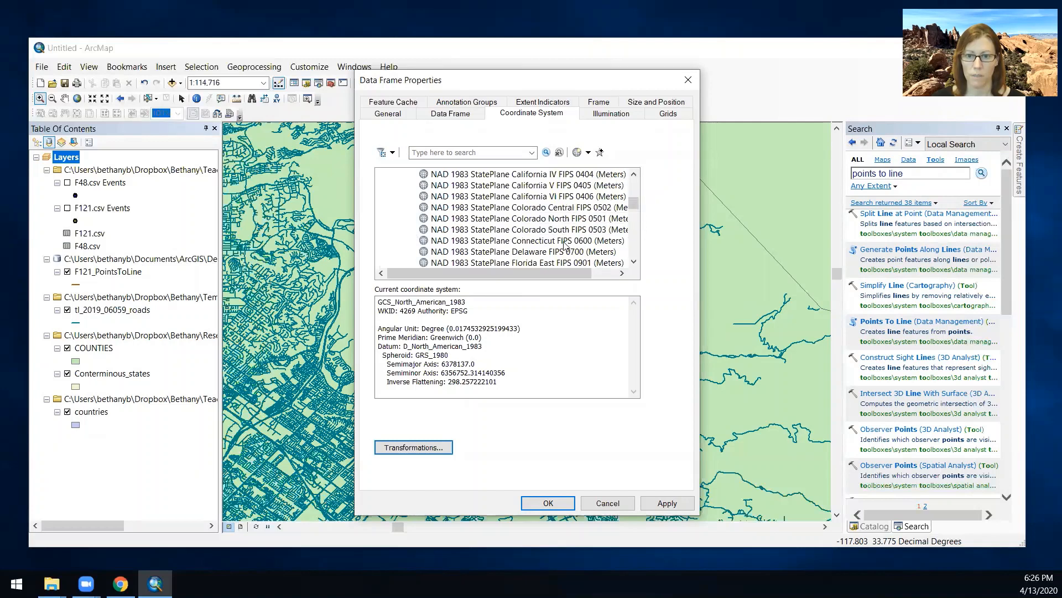
{"action": "scroll", "coordinate": [569, 219], "scroll_direction": "up", "scroll_amount": 1}
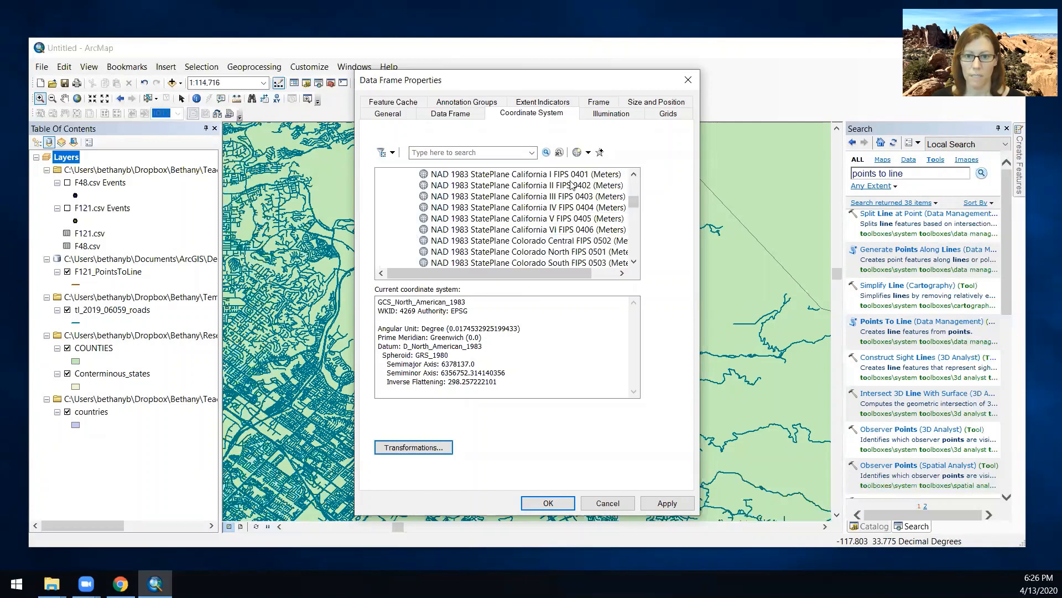
{"action": "left_click", "coordinate": [566, 219]}
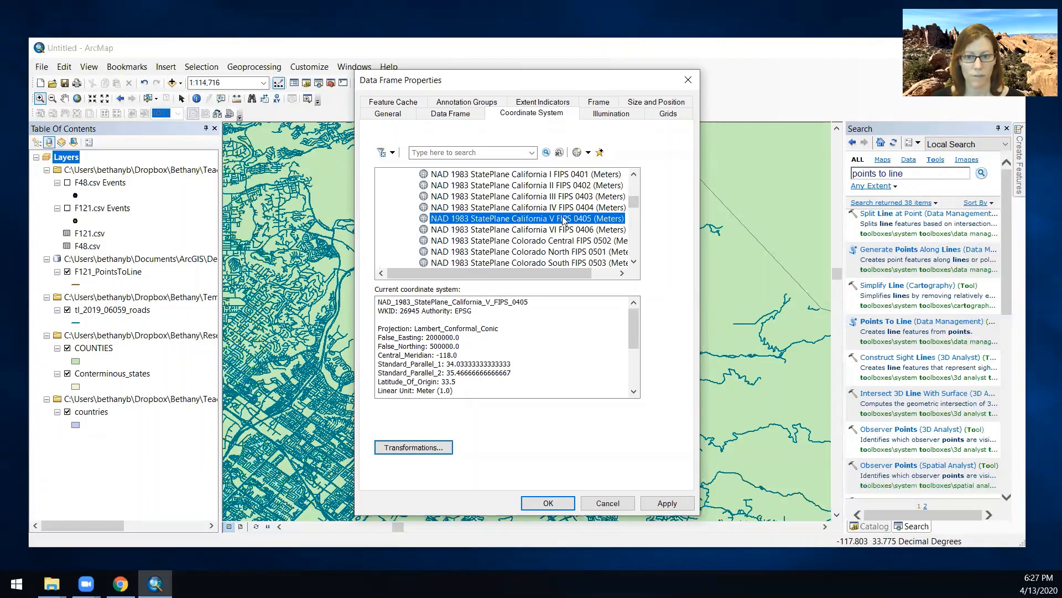
{"action": "left_click", "coordinate": [564, 209]}
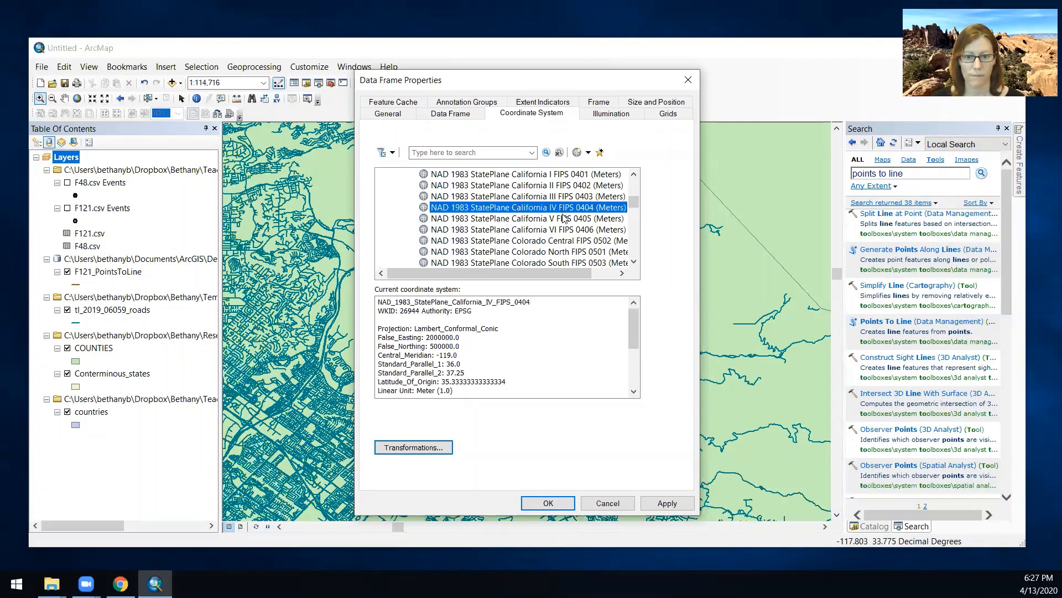
{"action": "left_click", "coordinate": [564, 219]}
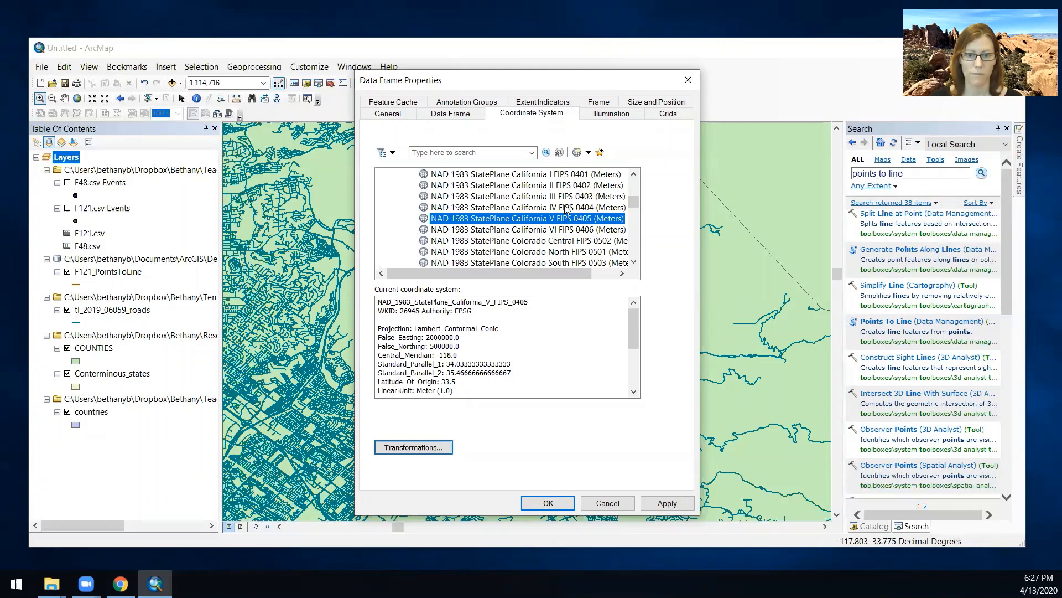
{"action": "left_click", "coordinate": [566, 230]}
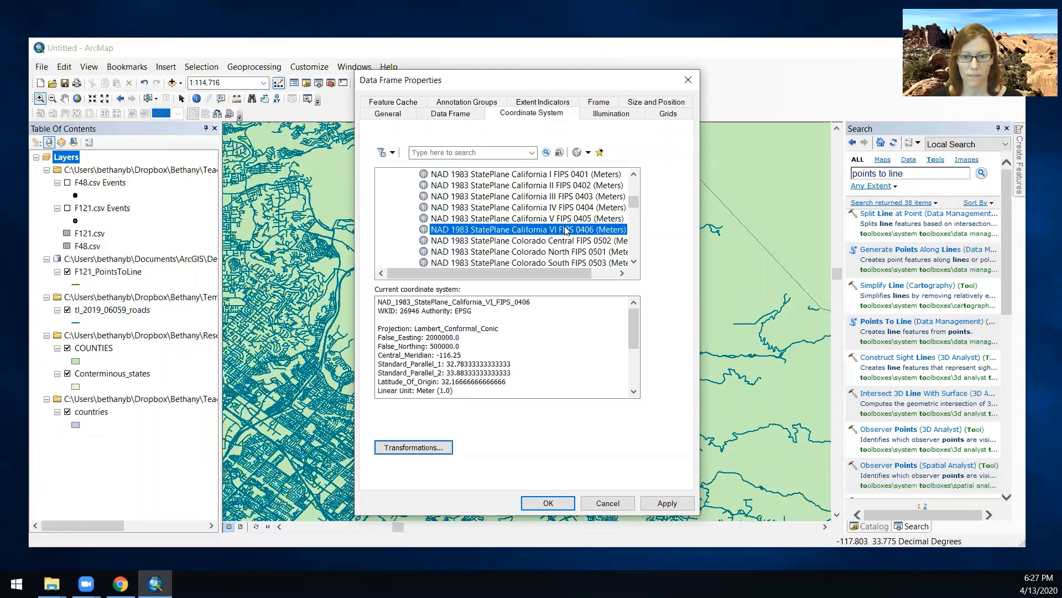
{"action": "left_click", "coordinate": [548, 502]}
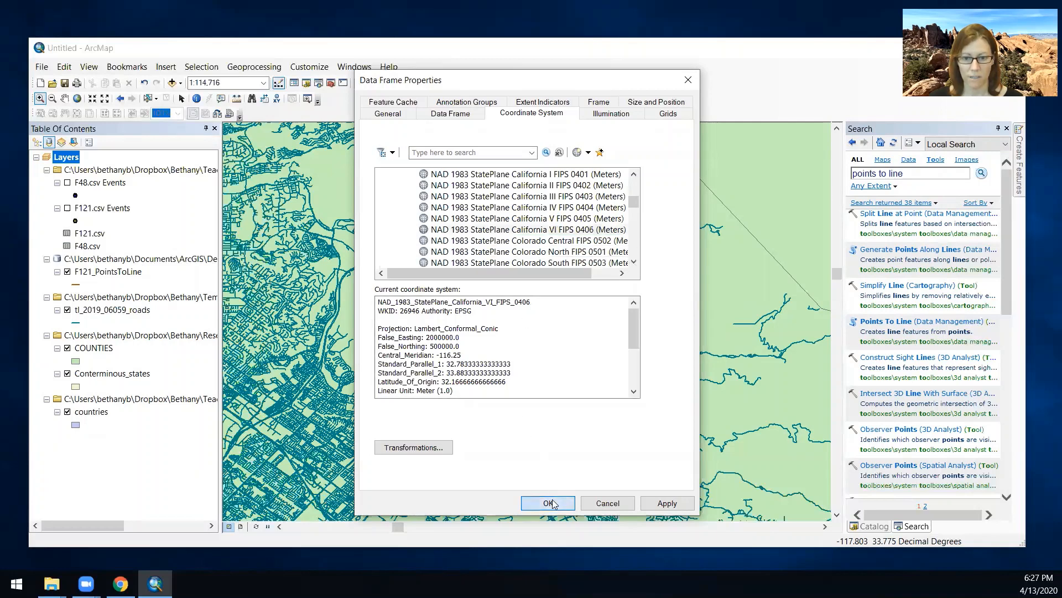
{"action": "left_click", "coordinate": [443, 336]}
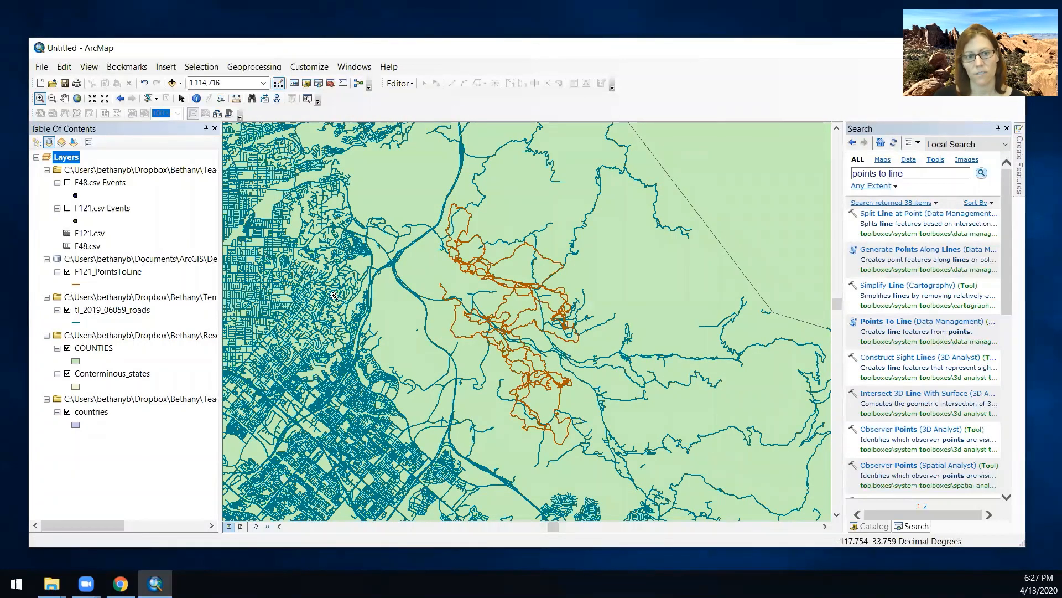
- Add a Float field named Dist_m to the attribute table of F121_PointsToLine
{"action": "right_click", "coordinate": [107, 276]}
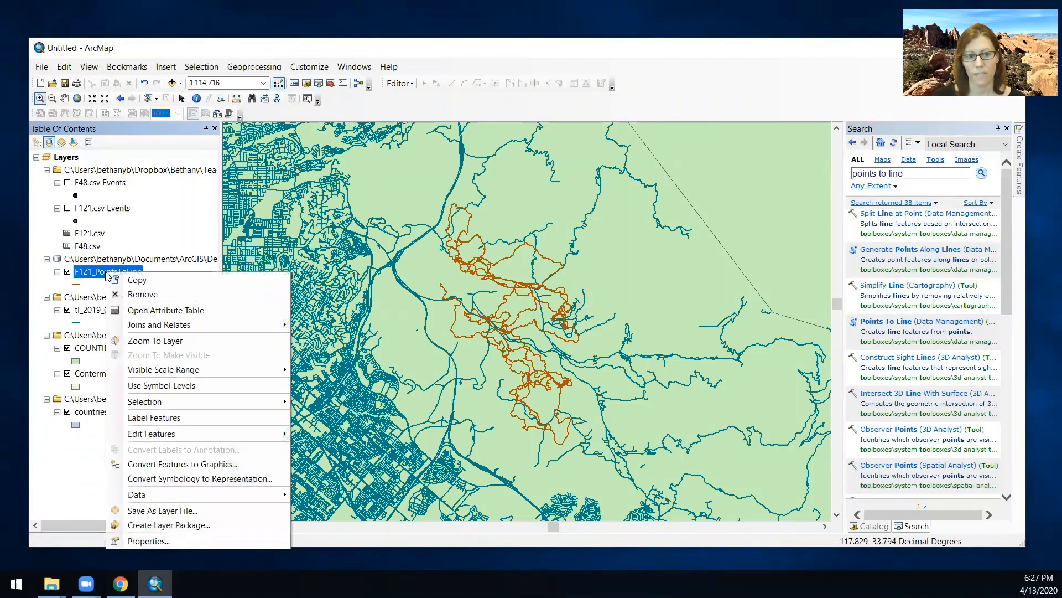
{"action": "left_click", "coordinate": [136, 310]}
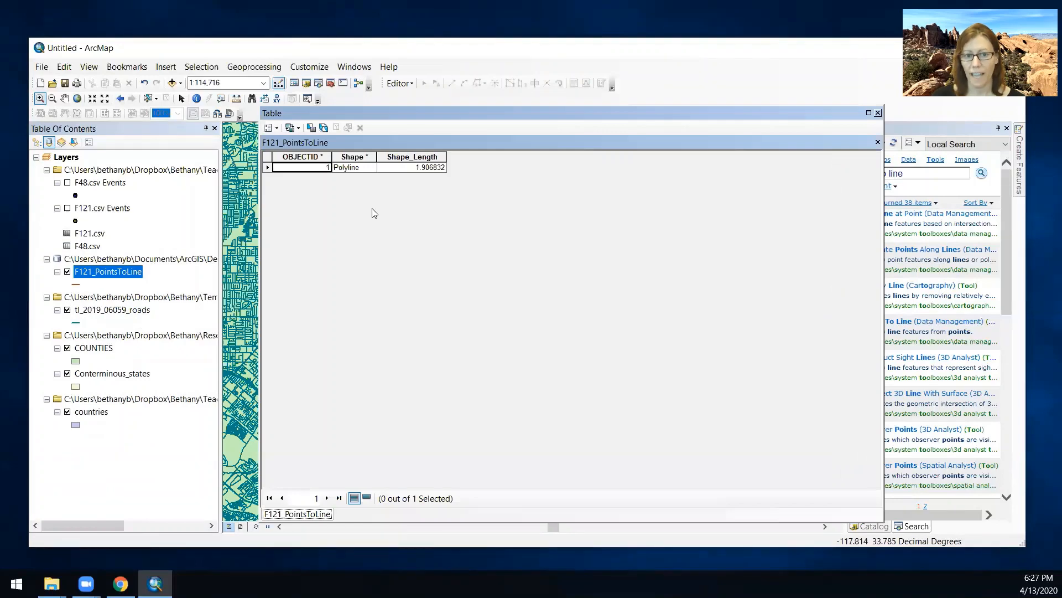
{"action": "left_click", "coordinate": [279, 130]}
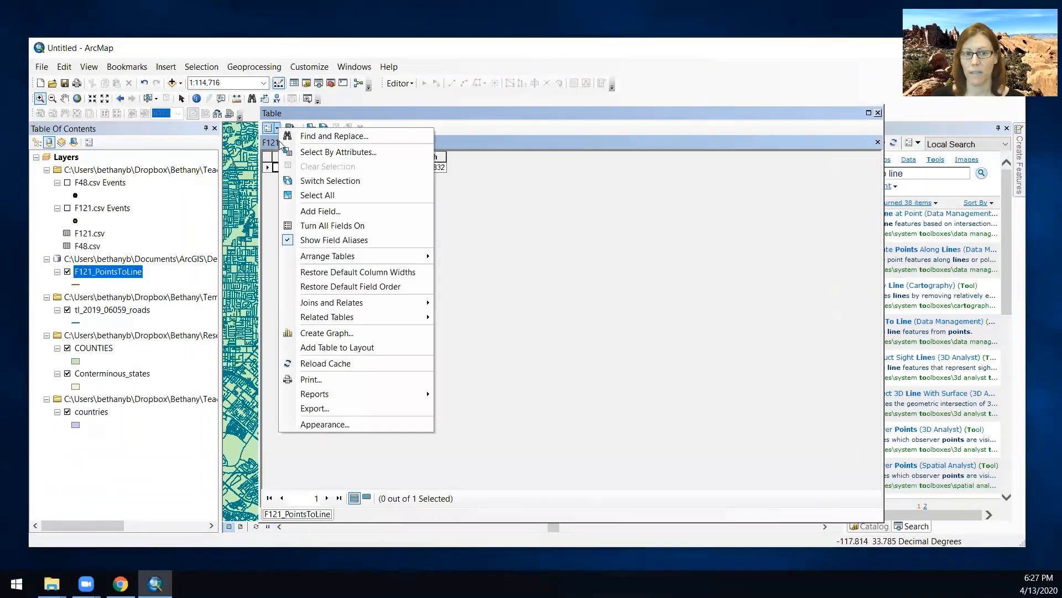
{"action": "left_click", "coordinate": [309, 213]}
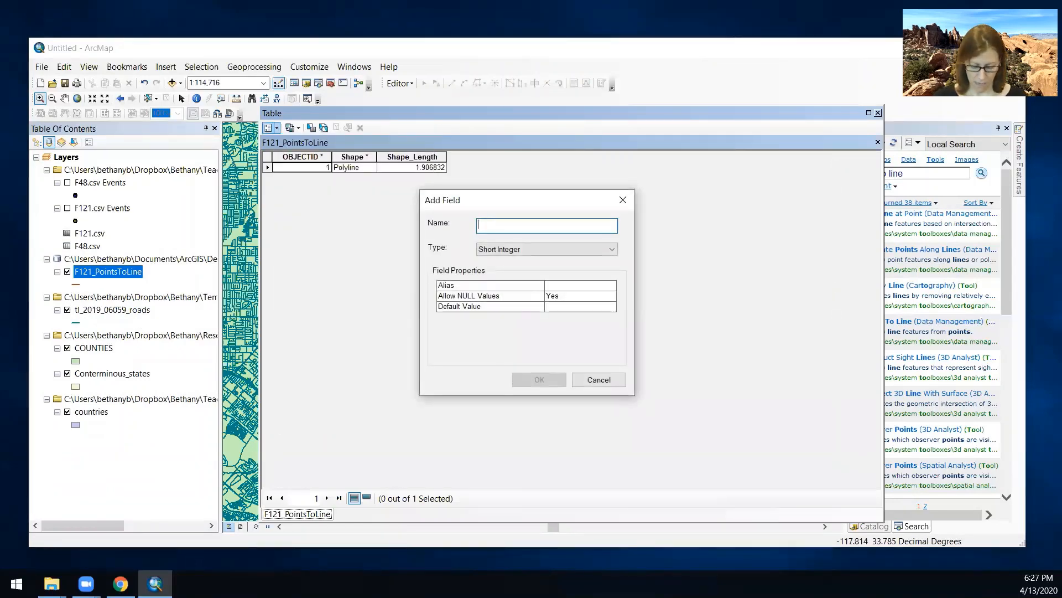
{"action": "type", "text": "Dist"}
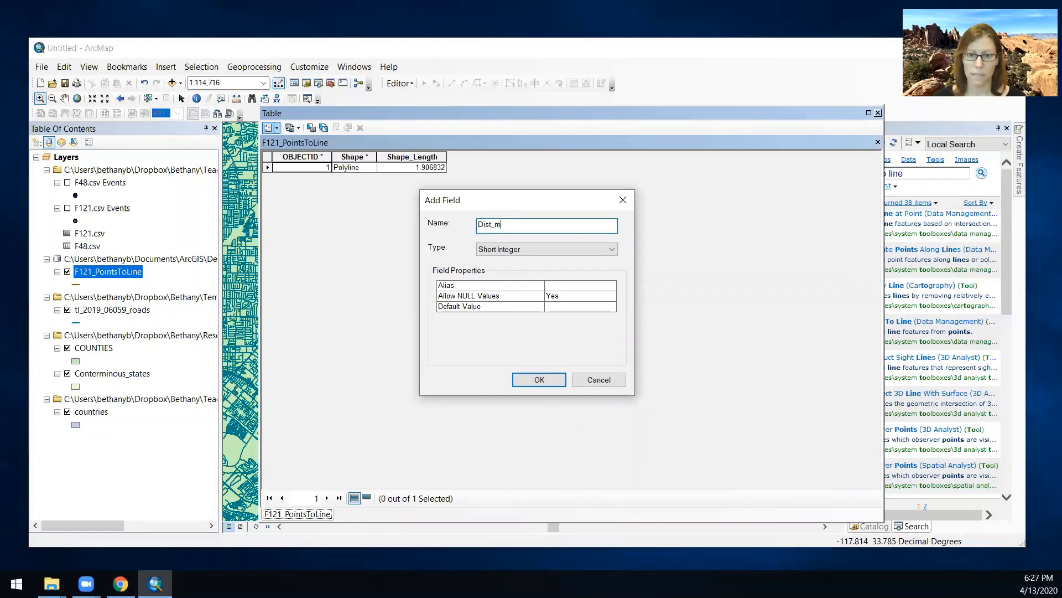
{"action": "type", "text": "_m"}
{"action": "left_click", "coordinate": [531, 248]}
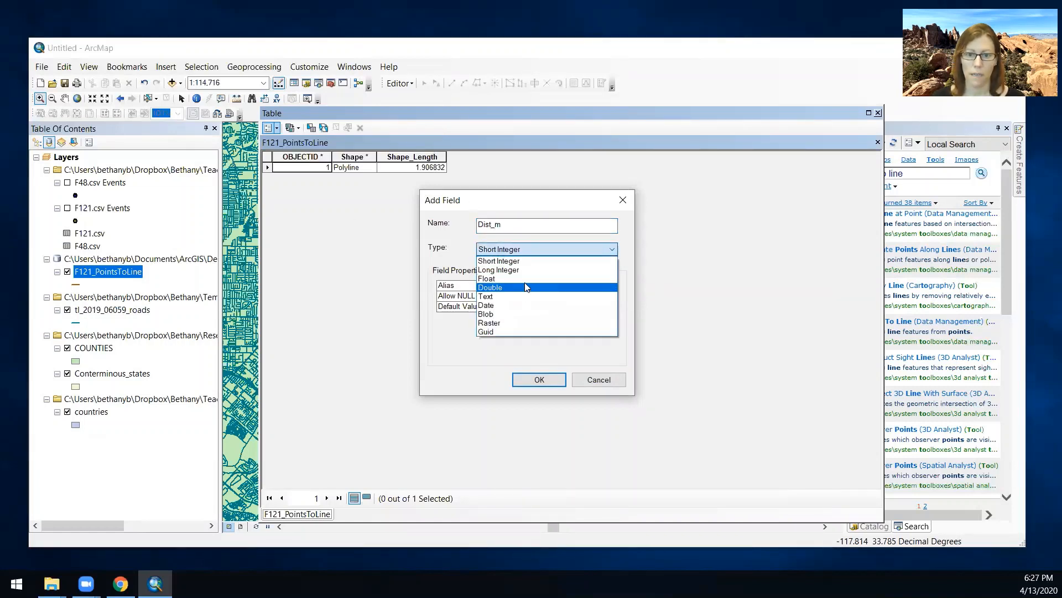
{"action": "left_click", "coordinate": [515, 276]}
{"action": "left_click", "coordinate": [540, 380]}
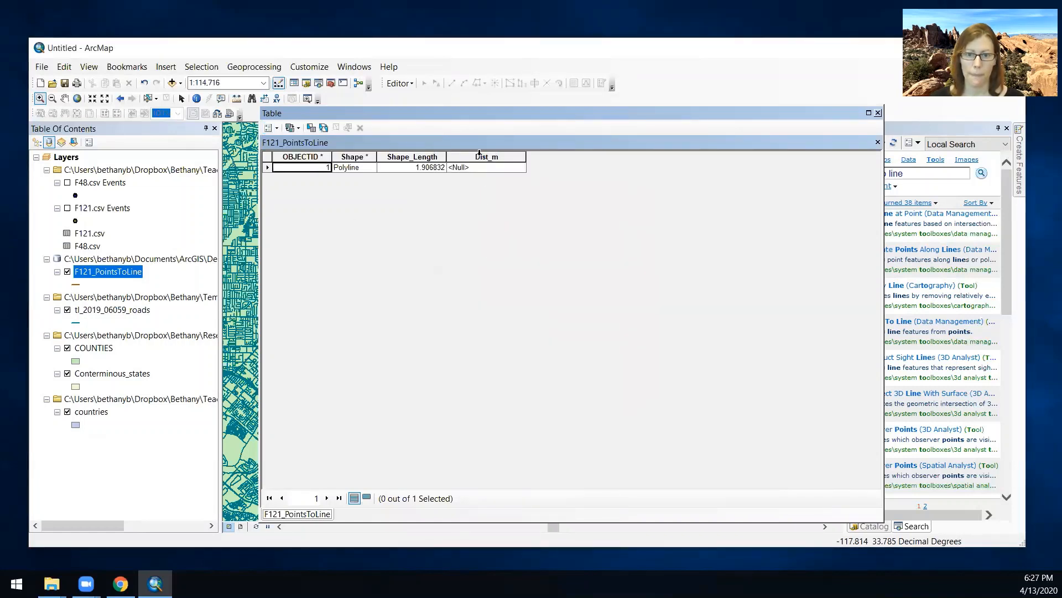
- Calculate the line's length in meters into the Dist_m field using the data frame's coordinate system, and close the table
{"action": "right_click", "coordinate": [479, 154]}
{"action": "left_click", "coordinate": [514, 248]}
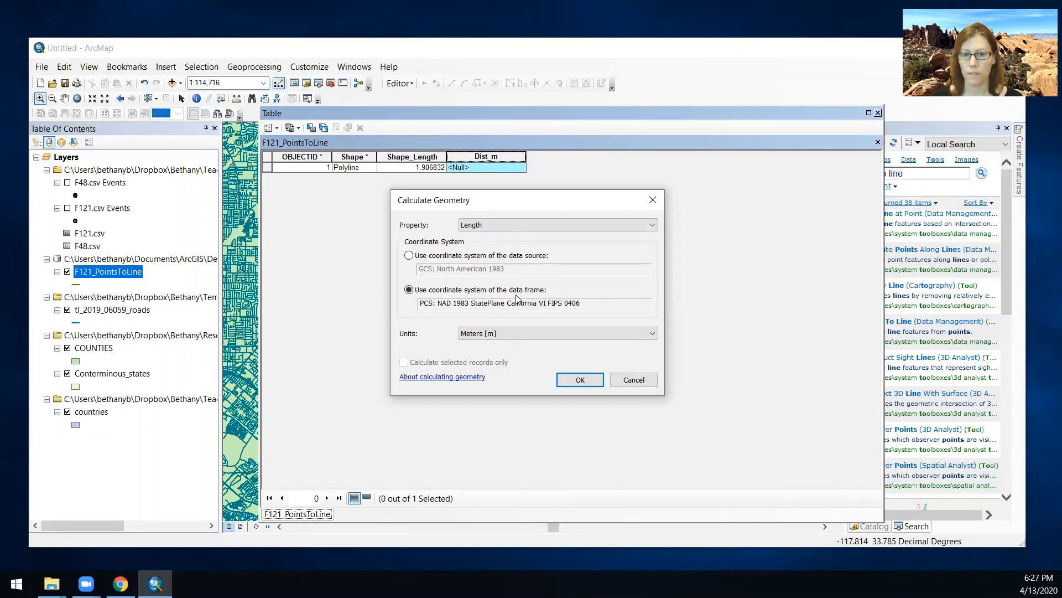
{"action": "left_click", "coordinate": [580, 380]}
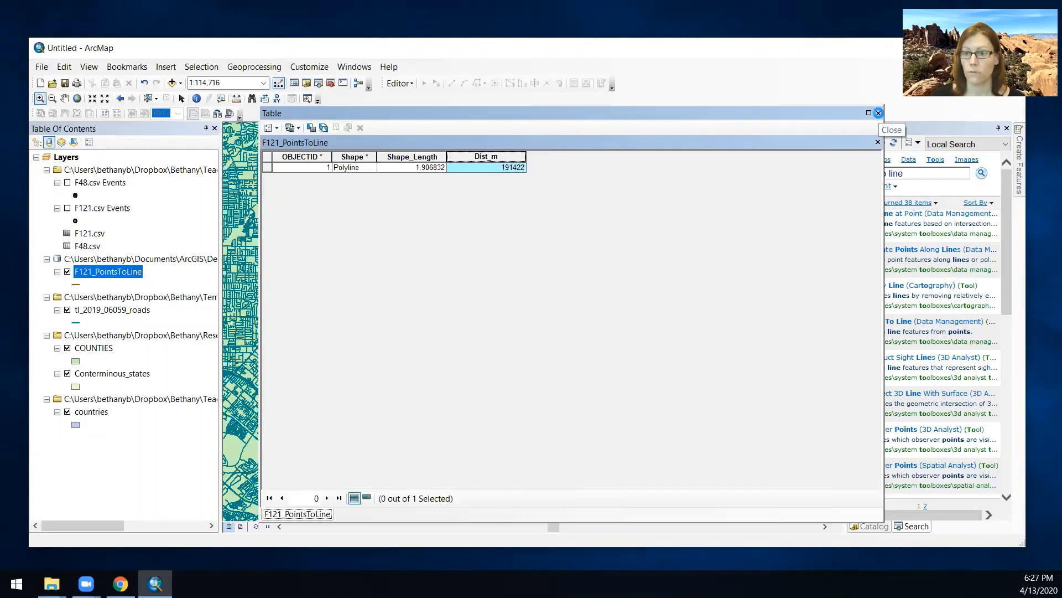
{"action": "left_click", "coordinate": [878, 113]}
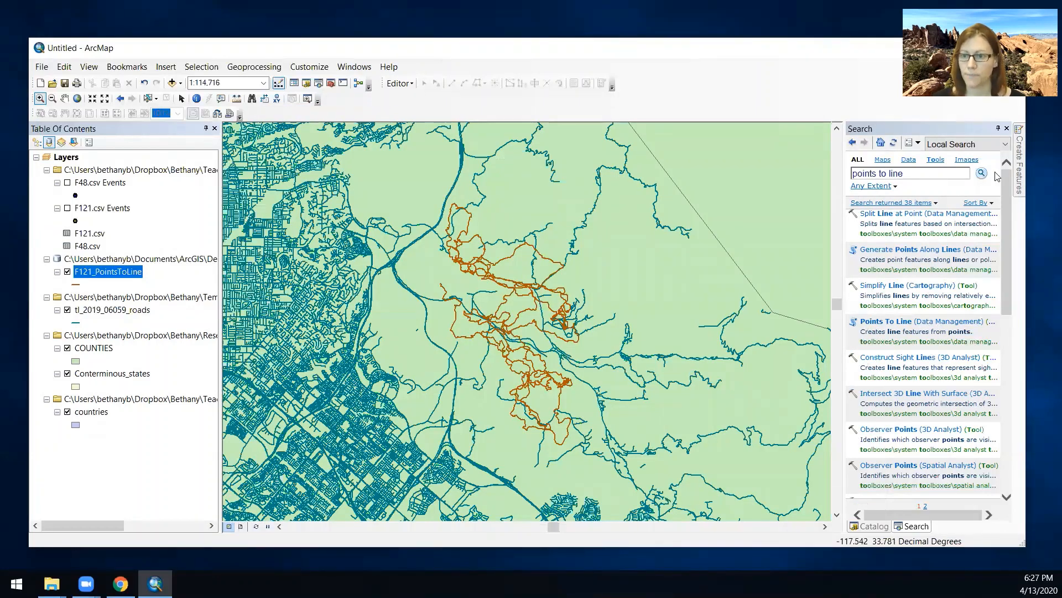
- Set up the Clip tool with tl_2019_06059_roads as the input features and F121_PointsToLine as the clip features
{"action": "left_click", "coordinate": [935, 174]}
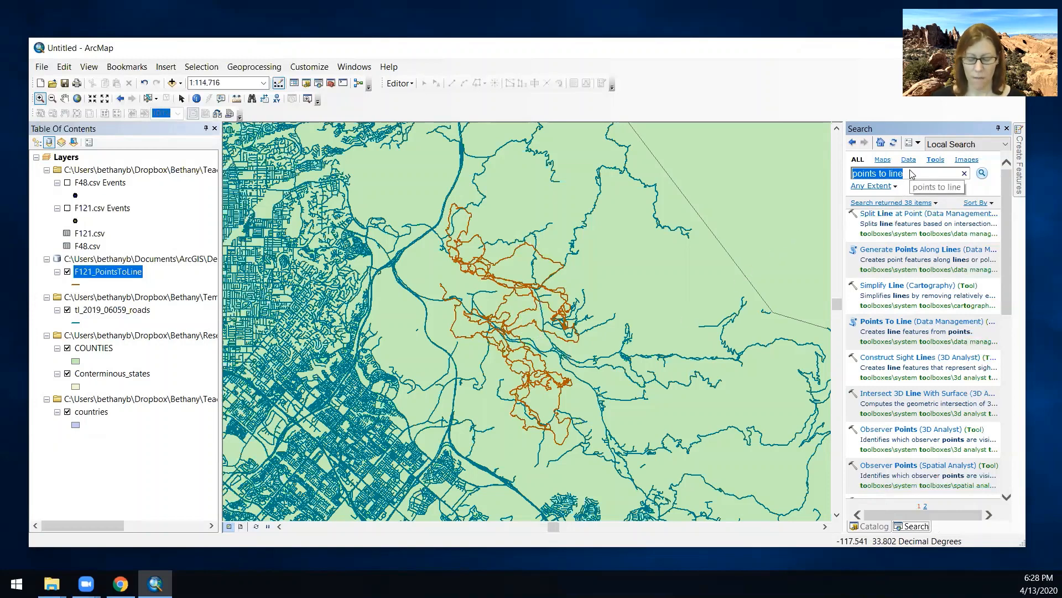
{"action": "left_click", "coordinate": [260, 66]}
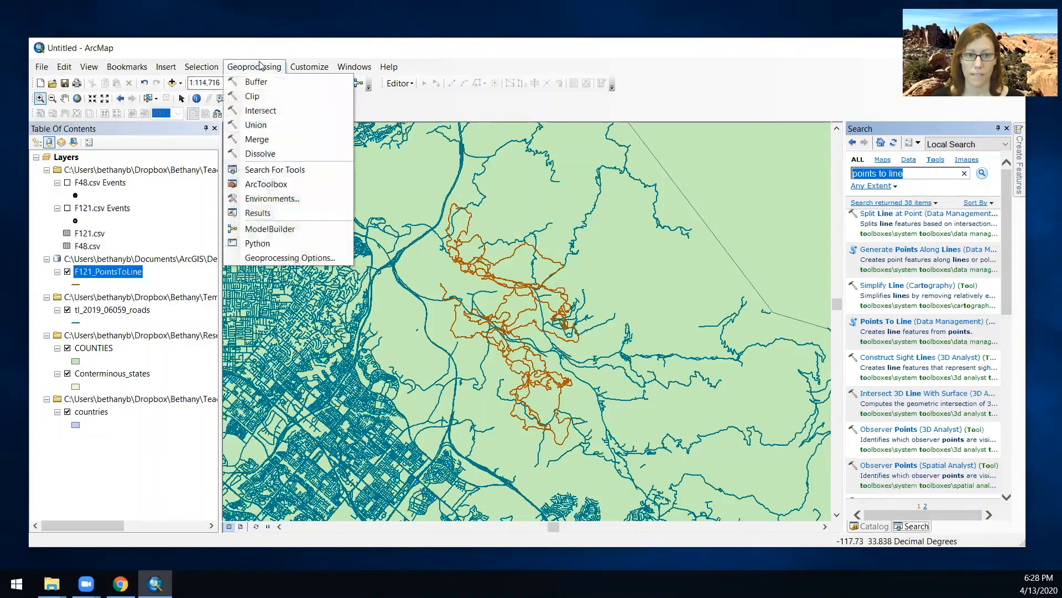
{"action": "left_click", "coordinate": [262, 98]}
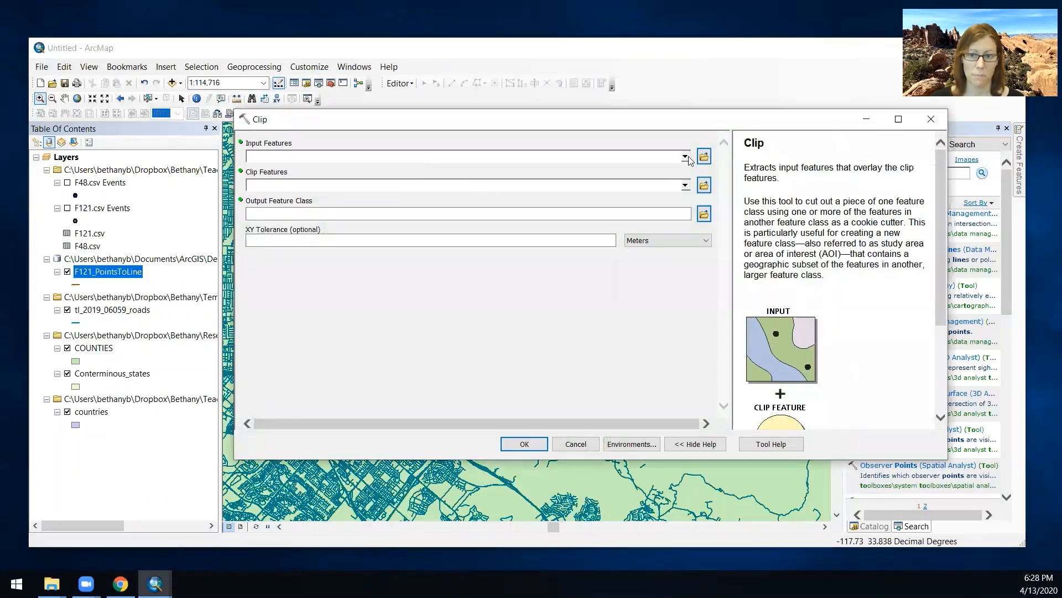
{"action": "left_click", "coordinate": [686, 157]}
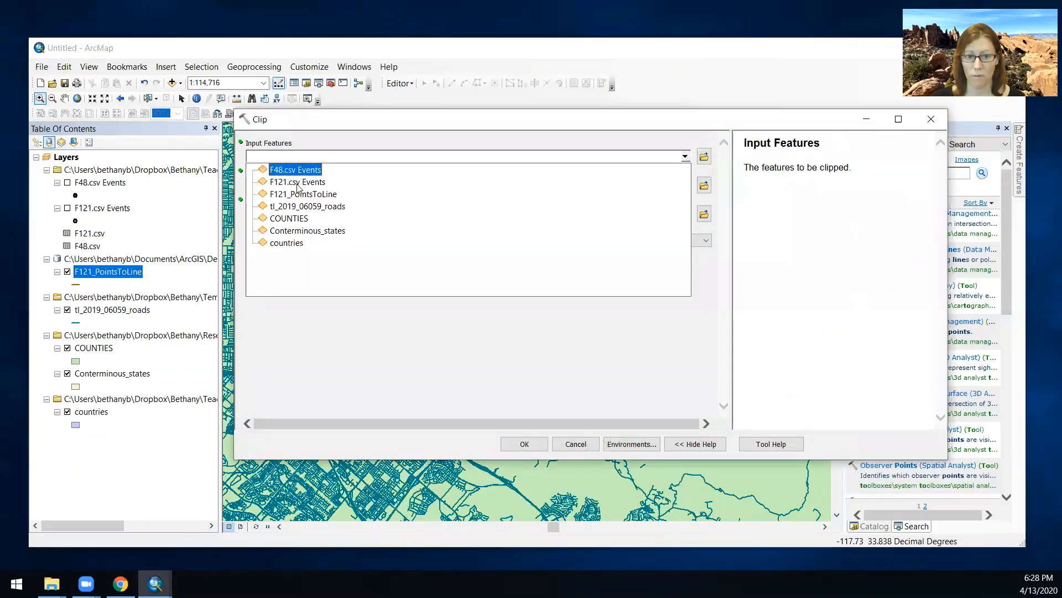
{"action": "left_click", "coordinate": [308, 206]}
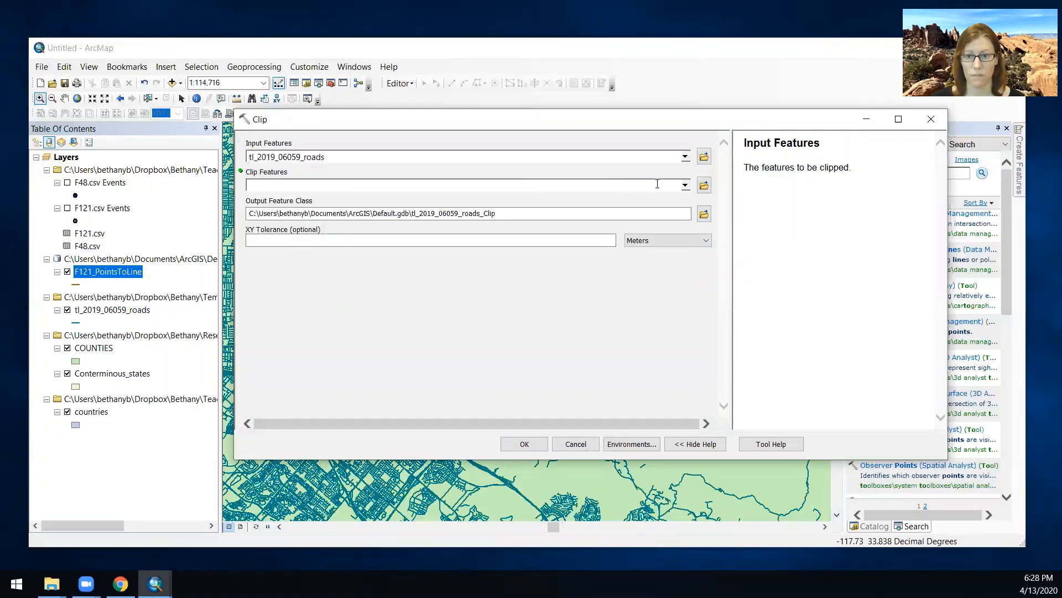
{"action": "left_click", "coordinate": [685, 187]}
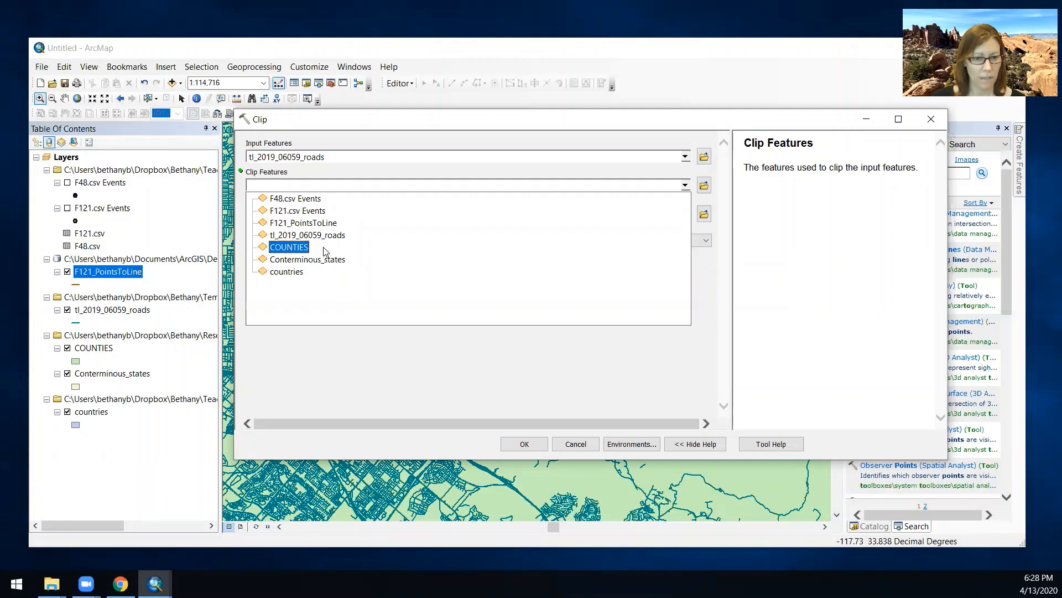
{"action": "left_click", "coordinate": [320, 223]}
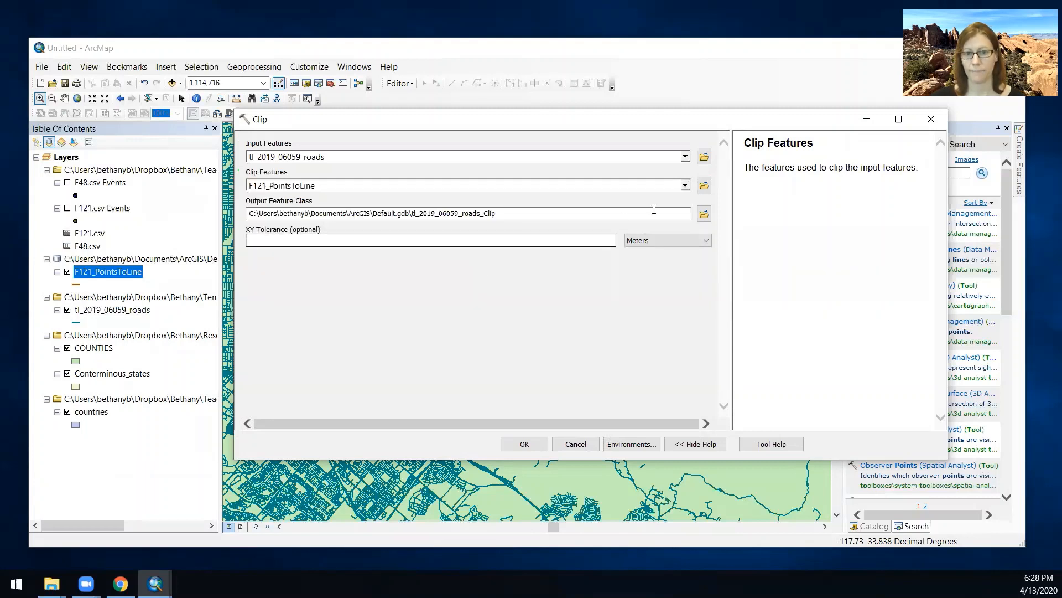
- Try to run the Clip with its output saved as F121_road_crossings in the Temp folder
{"action": "left_click", "coordinate": [412, 213]}
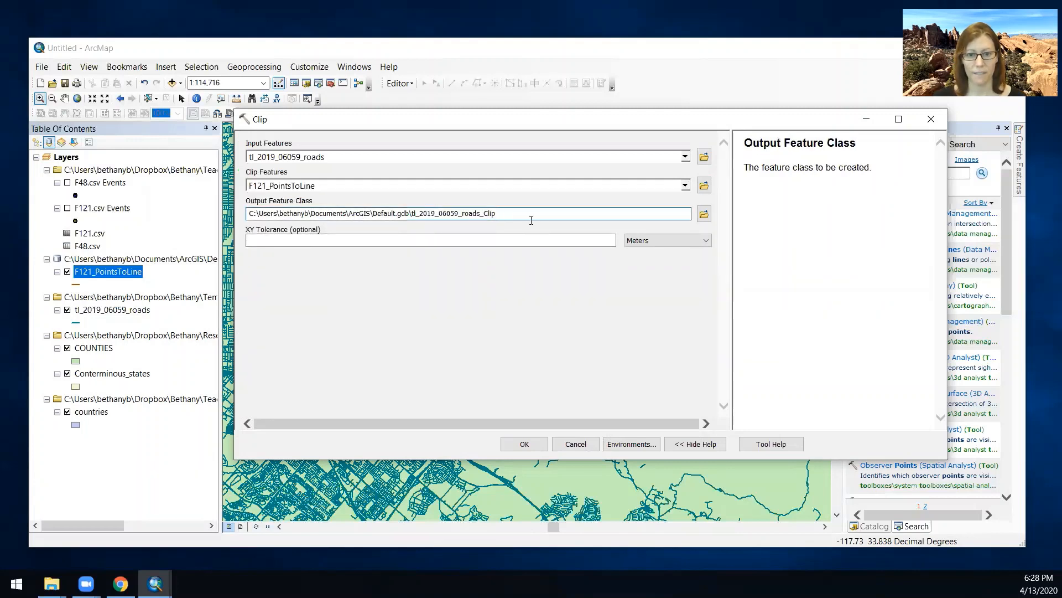
{"action": "double_click", "coordinate": [413, 212]}
{"action": "left_click", "coordinate": [704, 213]}
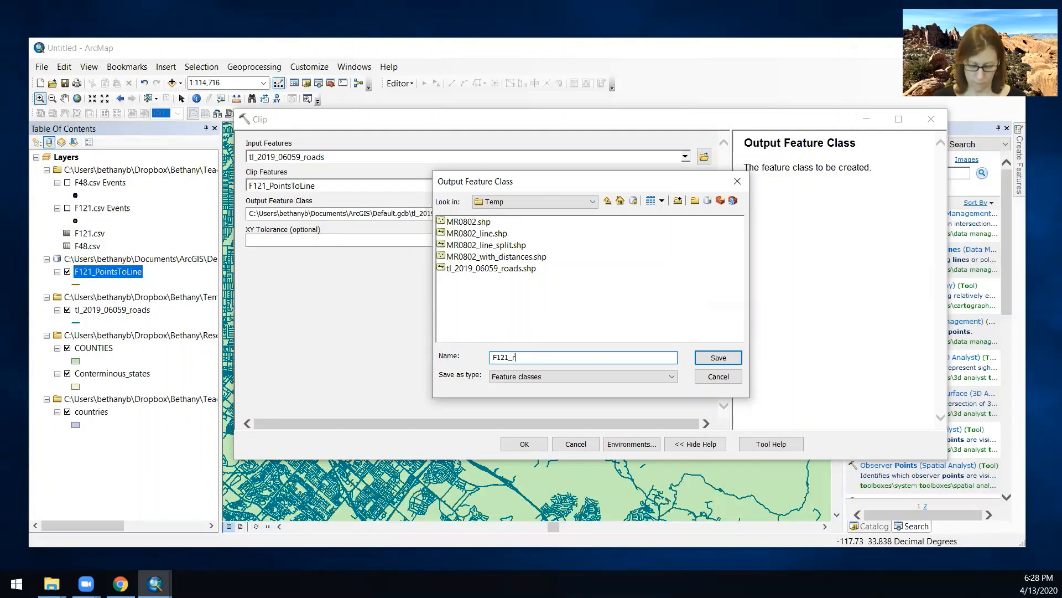
{"action": "type", "text": "sings"}
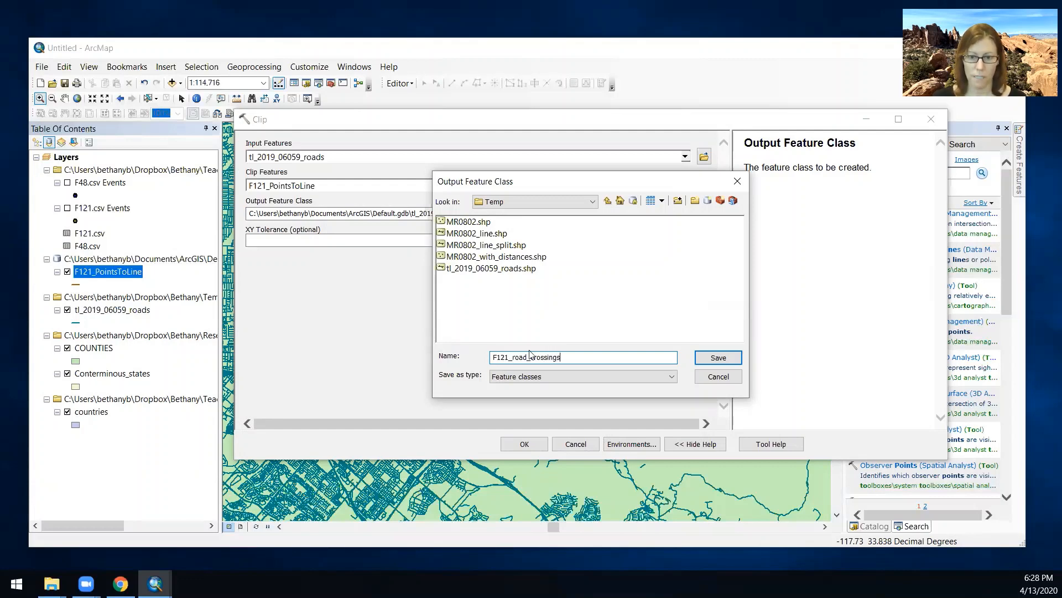
{"action": "key", "text": "Return"}
{"action": "left_click", "coordinate": [525, 443]}
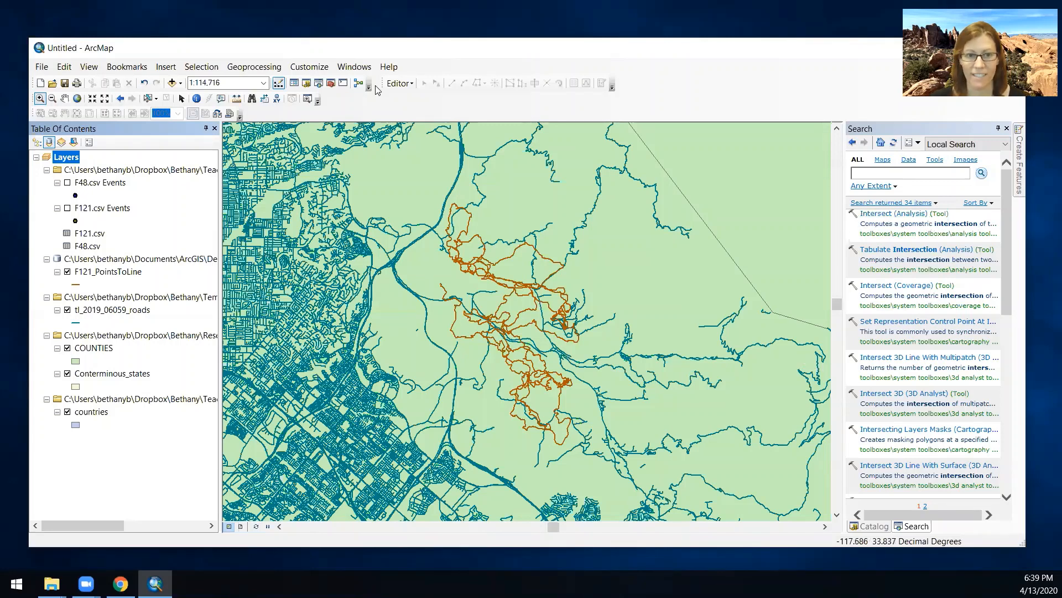
- Open the Intersect tool and add tl_2019_06059_roads and F121_PointsToLine as its input features
{"action": "left_click", "coordinate": [254, 66]}
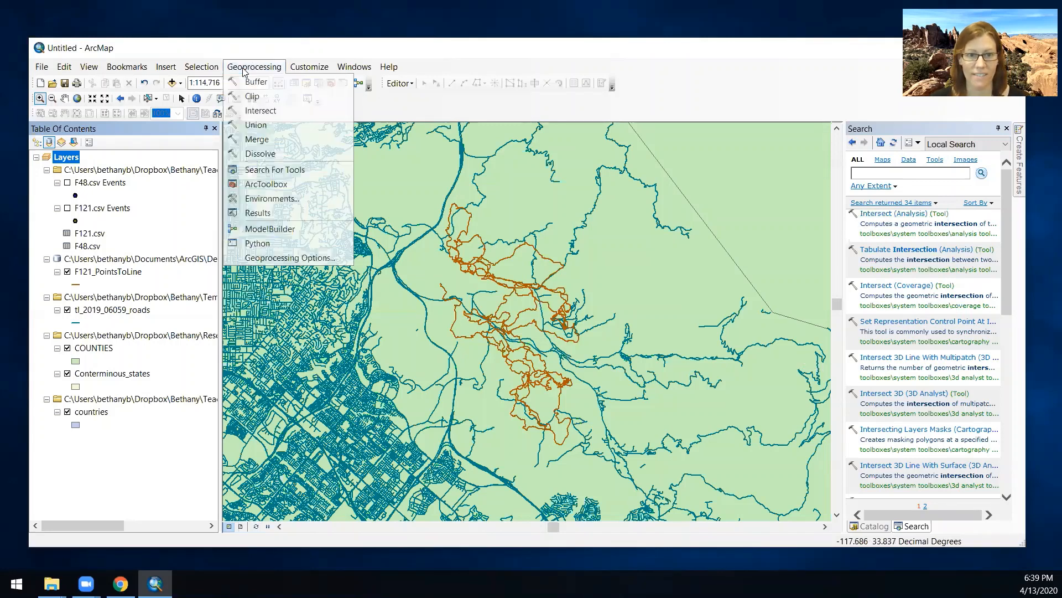
{"action": "left_click", "coordinate": [256, 111]}
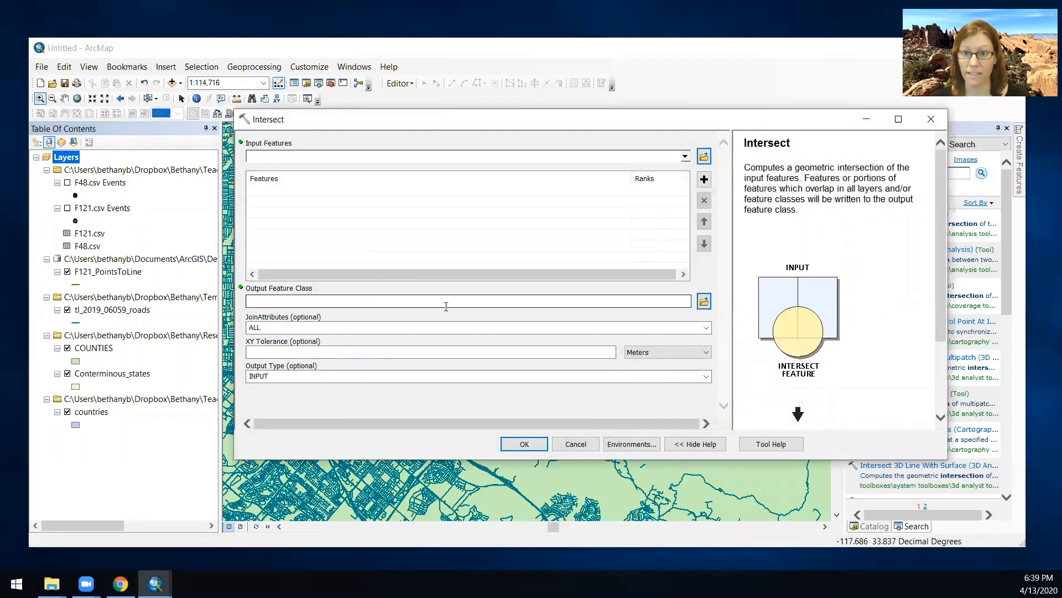
{"action": "left_click", "coordinate": [685, 157]}
{"action": "left_click", "coordinate": [321, 206]}
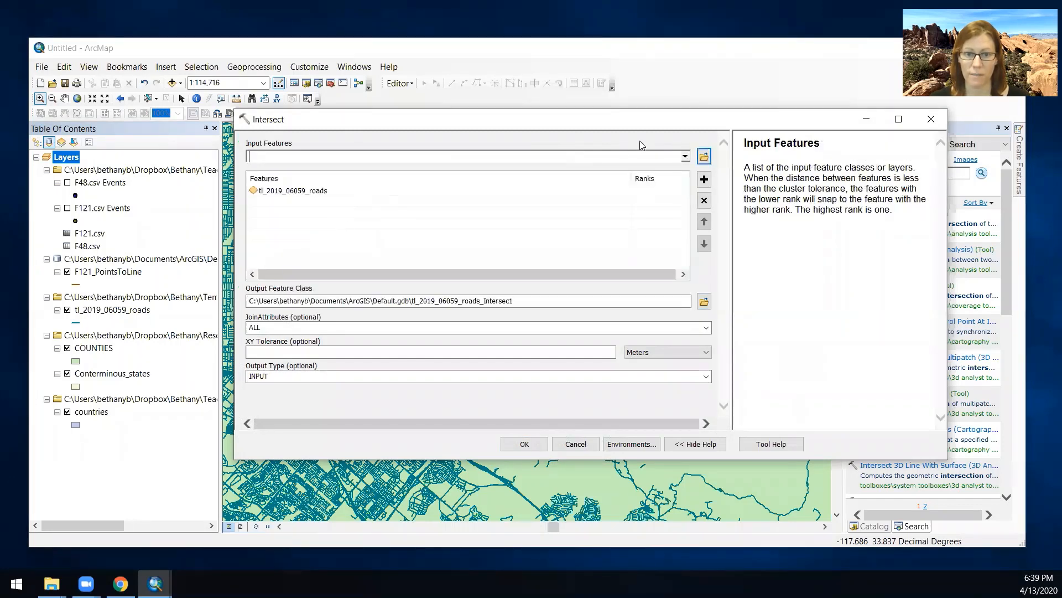
{"action": "left_click", "coordinate": [685, 157]}
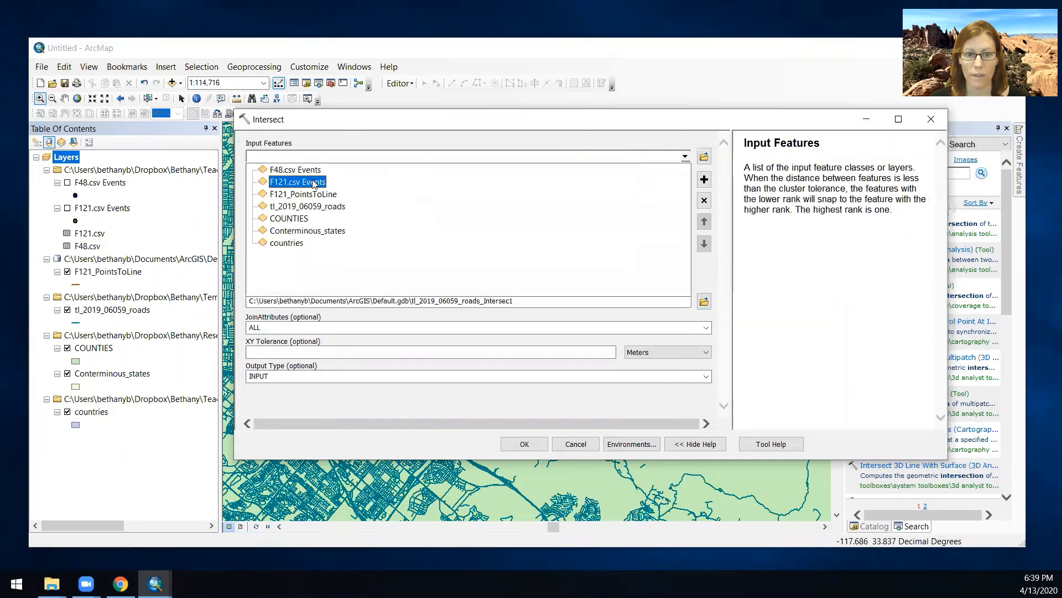
{"action": "left_click", "coordinate": [313, 197]}
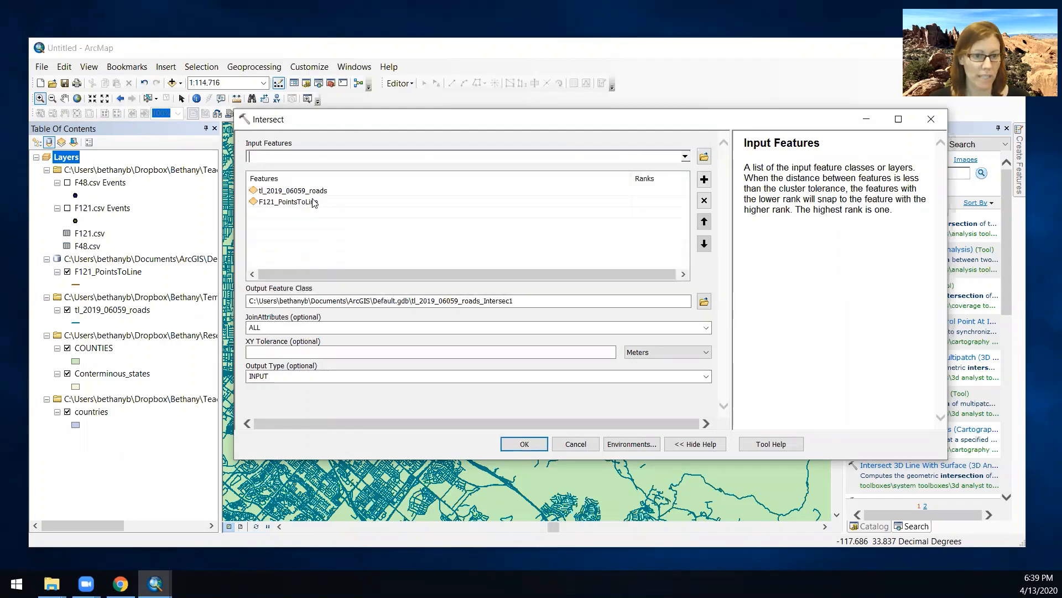
- Set the Intersect output feature class to F121_road_crossings in the Temp folder
{"action": "left_click", "coordinate": [703, 300]}
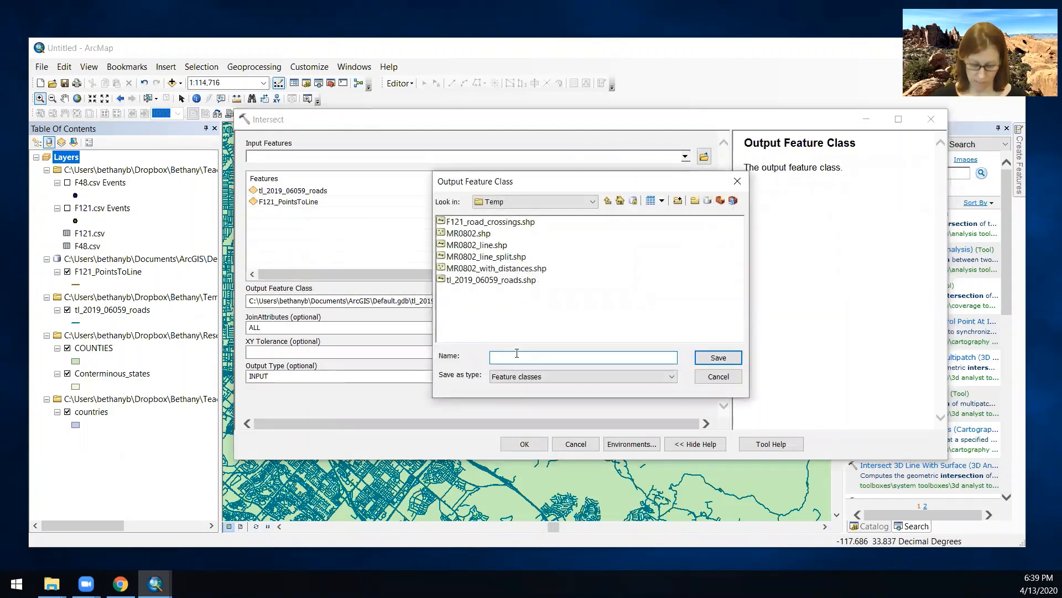
{"action": "type", "text": "F121"}
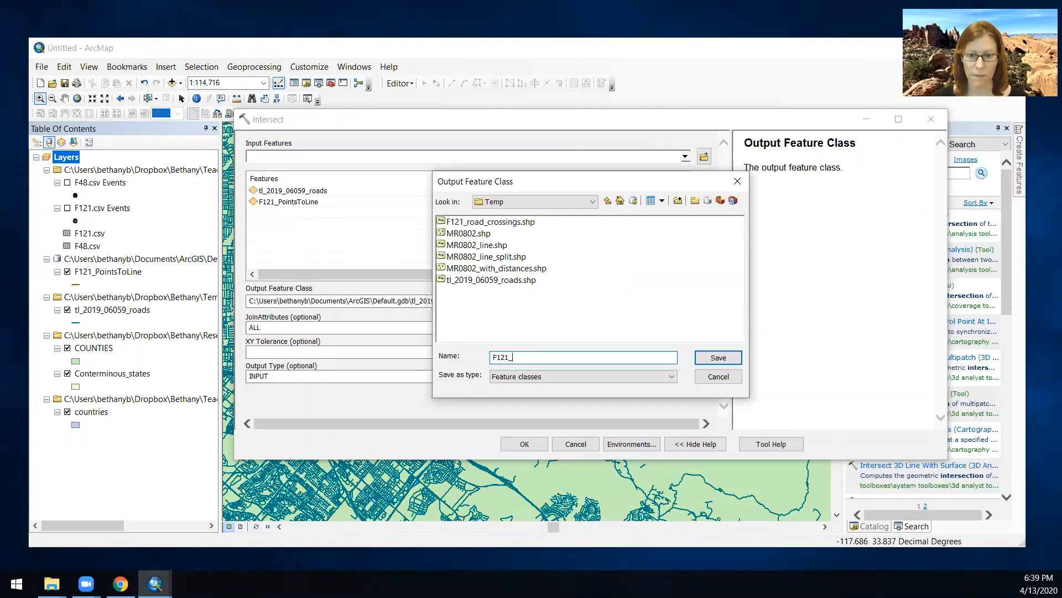
{"action": "type", "text": "_road_cro"}
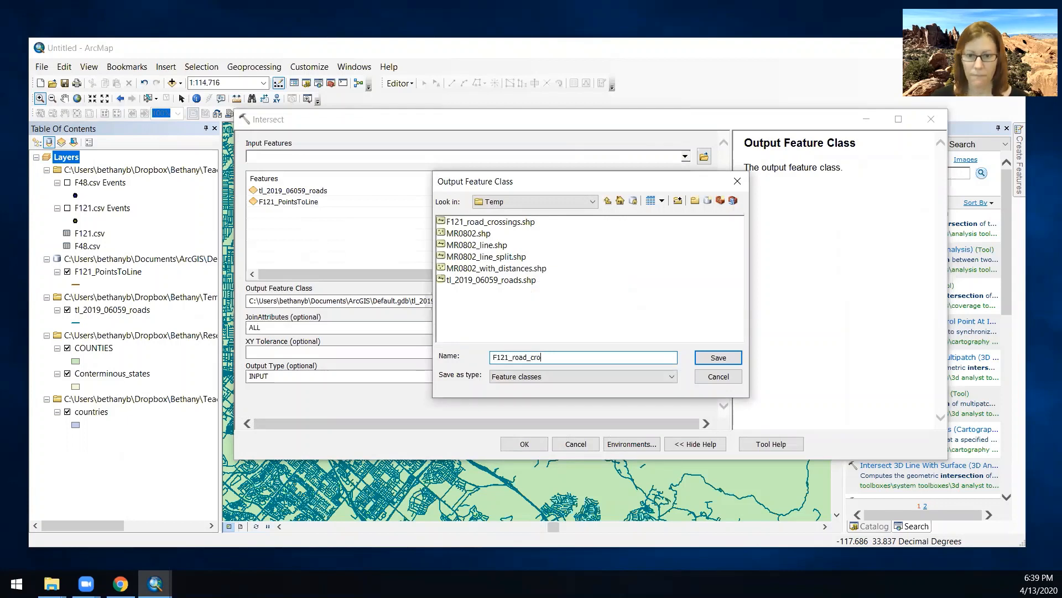
{"action": "type", "text": "ssings"}
{"action": "key", "text": "Return"}
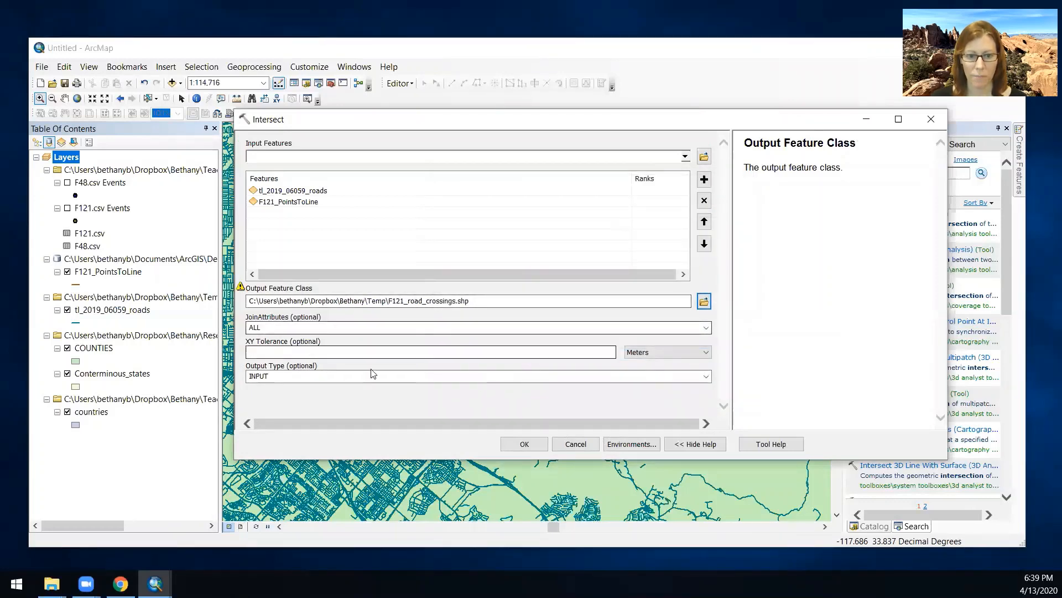
- Set the Intersect output type to POINT and run the tool
{"action": "left_click", "coordinate": [706, 376]}
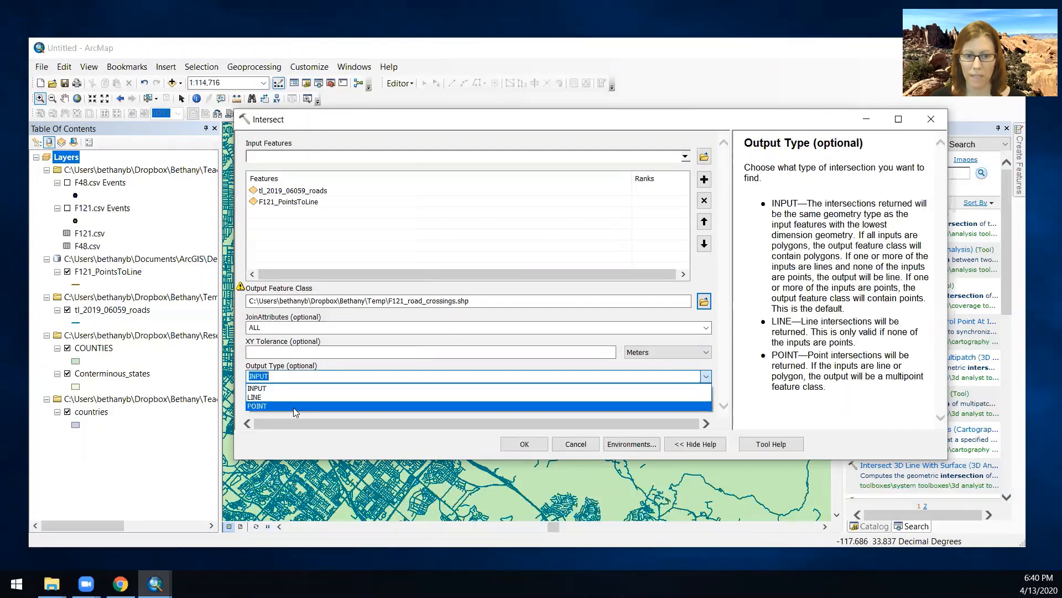
{"action": "left_click", "coordinate": [275, 407]}
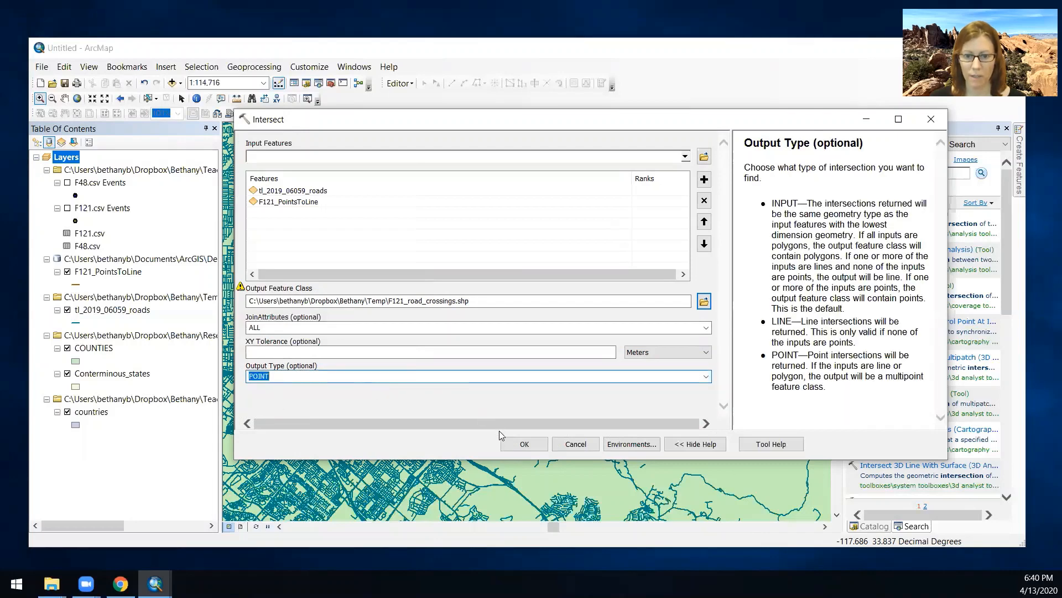
{"action": "left_click", "coordinate": [534, 445]}
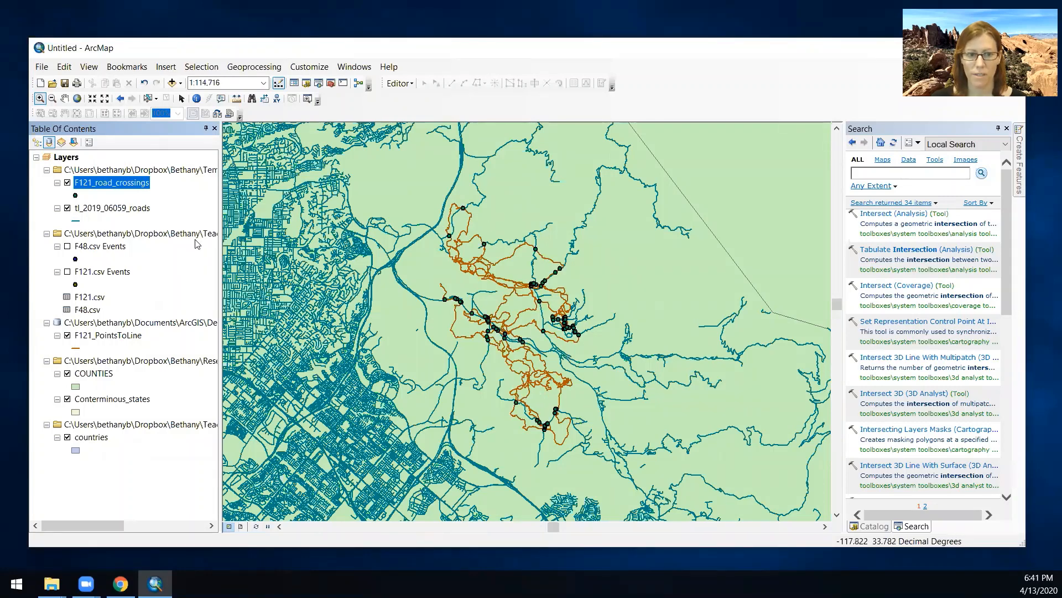
- Inspect the attribute table of F121_road_crossings for the crossing records and road names, and close it
{"action": "right_click", "coordinate": [120, 185]}
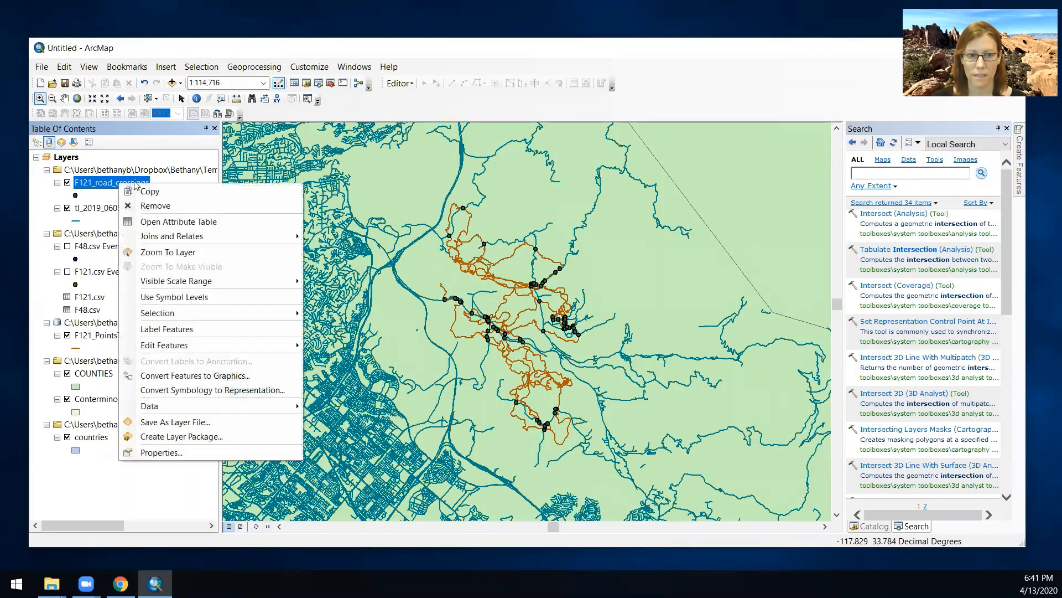
{"action": "left_click", "coordinate": [161, 223]}
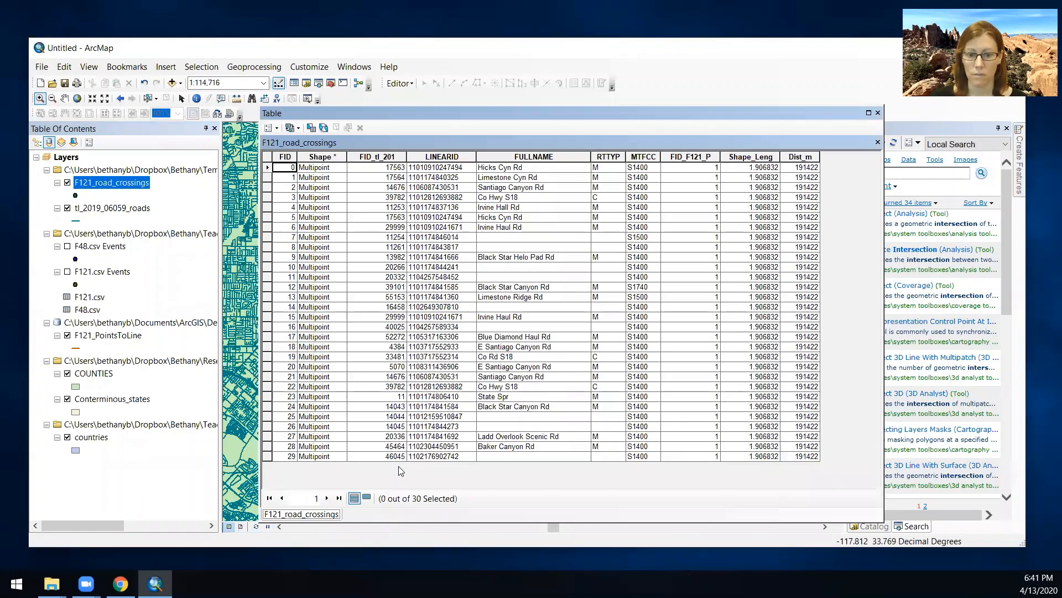
{"action": "left_click", "coordinate": [878, 113]}
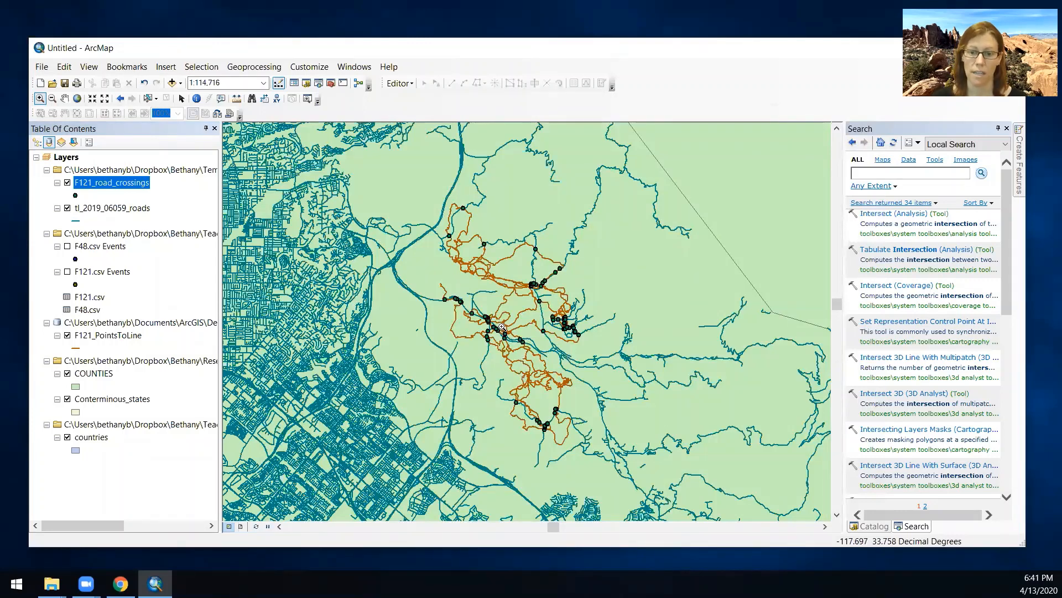
- Hide the F121_road_crossings and tl_2019_06059_roads layers and show the F121.csv Events points
{"action": "left_click", "coordinate": [67, 182]}
{"action": "left_click", "coordinate": [67, 208]}
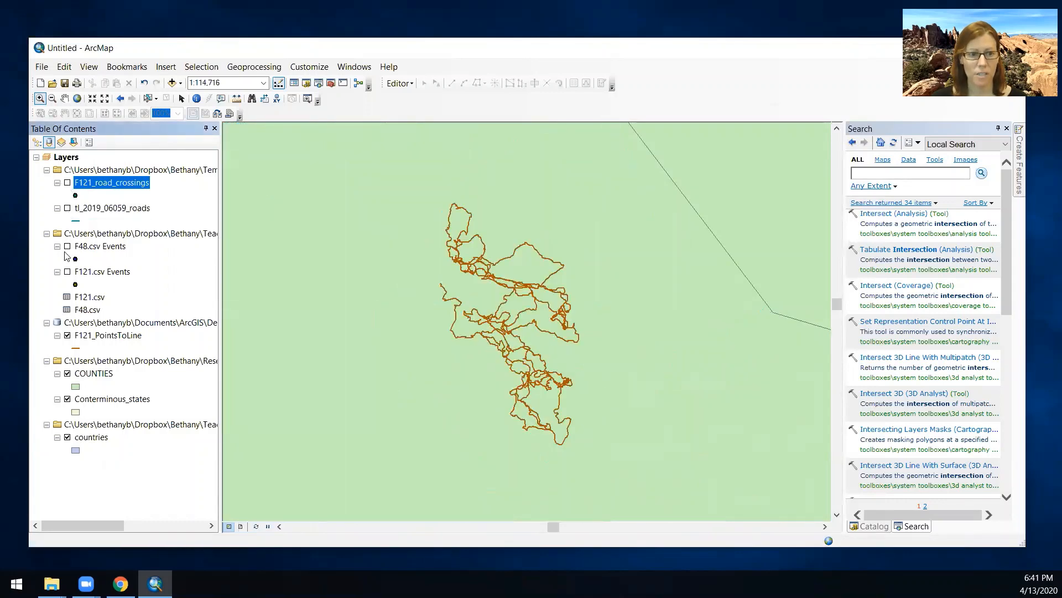
{"action": "left_click", "coordinate": [67, 272]}
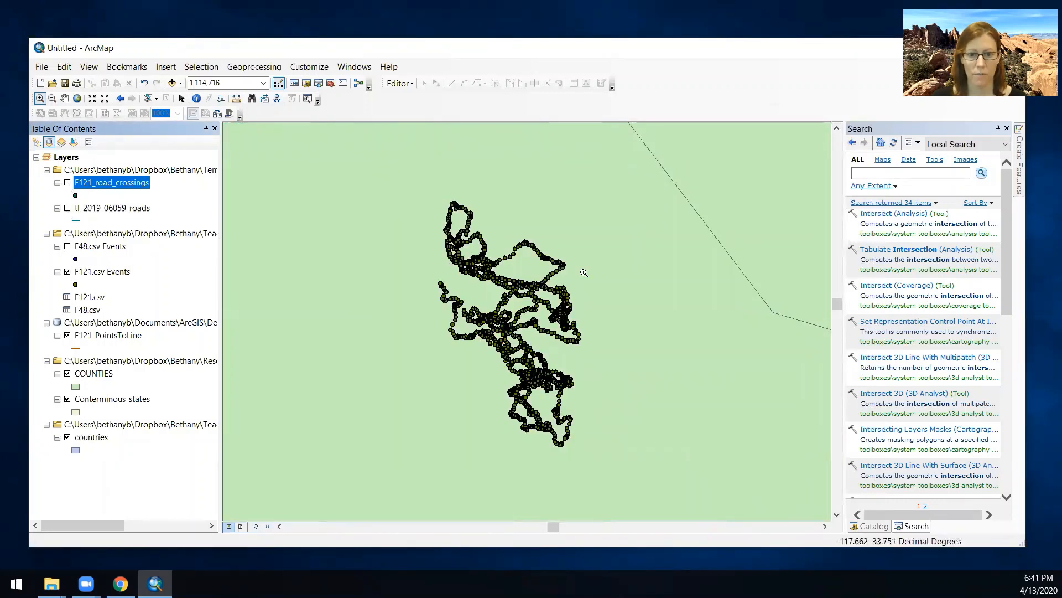
{"action": "left_click", "coordinate": [67, 335]}
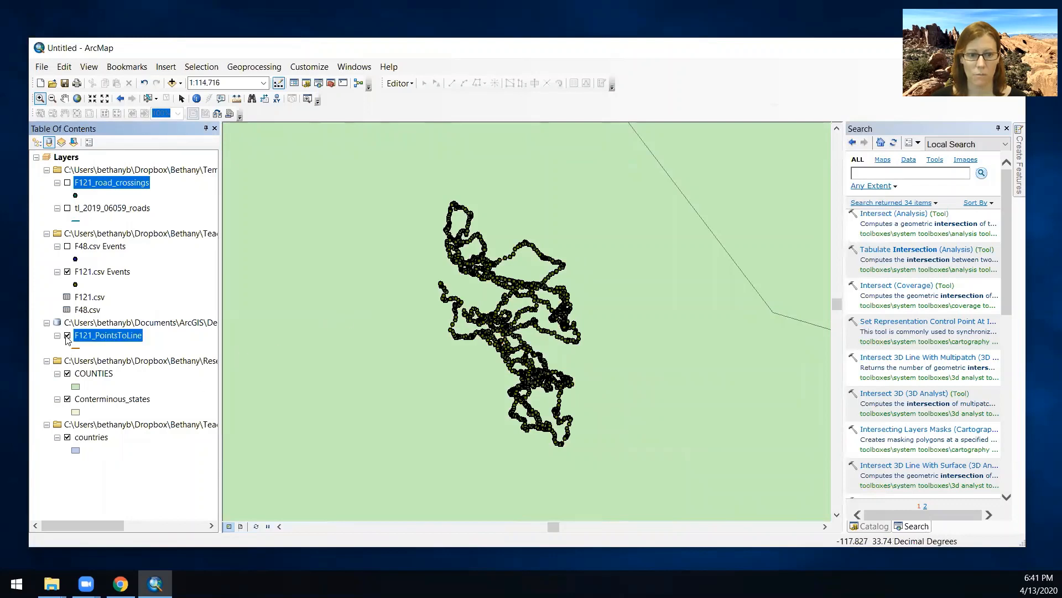